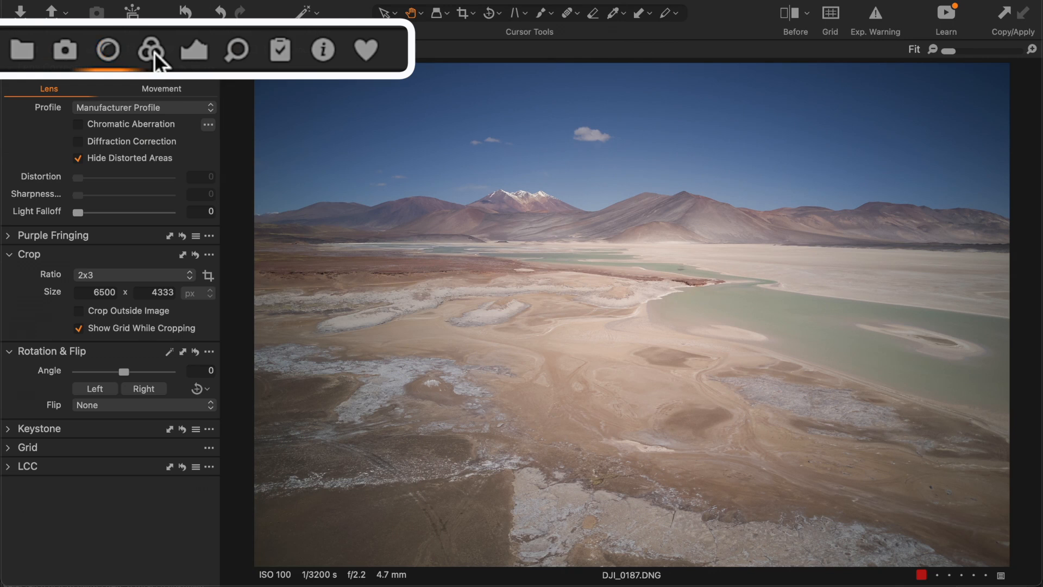
Look over the color, exposure, detail and style tool sets, including the Color Editor's skin tone controls.
{"action": "left_click", "coordinate": [154, 52]}
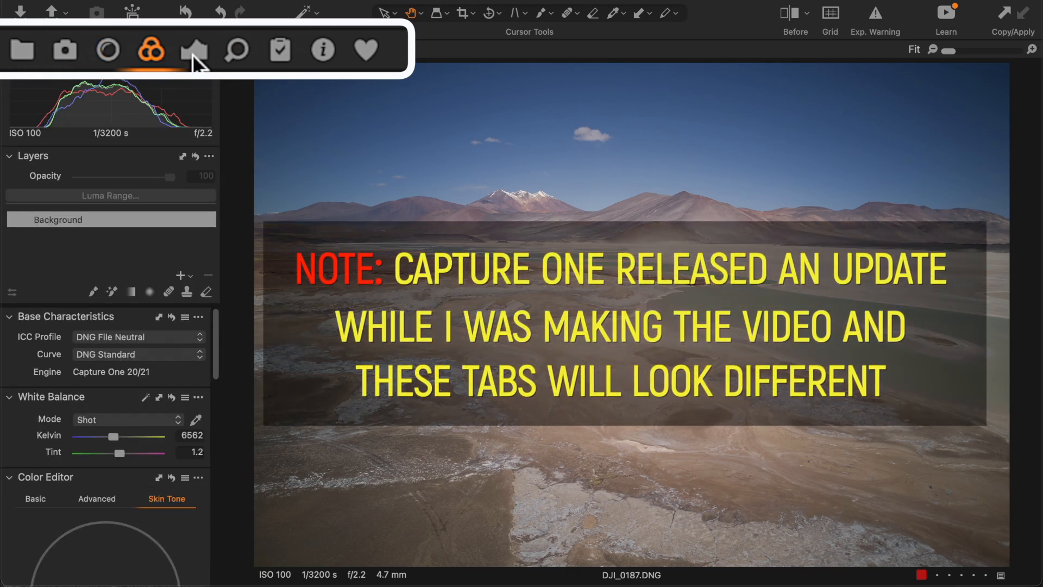
{"action": "left_click", "coordinate": [193, 55]}
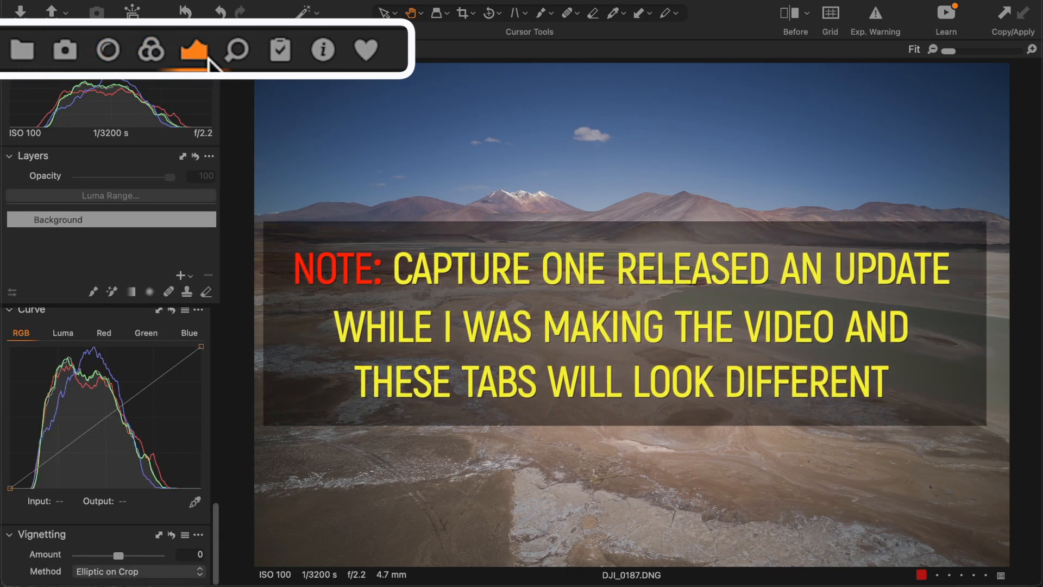
{"action": "left_click", "coordinate": [239, 61]}
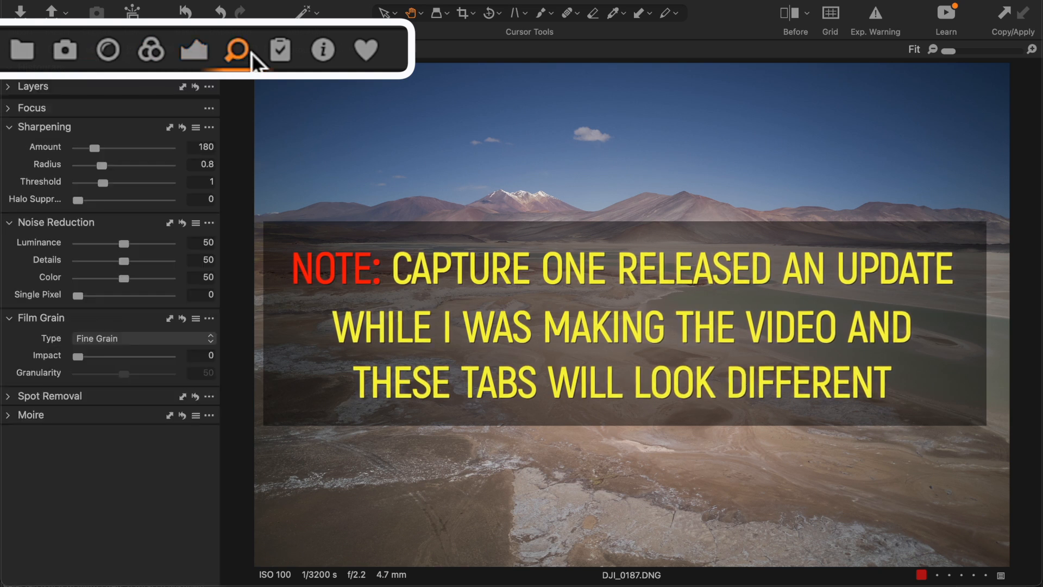
{"action": "left_click", "coordinate": [278, 54]}
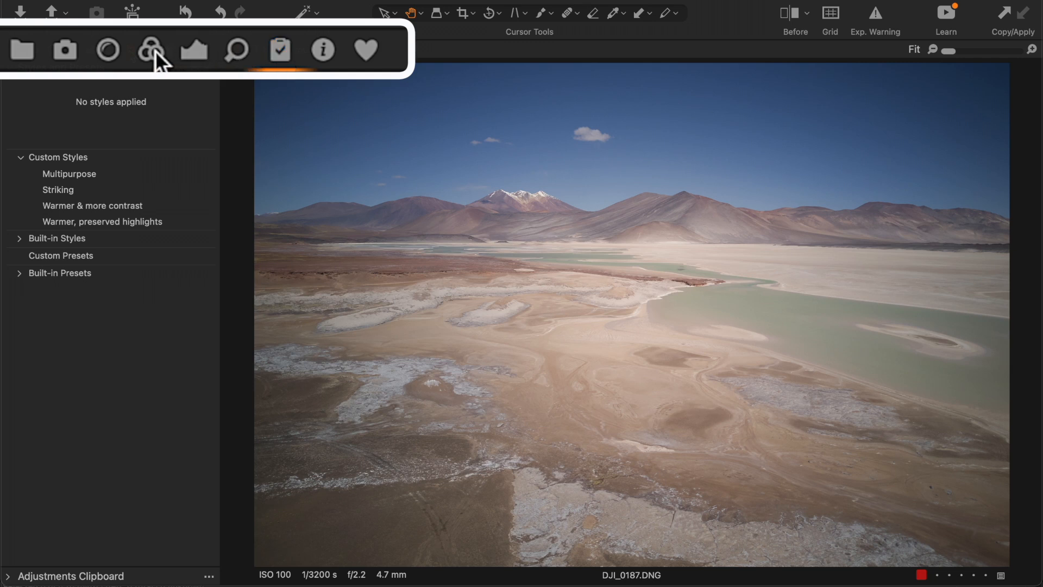
{"action": "left_click", "coordinate": [73, 50]}
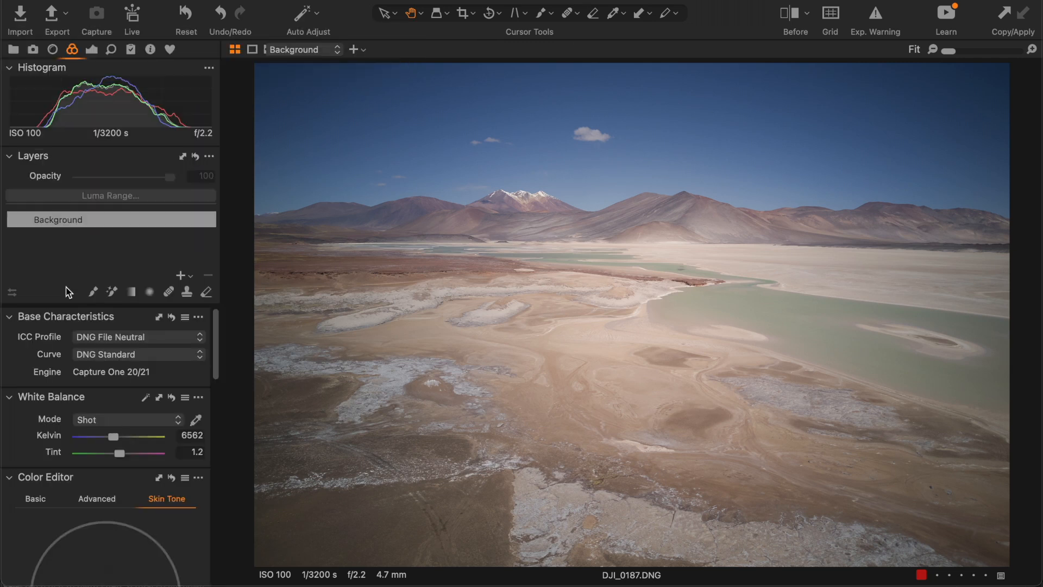
{"action": "scroll", "coordinate": [70, 366], "scroll_direction": "down", "scroll_amount": 5}
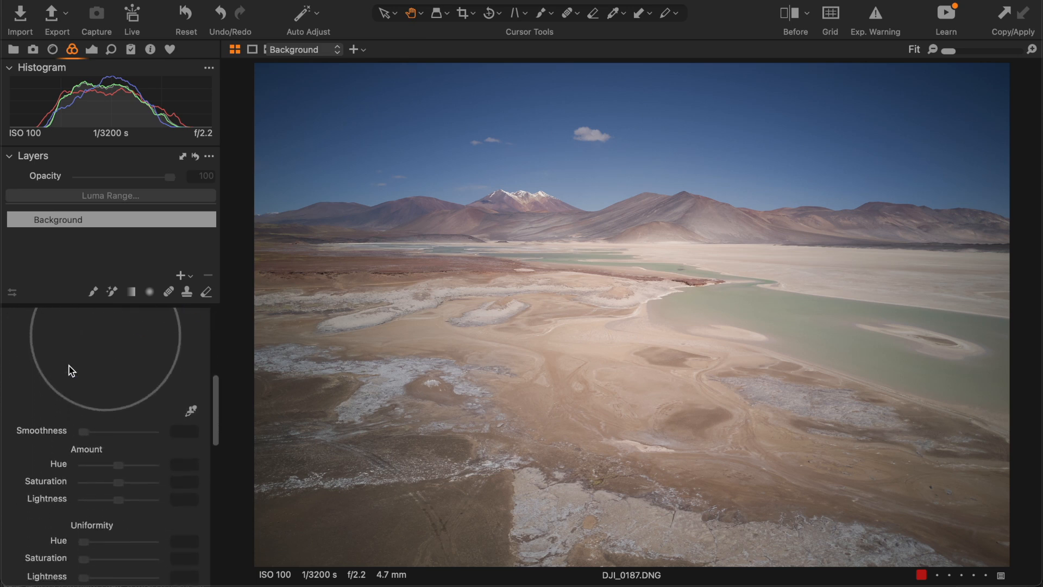
{"action": "scroll", "coordinate": [69, 367], "scroll_direction": "up", "scroll_amount": 3}
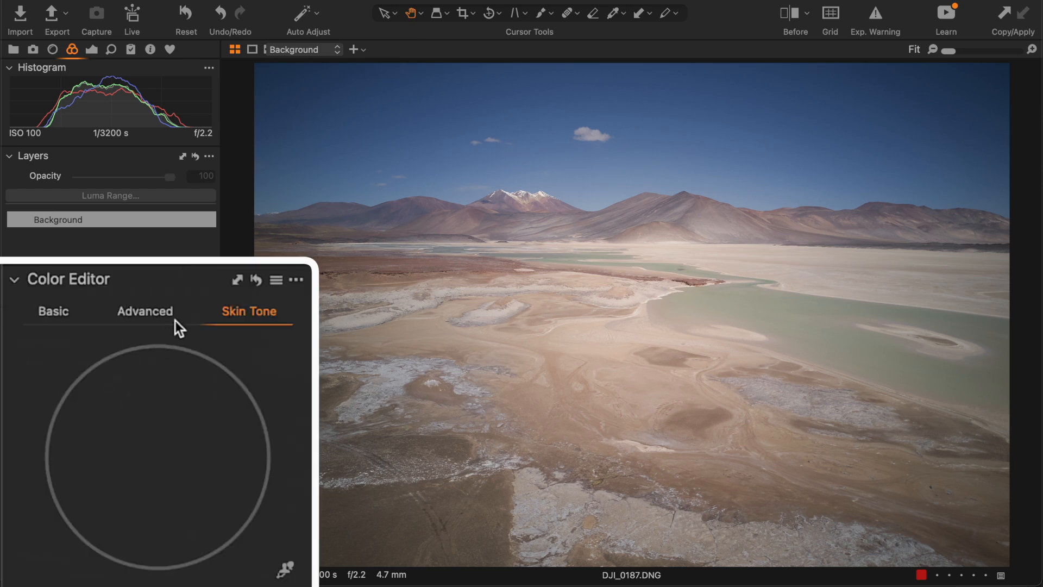
{"action": "scroll", "coordinate": [175, 321], "scroll_direction": "down", "scroll_amount": 5}
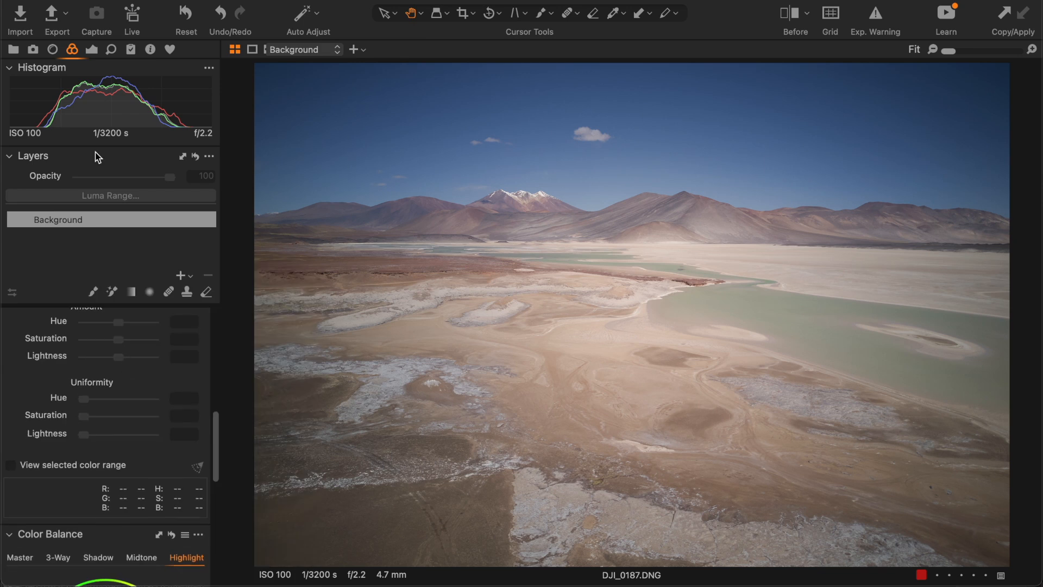
Examine the exposure tool set from White Balance, Exposure and High Dynamic Range down to Clarity, Dehaze and Levels.
{"action": "left_click", "coordinate": [92, 49]}
{"action": "scroll", "coordinate": [104, 353], "scroll_direction": "up", "scroll_amount": 2}
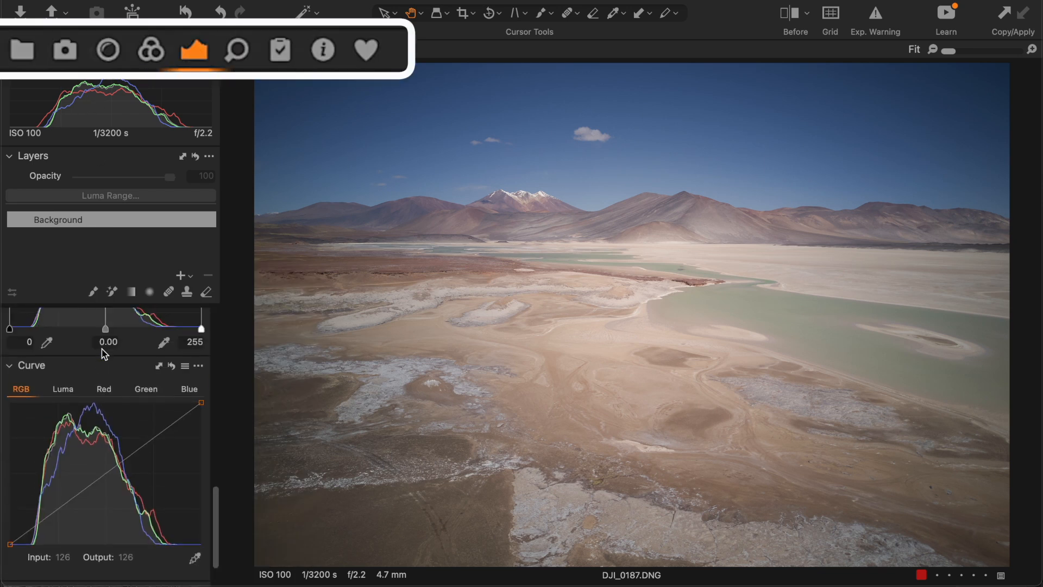
{"action": "scroll", "coordinate": [105, 352], "scroll_direction": "up", "scroll_amount": 10}
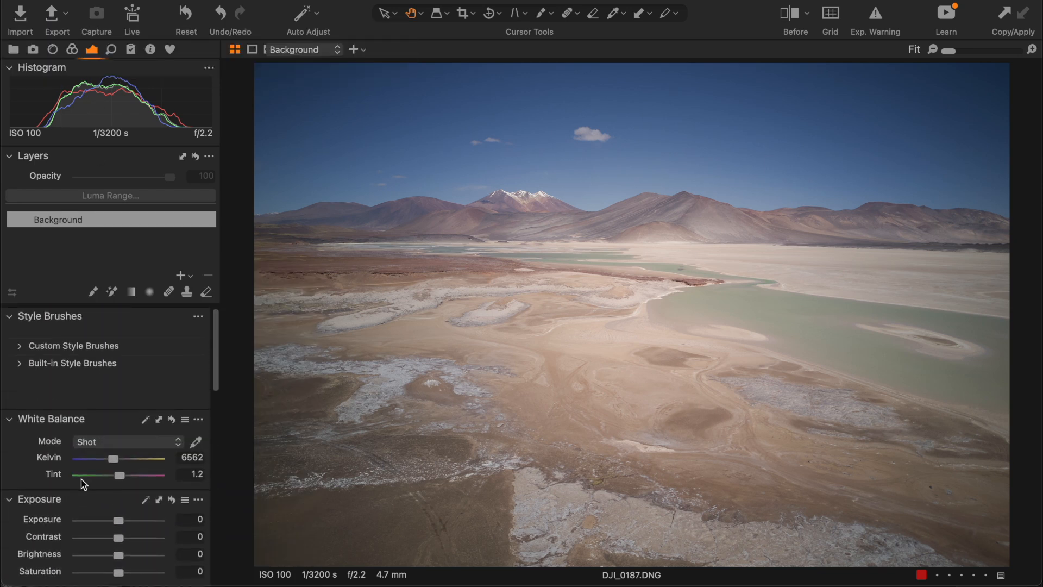
{"action": "scroll", "coordinate": [135, 467], "scroll_direction": "down", "scroll_amount": 4}
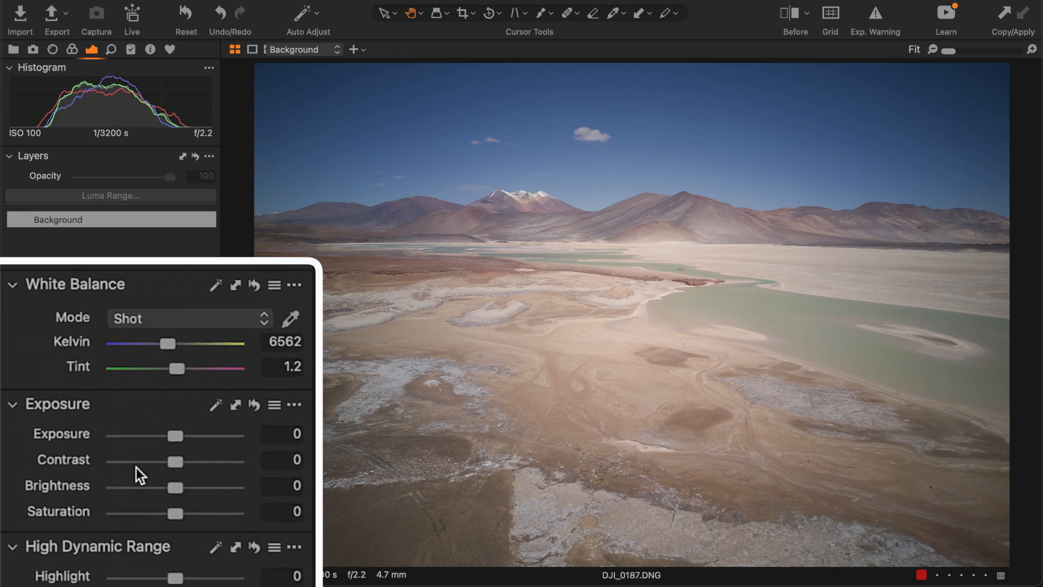
{"action": "scroll", "coordinate": [136, 467], "scroll_direction": "down", "scroll_amount": 2}
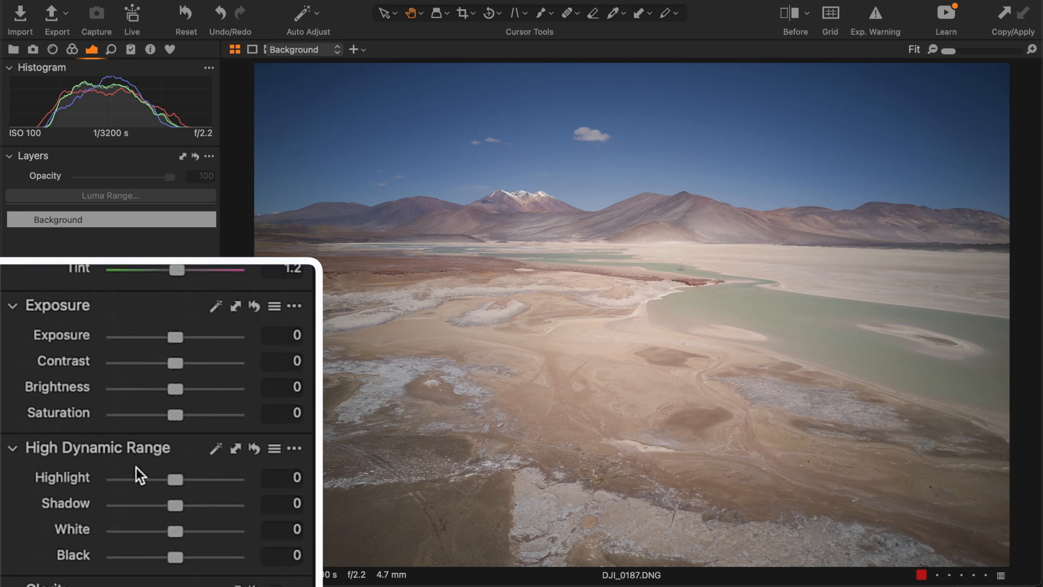
{"action": "scroll", "coordinate": [136, 468], "scroll_direction": "down", "scroll_amount": 10}
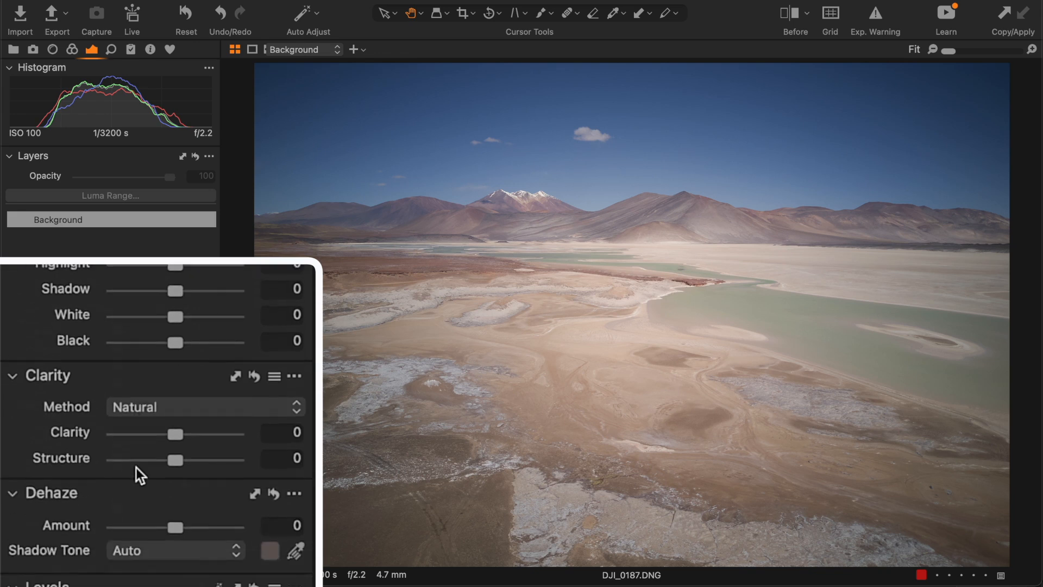
{"action": "scroll", "coordinate": [136, 467], "scroll_direction": "down", "scroll_amount": 1}
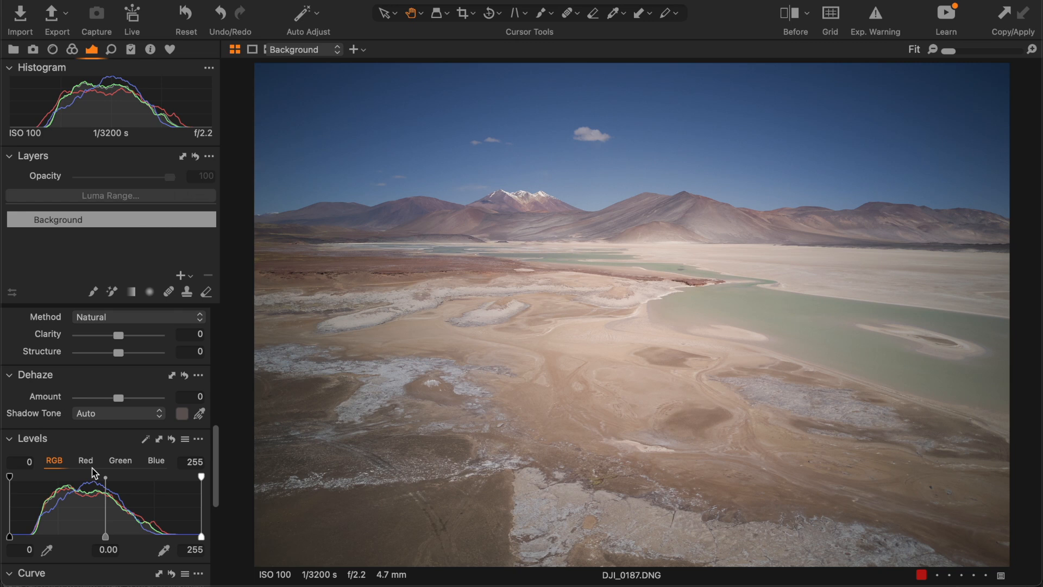
Examine the favorites tool set, including Exposure, High Dynamic Range, Clarity, Curve, Levels, Color Balance and Color Editor.
{"action": "left_click", "coordinate": [170, 50]}
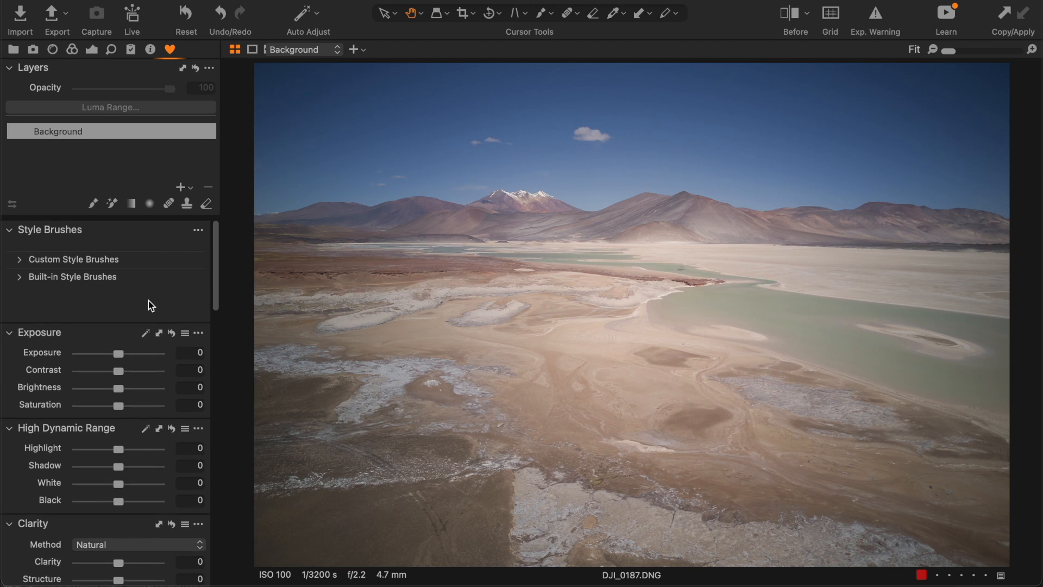
{"action": "scroll", "coordinate": [149, 301], "scroll_direction": "down", "scroll_amount": 5}
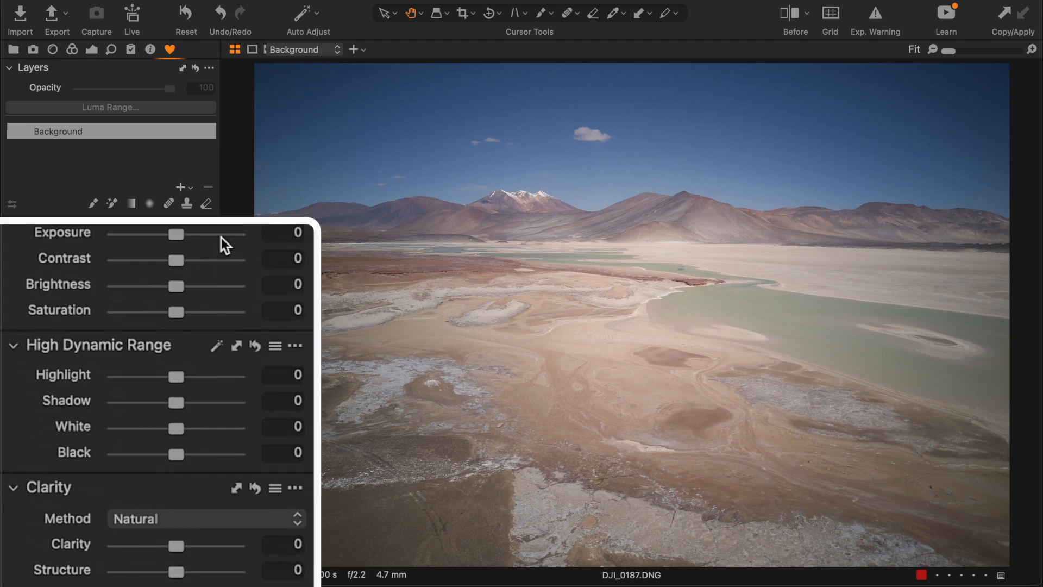
{"action": "scroll", "coordinate": [196, 228], "scroll_direction": "down", "scroll_amount": 5}
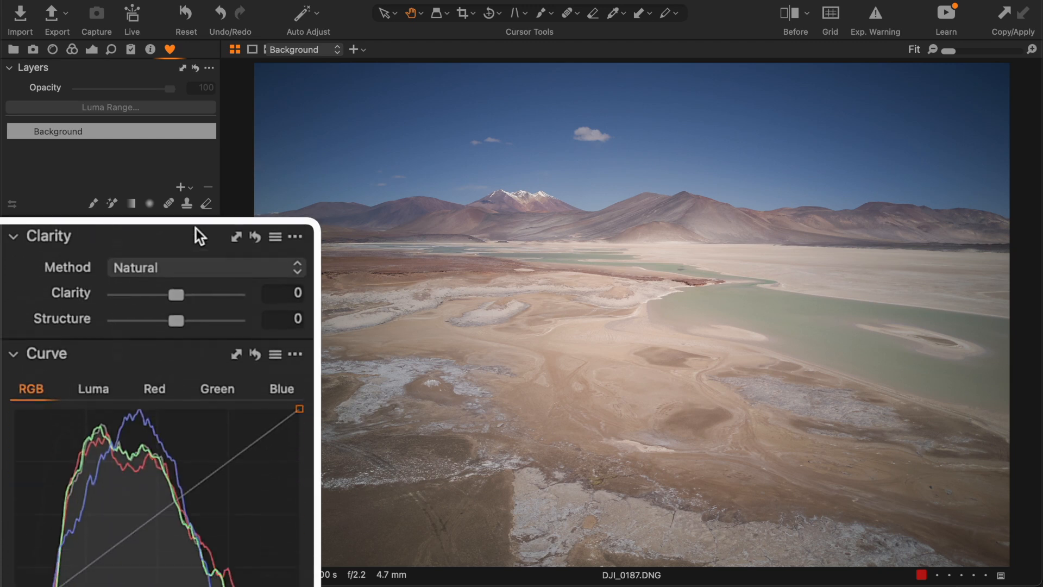
{"action": "scroll", "coordinate": [196, 229], "scroll_direction": "down", "scroll_amount": 10}
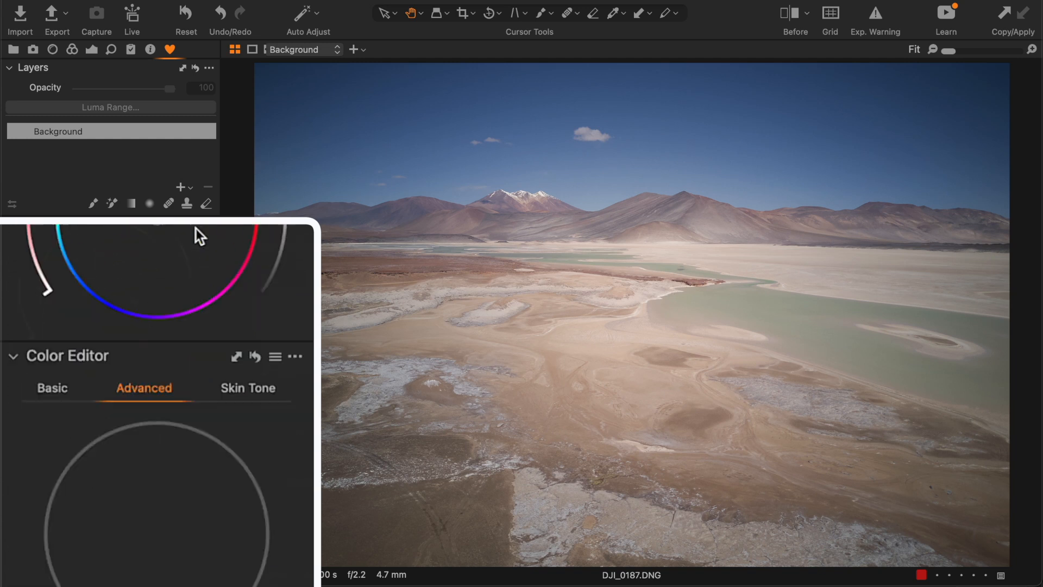
{"action": "scroll", "coordinate": [196, 228], "scroll_direction": "down", "scroll_amount": 8}
{"action": "scroll", "coordinate": [201, 394], "scroll_direction": "up", "scroll_amount": 5}
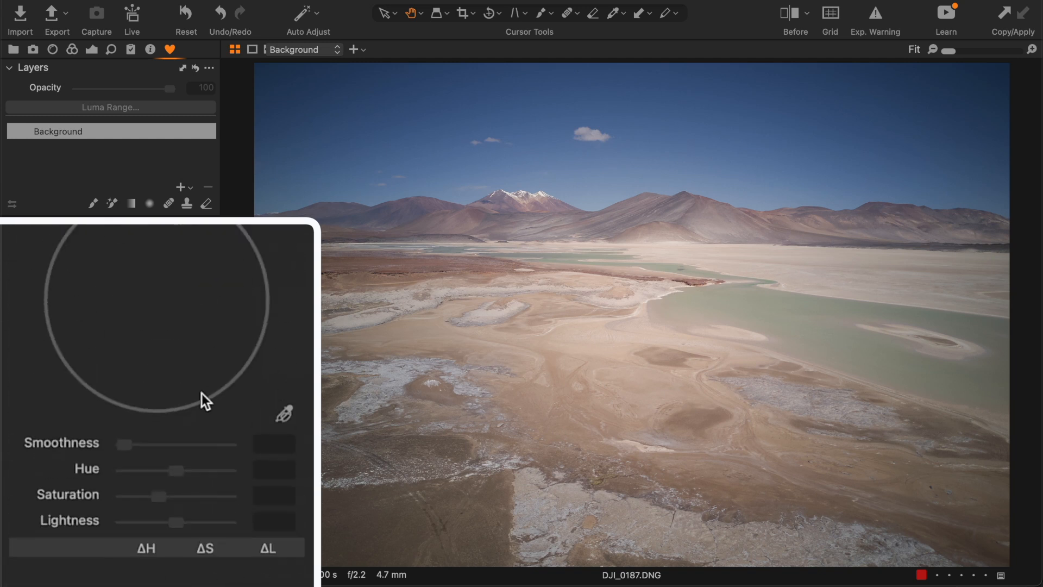
{"action": "scroll", "coordinate": [201, 393], "scroll_direction": "up", "scroll_amount": 8}
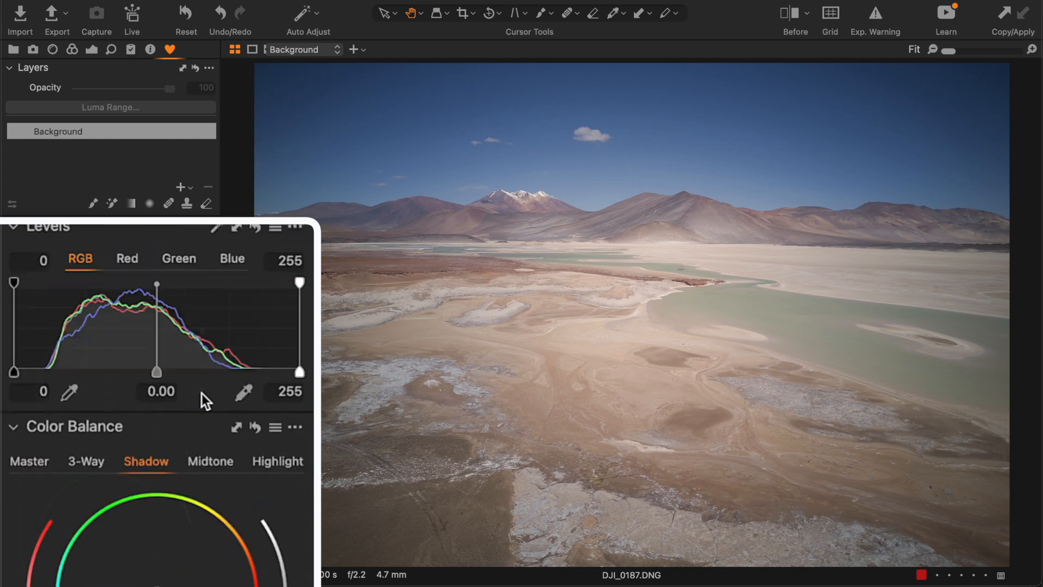
{"action": "scroll", "coordinate": [202, 397], "scroll_direction": "up", "scroll_amount": 10}
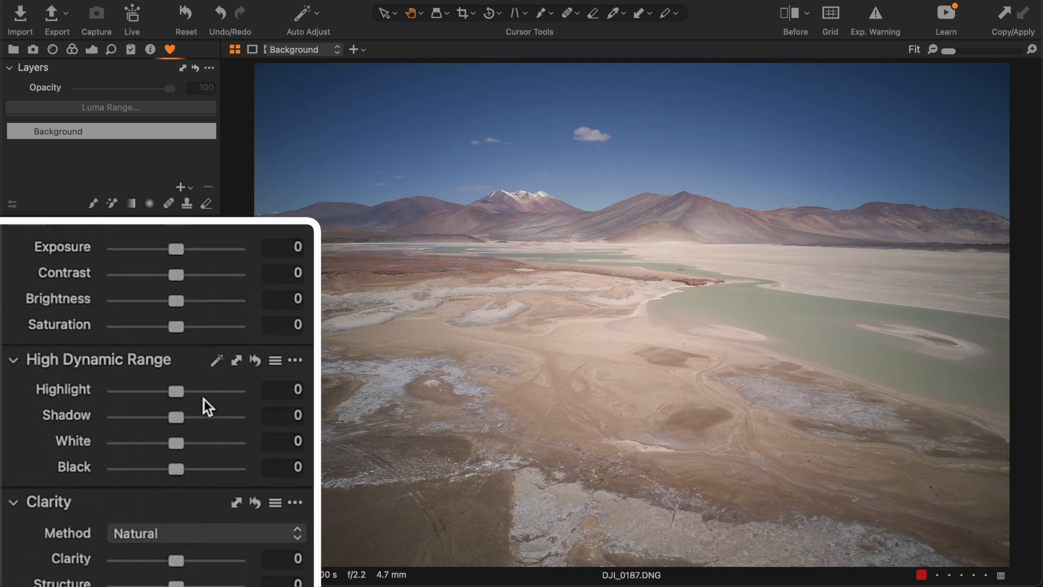
{"action": "scroll", "coordinate": [203, 406], "scroll_direction": "up", "scroll_amount": 3}
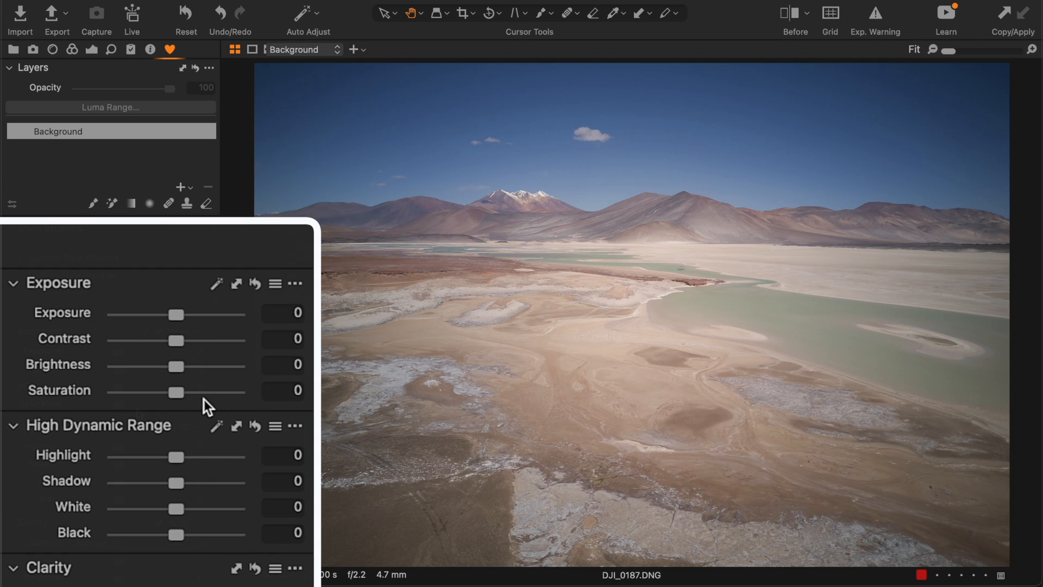
{"action": "scroll", "coordinate": [204, 402], "scroll_direction": "down", "scroll_amount": 10}
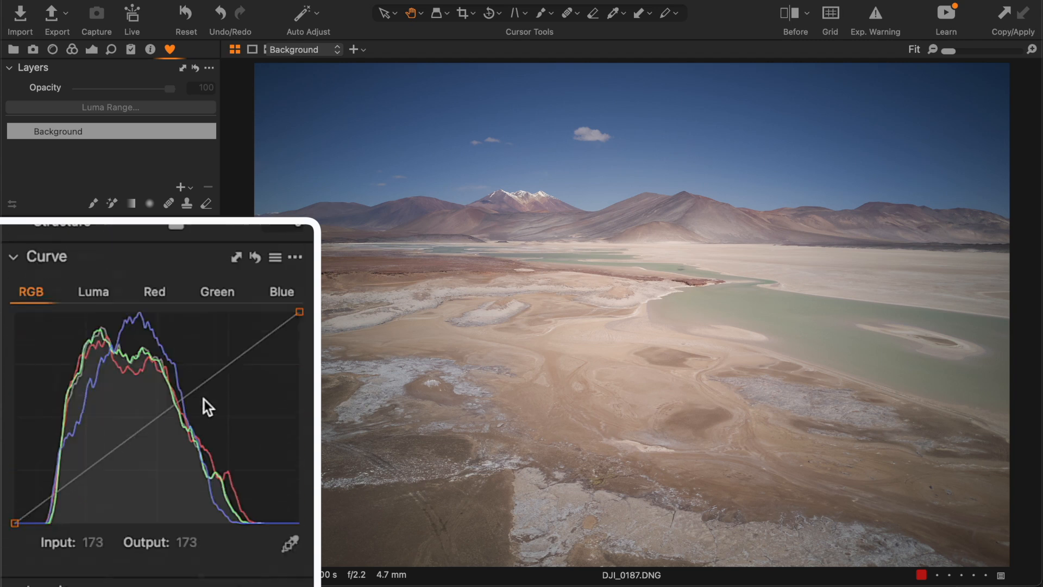
{"action": "scroll", "coordinate": [204, 400], "scroll_direction": "down", "scroll_amount": 10}
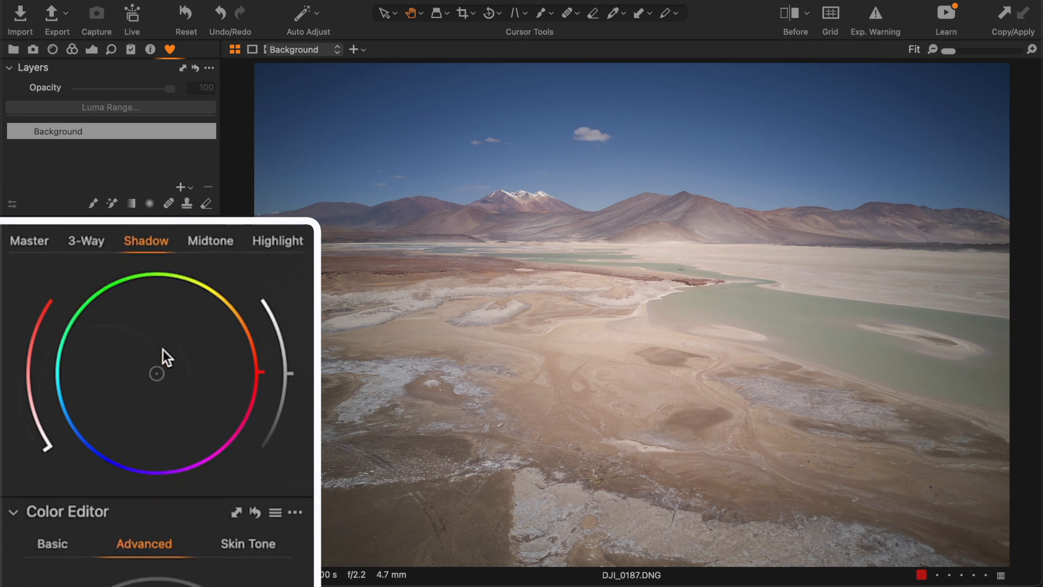
{"action": "scroll", "coordinate": [163, 350], "scroll_direction": "down", "scroll_amount": 4}
{"action": "scroll", "coordinate": [163, 350], "scroll_direction": "up", "scroll_amount": 8}
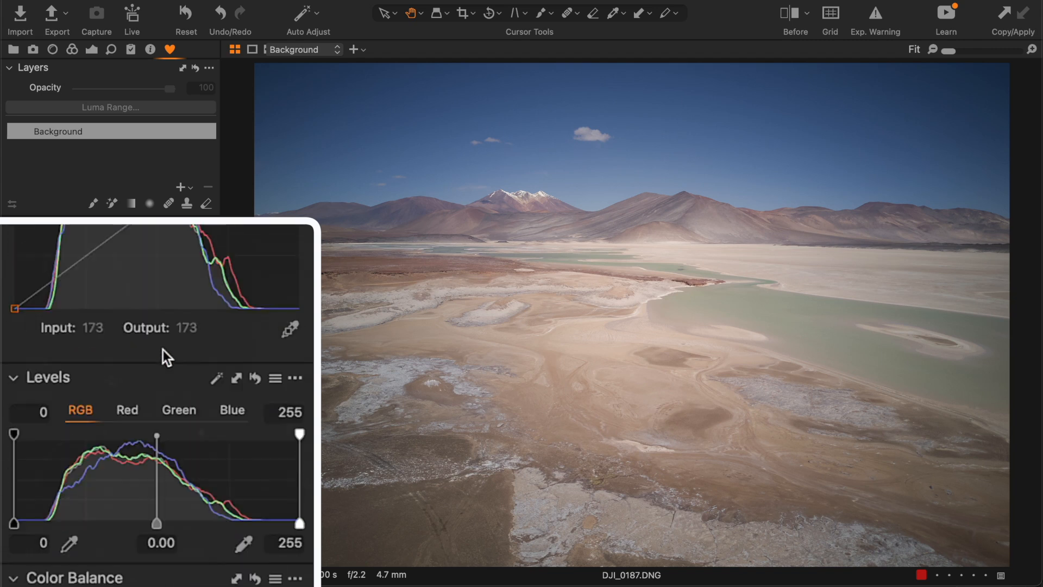
{"action": "scroll", "coordinate": [163, 350], "scroll_direction": "up", "scroll_amount": 10}
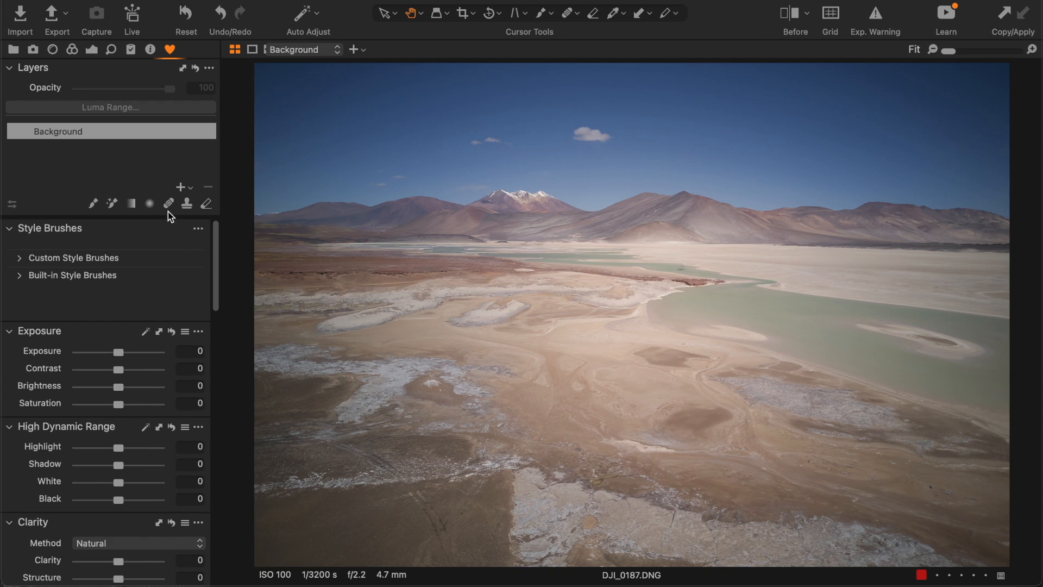
Apply the custom style "Warmer & more contrast" to the desert landscape photo.
{"action": "left_click", "coordinate": [131, 52]}
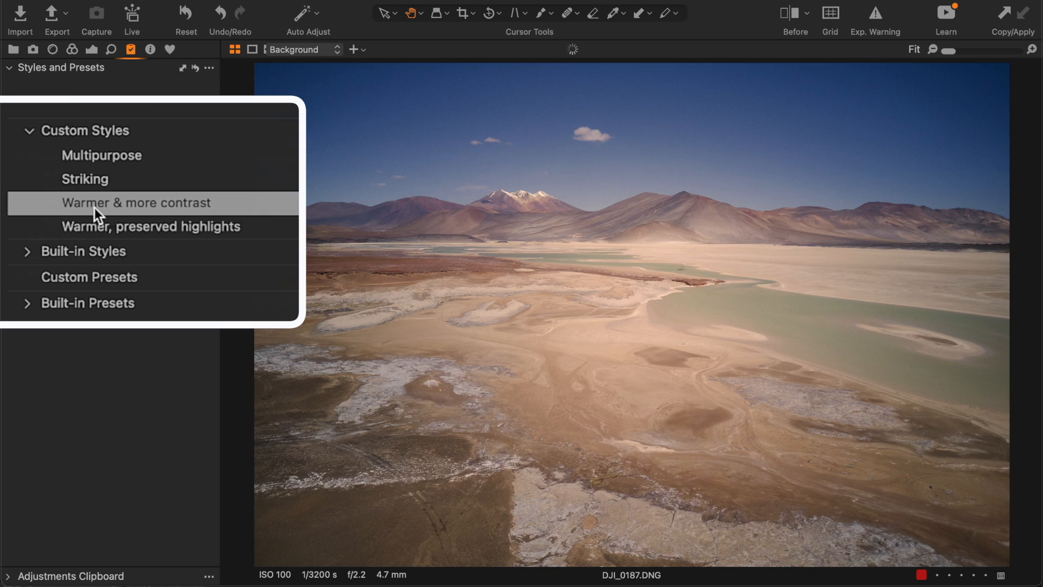
{"action": "left_click", "coordinate": [94, 206]}
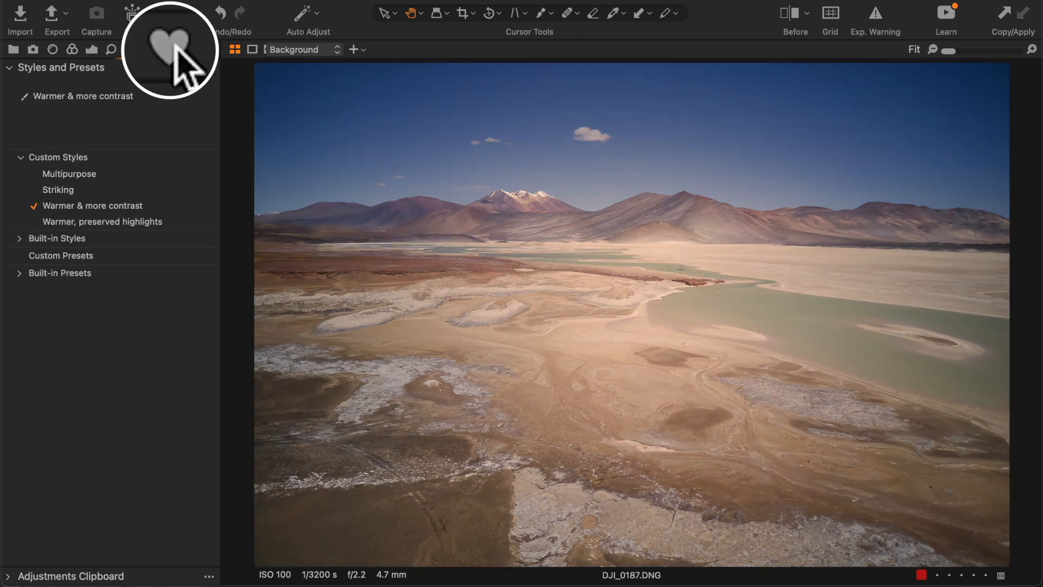
Review the style's adjustments in Exposure, High Dynamic Range, Curve and Levels within the favorites tool set.
{"action": "left_click", "coordinate": [170, 49]}
{"action": "scroll", "coordinate": [145, 296], "scroll_direction": "down", "scroll_amount": 2}
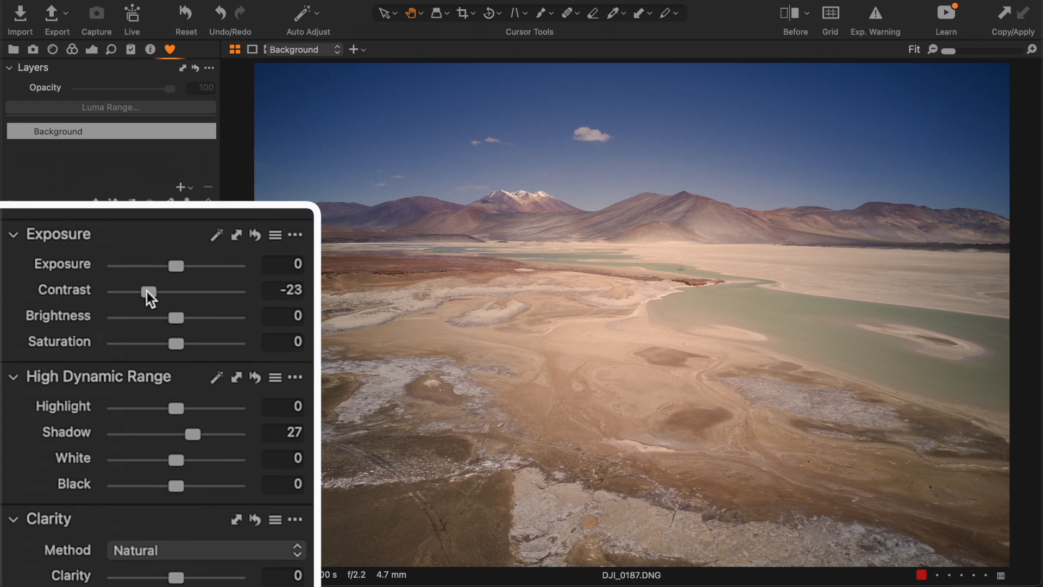
{"action": "scroll", "coordinate": [146, 292], "scroll_direction": "down", "scroll_amount": 2}
{"action": "scroll", "coordinate": [188, 367], "scroll_direction": "down", "scroll_amount": 1}
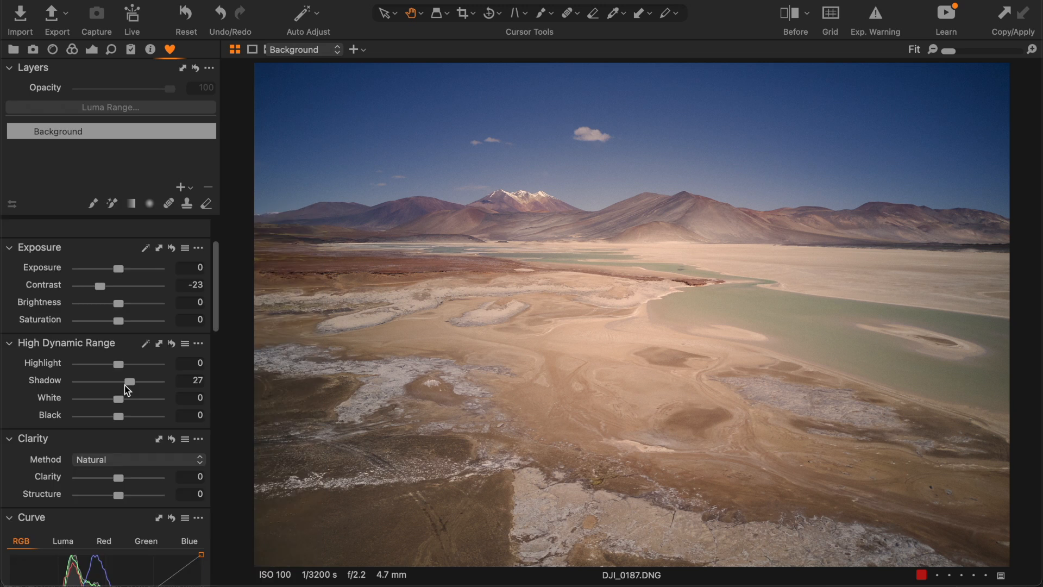
{"action": "scroll", "coordinate": [125, 386], "scroll_direction": "down", "scroll_amount": 4}
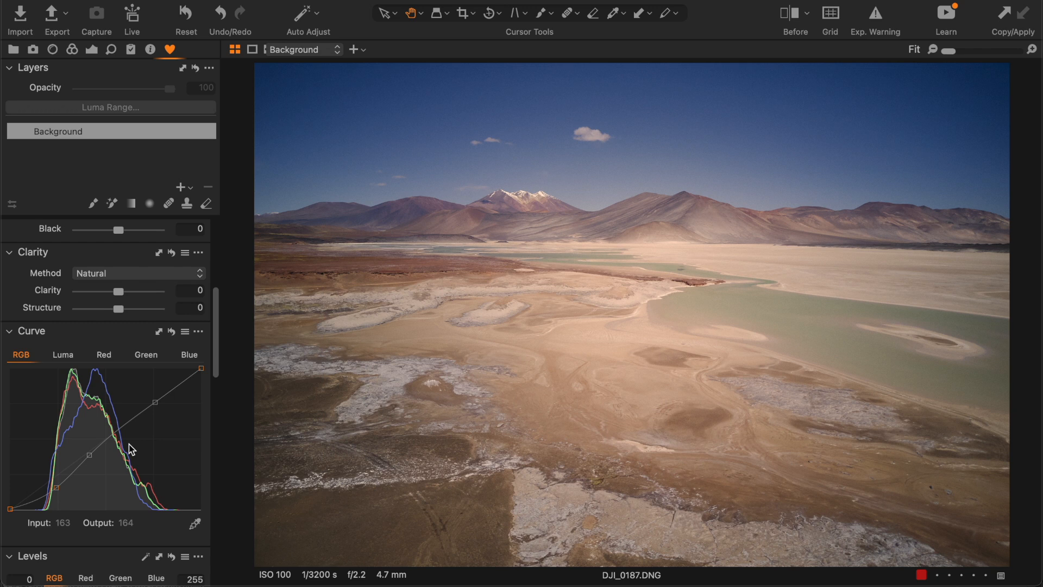
{"action": "scroll", "coordinate": [130, 449], "scroll_direction": "down", "scroll_amount": 10}
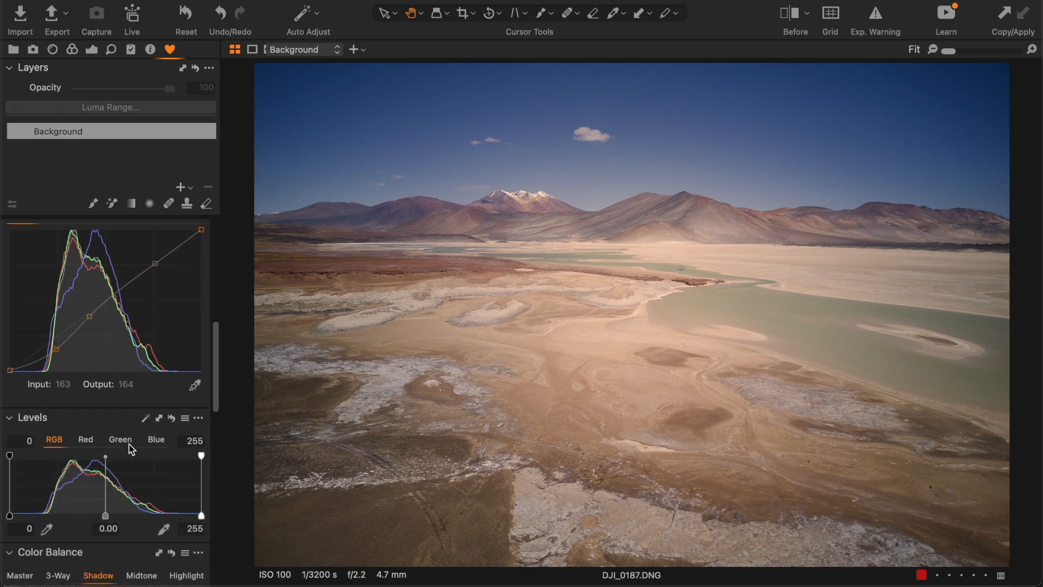
{"action": "scroll", "coordinate": [130, 449], "scroll_direction": "down", "scroll_amount": 3}
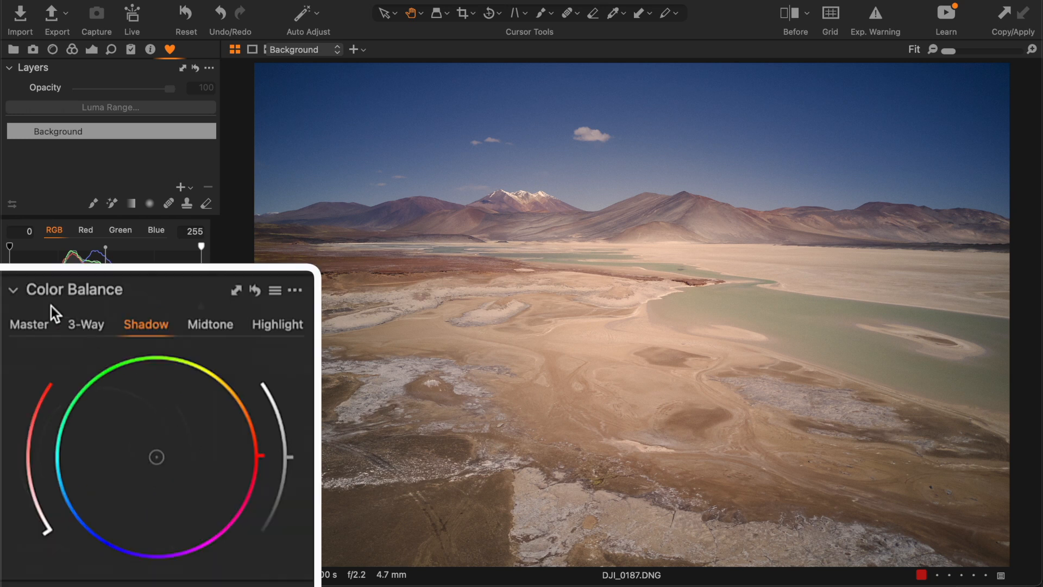
Inspect the Color Balance 3-Way wheels and the enlarged Shadow wheel.
{"action": "mouse_move", "coordinate": [60, 295]}
{"action": "left_click", "coordinate": [89, 329]}
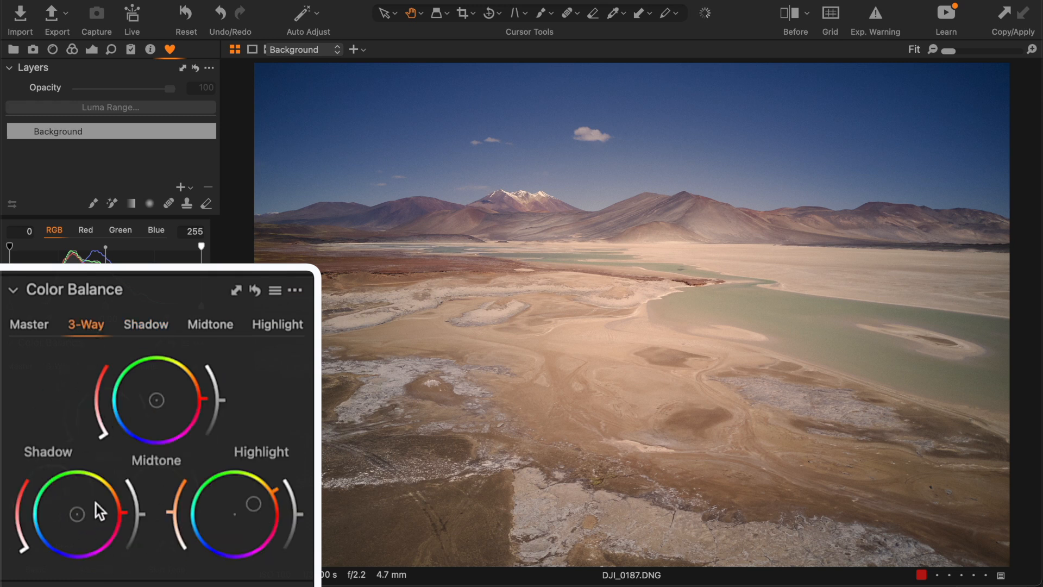
{"action": "left_click", "coordinate": [142, 327]}
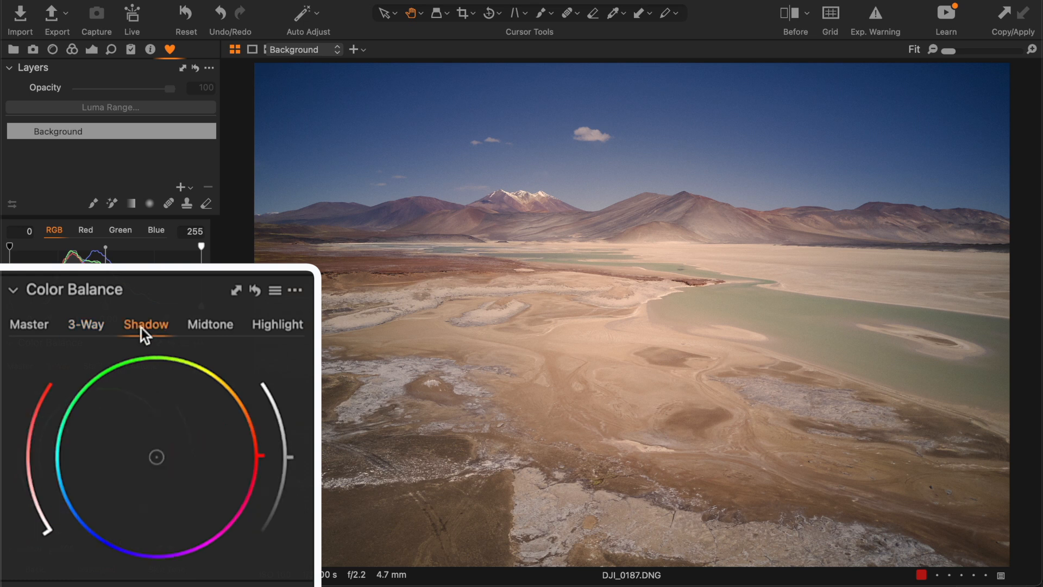
View the Color Balance Midtone wheel and try different tints on the Highlight wheel.
{"action": "left_click", "coordinate": [203, 325]}
{"action": "left_click", "coordinate": [276, 325]}
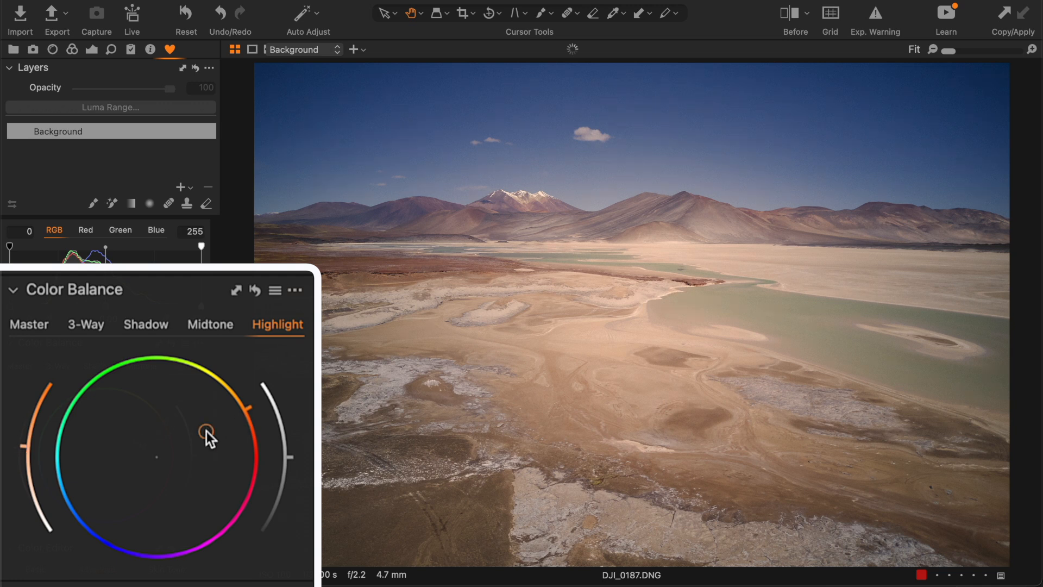
{"action": "mouse_move", "coordinate": [207, 431]}
{"action": "left_mouse_down"}
{"action": "mouse_move", "coordinate": [150, 433]}
{"action": "mouse_move", "coordinate": [132, 459]}
{"action": "mouse_move", "coordinate": [154, 475]}
{"action": "mouse_move", "coordinate": [170, 438]}
{"action": "mouse_move", "coordinate": [197, 441]}
{"action": "mouse_move", "coordinate": [179, 484]}
{"action": "mouse_move", "coordinate": [121, 473]}
{"action": "mouse_move", "coordinate": [175, 431]}
{"action": "mouse_move", "coordinate": [196, 456]}
{"action": "mouse_move", "coordinate": [181, 423]}
{"action": "mouse_move", "coordinate": [191, 456]}
{"action": "mouse_move", "coordinate": [179, 491]}
{"action": "mouse_move", "coordinate": [200, 461]}
{"action": "mouse_move", "coordinate": [204, 424]}
{"action": "mouse_move", "coordinate": [141, 439]}
{"action": "mouse_move", "coordinate": [168, 468]}
{"action": "mouse_move", "coordinate": [184, 457]}
{"action": "mouse_move", "coordinate": [170, 429]}
{"action": "mouse_move", "coordinate": [170, 478]}
{"action": "left_mouse_up"}
{"action": "left_click_drag", "start_coordinate": [136, 474], "coordinate": [207, 426]}
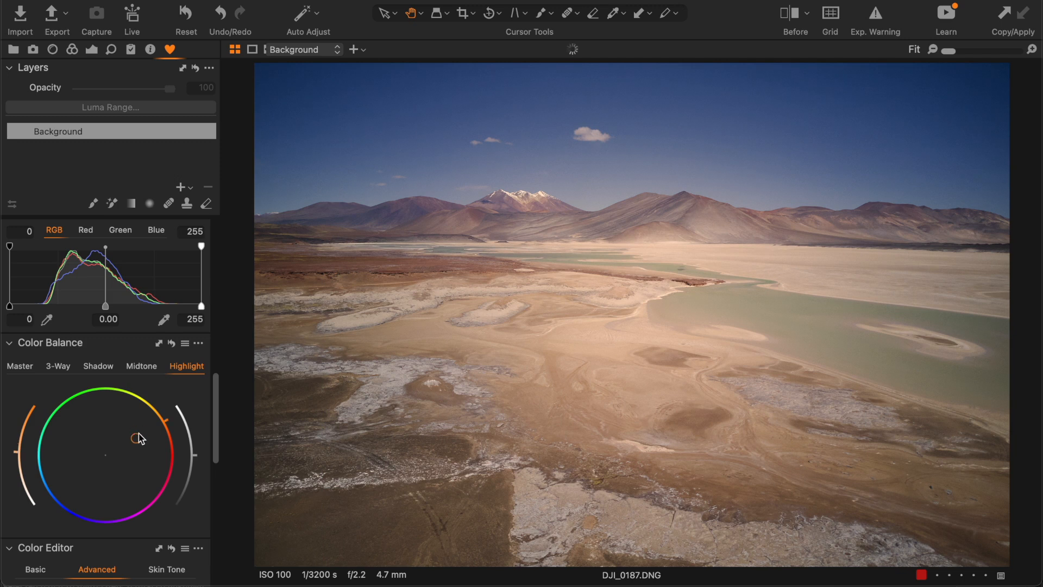
{"action": "key", "text": "super+z"}
Examine the Advanced Color Editor and recheck the Exposure, High Dynamic Range and Clarity settings of the applied style.
{"action": "scroll", "coordinate": [139, 434], "scroll_direction": "down", "scroll_amount": 5}
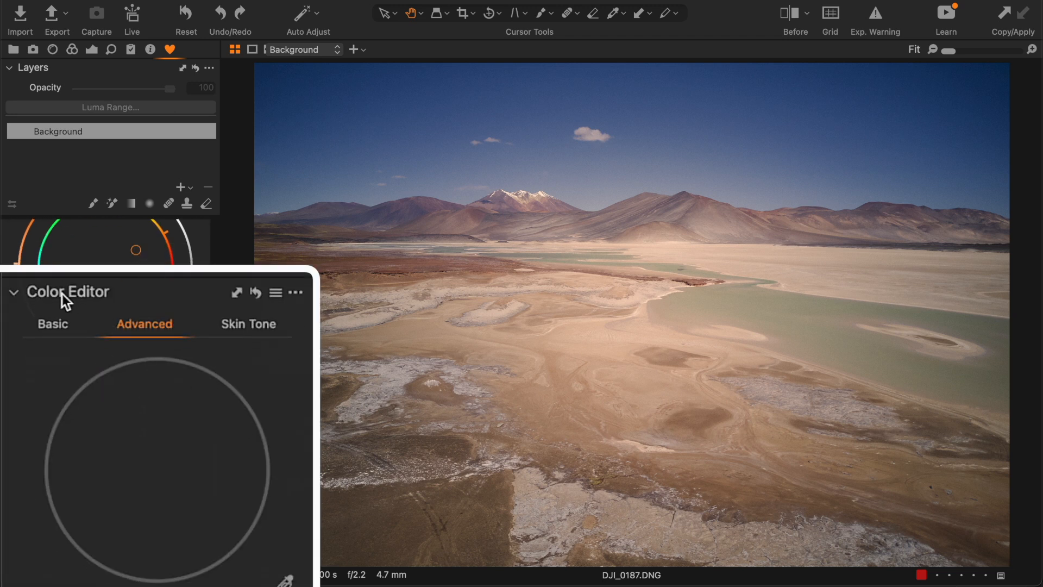
{"action": "mouse_move", "coordinate": [62, 294]}
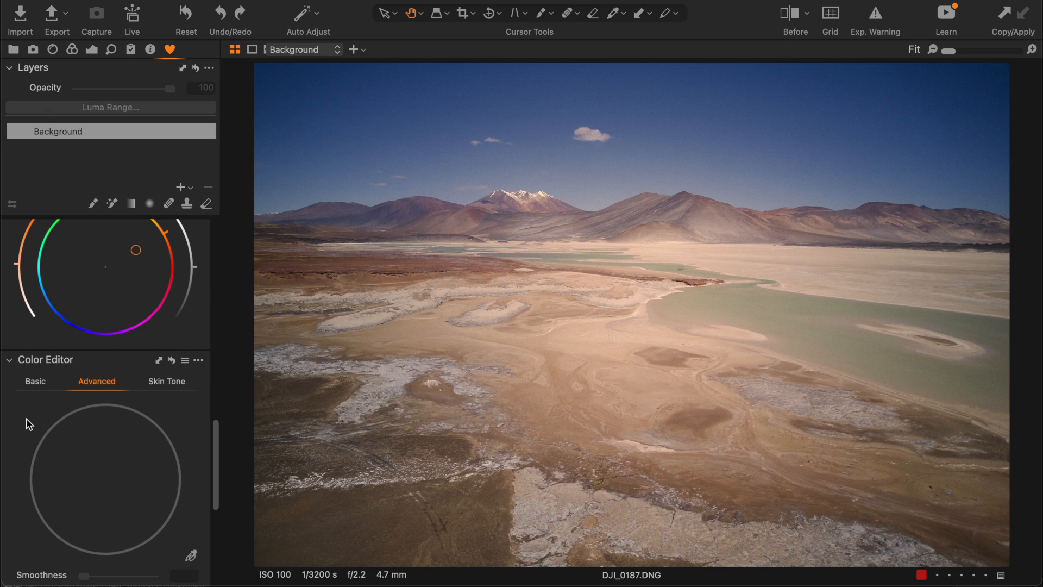
{"action": "scroll", "coordinate": [28, 425], "scroll_direction": "down", "scroll_amount": 10}
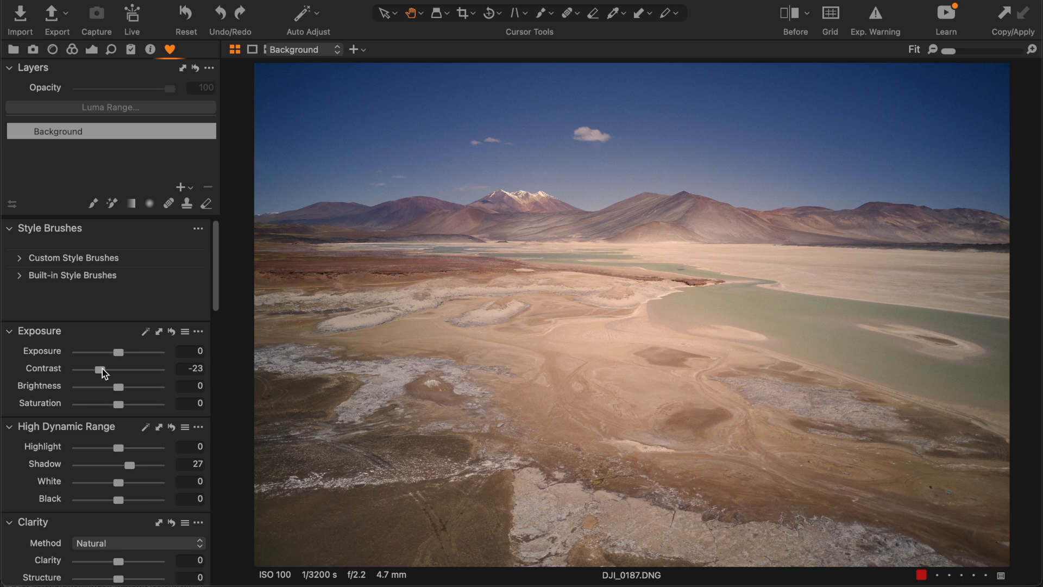
{"action": "scroll", "coordinate": [163, 381], "scroll_direction": "down", "scroll_amount": 3}
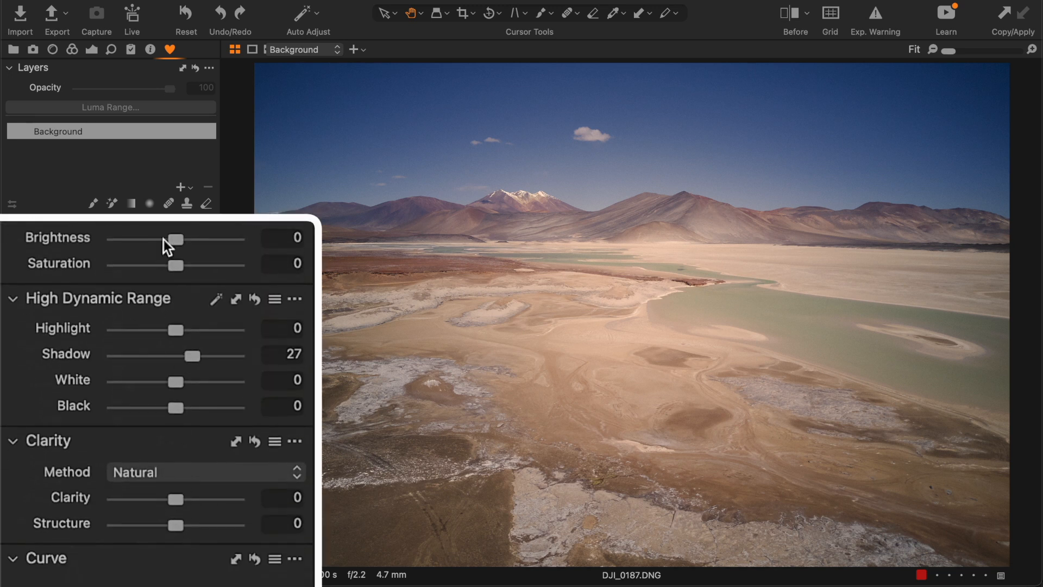
{"action": "scroll", "coordinate": [164, 240], "scroll_direction": "up", "scroll_amount": 4}
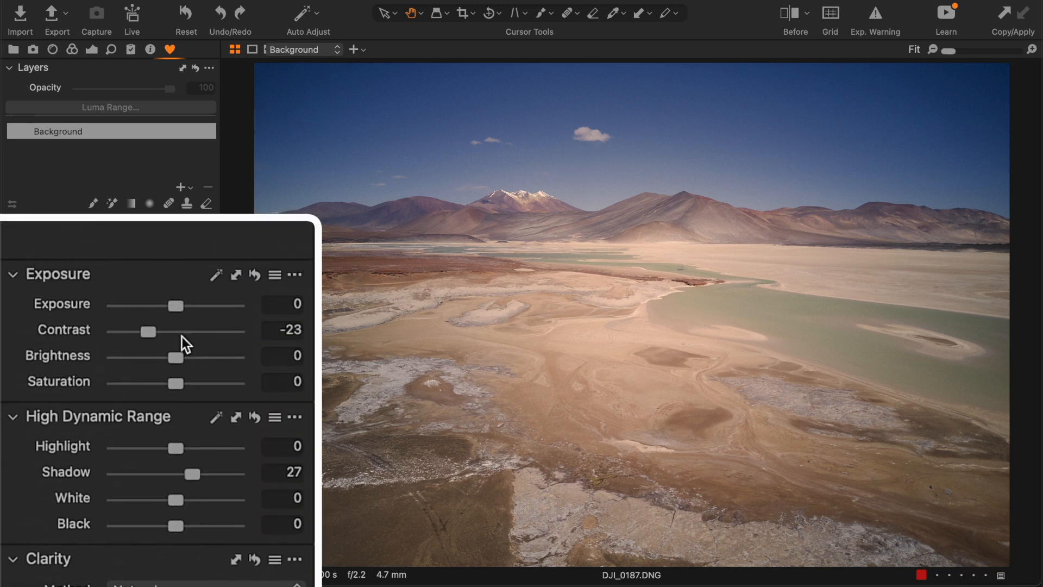
{"action": "scroll", "coordinate": [182, 339], "scroll_direction": "down", "scroll_amount": 2}
{"action": "scroll", "coordinate": [183, 341], "scroll_direction": "up", "scroll_amount": 1}
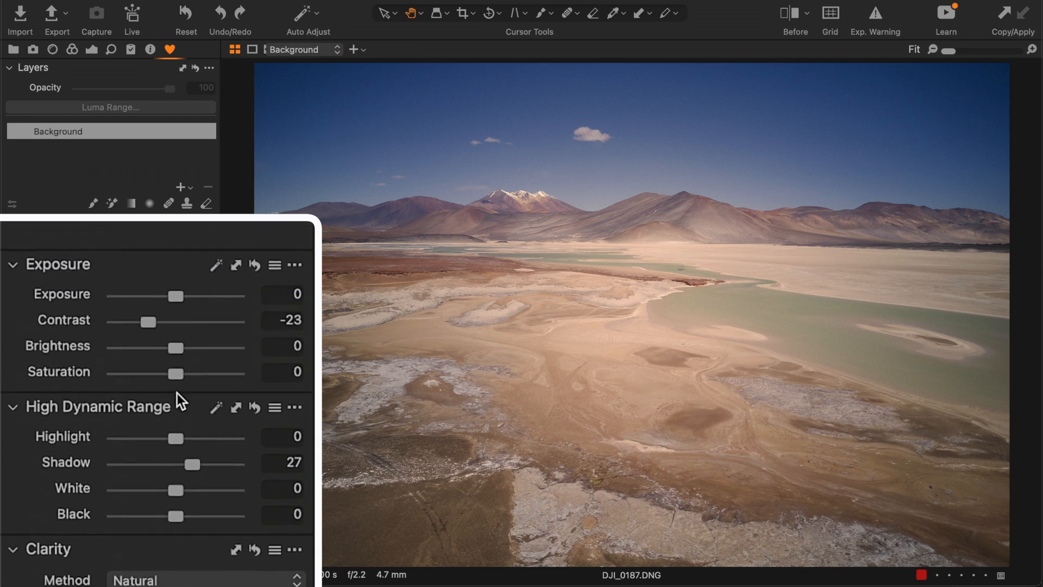
Set Contrast to 13 and Exposure to -0.37 on the desert photo and compare it with the unedited version.
{"action": "key", "text": "w"}
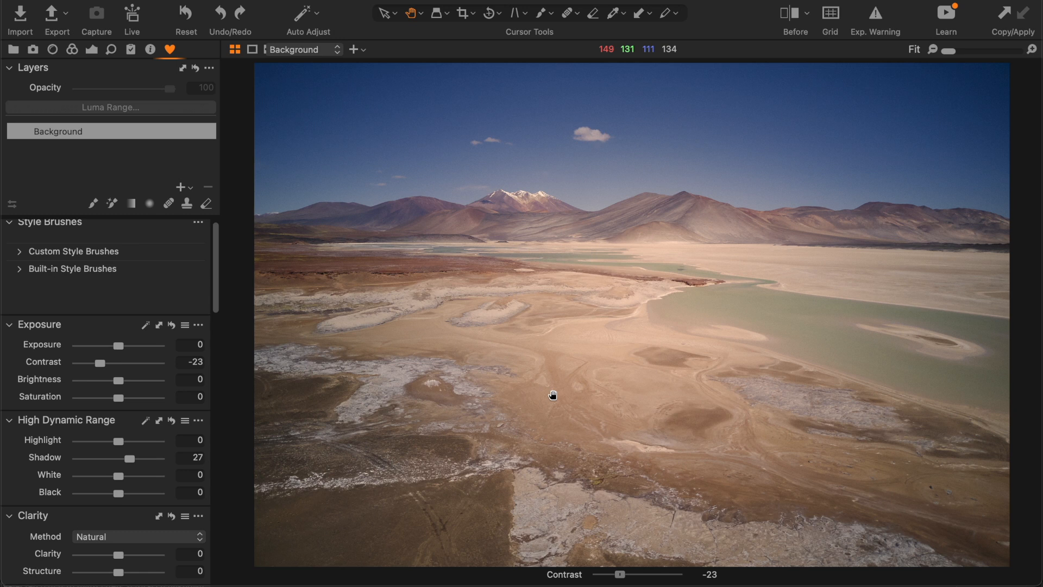
{"action": "left_click_drag", "start_coordinate": [552, 395], "coordinate": [689, 395]}
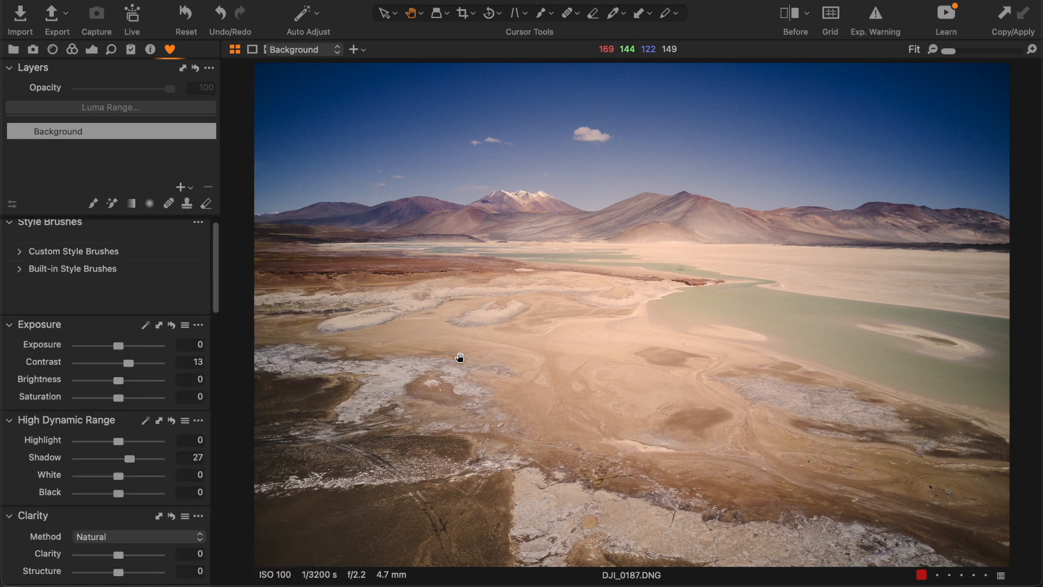
{"action": "key", "text": "q"}
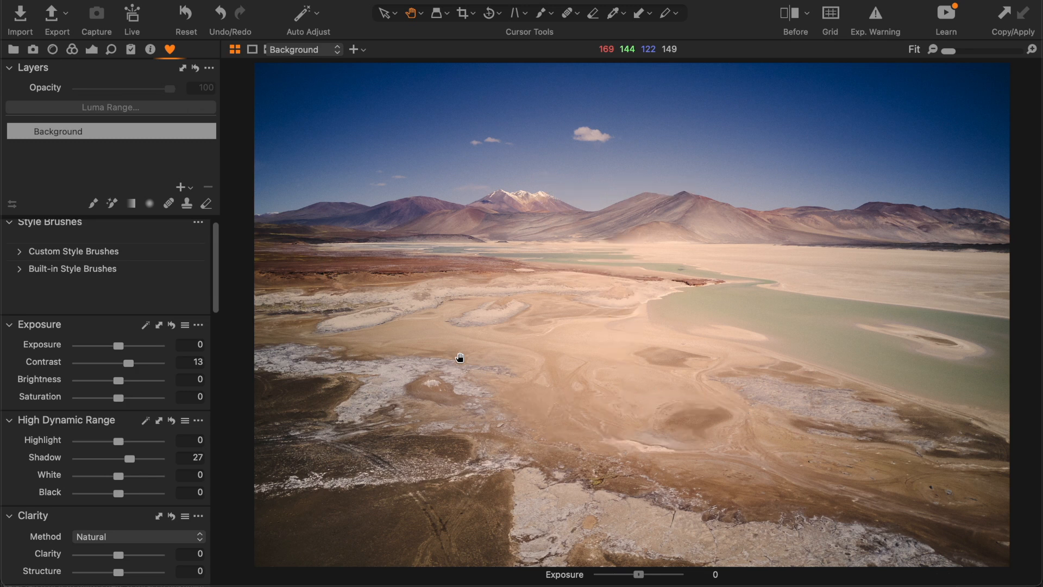
{"action": "left_click_drag", "start_coordinate": [460, 358], "coordinate": [429, 357]}
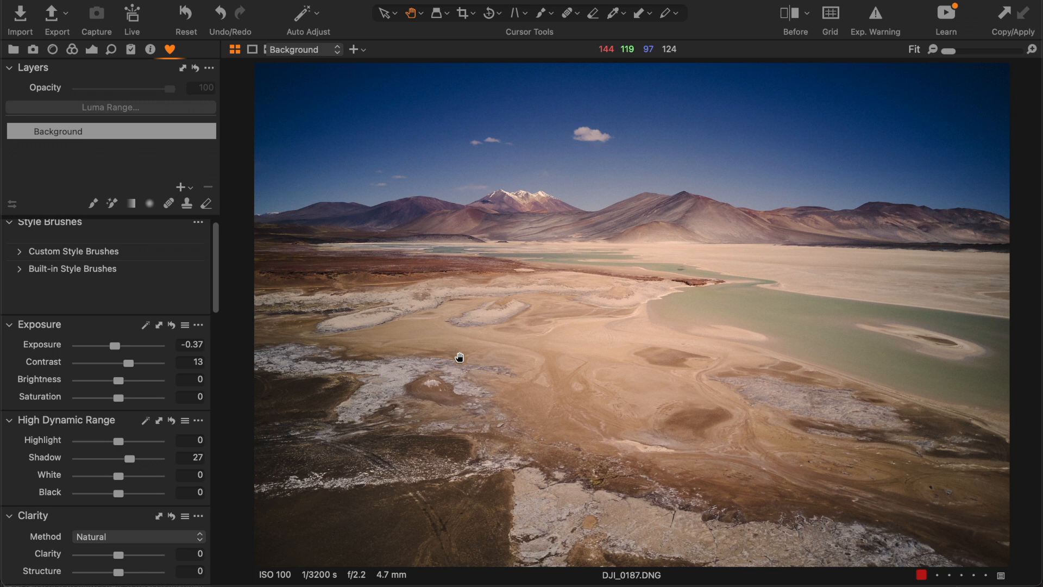
{"action": "key", "text": "y"}
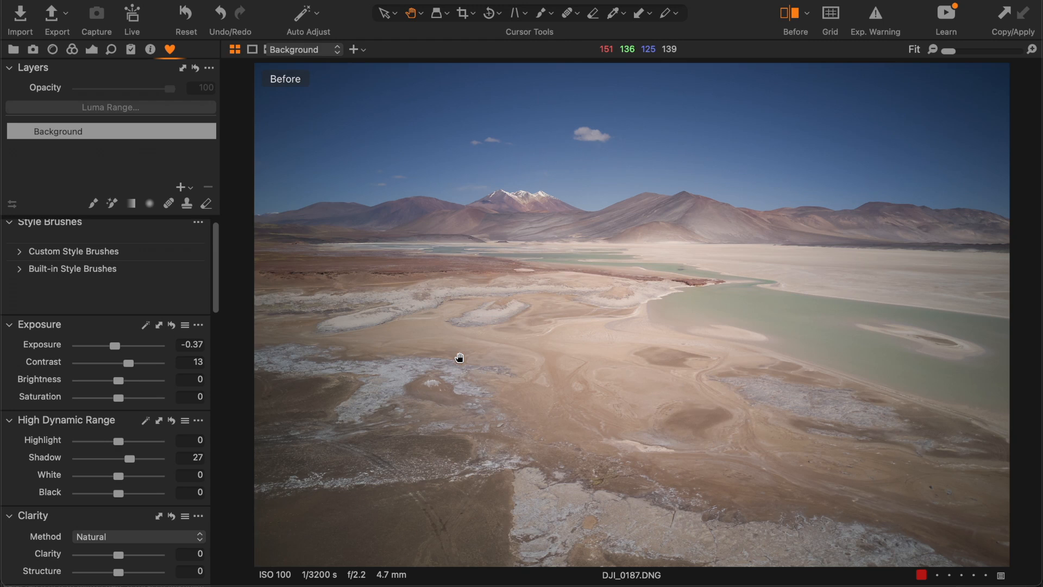
{"action": "key", "text": "y"}
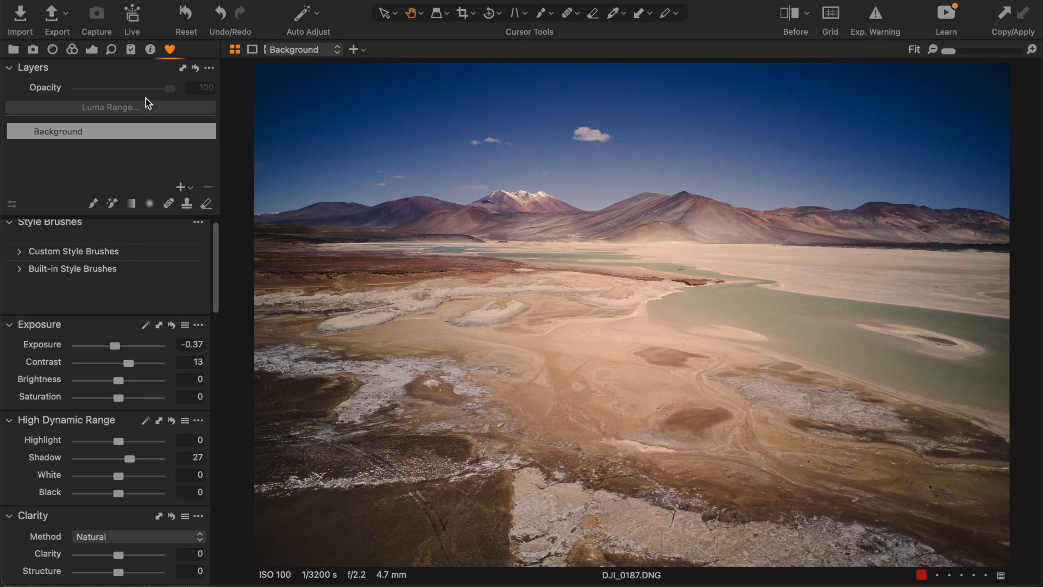
Review the "6500 Long side" export recipe's format, size and location settings, and leave the export window without exporting.
{"action": "left_click", "coordinate": [54, 19]}
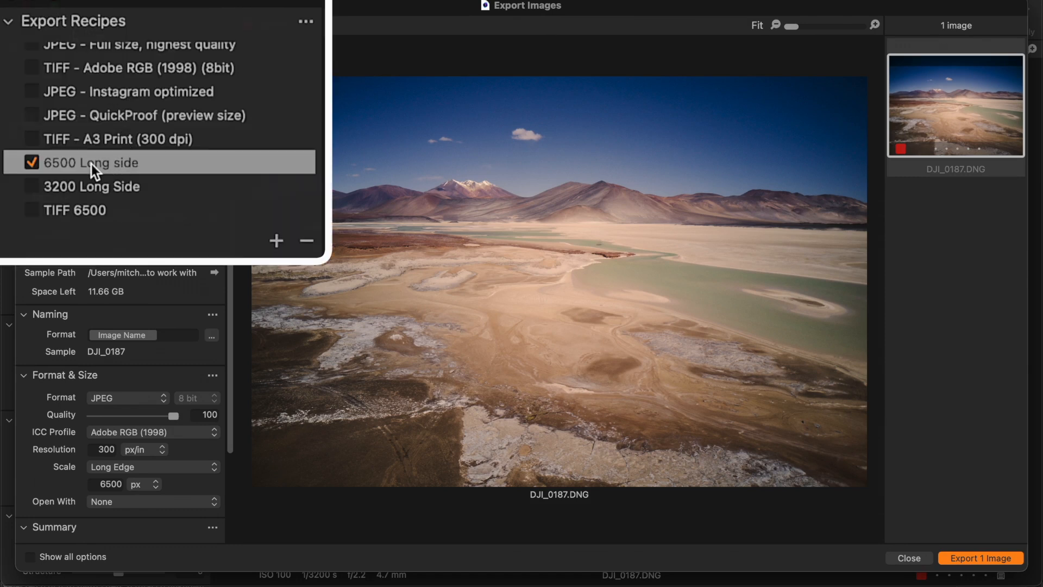
{"action": "mouse_move", "coordinate": [80, 164]}
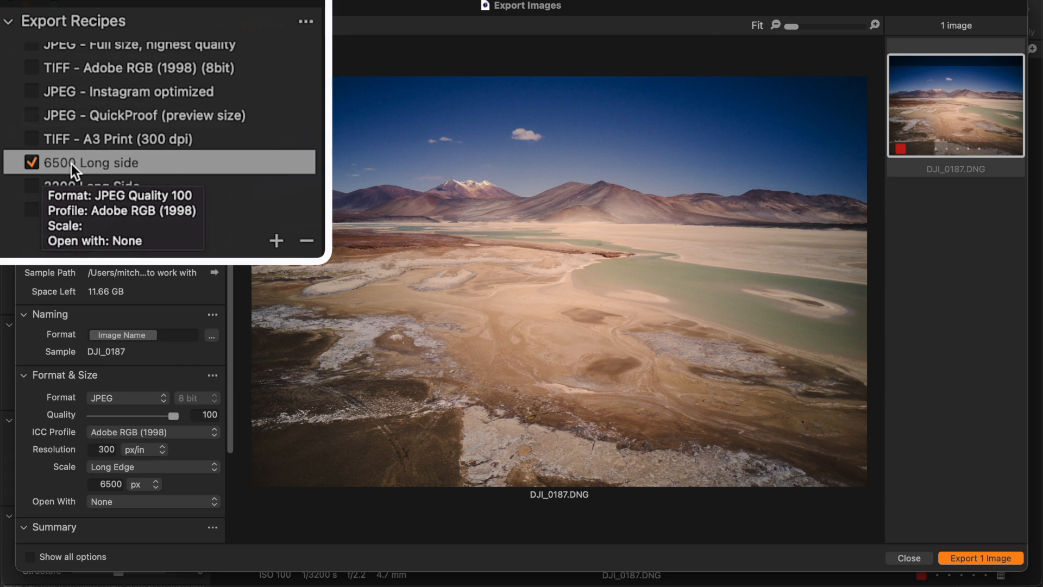
{"action": "scroll", "coordinate": [93, 360], "scroll_direction": "down", "scroll_amount": 1}
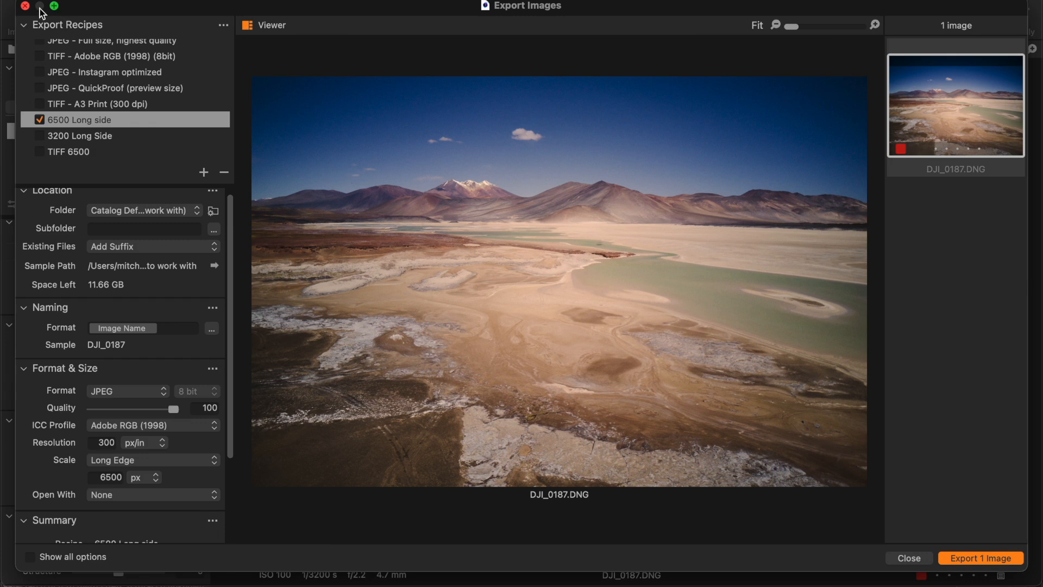
{"action": "left_click", "coordinate": [26, 6]}
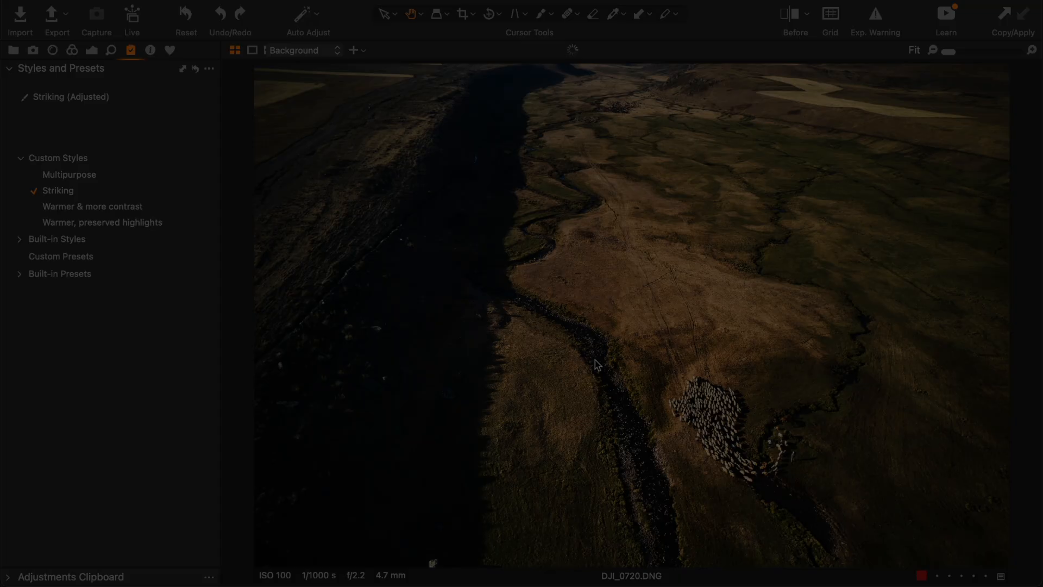
Examine the river valley photo up close, including the sheep flock and sunlit fields, and return to the full view.
{"action": "scroll", "coordinate": [597, 365], "scroll_direction": "up", "scroll_amount": 5}
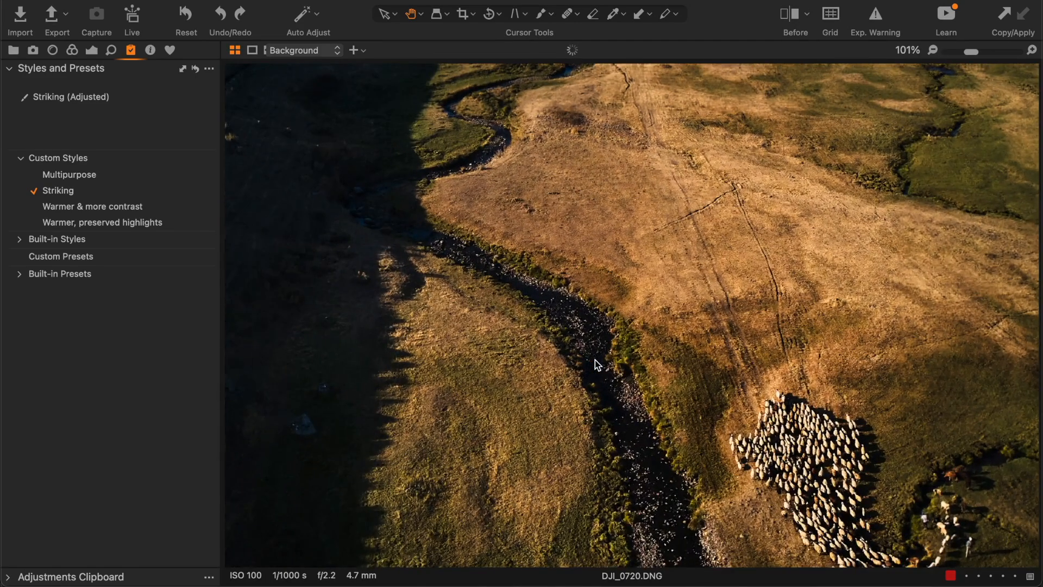
{"action": "scroll", "coordinate": [597, 365], "scroll_direction": "right", "scroll_amount": 2}
{"action": "scroll", "coordinate": [597, 365], "scroll_direction": "down", "scroll_amount": 5}
{"action": "scroll", "coordinate": [597, 365], "scroll_direction": "right", "scroll_amount": 8}
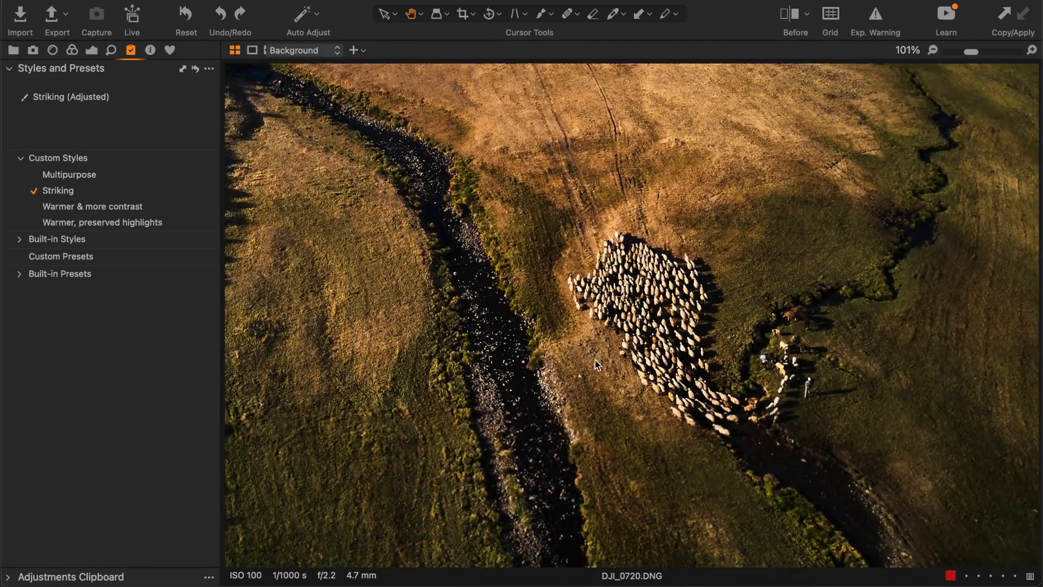
{"action": "scroll", "coordinate": [595, 359], "scroll_direction": "down", "scroll_amount": 5}
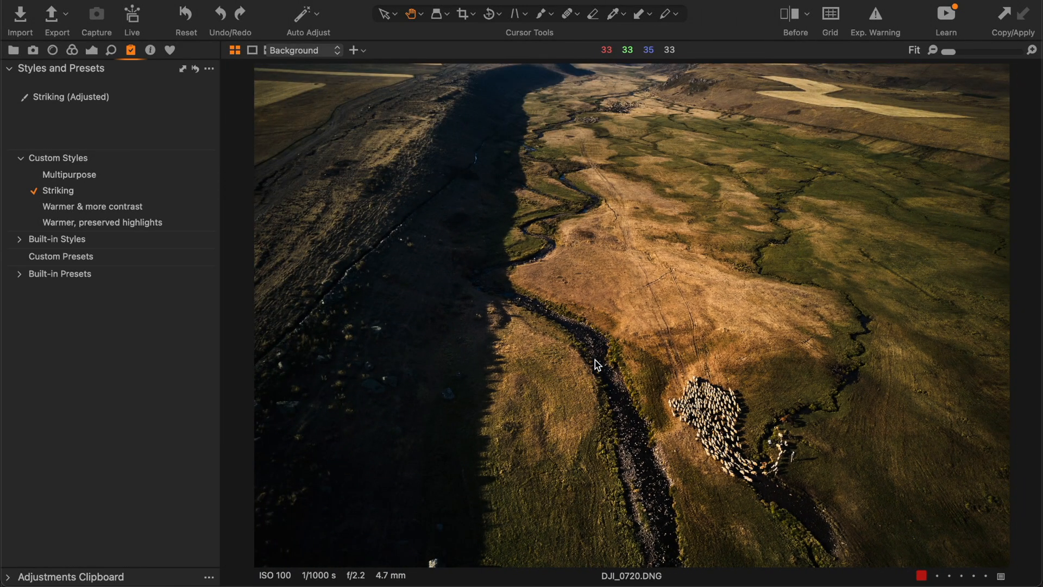
{"action": "scroll", "coordinate": [581, 345], "scroll_direction": "up", "scroll_amount": 2}
{"action": "scroll", "coordinate": [669, 232], "scroll_direction": "up", "scroll_amount": 3}
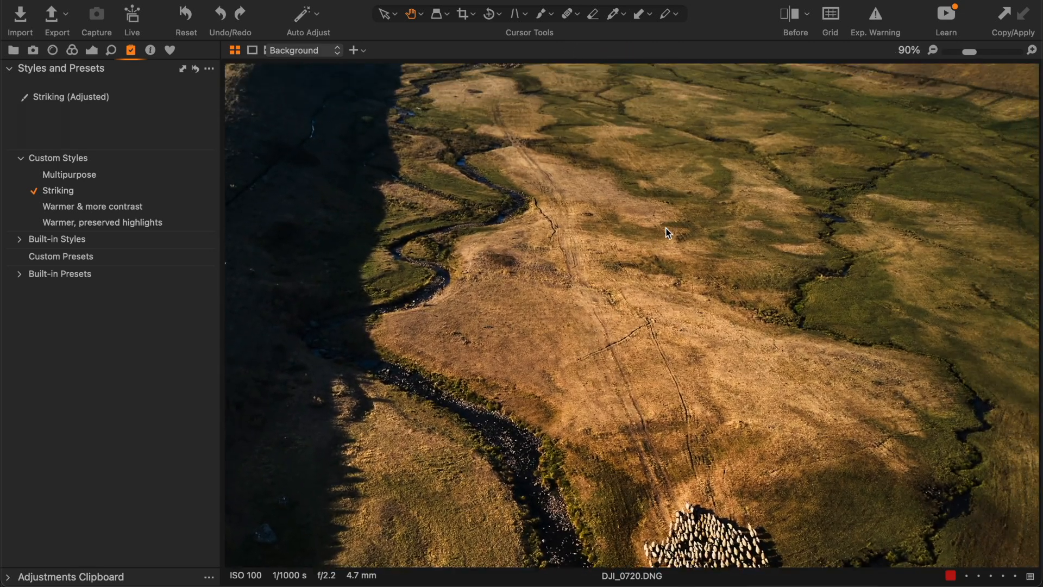
{"action": "scroll", "coordinate": [668, 232], "scroll_direction": "down", "scroll_amount": 3}
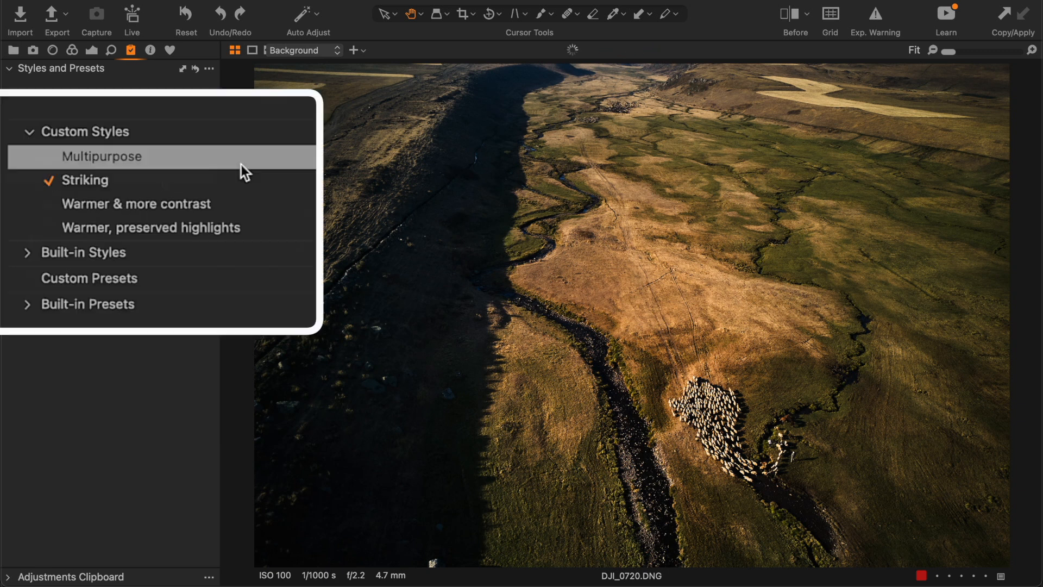
Compare the river valley photo in the custom style "Striking" with its unedited version.
{"action": "left_click", "coordinate": [63, 192]}
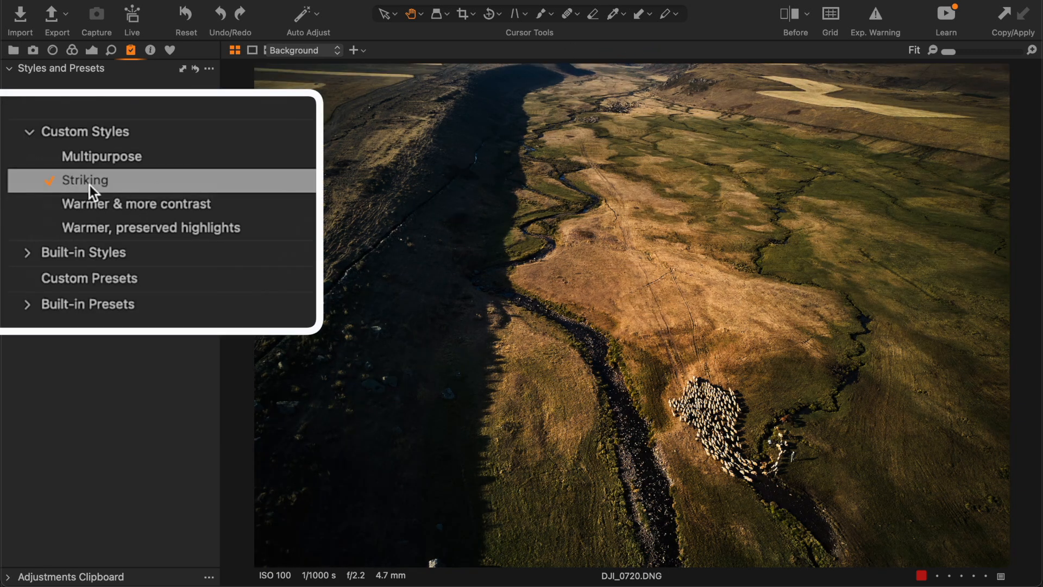
{"action": "key", "text": "y"}
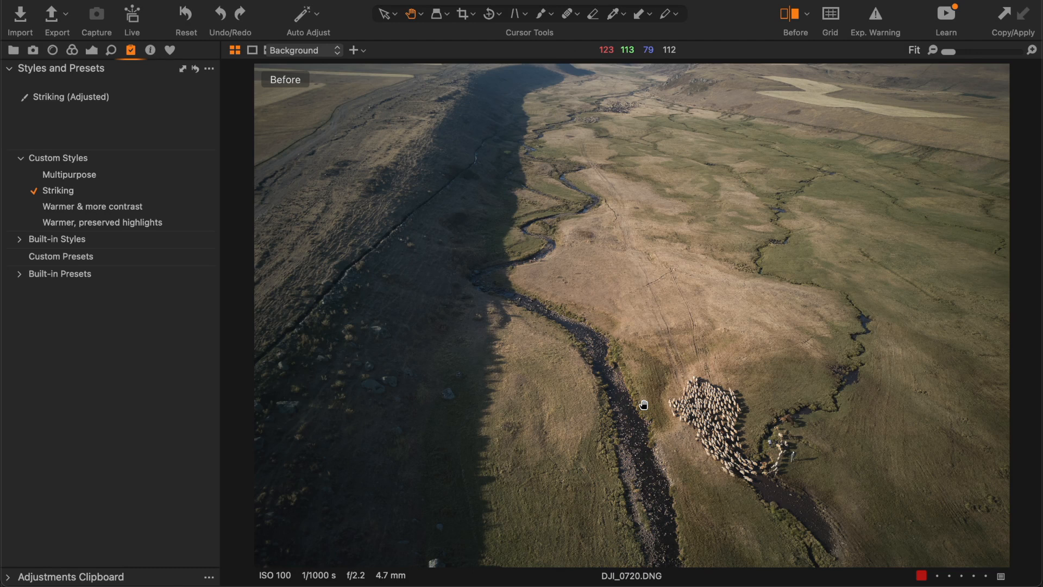
{"action": "key", "text": "y"}
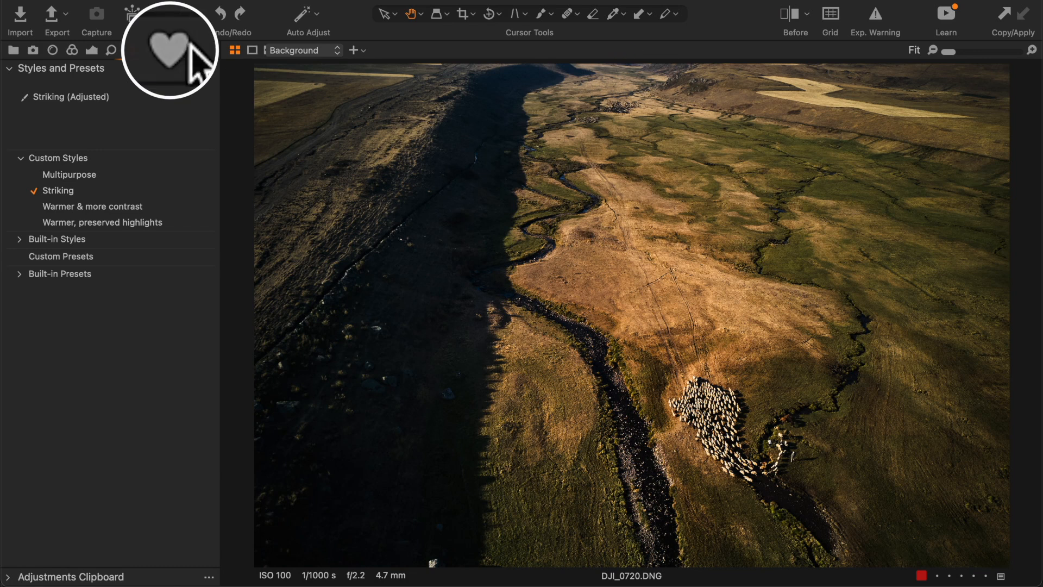
Examine the RGB curve in the favorites tool set and its effect on the valley photo's shaded hillside.
{"action": "left_click", "coordinate": [170, 49]}
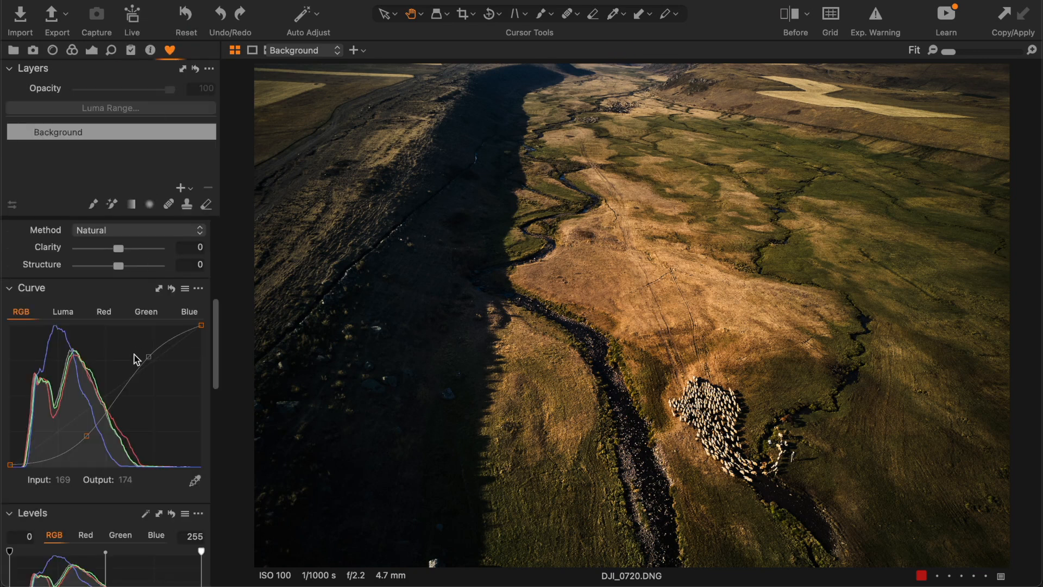
{"action": "scroll", "coordinate": [136, 359], "scroll_direction": "down", "scroll_amount": 2}
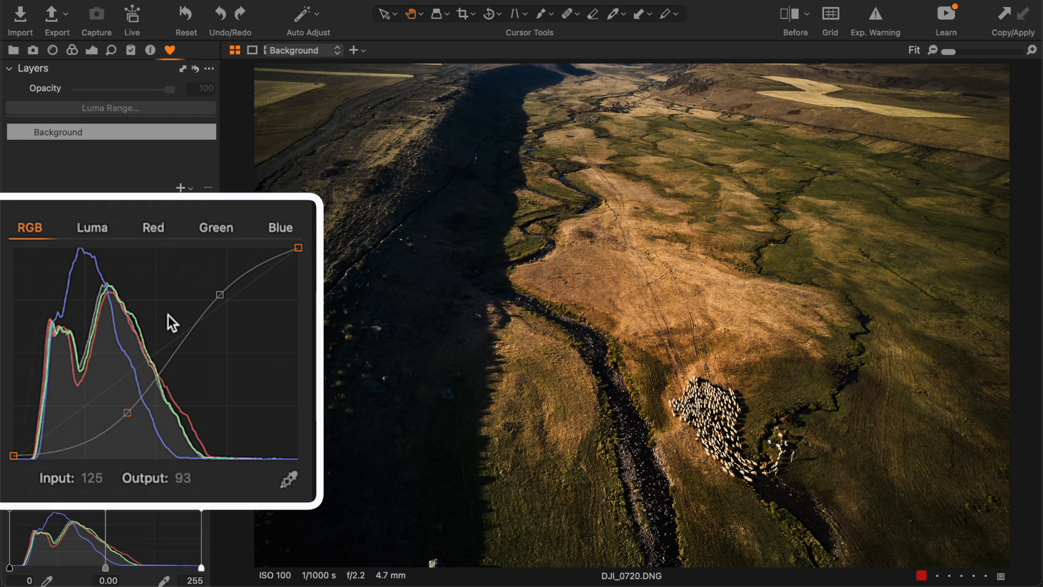
{"action": "scroll", "coordinate": [449, 354], "scroll_direction": "up", "scroll_amount": 3}
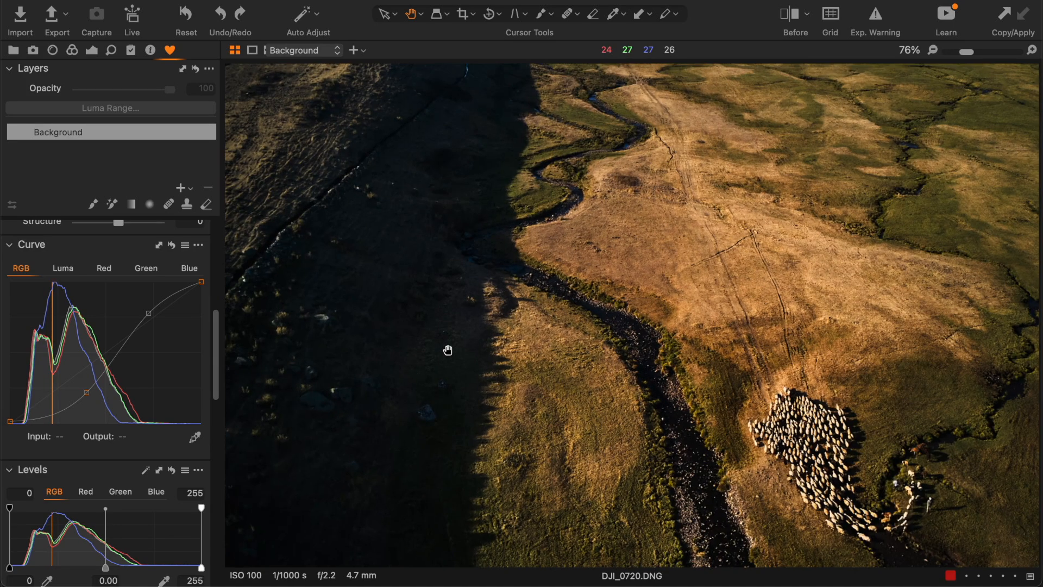
{"action": "left_click_drag", "start_coordinate": [423, 335], "coordinate": [514, 490]}
{"action": "scroll", "coordinate": [516, 490], "scroll_direction": "down", "scroll_amount": 2}
{"action": "scroll", "coordinate": [516, 490], "scroll_direction": "down", "scroll_amount": 1}
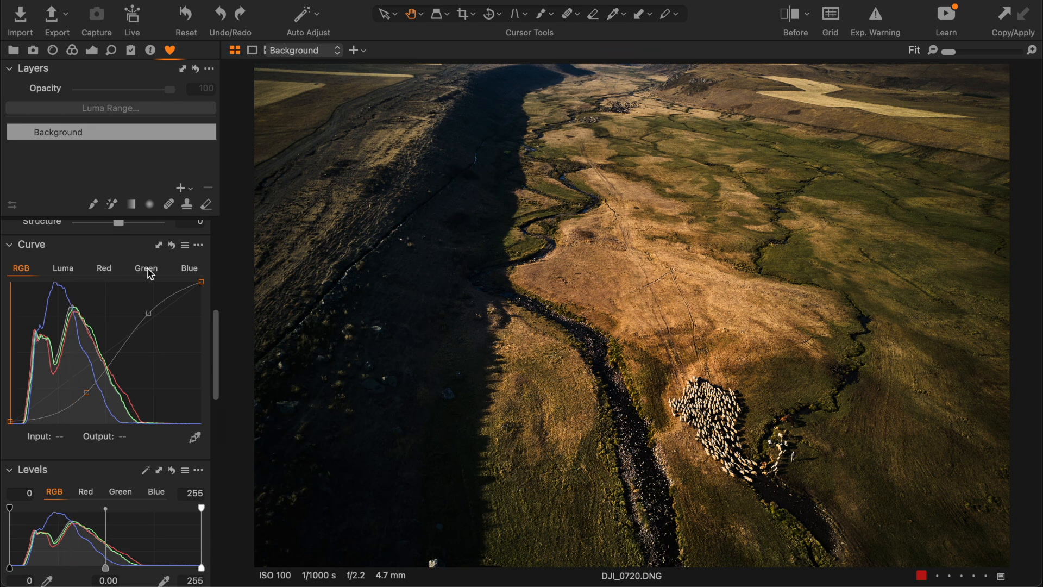
Try the High Dynamic Range Shadow at 96, inspect the shaded hillside up close, and set Shadow to 52.
{"action": "scroll", "coordinate": [148, 269], "scroll_direction": "up", "scroll_amount": 6}
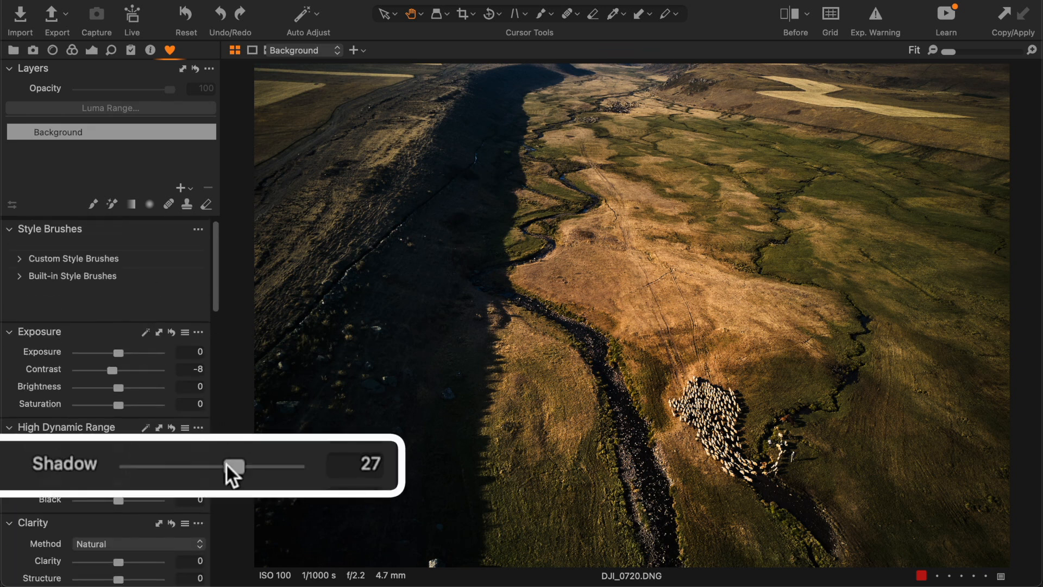
{"action": "left_click_drag", "start_coordinate": [231, 466], "coordinate": [285, 462]}
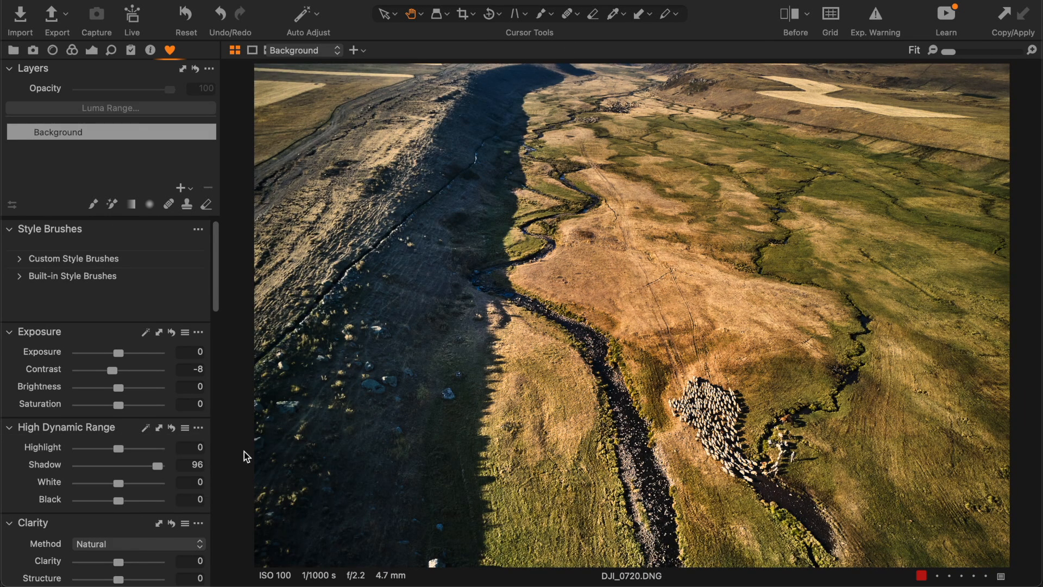
{"action": "scroll", "coordinate": [337, 440], "scroll_direction": "up", "scroll_amount": 3}
{"action": "left_click_drag", "start_coordinate": [464, 282], "coordinate": [469, 450]}
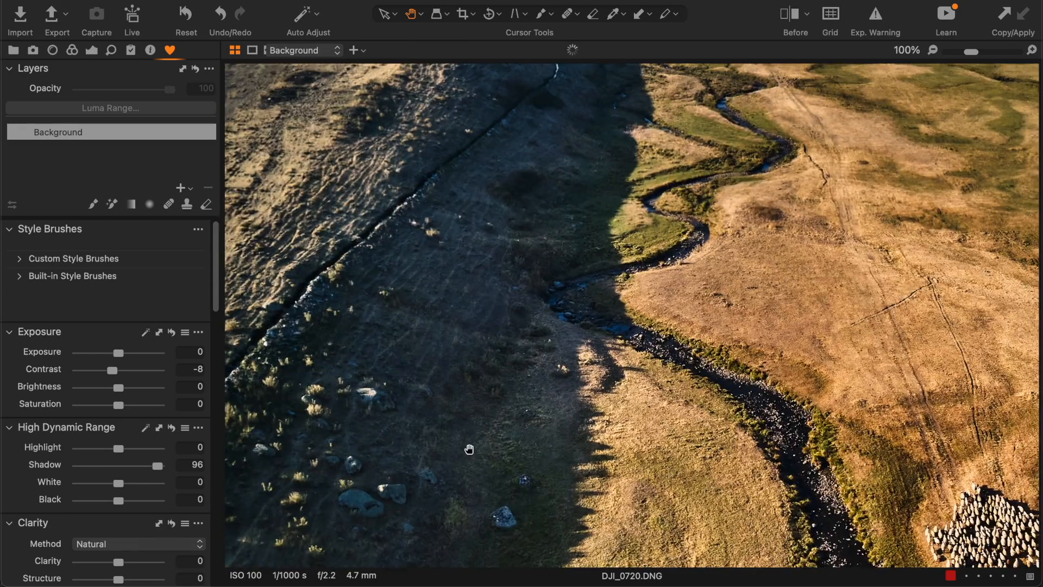
{"action": "double_click", "coordinate": [469, 451]}
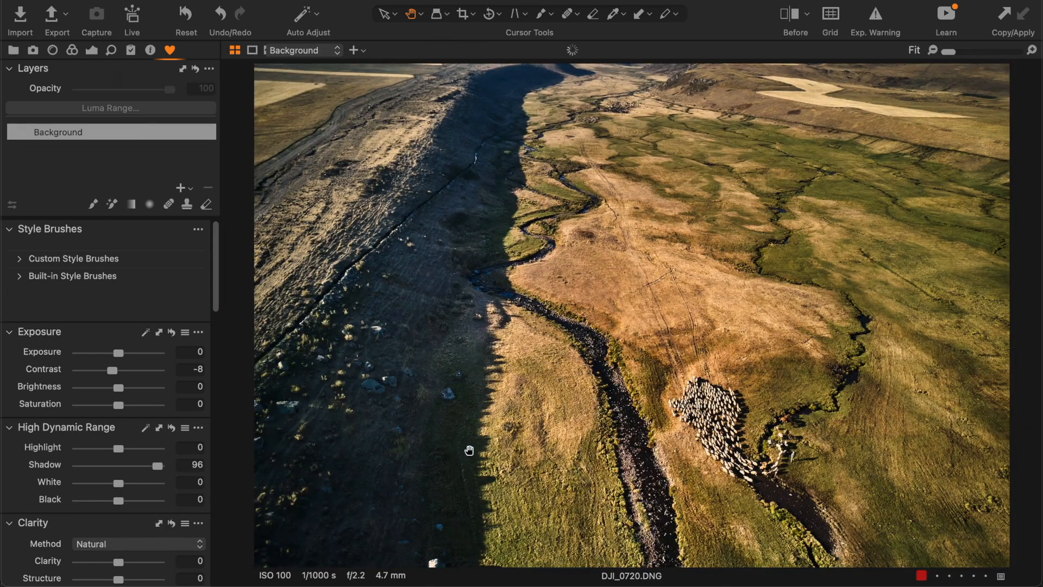
{"action": "left_click_drag", "start_coordinate": [158, 466], "coordinate": [140, 466]}
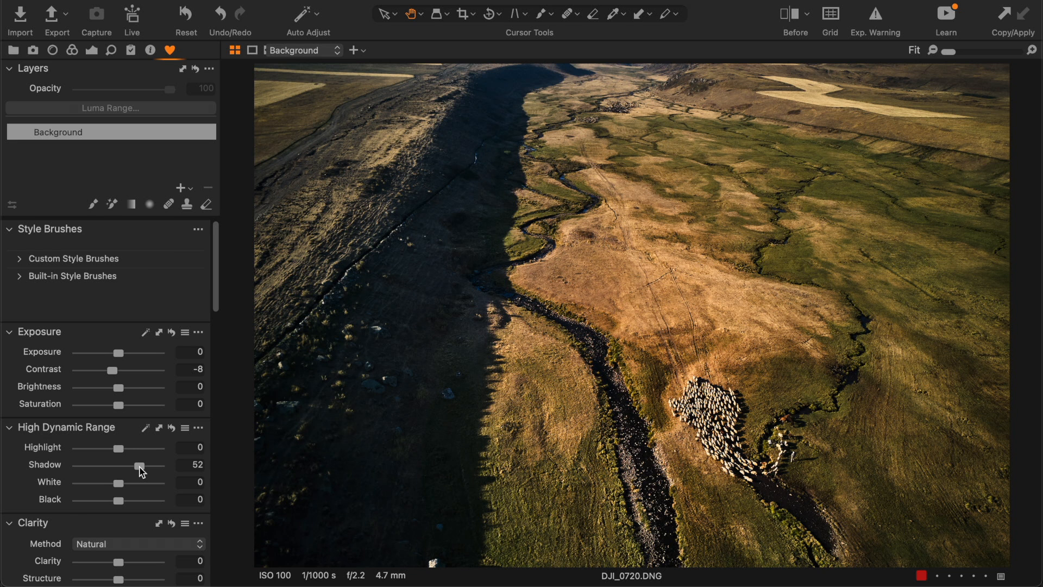
Inspect the river valley's shaded hillside up close and undo the last High Dynamic Range Shadow change.
{"action": "double_click", "coordinate": [348, 404]}
{"action": "left_click_drag", "start_coordinate": [455, 295], "coordinate": [508, 421]}
{"action": "double_click", "coordinate": [508, 421]}
{"action": "key", "text": "super+z"}
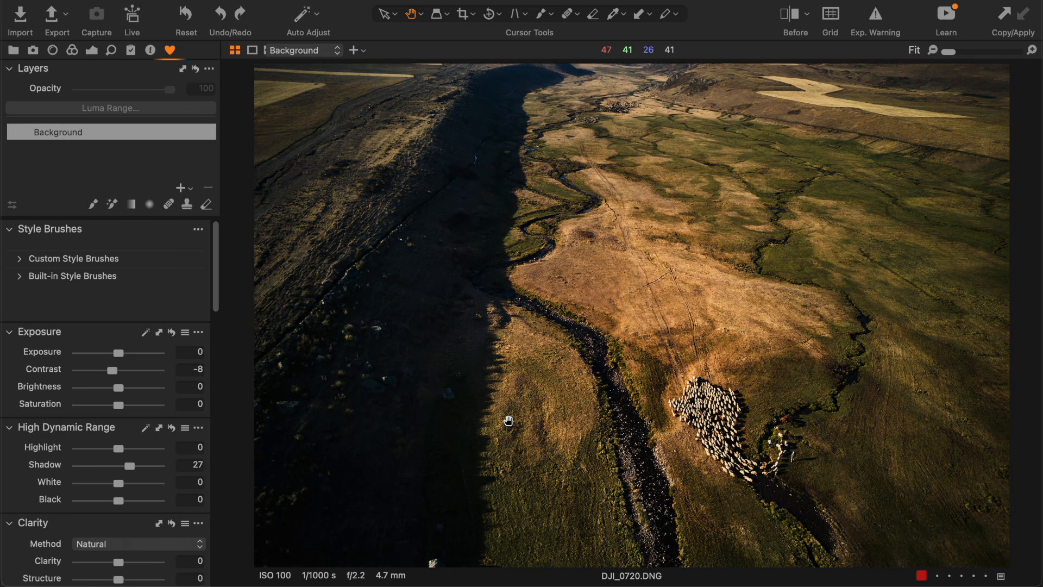
Examine the shaded hillside, the river and the sheep flock up close and return to the full view.
{"action": "scroll", "coordinate": [508, 421], "scroll_direction": "up", "scroll_amount": 5}
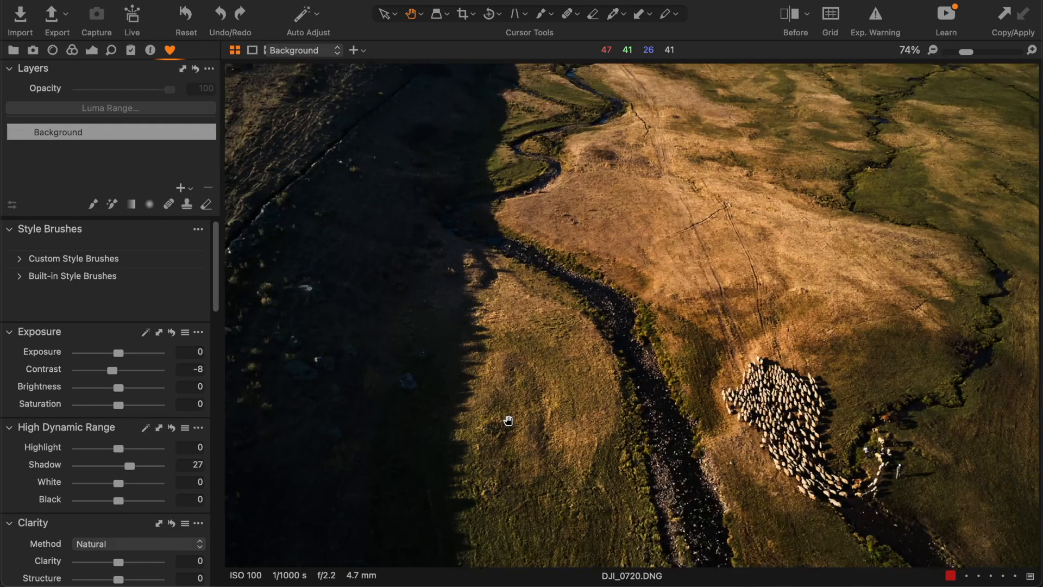
{"action": "left_click_drag", "start_coordinate": [436, 354], "coordinate": [707, 450]}
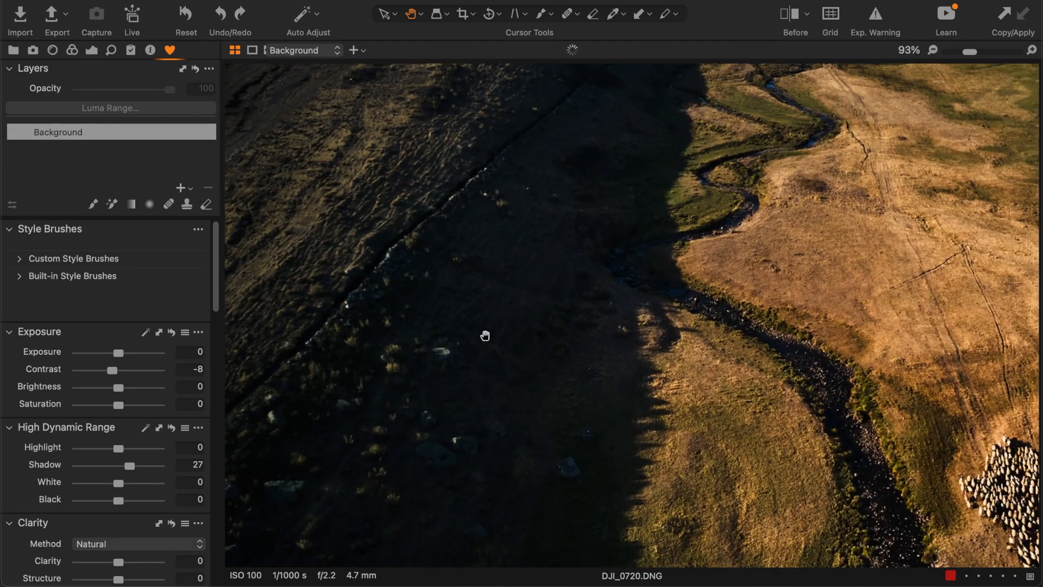
{"action": "left_click_drag", "start_coordinate": [728, 356], "coordinate": [555, 342]}
{"action": "scroll", "coordinate": [560, 344], "scroll_direction": "down", "scroll_amount": 5}
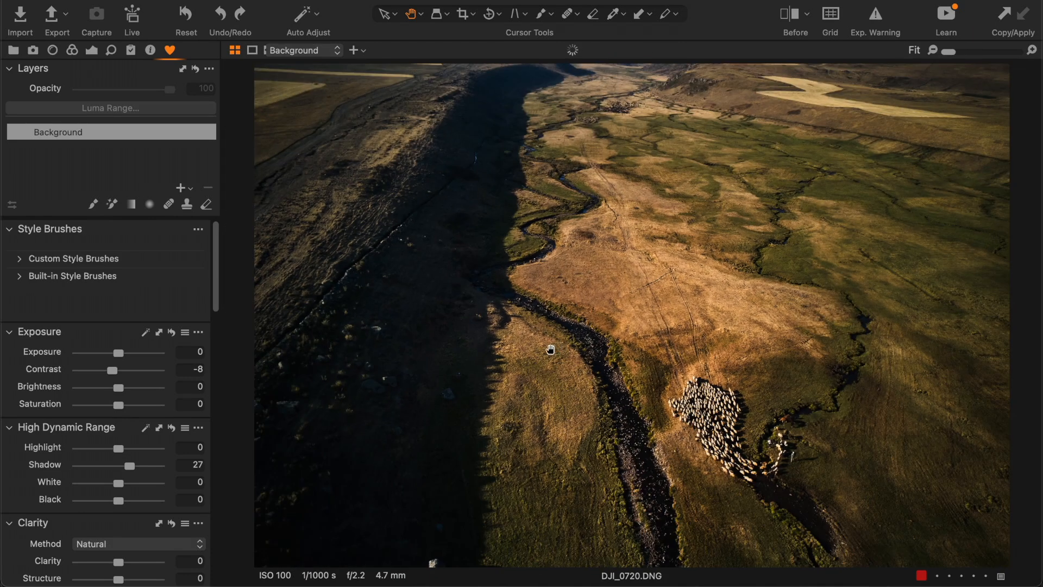
{"action": "scroll", "coordinate": [731, 431], "scroll_direction": "up", "scroll_amount": 5}
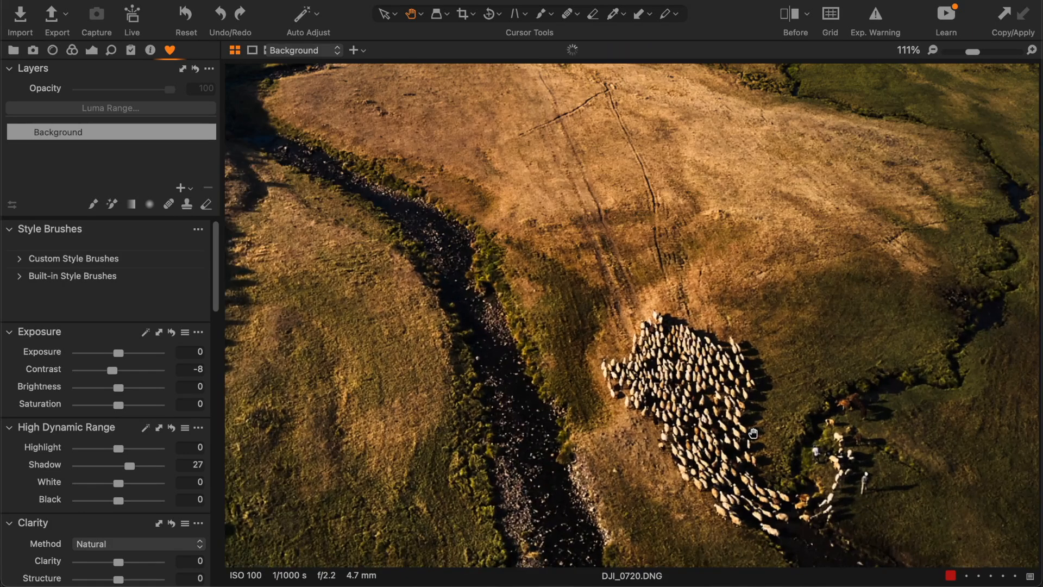
{"action": "left_click_drag", "start_coordinate": [731, 431], "coordinate": [655, 368]}
{"action": "scroll", "coordinate": [655, 368], "scroll_direction": "down", "scroll_amount": 5}
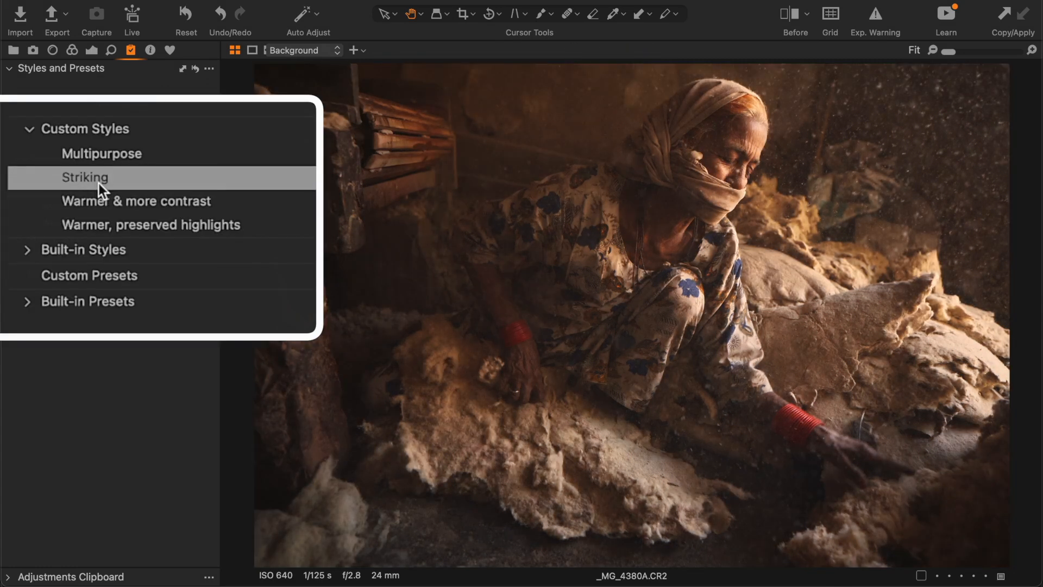
Apply the custom style "Striking" to the photo of the seated woman and inspect her face and headscarf up close.
{"action": "left_click", "coordinate": [93, 183]}
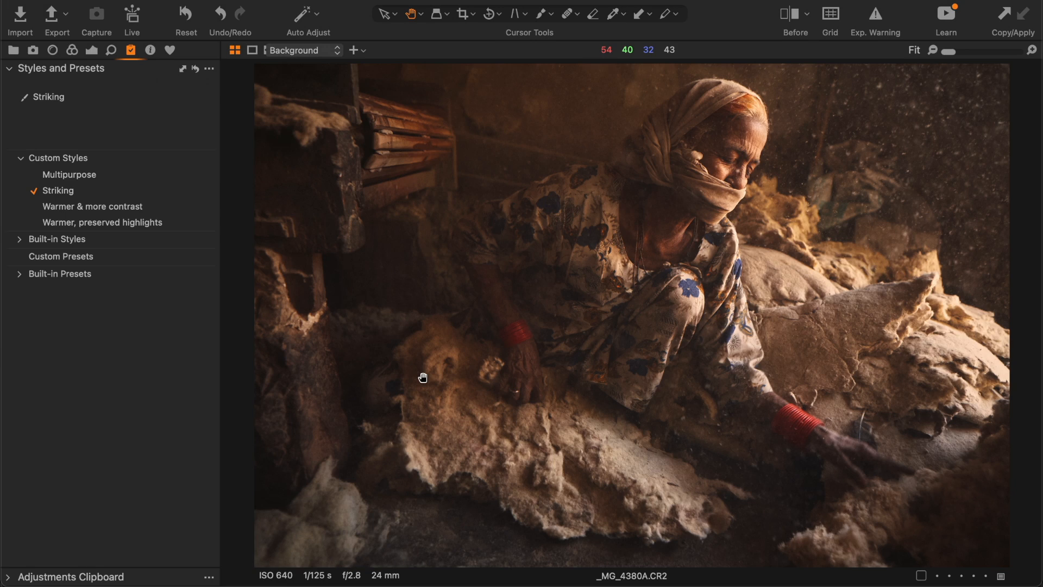
{"action": "scroll", "coordinate": [594, 274], "scroll_direction": "up", "scroll_amount": 4}
{"action": "left_click_drag", "start_coordinate": [683, 204], "coordinate": [608, 277]}
{"action": "scroll", "coordinate": [607, 277], "scroll_direction": "up", "scroll_amount": 5}
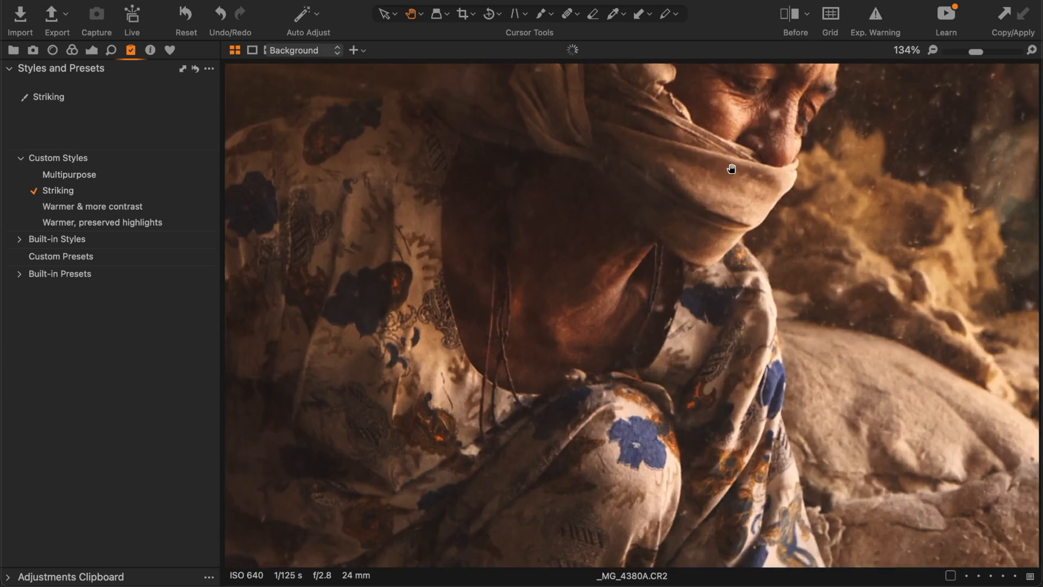
{"action": "left_click_drag", "start_coordinate": [731, 169], "coordinate": [708, 289]}
{"action": "scroll", "coordinate": [575, 426], "scroll_direction": "down", "scroll_amount": 3}
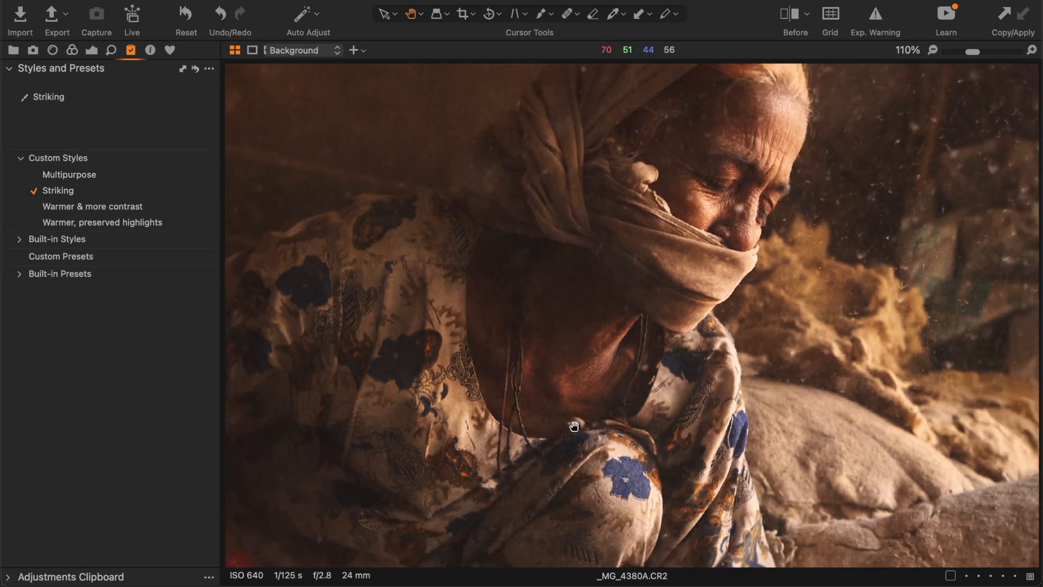
Examine the woman's patterned clothing, her hands and the lit surroundings up close and return to the full view.
{"action": "scroll", "coordinate": [575, 427], "scroll_direction": "down", "scroll_amount": 2}
{"action": "left_click_drag", "start_coordinate": [514, 449], "coordinate": [589, 272]}
{"action": "left_click_drag", "start_coordinate": [357, 488], "coordinate": [375, 534]}
{"action": "scroll", "coordinate": [665, 396], "scroll_direction": "down", "scroll_amount": 1}
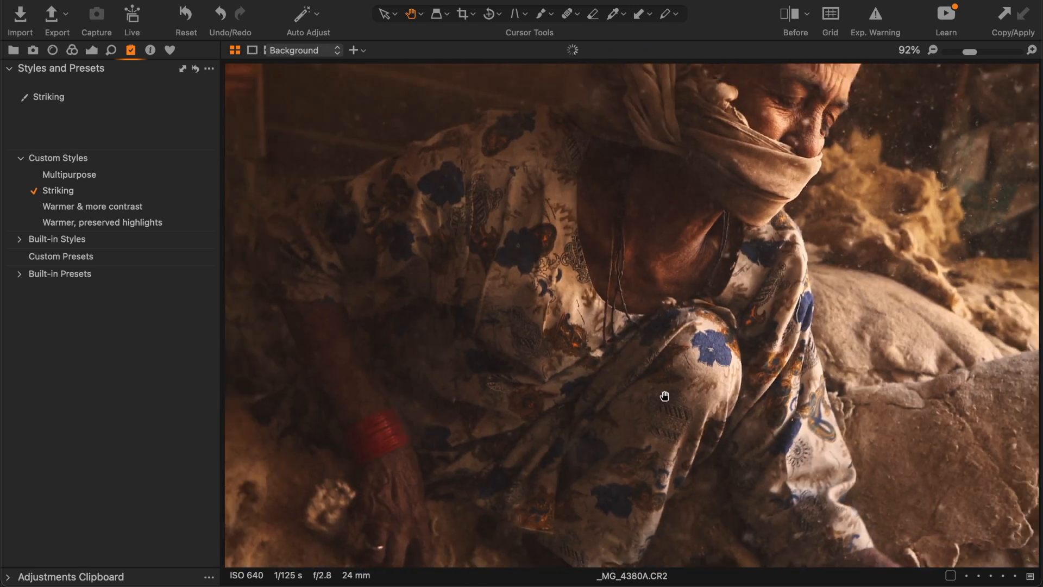
{"action": "scroll", "coordinate": [665, 396], "scroll_direction": "down", "scroll_amount": 1}
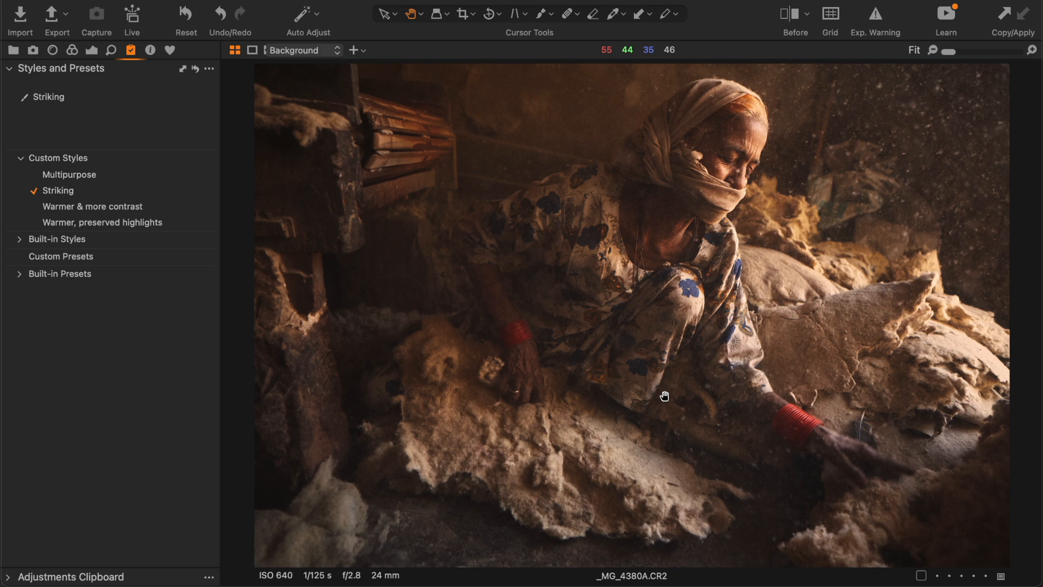
{"action": "scroll", "coordinate": [804, 266], "scroll_direction": "up", "scroll_amount": 5}
{"action": "left_click_drag", "start_coordinate": [763, 245], "coordinate": [849, 334]}
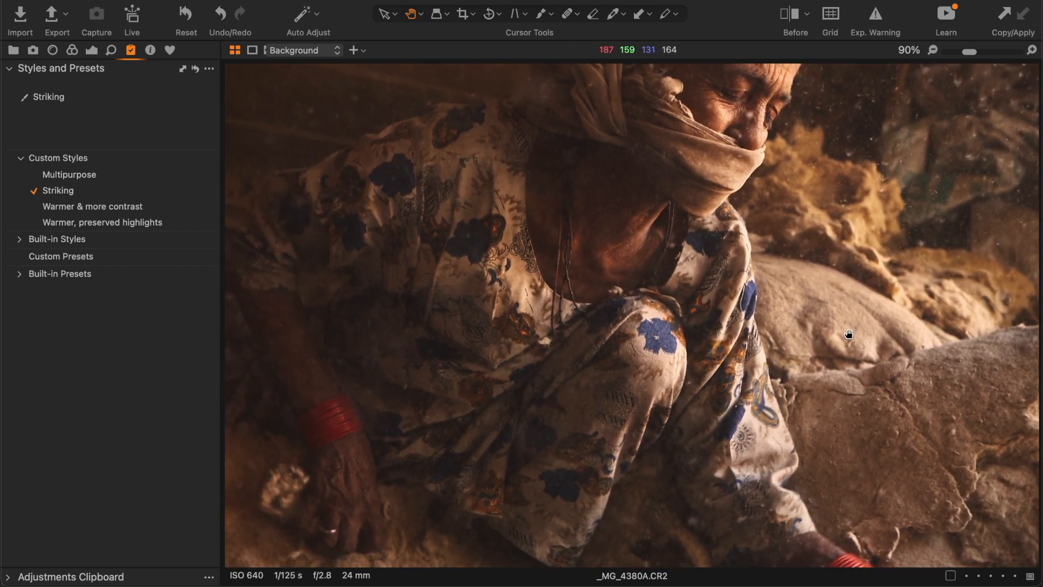
{"action": "scroll", "coordinate": [849, 334], "scroll_direction": "down", "scroll_amount": 5}
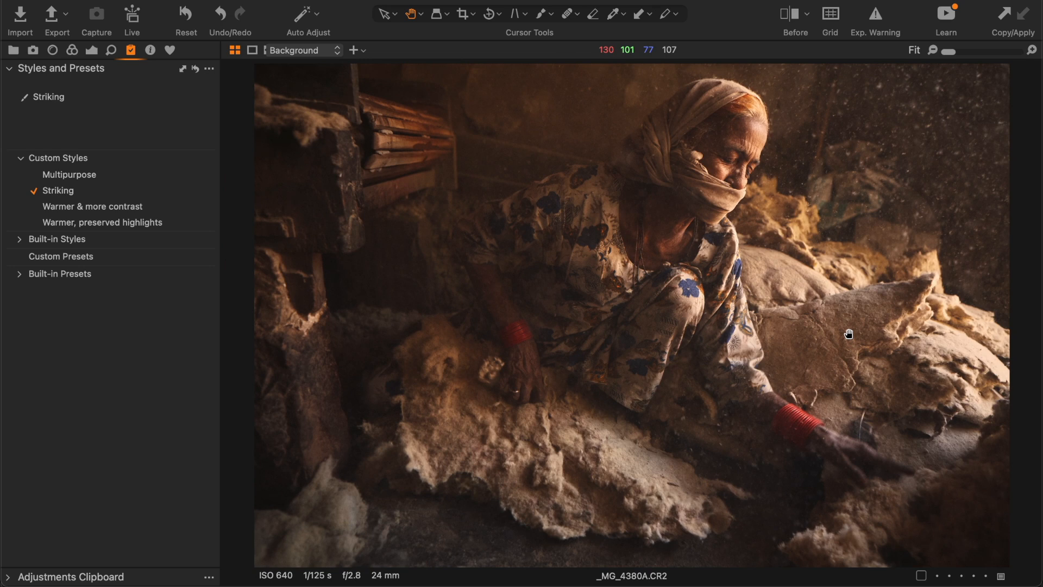
Compare the styled photo of the woman with its unedited version and review its adjustments in the favorites tool set.
{"action": "key", "text": "y"}
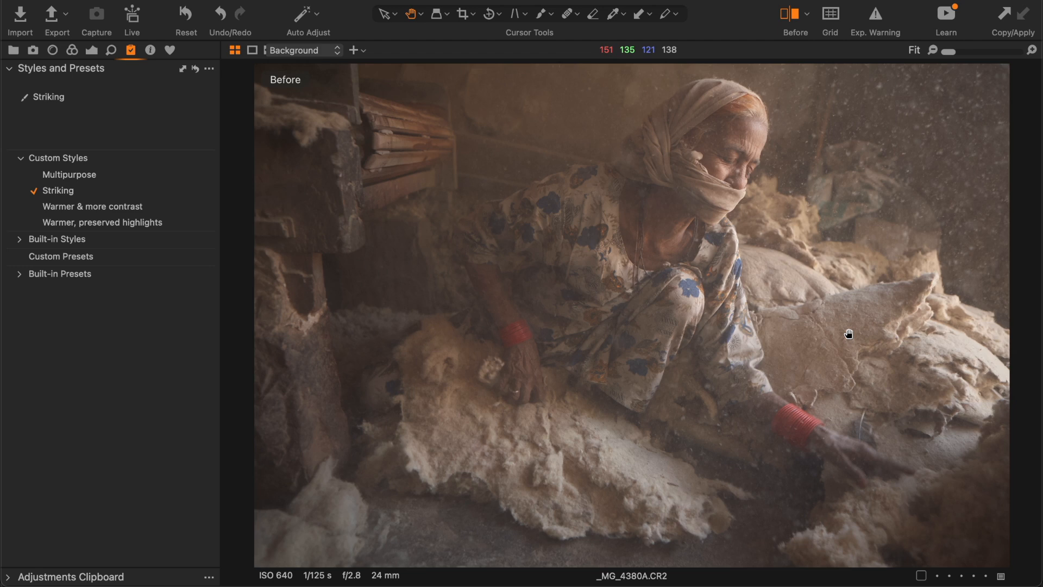
{"action": "key", "text": "y"}
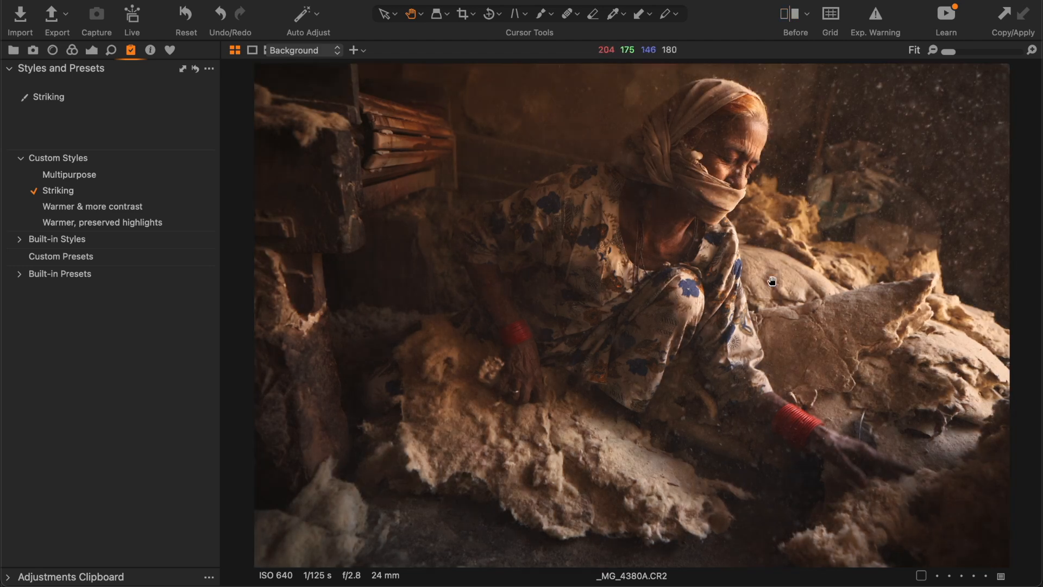
{"action": "left_click", "coordinate": [170, 50]}
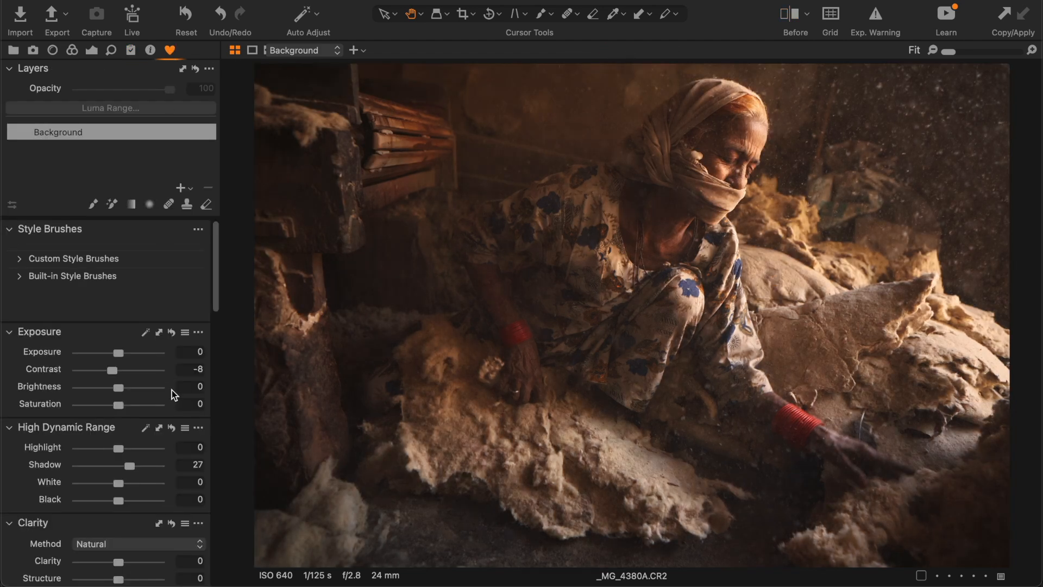
{"action": "scroll", "coordinate": [172, 390], "scroll_direction": "down", "scroll_amount": 10}
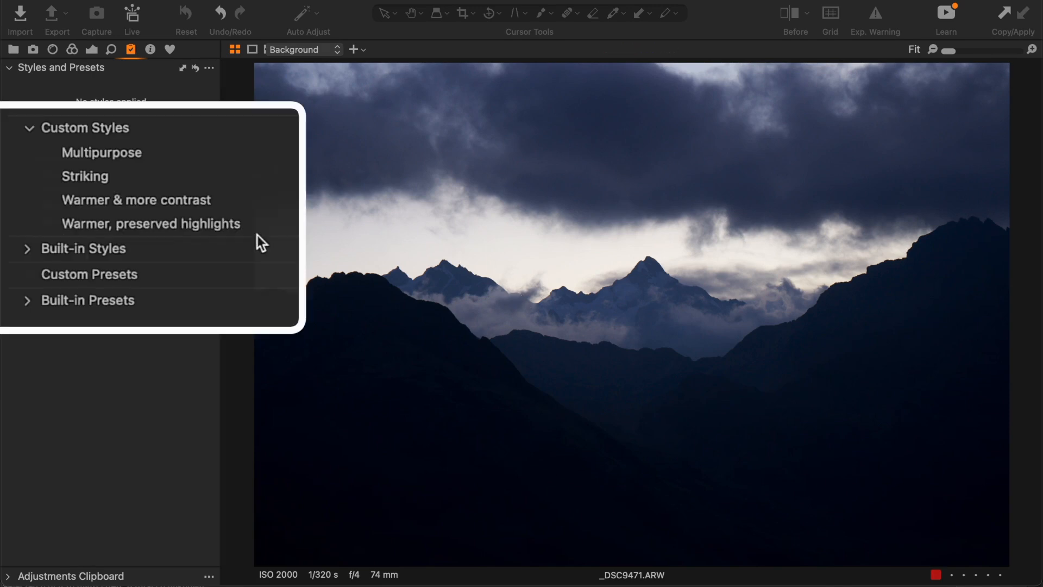
Apply the custom style "Warmer, preserved highlights" to the mountain photo and review the Highlight wheel of its Color Balance.
{"action": "left_click", "coordinate": [97, 222]}
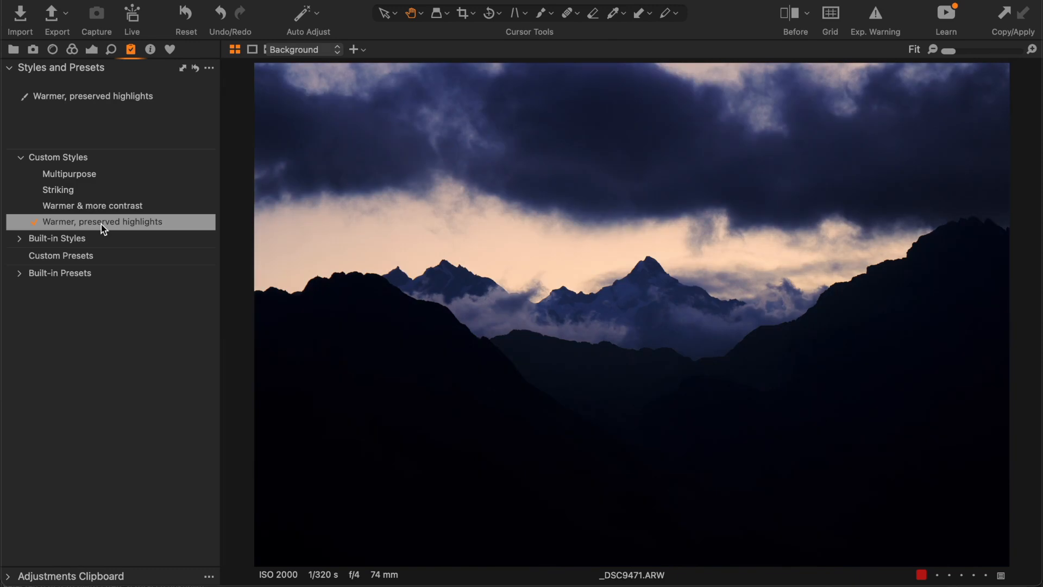
{"action": "left_click", "coordinate": [169, 49]}
{"action": "scroll", "coordinate": [146, 368], "scroll_direction": "down", "scroll_amount": 10}
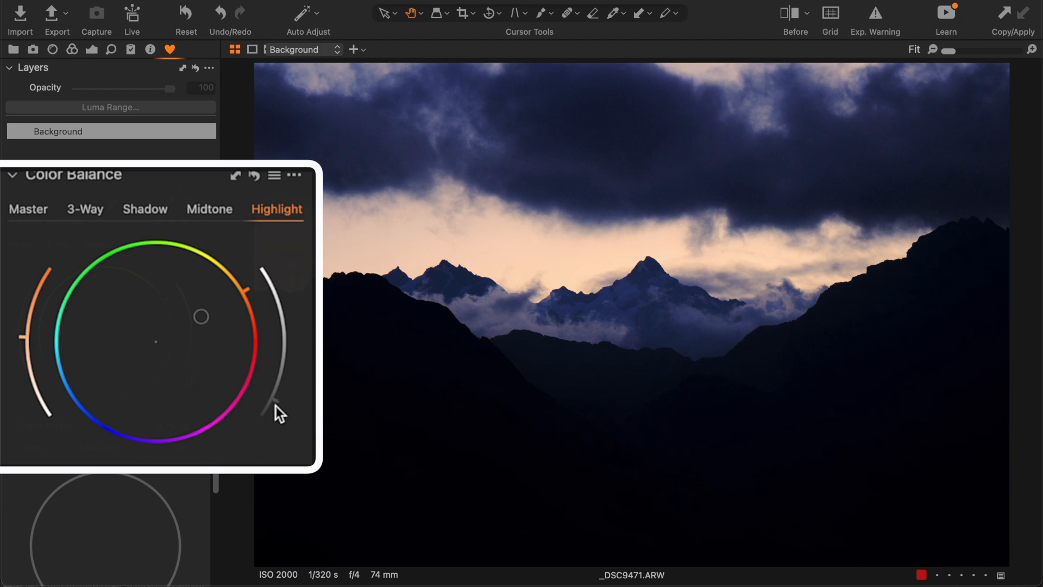
{"action": "mouse_move", "coordinate": [277, 404]}
{"action": "left_mouse_down"}
{"action": "mouse_move", "coordinate": [274, 299]}
{"action": "mouse_move", "coordinate": [292, 398]}
{"action": "left_mouse_up"}
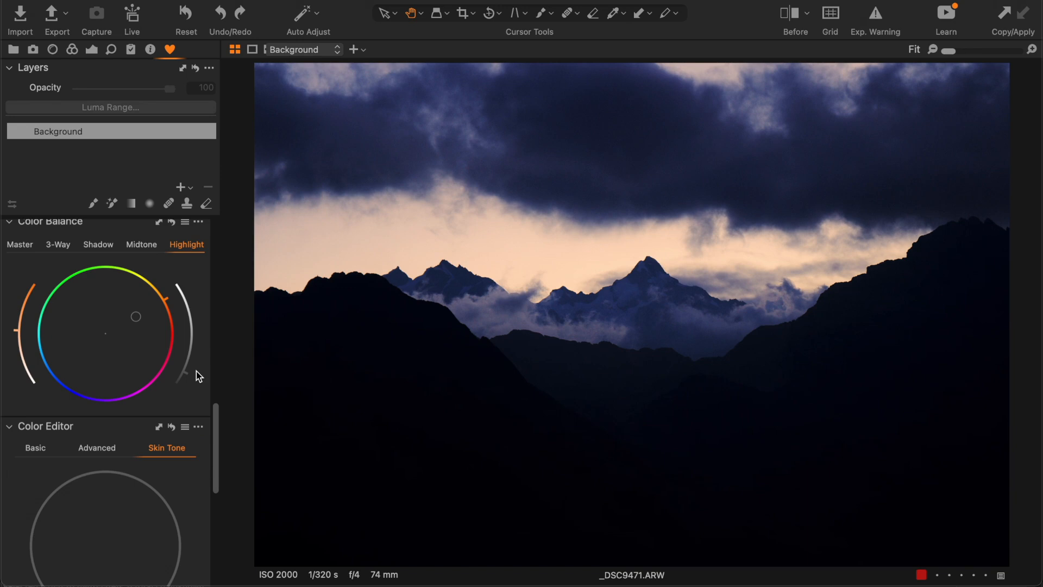
Inspect the bright sky above the mountain peaks up close and compare it with the unedited version.
{"action": "scroll", "coordinate": [405, 255], "scroll_direction": "up", "scroll_amount": 5}
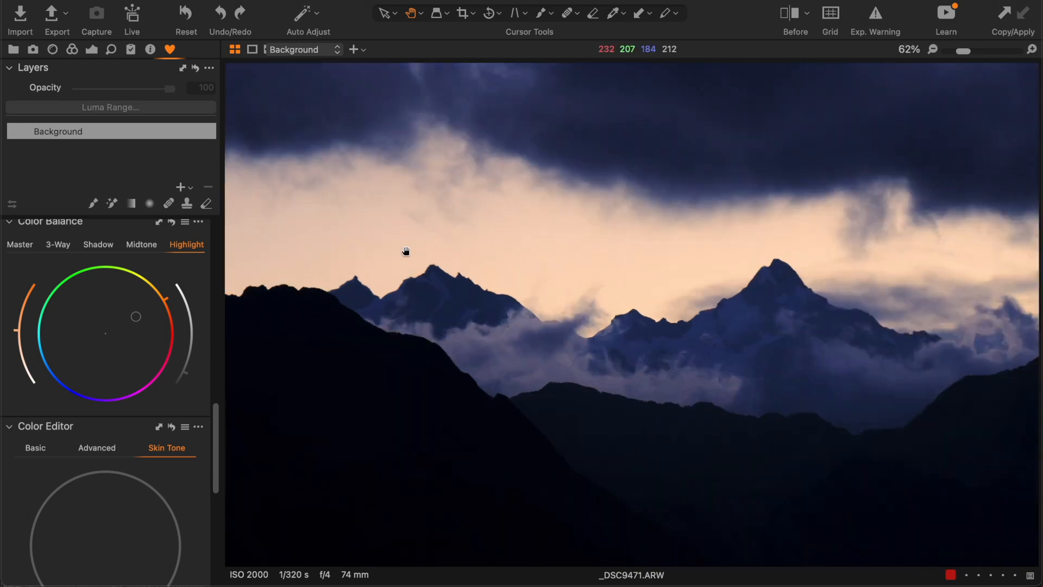
{"action": "left_click_drag", "start_coordinate": [443, 203], "coordinate": [458, 270]}
{"action": "left_click_drag", "start_coordinate": [486, 254], "coordinate": [473, 244]}
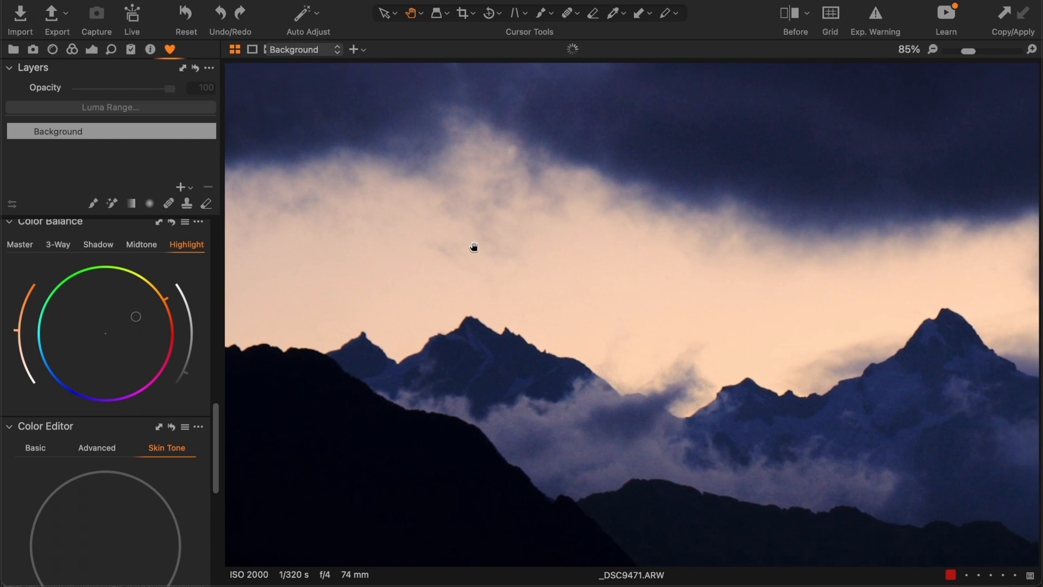
{"action": "left_click_drag", "start_coordinate": [563, 254], "coordinate": [466, 234]}
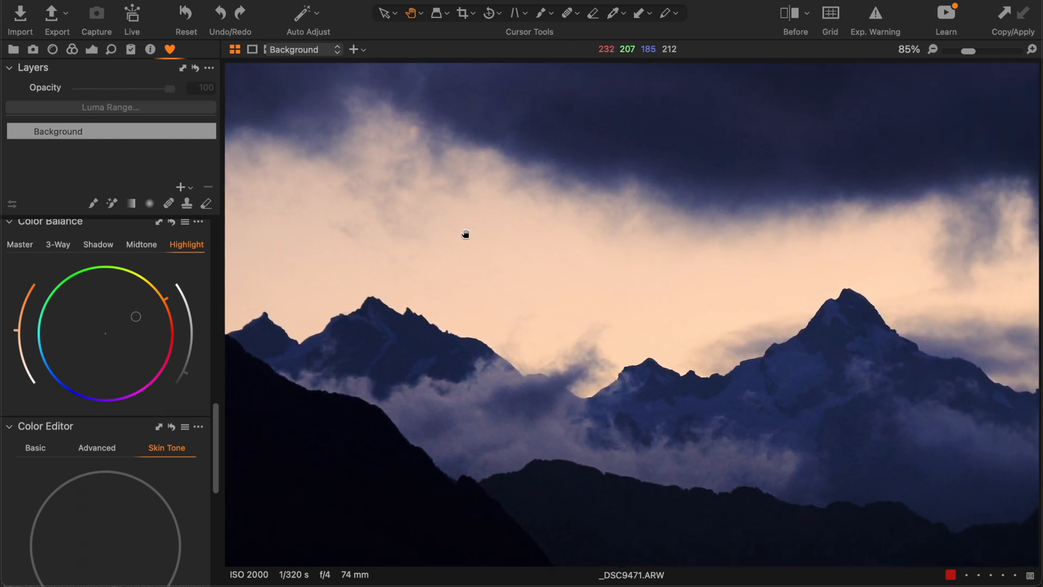
{"action": "key", "text": "y"}
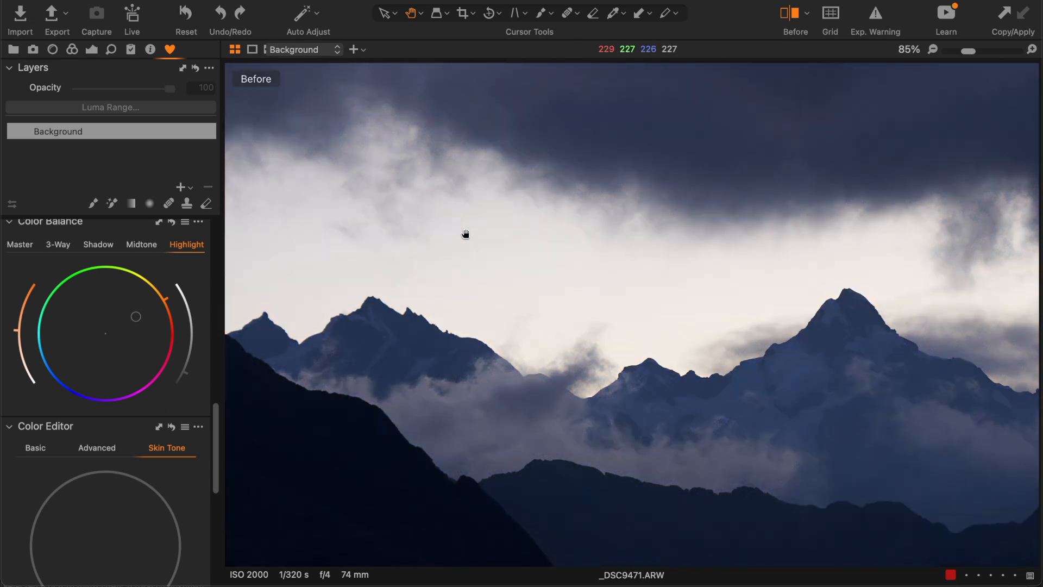
{"action": "key", "text": "y"}
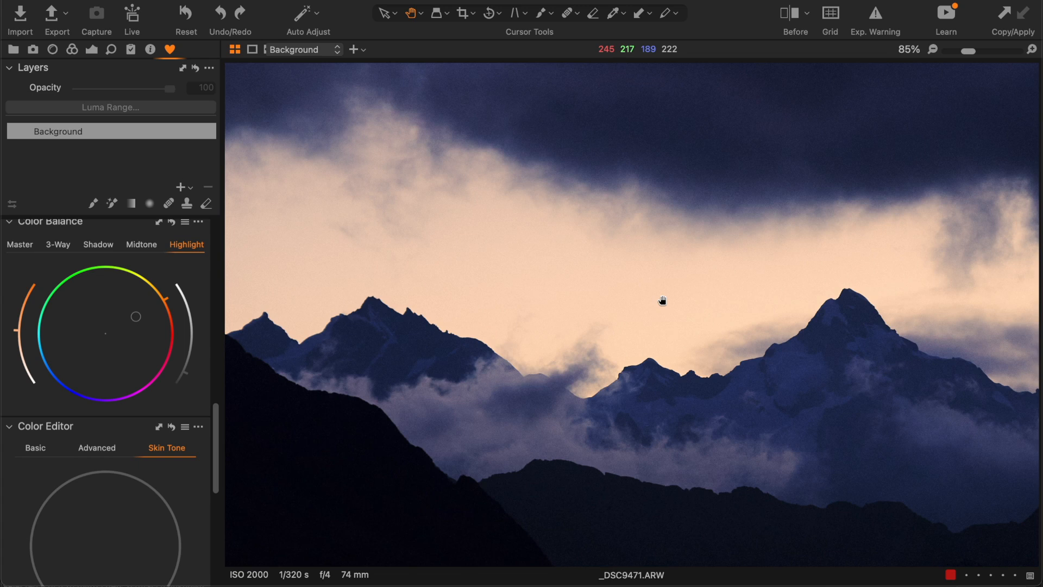
{"action": "scroll", "coordinate": [662, 300], "scroll_direction": "down", "scroll_amount": 5}
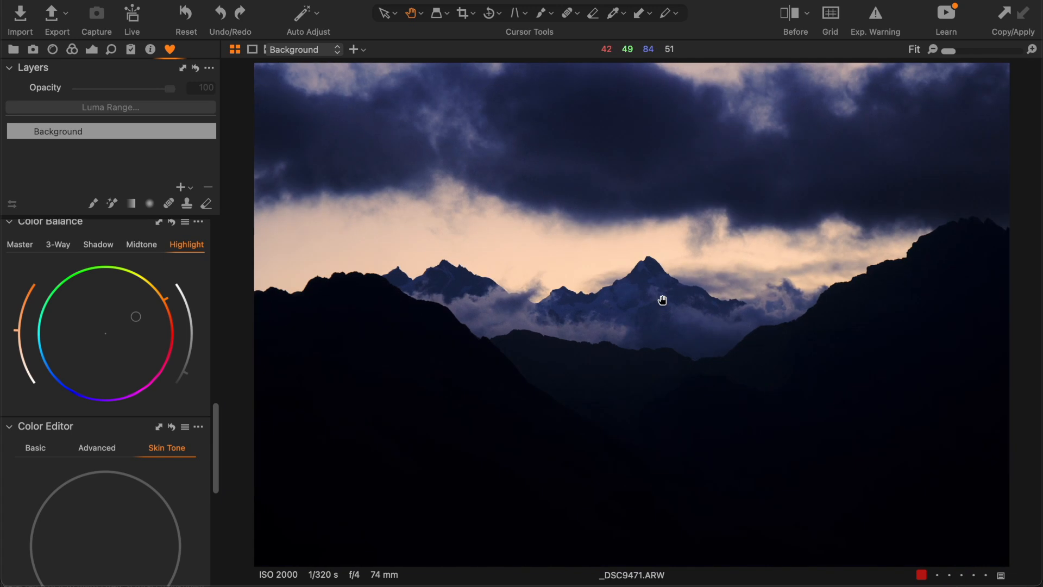
Review the Midtone color balance, try a green tint on the Shadow color wheel, and reset the shadow tint.
{"action": "left_click", "coordinate": [142, 245]}
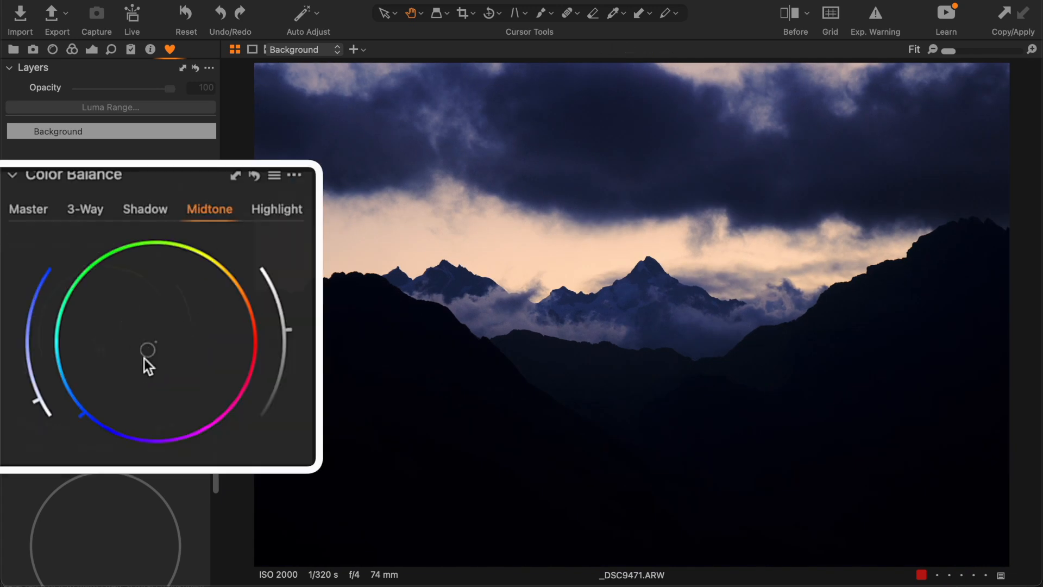
{"action": "mouse_move", "coordinate": [147, 351]}
{"action": "left_mouse_down"}
{"action": "mouse_move", "coordinate": [93, 366]}
{"action": "mouse_move", "coordinate": [102, 312]}
{"action": "mouse_move", "coordinate": [107, 368]}
{"action": "mouse_move", "coordinate": [186, 370]}
{"action": "mouse_move", "coordinate": [183, 322]}
{"action": "mouse_move", "coordinate": [205, 360]}
{"action": "mouse_move", "coordinate": [193, 397]}
{"action": "mouse_move", "coordinate": [148, 382]}
{"action": "mouse_move", "coordinate": [158, 368]}
{"action": "left_mouse_up"}
{"action": "left_click", "coordinate": [142, 212]}
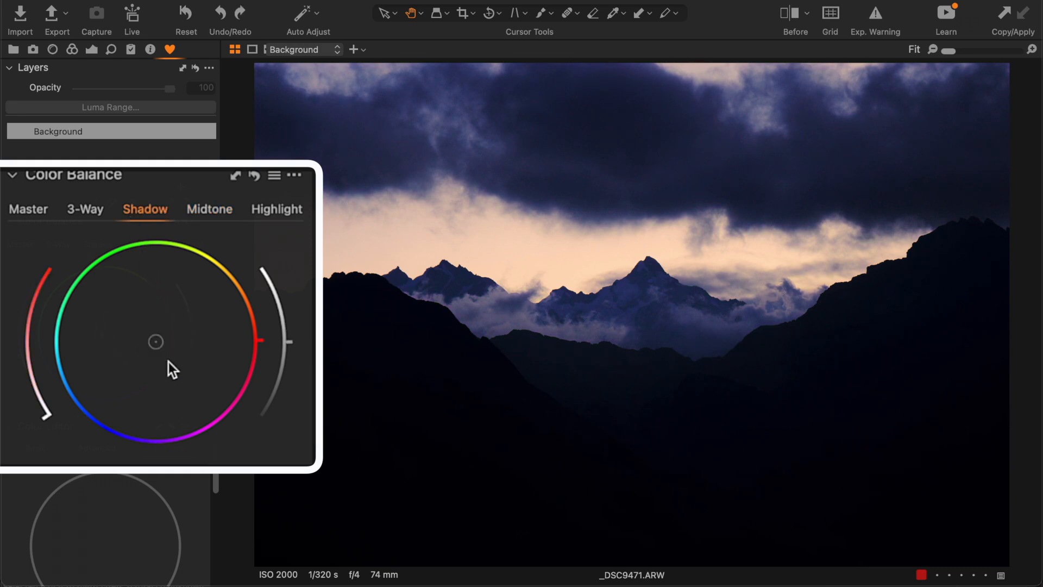
{"action": "mouse_move", "coordinate": [156, 342]}
{"action": "left_mouse_down"}
{"action": "mouse_move", "coordinate": [207, 356]}
{"action": "mouse_move", "coordinate": [154, 284]}
{"action": "mouse_move", "coordinate": [112, 366]}
{"action": "mouse_move", "coordinate": [161, 384]}
{"action": "mouse_move", "coordinate": [182, 345]}
{"action": "mouse_move", "coordinate": [206, 352]}
{"action": "mouse_move", "coordinate": [131, 306]}
{"action": "mouse_move", "coordinate": [155, 325]}
{"action": "left_mouse_up"}
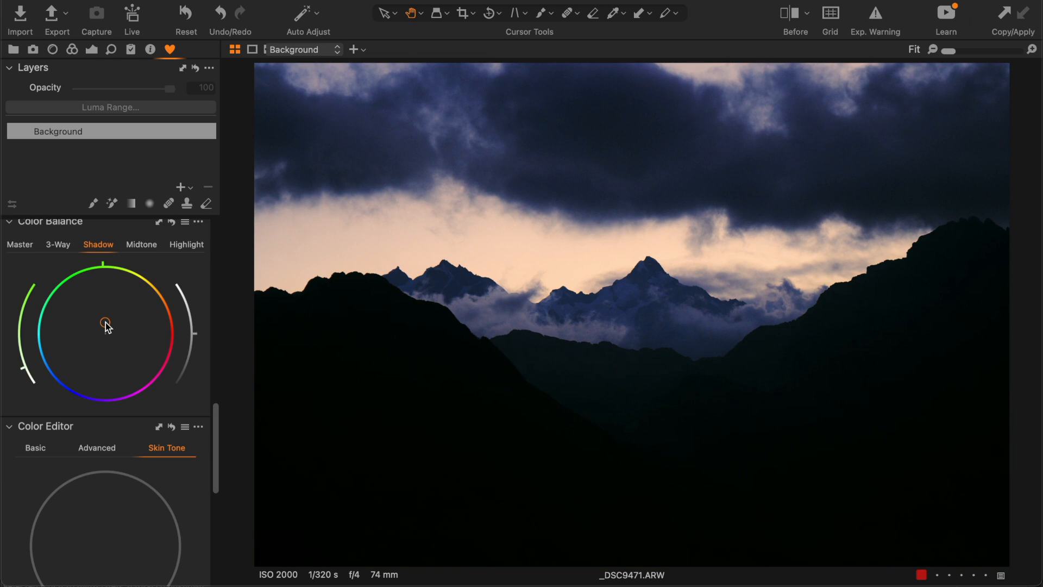
{"action": "double_click", "coordinate": [106, 326]}
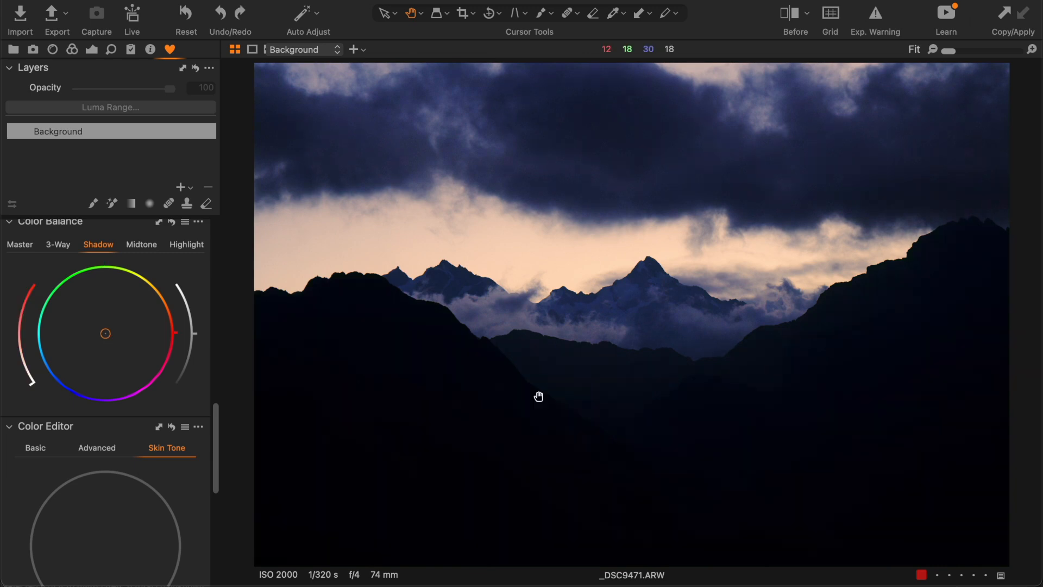
Brighten the mountain photo's shadows slightly with the Shadow speed edit and compare the result with the unedited version.
{"action": "key", "text": "s"}
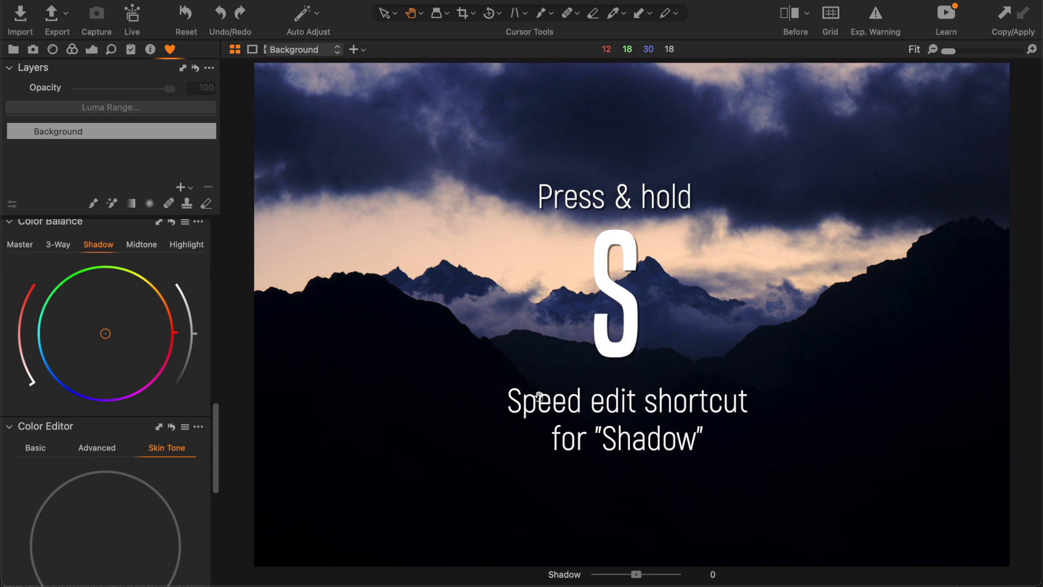
{"action": "left_click_drag", "start_coordinate": [539, 397], "coordinate": [553, 396]}
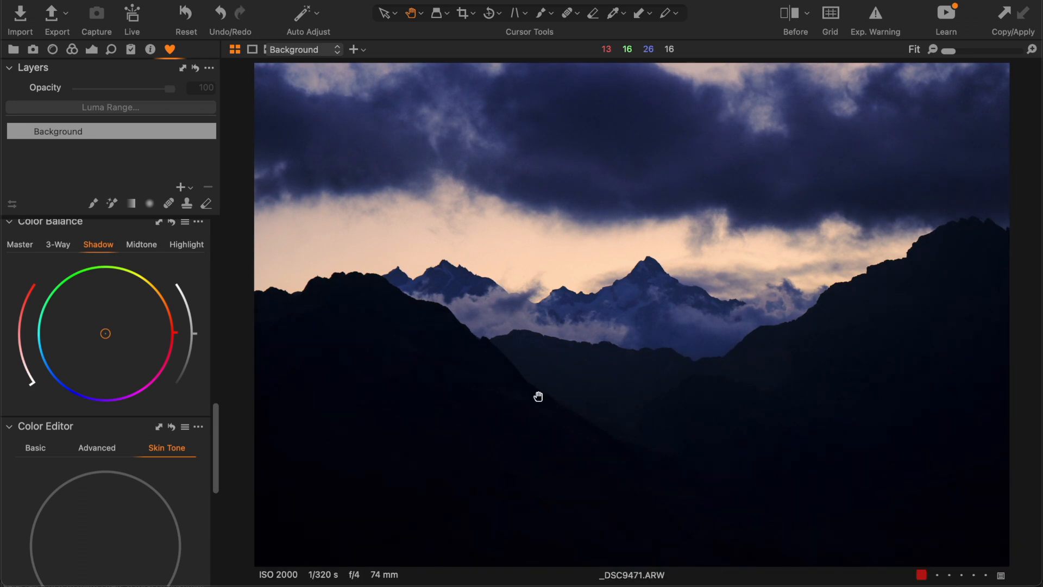
{"action": "key", "text": "y"}
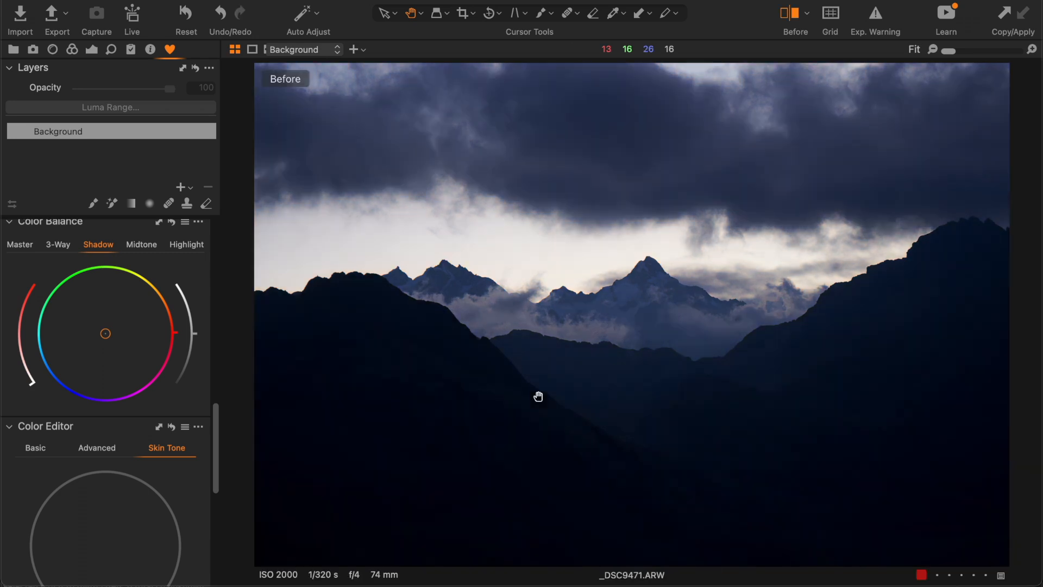
{"action": "key", "text": "y"}
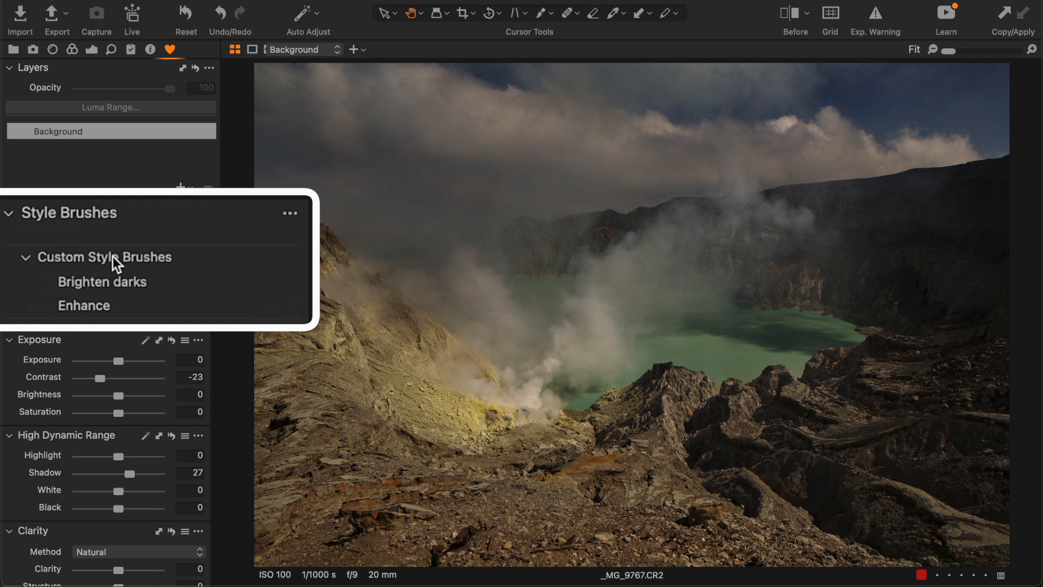
Paint the custom Enhance style brush over the yellow slope, the rising smoke and the clouds in the crater lake photo.
{"action": "left_click", "coordinate": [84, 307]}
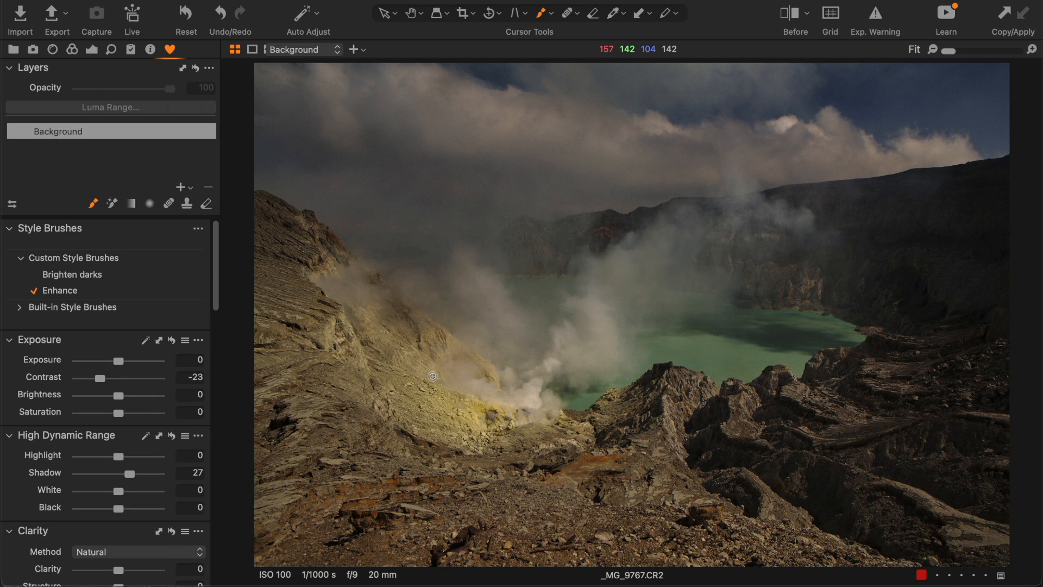
{"action": "mouse_move", "coordinate": [433, 376]}
{"action": "left_mouse_down"}
{"action": "mouse_move", "coordinate": [709, 376]}
{"action": "mouse_move", "coordinate": [531, 377]}
{"action": "left_mouse_up"}
{"action": "mouse_move", "coordinate": [487, 401]}
{"action": "left_mouse_down"}
{"action": "mouse_move", "coordinate": [487, 367]}
{"action": "mouse_move", "coordinate": [470, 367]}
{"action": "mouse_move", "coordinate": [469, 401]}
{"action": "left_mouse_up"}
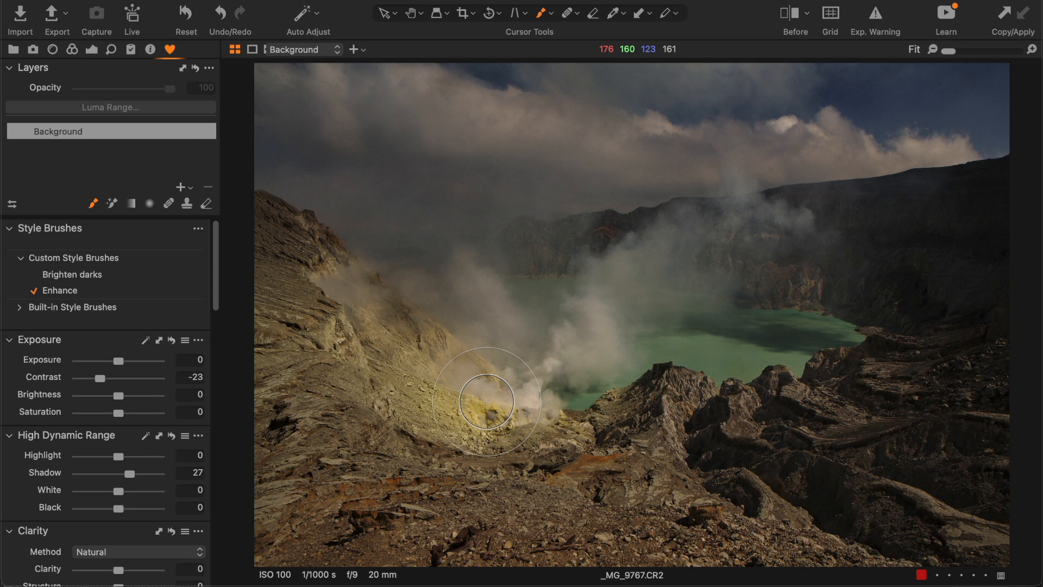
{"action": "mouse_move", "coordinate": [486, 401]}
{"action": "left_mouse_down"}
{"action": "mouse_move", "coordinate": [535, 384]}
{"action": "mouse_move", "coordinate": [579, 290]}
{"action": "mouse_move", "coordinate": [598, 291]}
{"action": "mouse_move", "coordinate": [600, 382]}
{"action": "mouse_move", "coordinate": [648, 269]}
{"action": "mouse_move", "coordinate": [636, 265]}
{"action": "mouse_move", "coordinate": [700, 254]}
{"action": "mouse_move", "coordinate": [696, 281]}
{"action": "mouse_move", "coordinate": [731, 237]}
{"action": "mouse_move", "coordinate": [681, 270]}
{"action": "mouse_move", "coordinate": [489, 346]}
{"action": "mouse_move", "coordinate": [453, 340]}
{"action": "mouse_move", "coordinate": [444, 284]}
{"action": "mouse_move", "coordinate": [532, 355]}
{"action": "mouse_move", "coordinate": [440, 300]}
{"action": "mouse_move", "coordinate": [355, 301]}
{"action": "mouse_move", "coordinate": [362, 289]}
{"action": "mouse_move", "coordinate": [445, 378]}
{"action": "mouse_move", "coordinate": [500, 398]}
{"action": "mouse_move", "coordinate": [518, 390]}
{"action": "mouse_move", "coordinate": [555, 314]}
{"action": "left_mouse_up"}
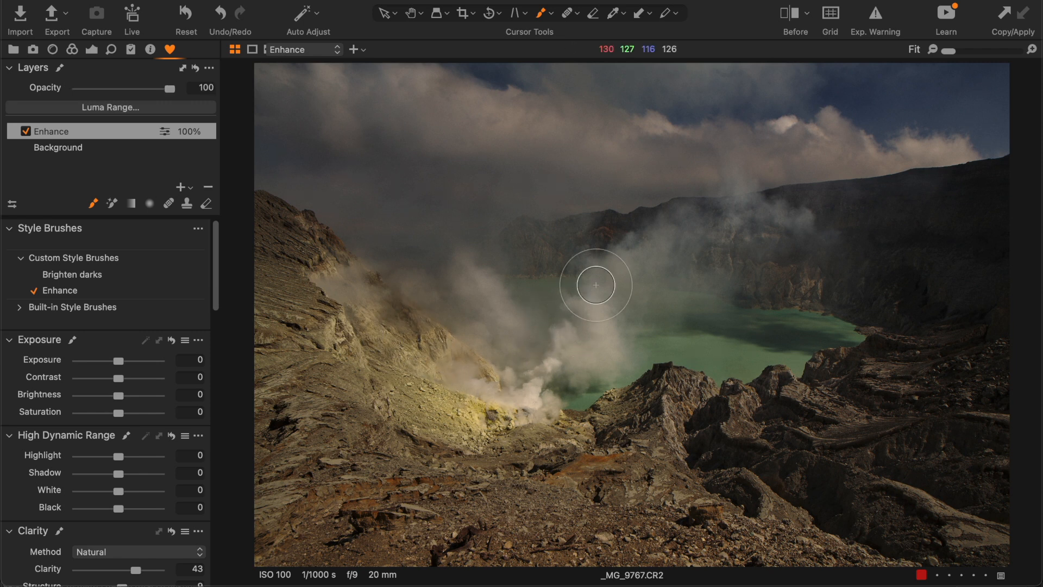
{"action": "mouse_move", "coordinate": [638, 284]}
{"action": "left_mouse_down"}
{"action": "mouse_move", "coordinate": [800, 233]}
{"action": "mouse_move", "coordinate": [668, 302]}
{"action": "mouse_move", "coordinate": [661, 322]}
{"action": "mouse_move", "coordinate": [726, 280]}
{"action": "mouse_move", "coordinate": [734, 256]}
{"action": "mouse_move", "coordinate": [692, 277]}
{"action": "left_mouse_up"}
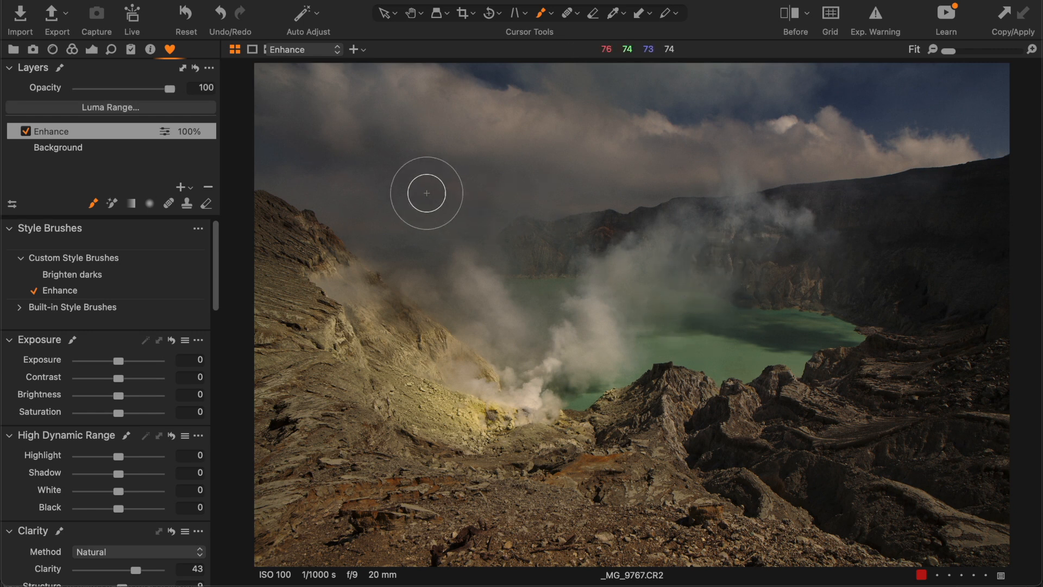
{"action": "left_click_drag", "start_coordinate": [427, 193], "coordinate": [460, 193]}
{"action": "mouse_move", "coordinate": [373, 181]}
{"action": "left_mouse_down"}
{"action": "mouse_move", "coordinate": [360, 119]}
{"action": "mouse_move", "coordinate": [362, 151]}
{"action": "mouse_move", "coordinate": [387, 126]}
{"action": "mouse_move", "coordinate": [494, 121]}
{"action": "mouse_move", "coordinate": [564, 151]}
{"action": "mouse_move", "coordinate": [538, 164]}
{"action": "mouse_move", "coordinate": [653, 138]}
{"action": "mouse_move", "coordinate": [722, 163]}
{"action": "mouse_move", "coordinate": [934, 142]}
{"action": "left_mouse_up"}
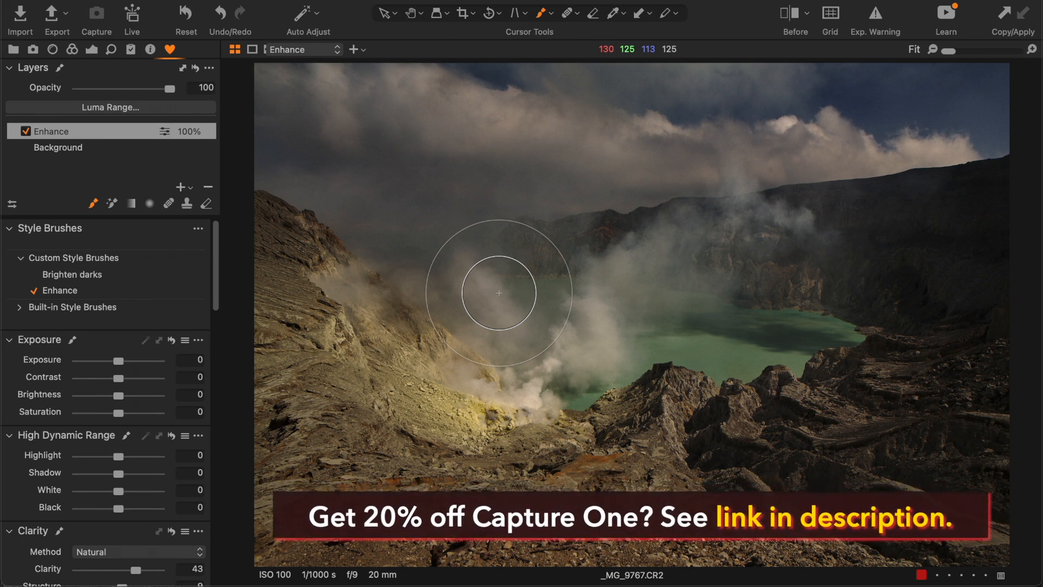
Review the Enhance layer's adjustments and check its painted areas with the mask overlay.
{"action": "scroll", "coordinate": [170, 459], "scroll_direction": "down", "scroll_amount": 5}
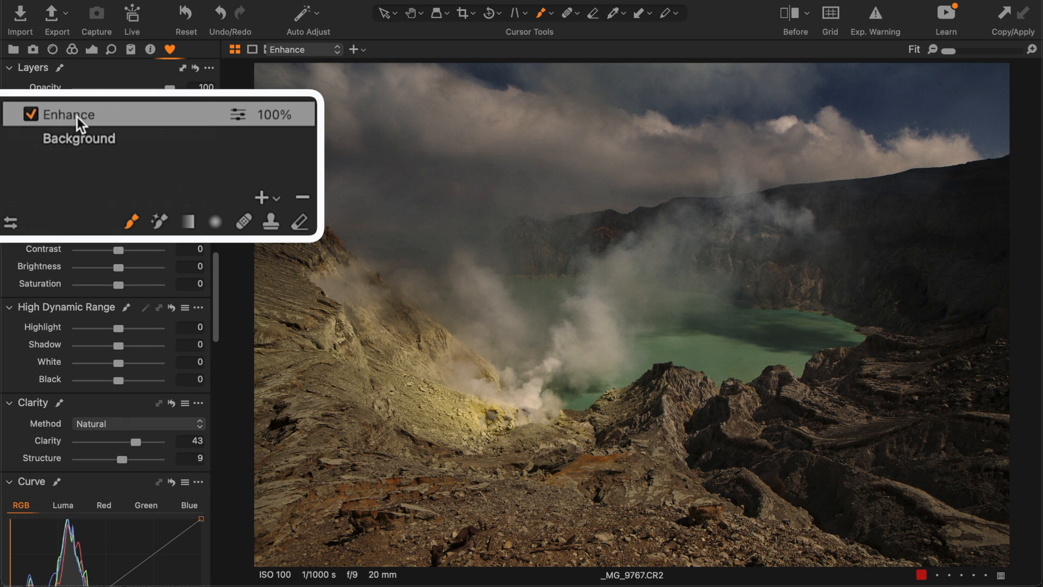
{"action": "scroll", "coordinate": [86, 264], "scroll_direction": "up", "scroll_amount": 5}
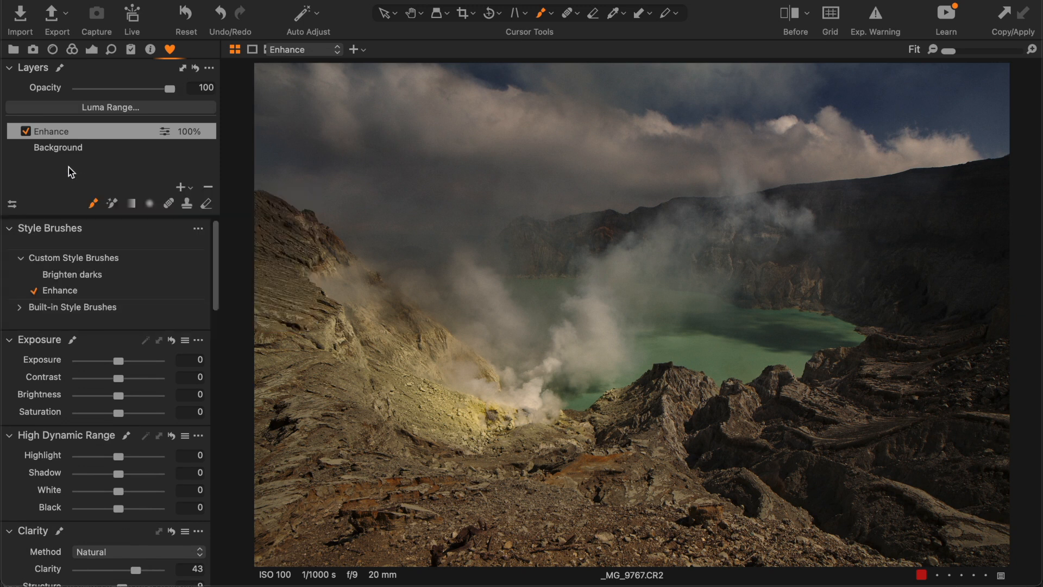
{"action": "key", "text": "m"}
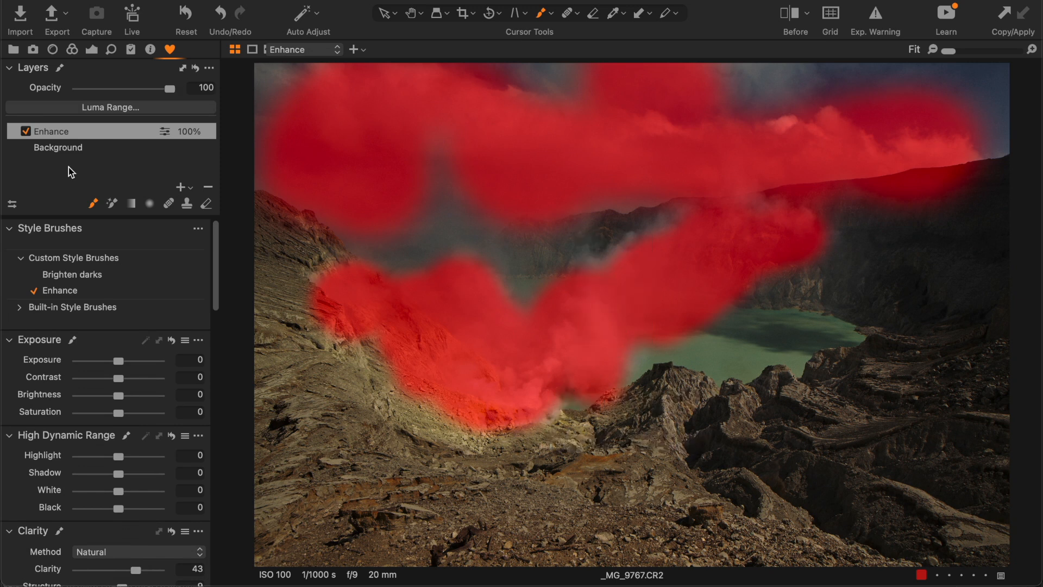
{"action": "key", "text": "m"}
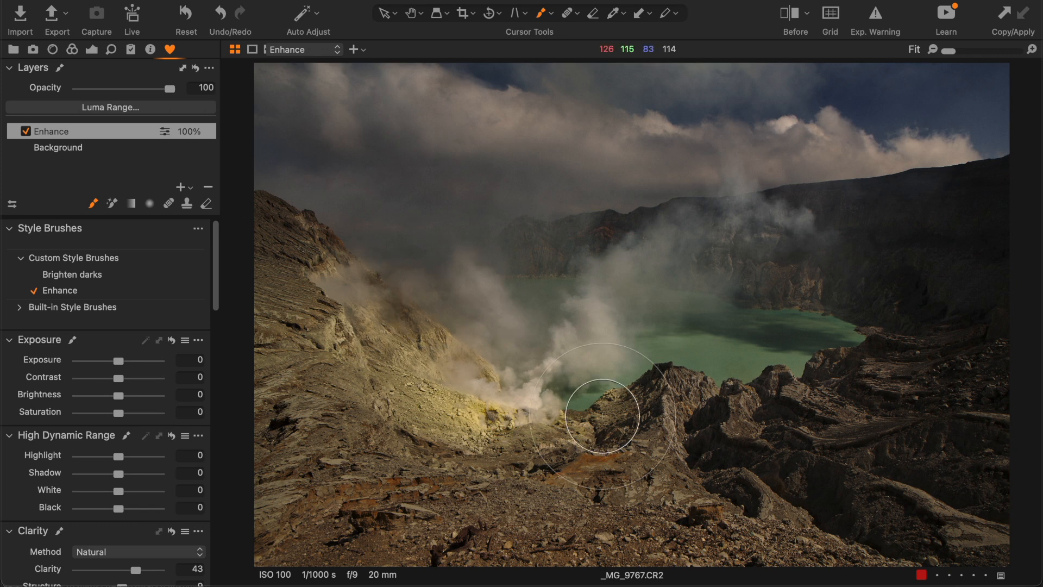
Extend the Enhance brush strokes over the rocky ridges, the slope and the foreground ground below the lake.
{"action": "mouse_move", "coordinate": [603, 416]}
{"action": "left_mouse_down"}
{"action": "mouse_move", "coordinate": [660, 407]}
{"action": "mouse_move", "coordinate": [688, 434]}
{"action": "mouse_move", "coordinate": [730, 425]}
{"action": "mouse_move", "coordinate": [750, 434]}
{"action": "mouse_move", "coordinate": [743, 408]}
{"action": "mouse_move", "coordinate": [825, 421]}
{"action": "mouse_move", "coordinate": [892, 360]}
{"action": "mouse_move", "coordinate": [976, 379]}
{"action": "left_mouse_up"}
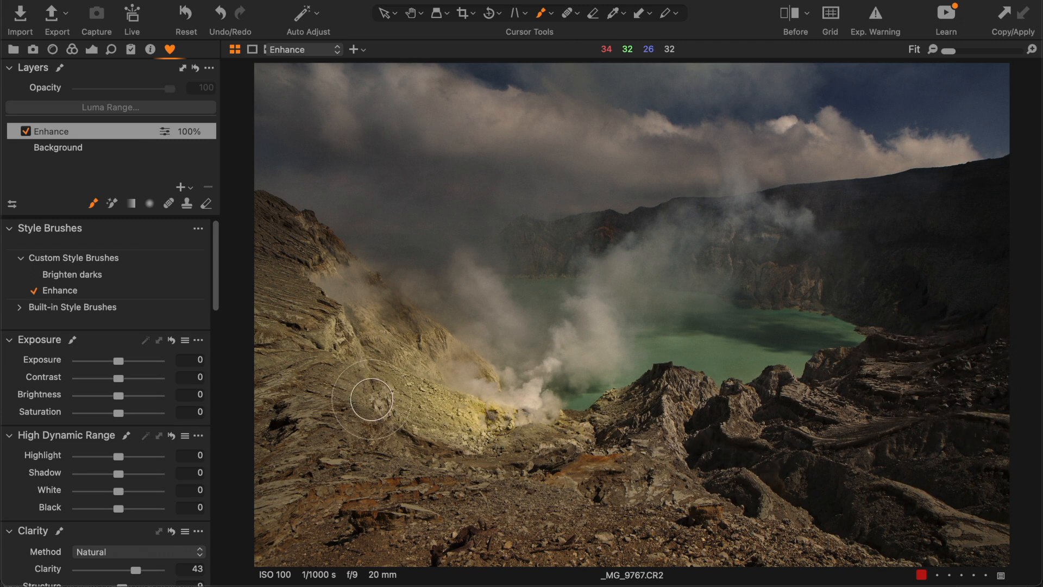
{"action": "mouse_move", "coordinate": [371, 399]}
{"action": "left_mouse_down"}
{"action": "mouse_move", "coordinate": [450, 417]}
{"action": "mouse_move", "coordinate": [446, 404]}
{"action": "mouse_move", "coordinate": [354, 376]}
{"action": "mouse_move", "coordinate": [279, 246]}
{"action": "mouse_move", "coordinate": [290, 237]}
{"action": "mouse_move", "coordinate": [312, 300]}
{"action": "left_mouse_up"}
{"action": "mouse_move", "coordinate": [376, 458]}
{"action": "left_mouse_down"}
{"action": "mouse_move", "coordinate": [406, 498]}
{"action": "mouse_move", "coordinate": [472, 479]}
{"action": "mouse_move", "coordinate": [467, 496]}
{"action": "mouse_move", "coordinate": [637, 466]}
{"action": "mouse_move", "coordinate": [797, 489]}
{"action": "left_mouse_up"}
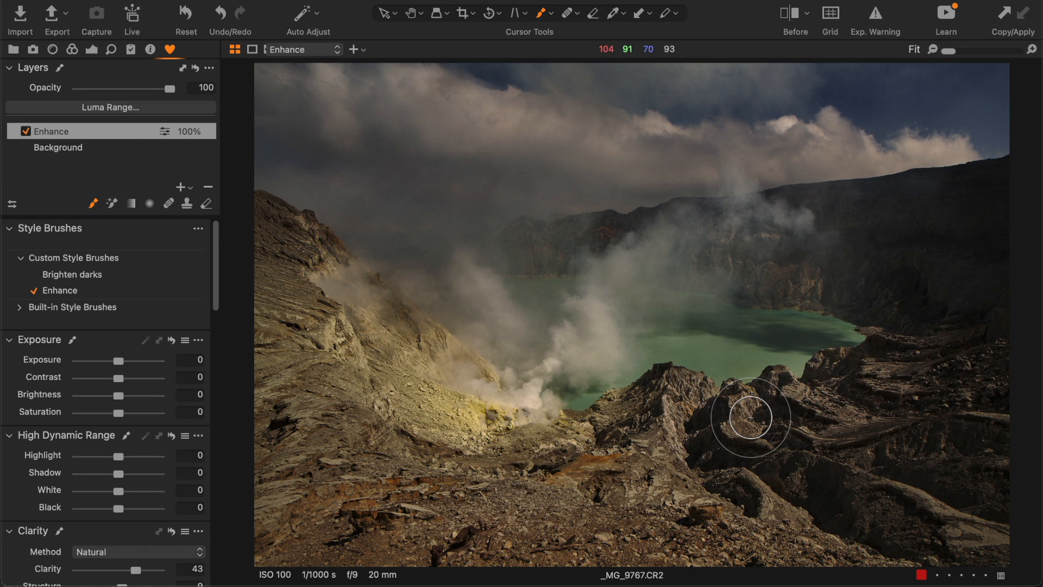
Compare the crater lake photo with the Enhance layer off and on, both at full view and up close around the smoke.
{"action": "left_click", "coordinate": [31, 114]}
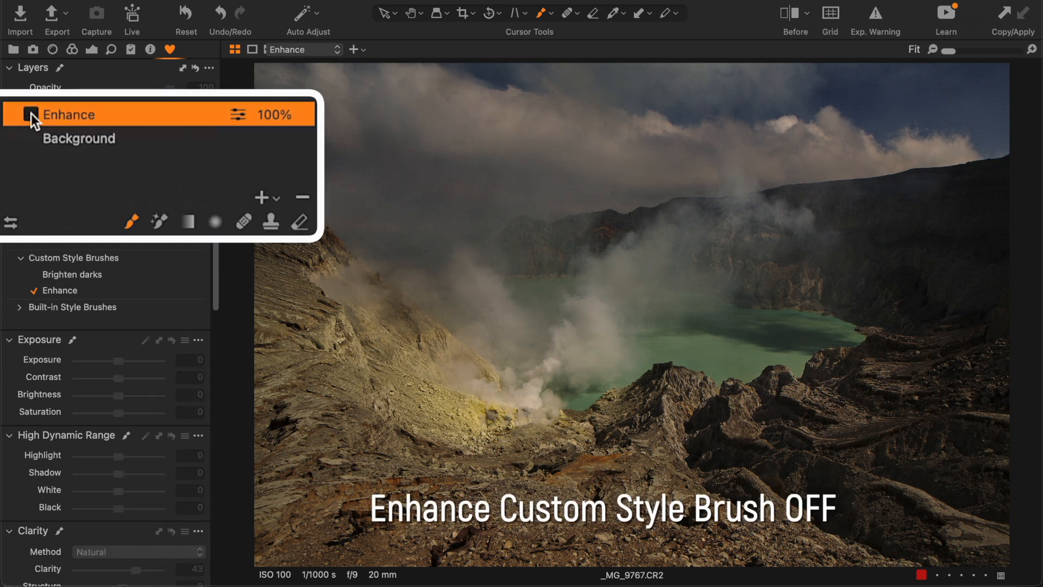
{"action": "left_click", "coordinate": [31, 113]}
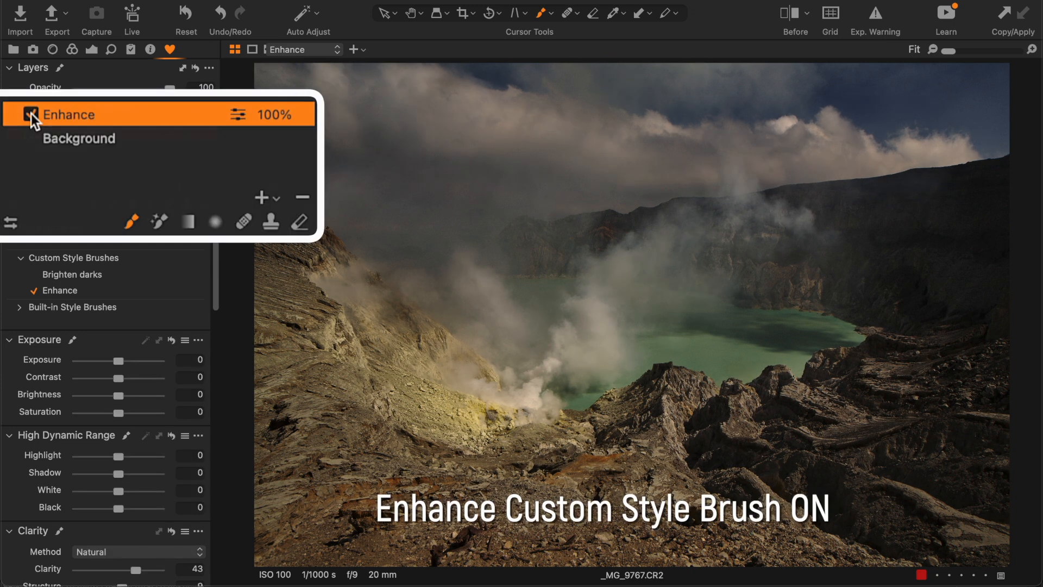
{"action": "scroll", "coordinate": [543, 399], "scroll_direction": "up", "scroll_amount": 5}
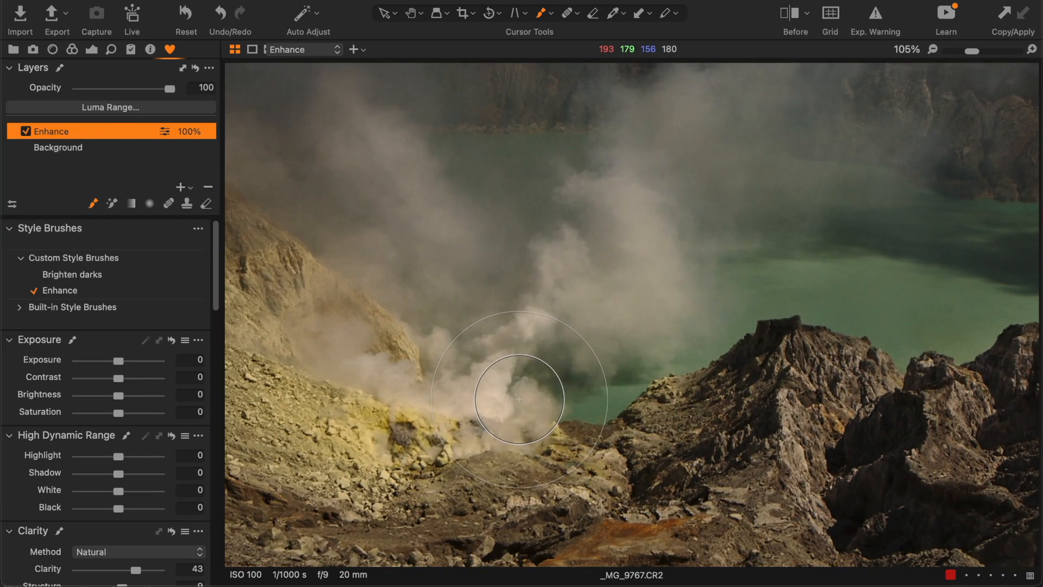
{"action": "left_click", "coordinate": [22, 130]}
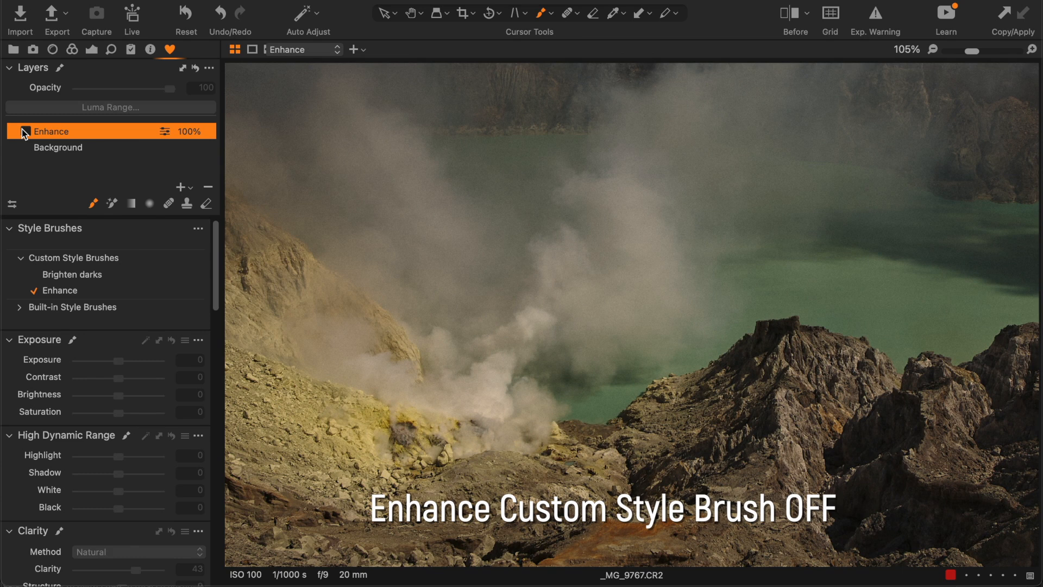
{"action": "left_click", "coordinate": [25, 131]}
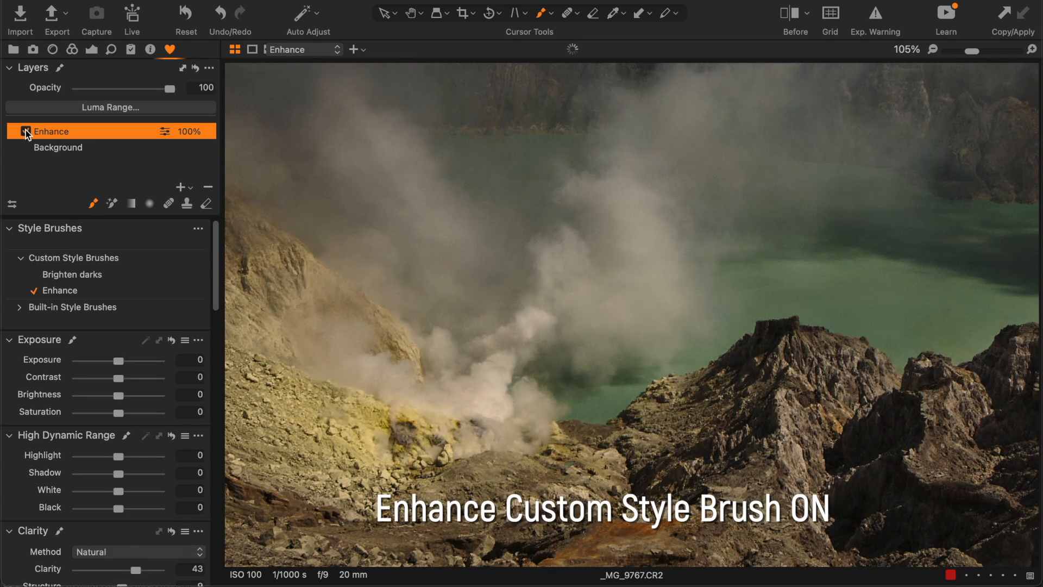
{"action": "scroll", "coordinate": [598, 303], "scroll_direction": "down", "scroll_amount": 3}
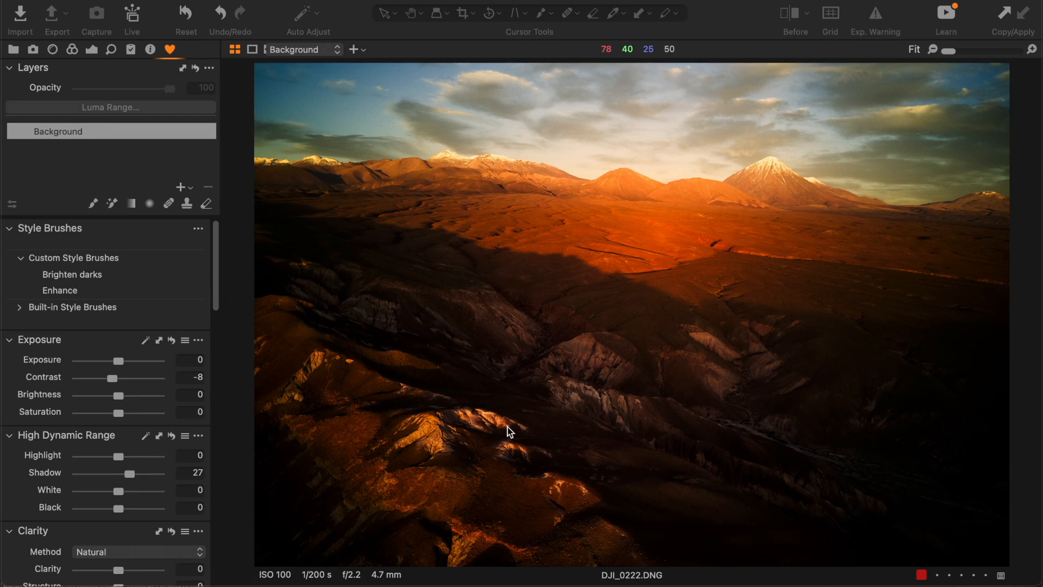
Inspect the desert mountain photo DJI_0222.DNG up close and compare it with its unedited version.
{"action": "left_click", "coordinate": [445, 264]}
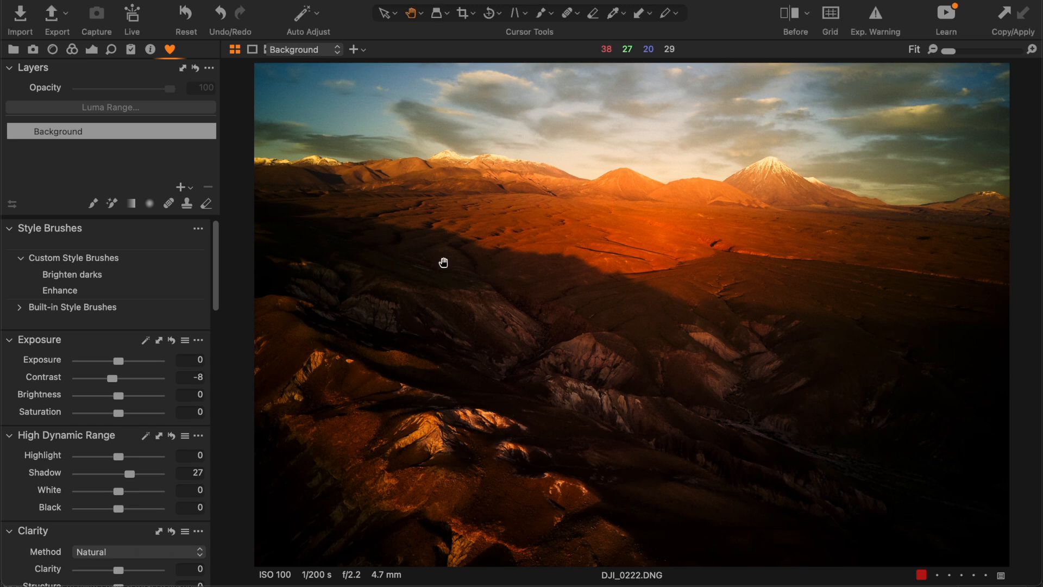
{"action": "scroll", "coordinate": [445, 264], "scroll_direction": "up", "scroll_amount": 5}
{"action": "left_click_drag", "start_coordinate": [446, 264], "coordinate": [568, 263]}
{"action": "scroll", "coordinate": [568, 263], "scroll_direction": "down", "scroll_amount": 3}
{"action": "scroll", "coordinate": [568, 263], "scroll_direction": "down", "scroll_amount": 1}
{"action": "key", "text": "y"}
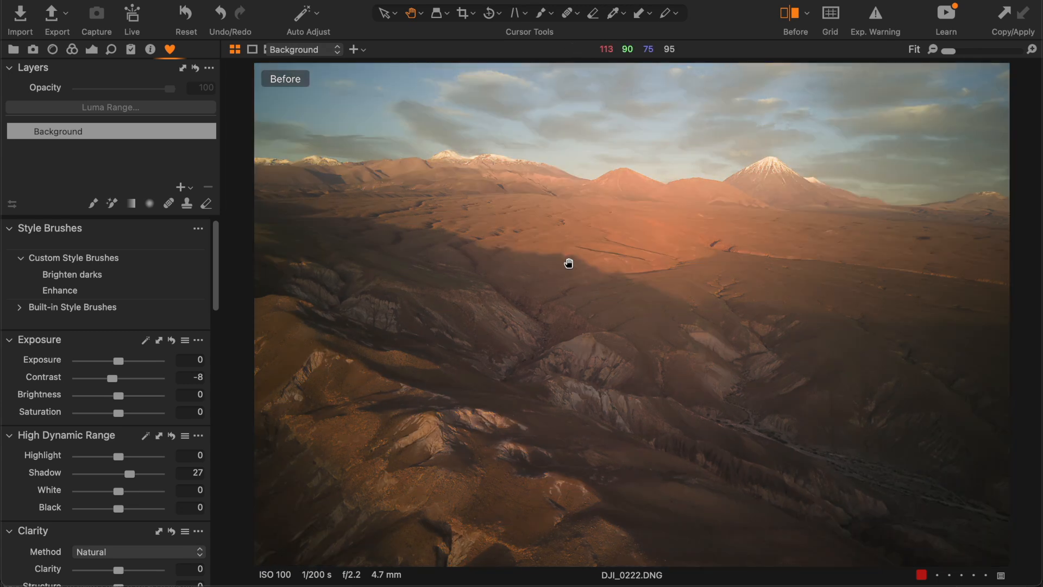
{"action": "key", "text": "y"}
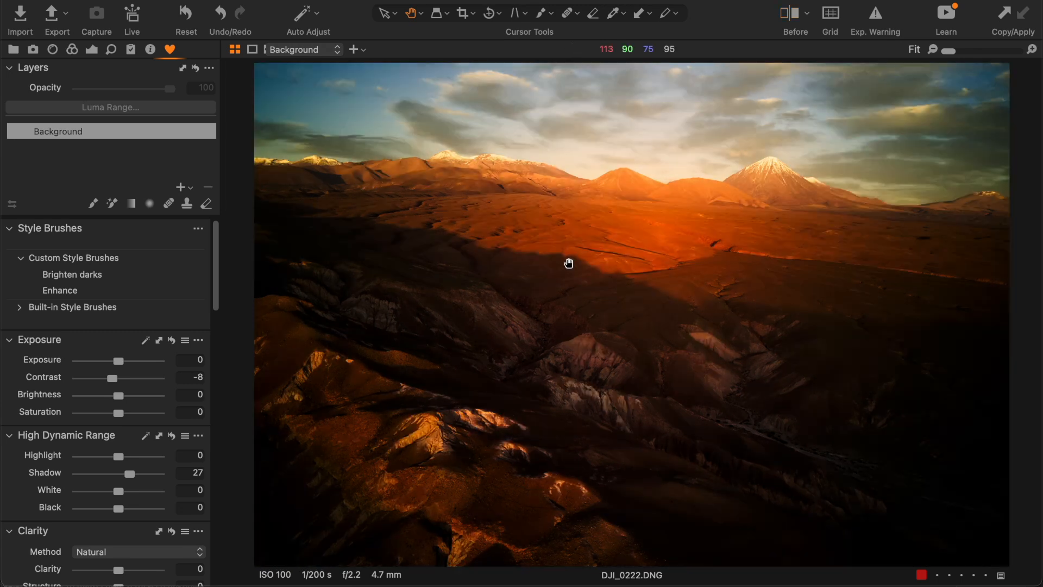
{"action": "scroll", "coordinate": [569, 256], "scroll_direction": "up", "scroll_amount": 2}
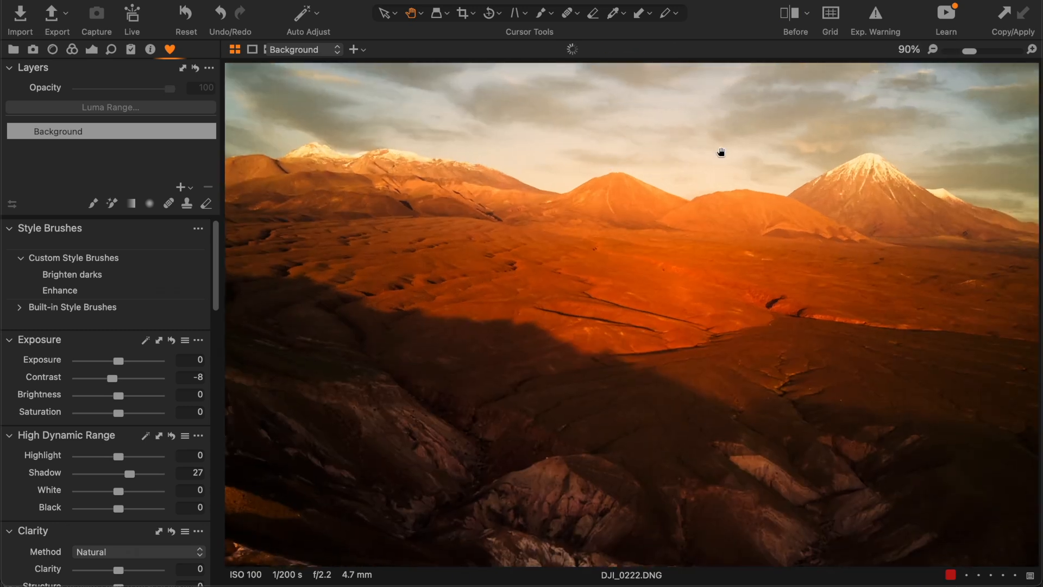
{"action": "scroll", "coordinate": [891, 302], "scroll_direction": "down", "scroll_amount": 2}
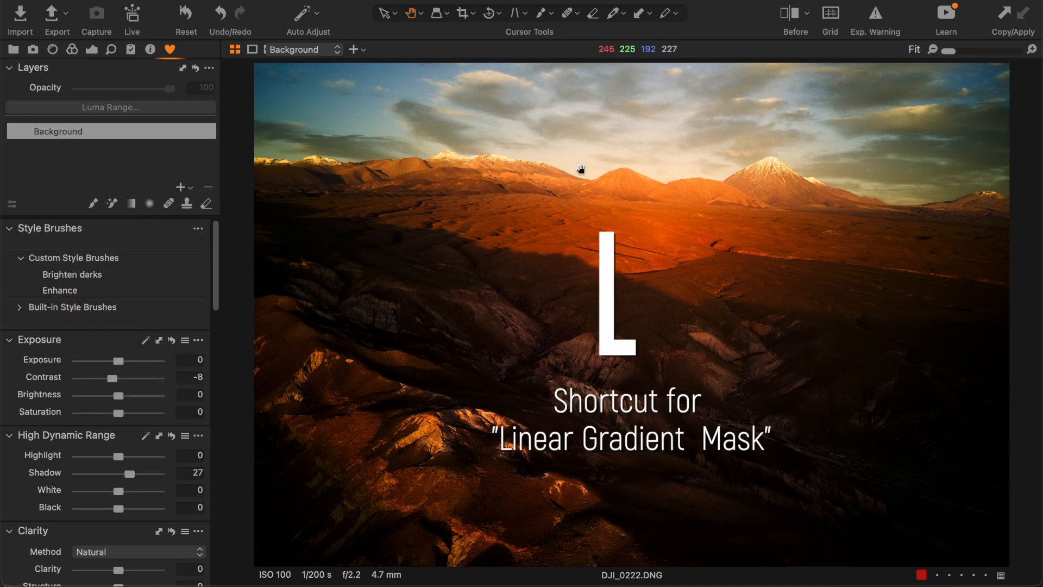
Draw a vertical linear gradient mask from the desert photo's upper edge down to about two thirds of its height.
{"action": "key", "text": "l"}
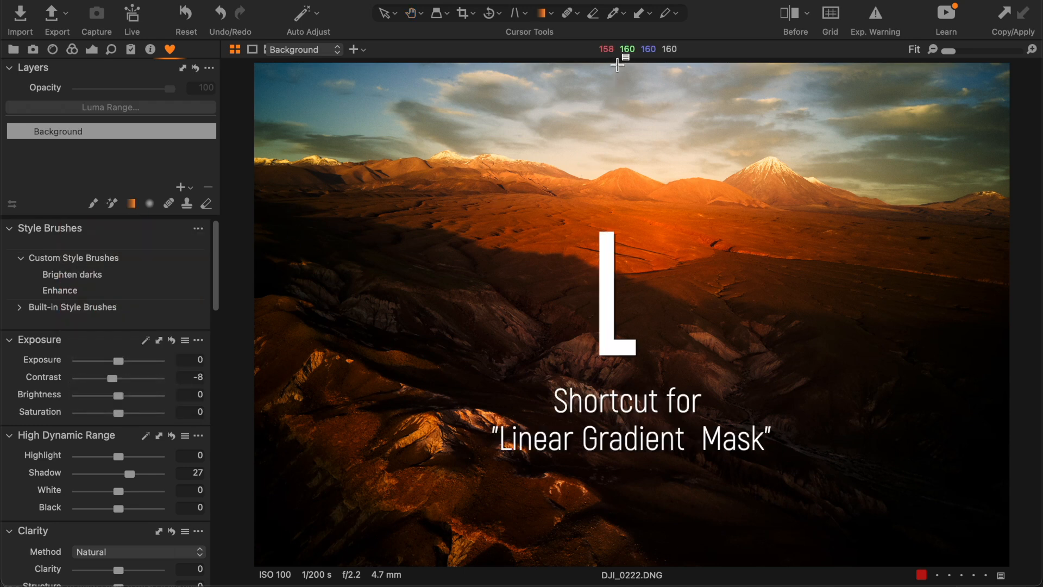
{"action": "key", "text": "m"}
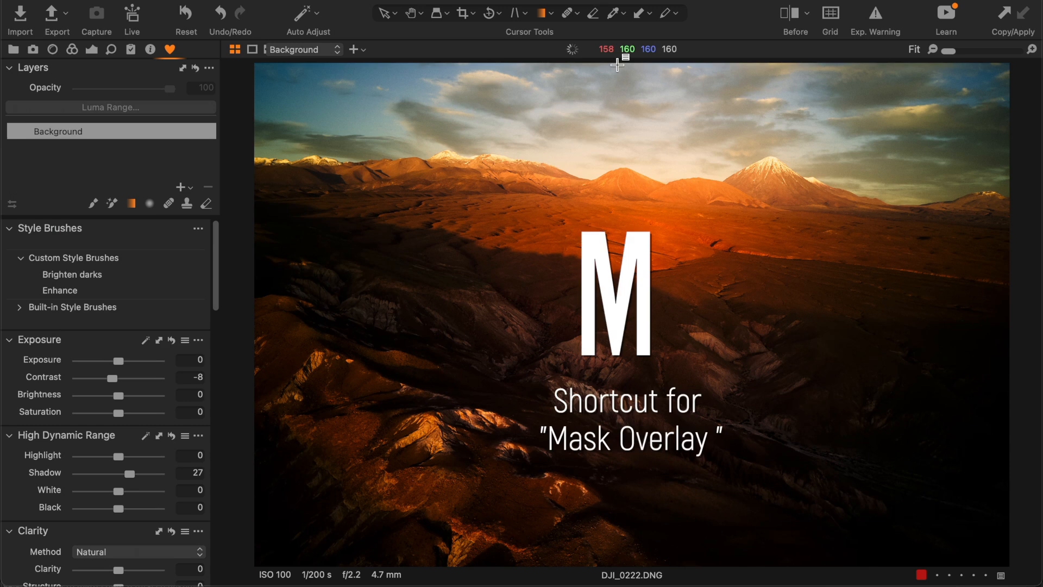
{"action": "mouse_move", "coordinate": [617, 65]}
{"action": "left_mouse_down"}
{"action": "mouse_move", "coordinate": [618, 384]}
{"action": "mouse_move", "coordinate": [617, 395]}
{"action": "mouse_move", "coordinate": [598, 395]}
{"action": "left_mouse_up"}
Set the gradient layer's exposure to -0.28, contrast to 8 and clarity to 4 using speed edits.
{"action": "key", "text": "q"}
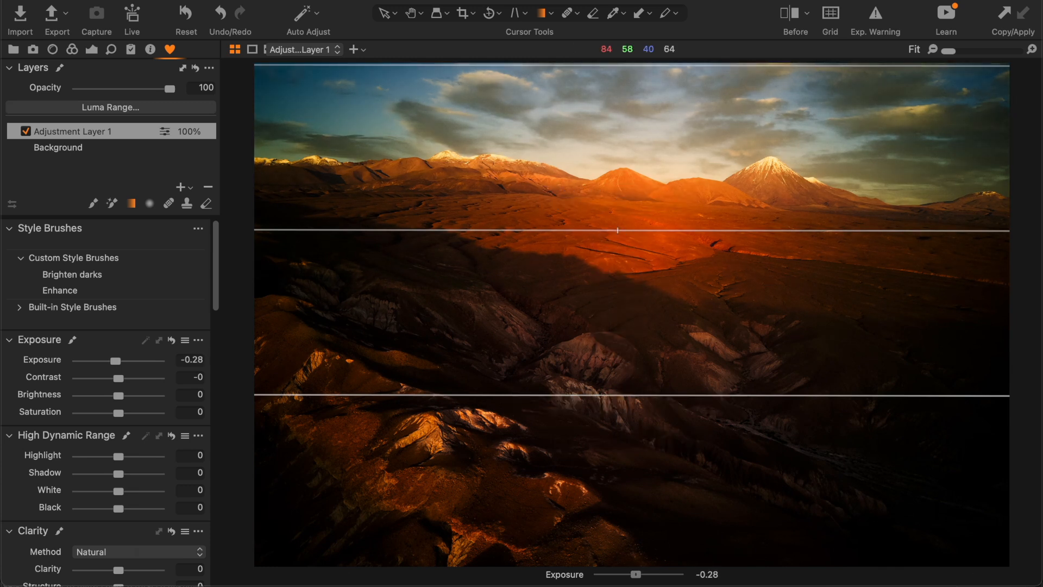
{"action": "key", "text": "w"}
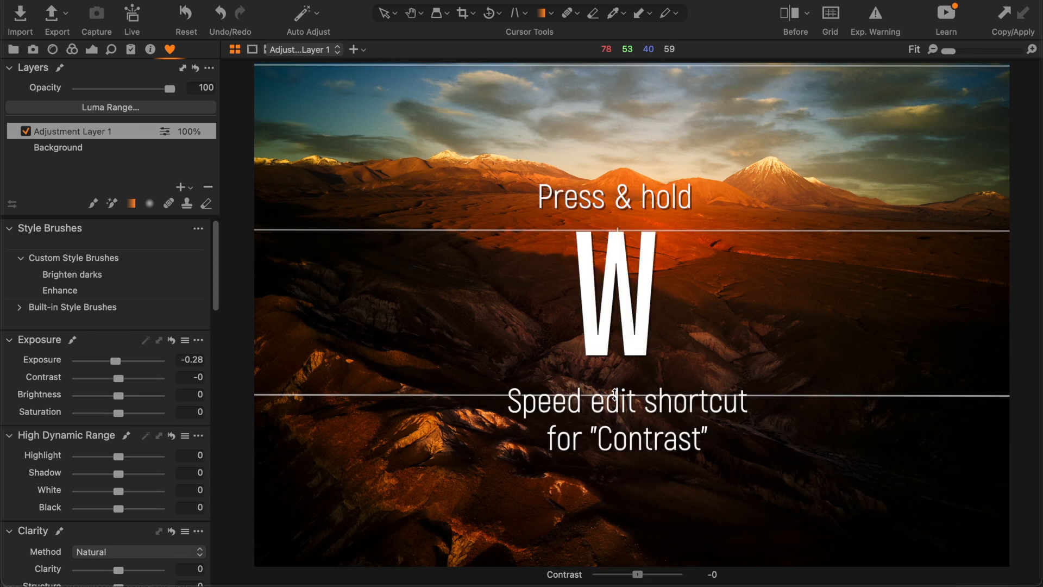
{"action": "left_click_drag", "start_coordinate": [615, 394], "coordinate": [621, 395]}
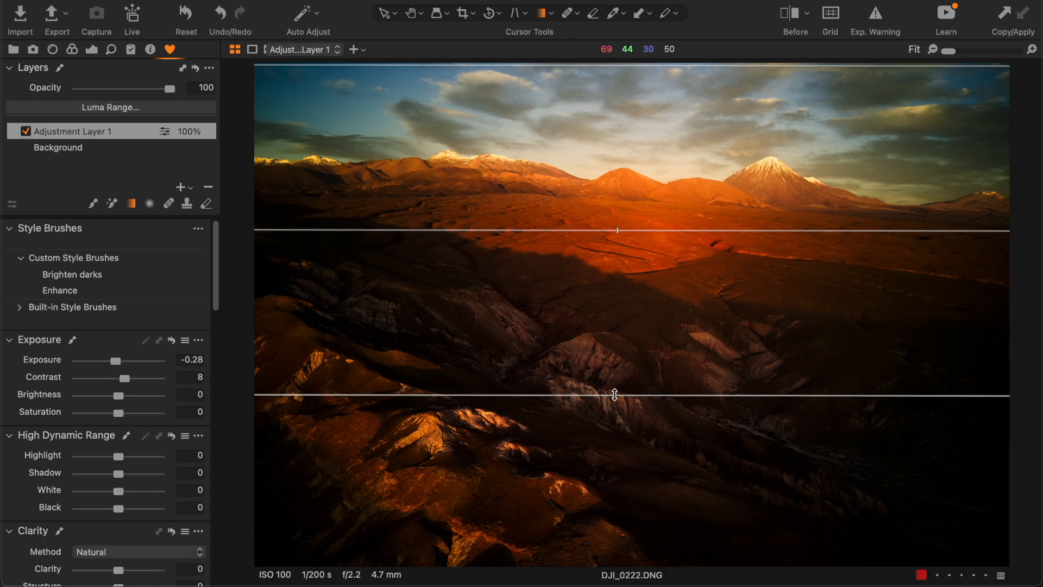
{"action": "key", "text": "z"}
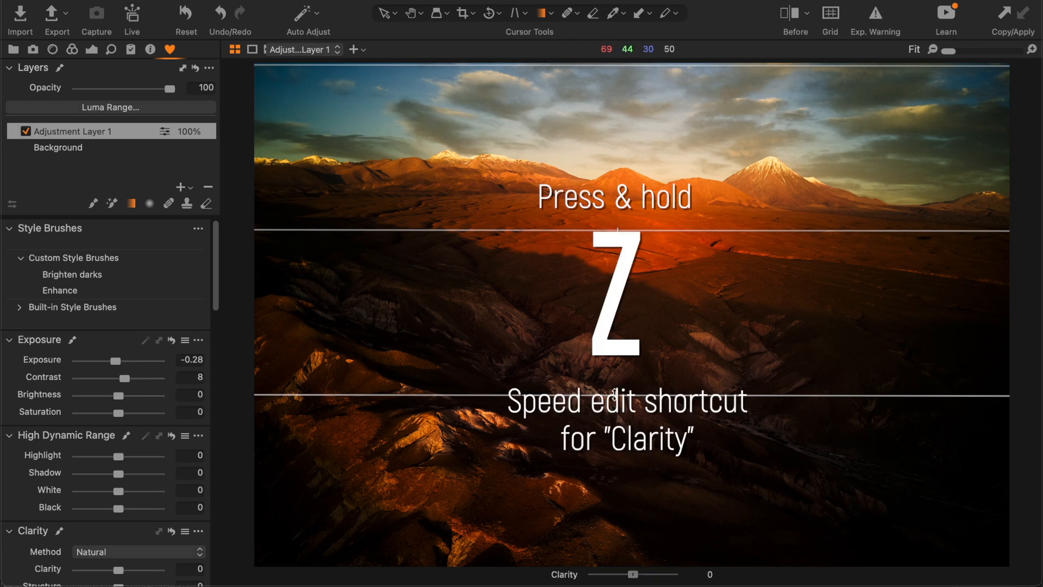
{"action": "left_click_drag", "start_coordinate": [615, 394], "coordinate": [617, 394]}
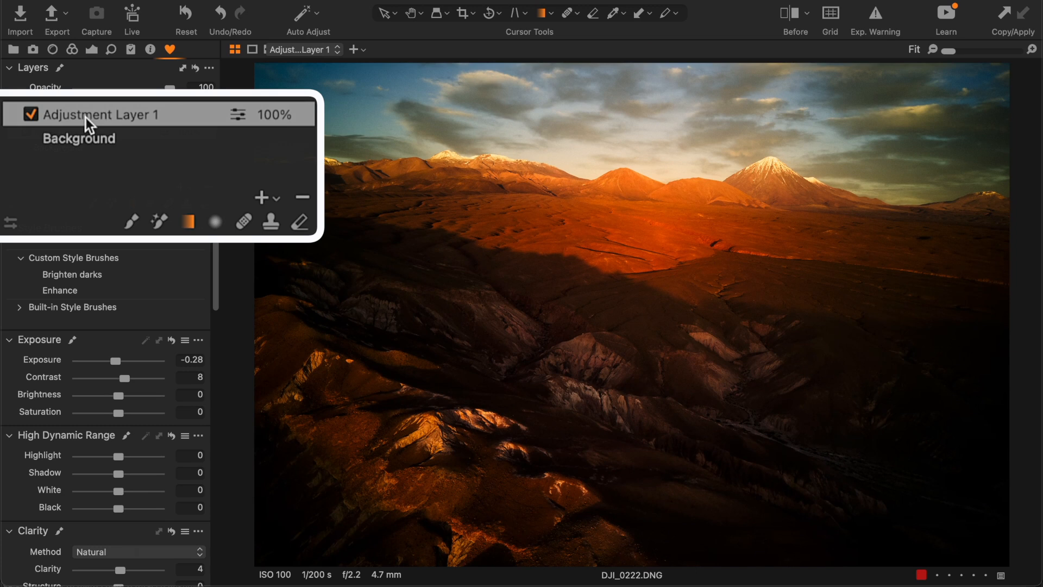
Rename the gradient adjustment layer as Sky.
{"action": "double_click", "coordinate": [86, 117]}
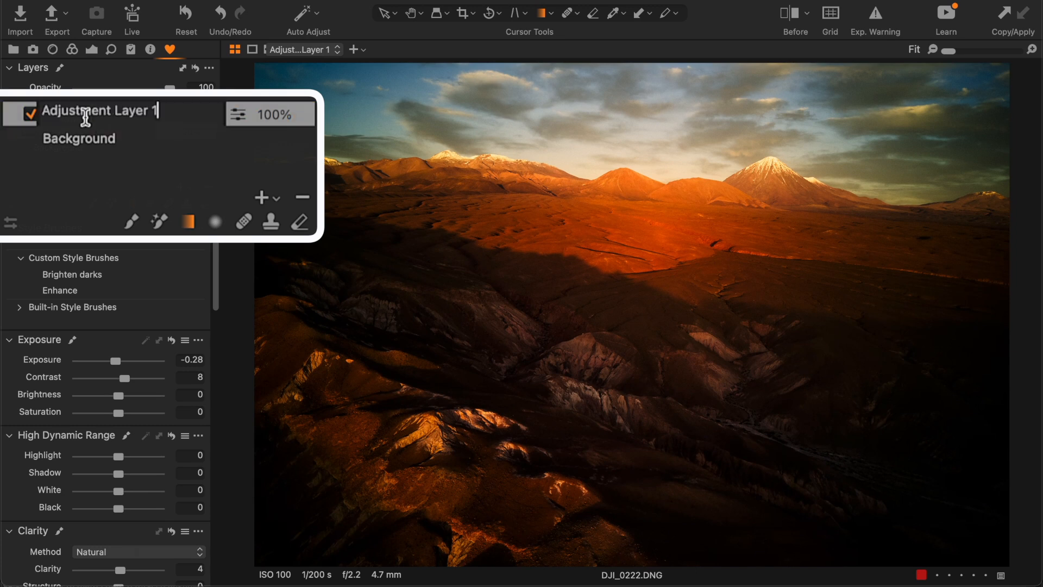
{"action": "type", "text": "Sky"}
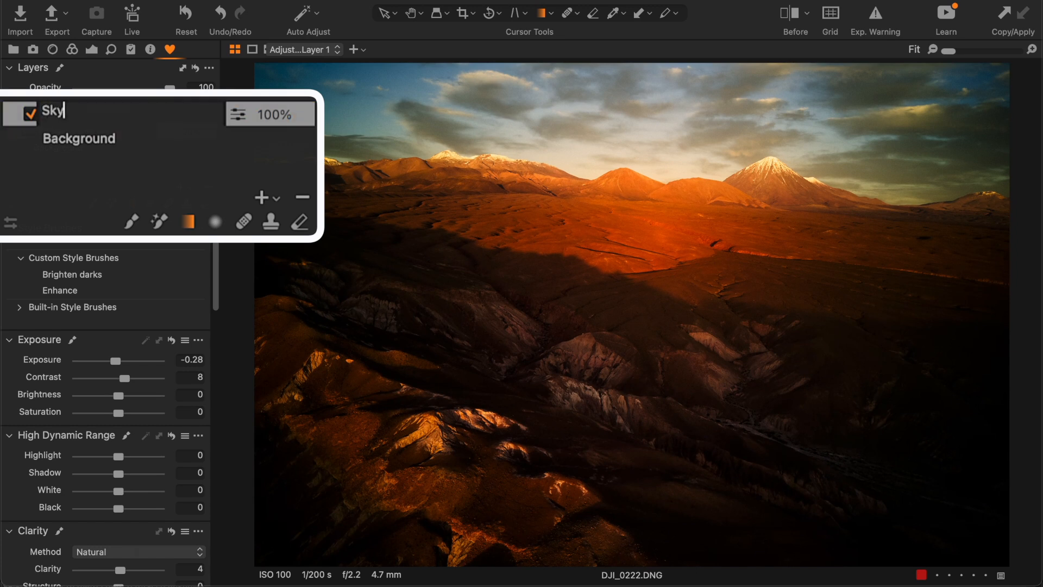
{"action": "key", "text": "Return"}
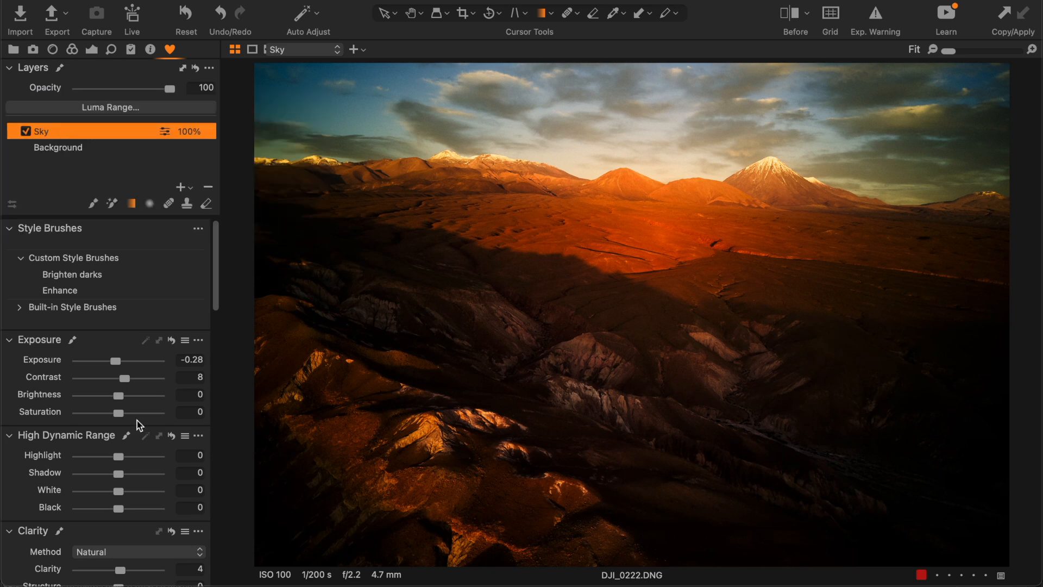
Darken the Sky layer's highlights with an RGB curve point at input 208, output 196.
{"action": "scroll", "coordinate": [137, 422], "scroll_direction": "down", "scroll_amount": 3}
{"action": "scroll", "coordinate": [137, 423], "scroll_direction": "down", "scroll_amount": 10}
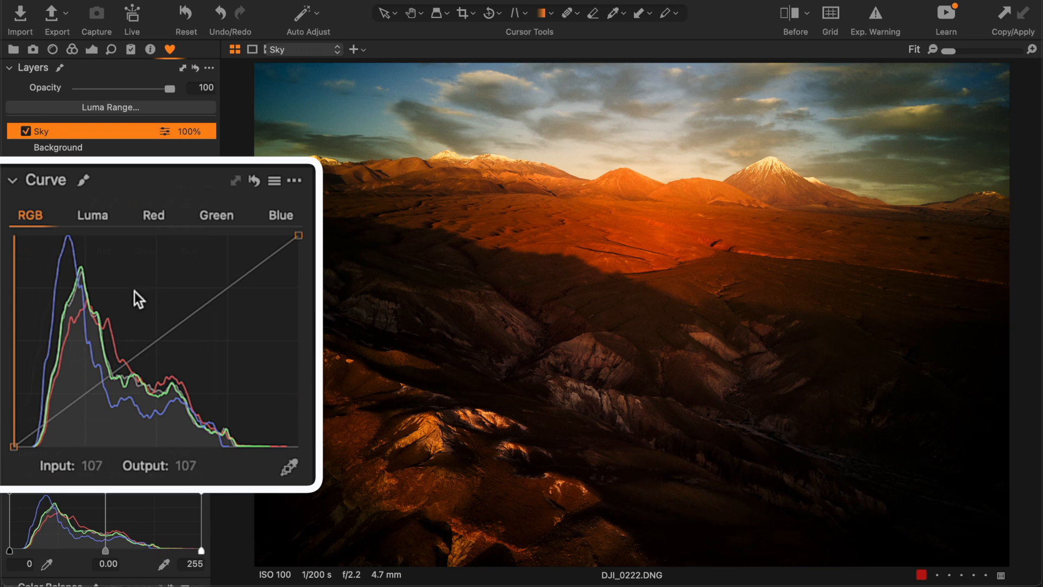
{"action": "left_click_drag", "start_coordinate": [195, 312], "coordinate": [246, 285]}
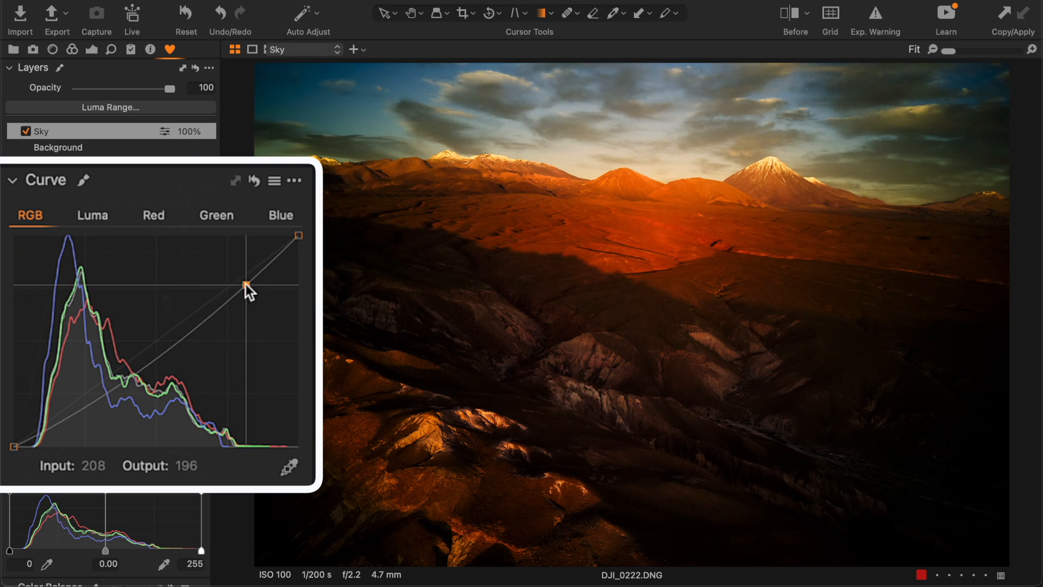
{"action": "scroll", "coordinate": [112, 272], "scroll_direction": "up", "scroll_amount": 3}
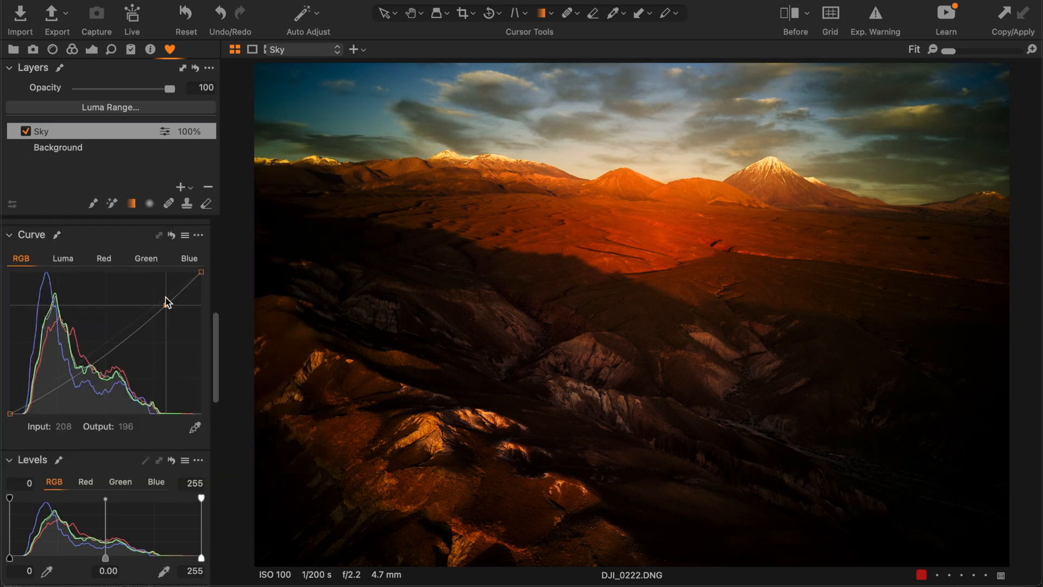
Set the Sky layer's white balance tint to 4.5.
{"action": "scroll", "coordinate": [112, 272], "scroll_direction": "down", "scroll_amount": 5}
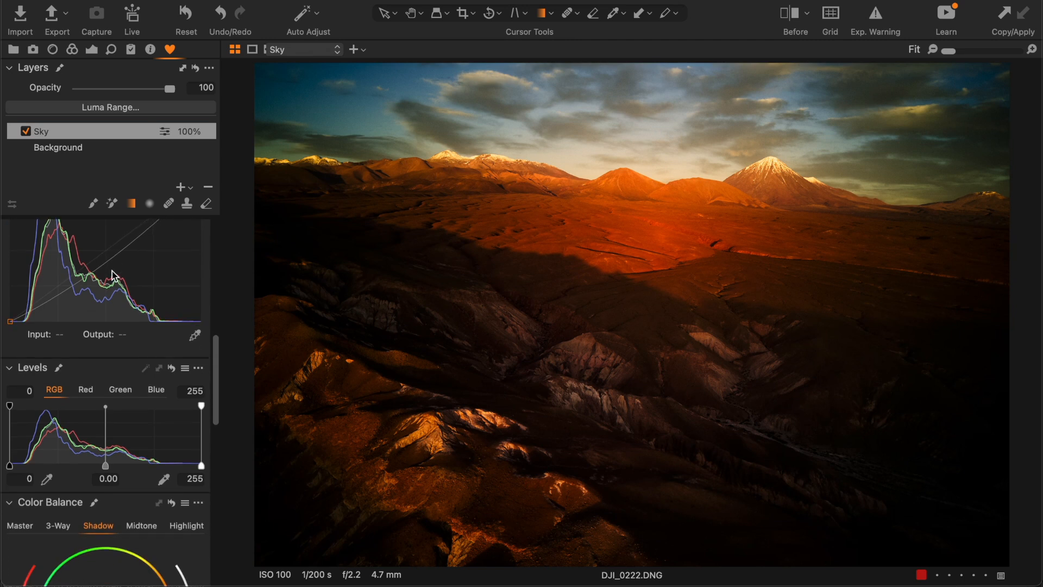
{"action": "scroll", "coordinate": [112, 270], "scroll_direction": "up", "scroll_amount": 3}
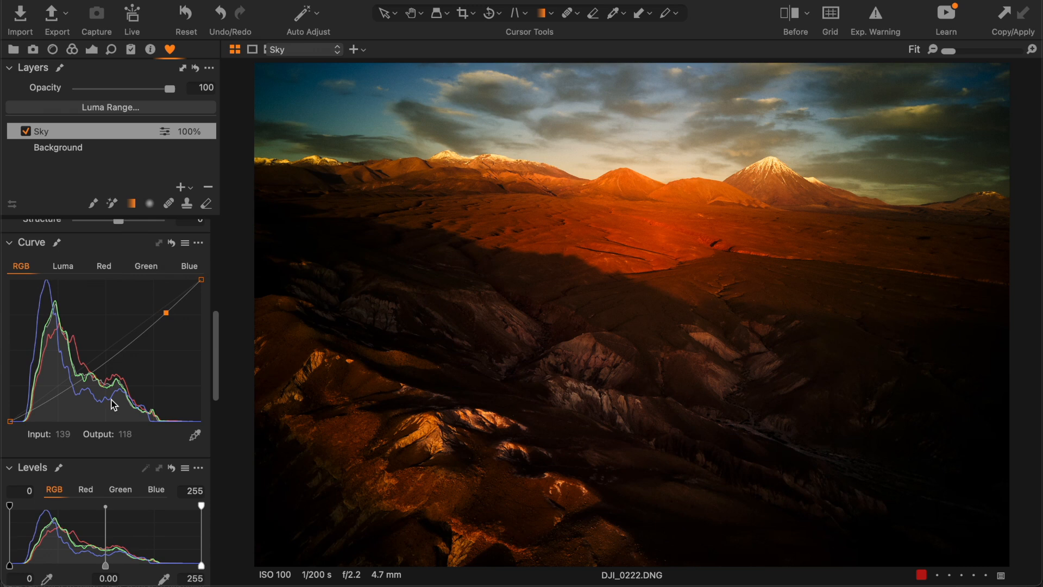
{"action": "left_click", "coordinate": [74, 50]}
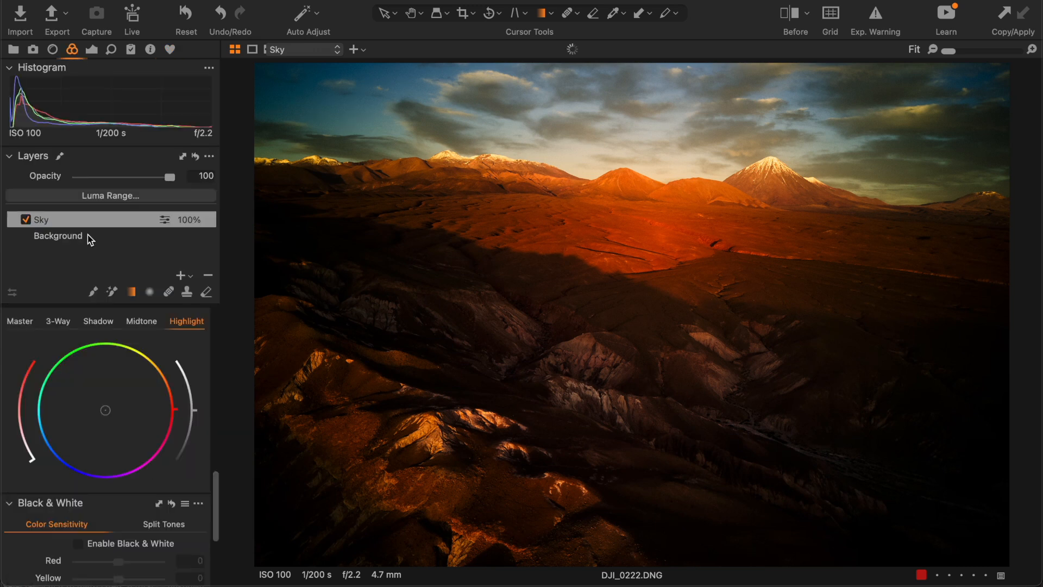
{"action": "scroll", "coordinate": [133, 406], "scroll_direction": "up", "scroll_amount": 10}
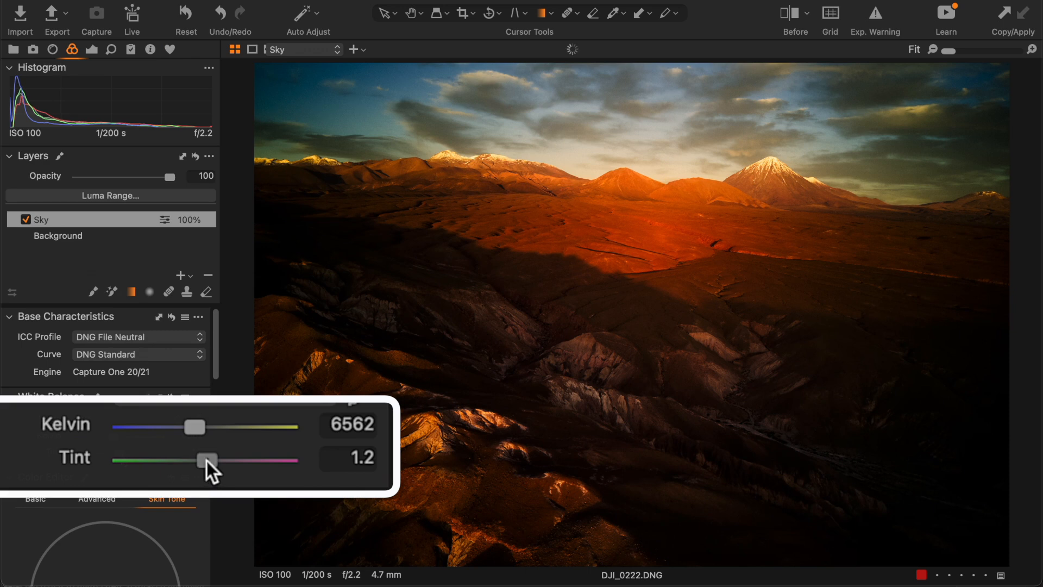
{"action": "left_click_drag", "start_coordinate": [206, 461], "coordinate": [213, 461]}
{"action": "left_click_drag", "start_coordinate": [213, 461], "coordinate": [212, 461]}
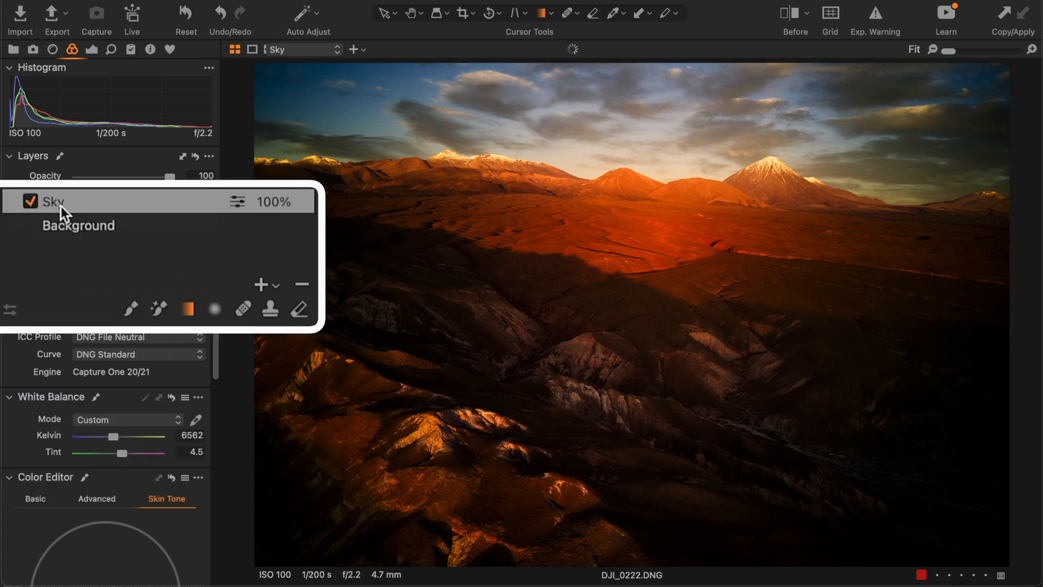
Compare the desert photo with the Sky layer off and on, and with its unedited original.
{"action": "left_click", "coordinate": [28, 204]}
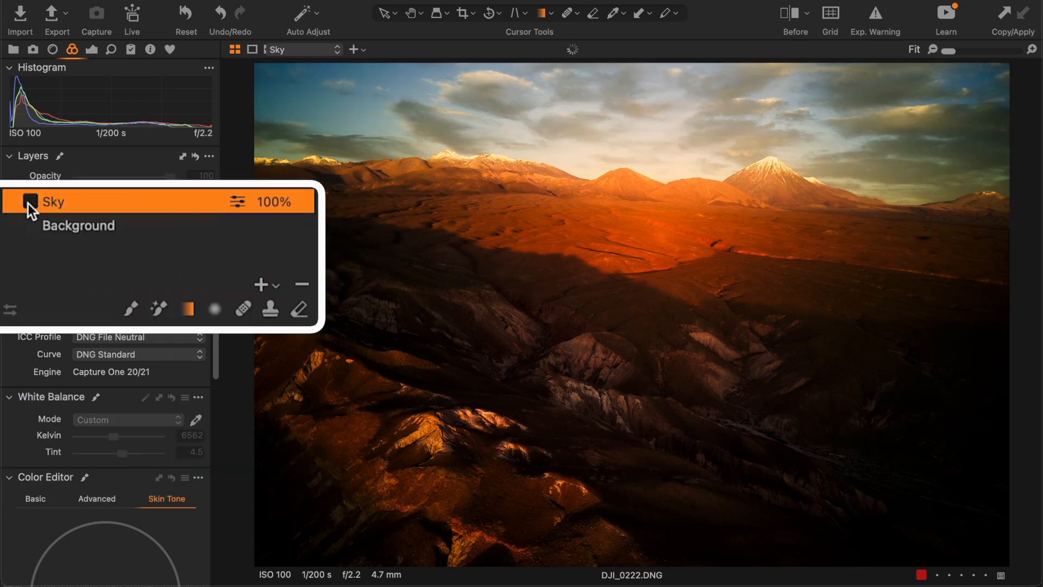
{"action": "left_click", "coordinate": [28, 203]}
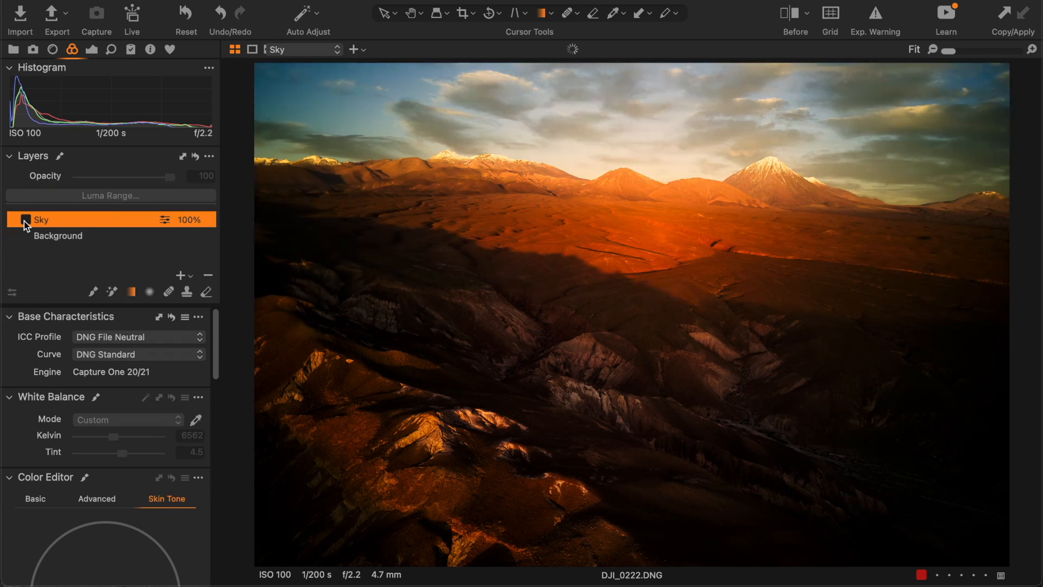
{"action": "left_click", "coordinate": [25, 220]}
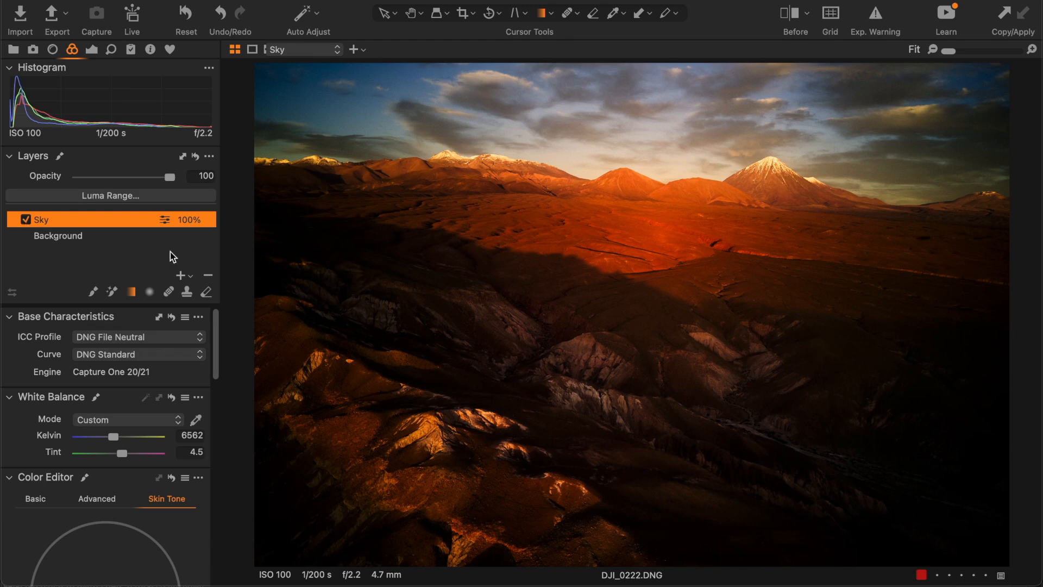
{"action": "key", "text": "y"}
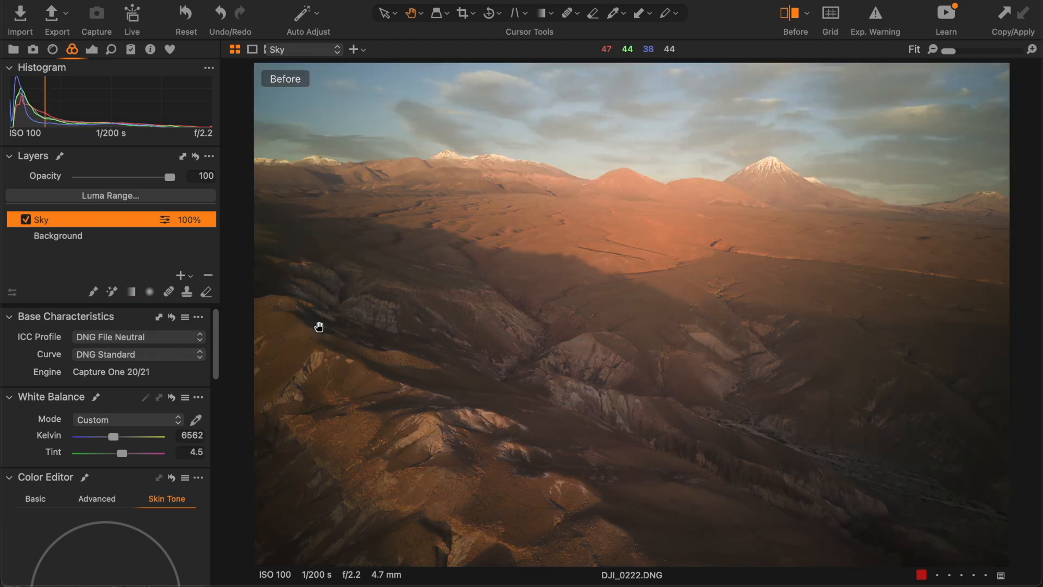
{"action": "key", "text": "y"}
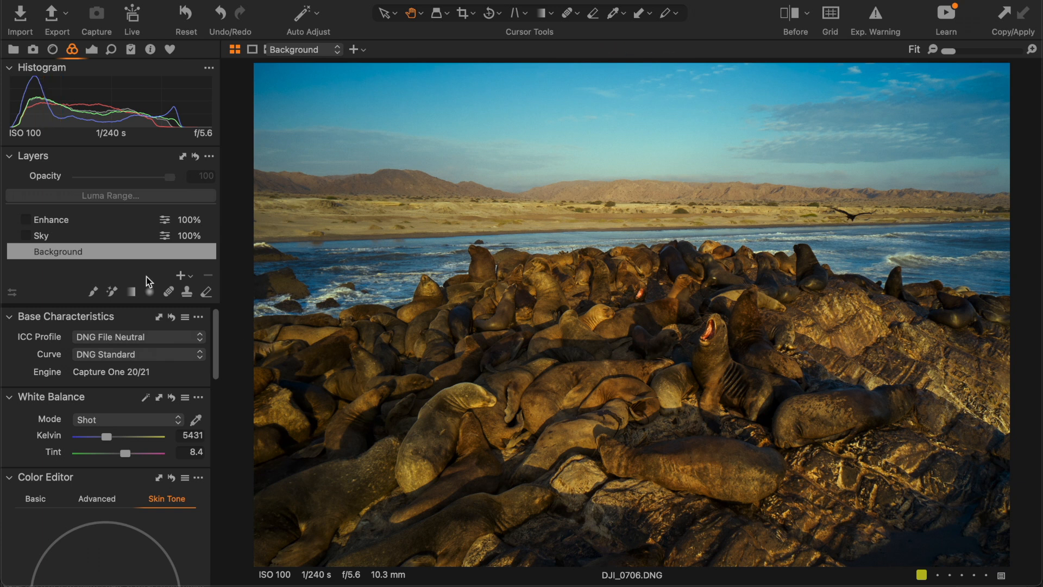
Enable the Sky and Enhance layers on the sea lion photo.
{"action": "left_click", "coordinate": [57, 240]}
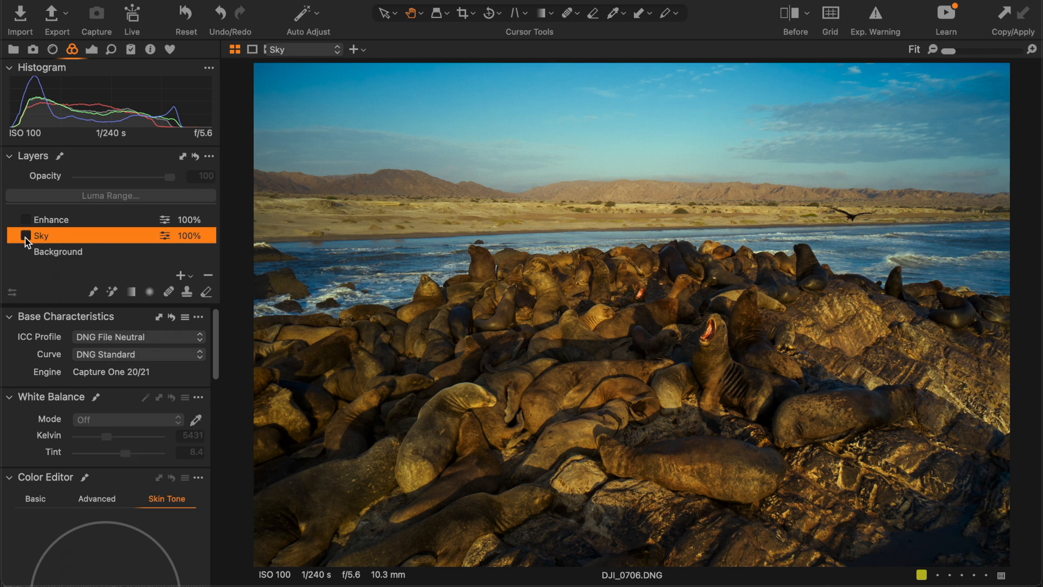
{"action": "left_click", "coordinate": [26, 236]}
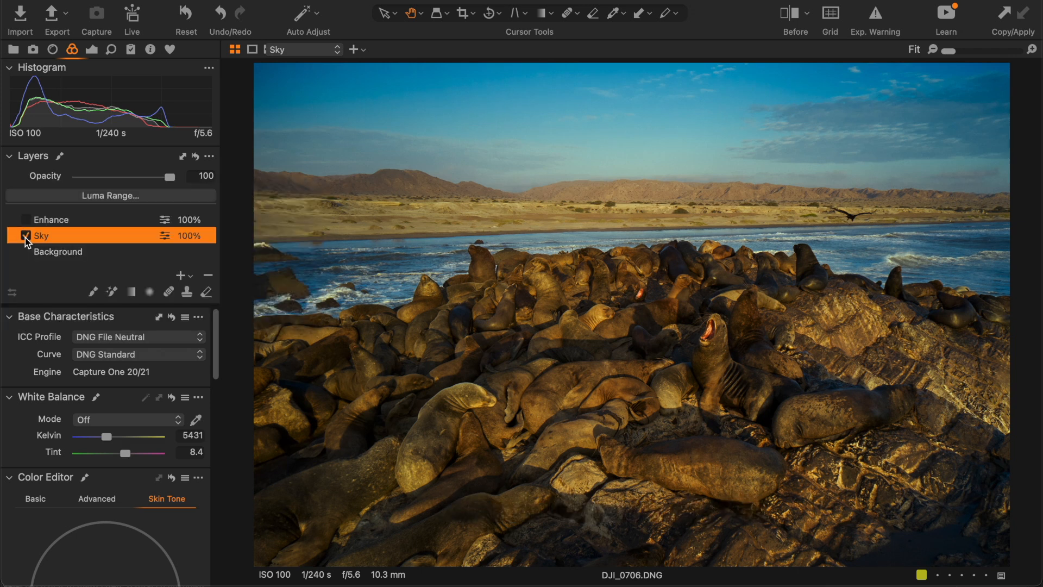
{"action": "left_click", "coordinate": [50, 220]}
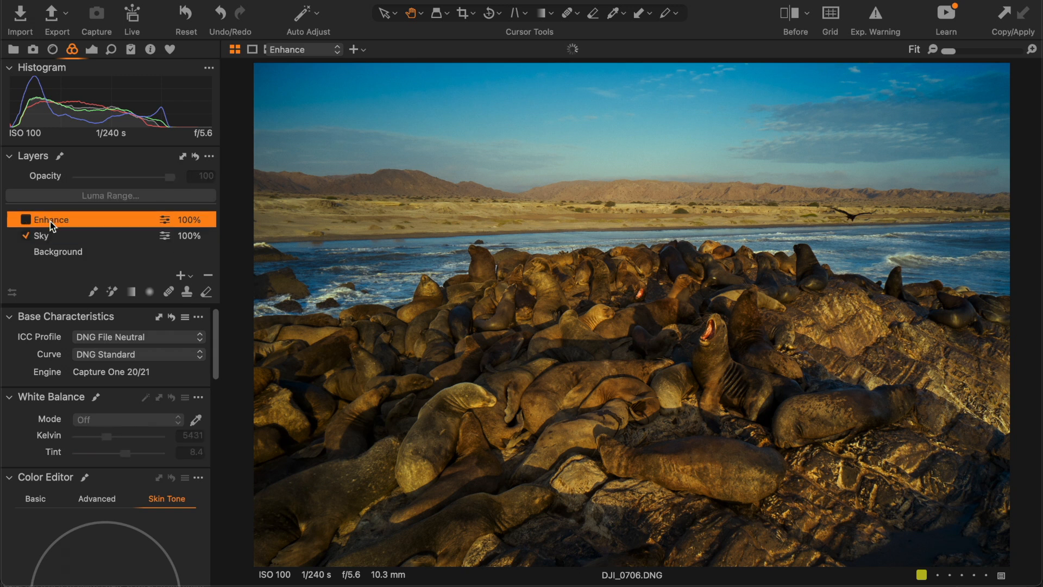
{"action": "left_click", "coordinate": [31, 202]}
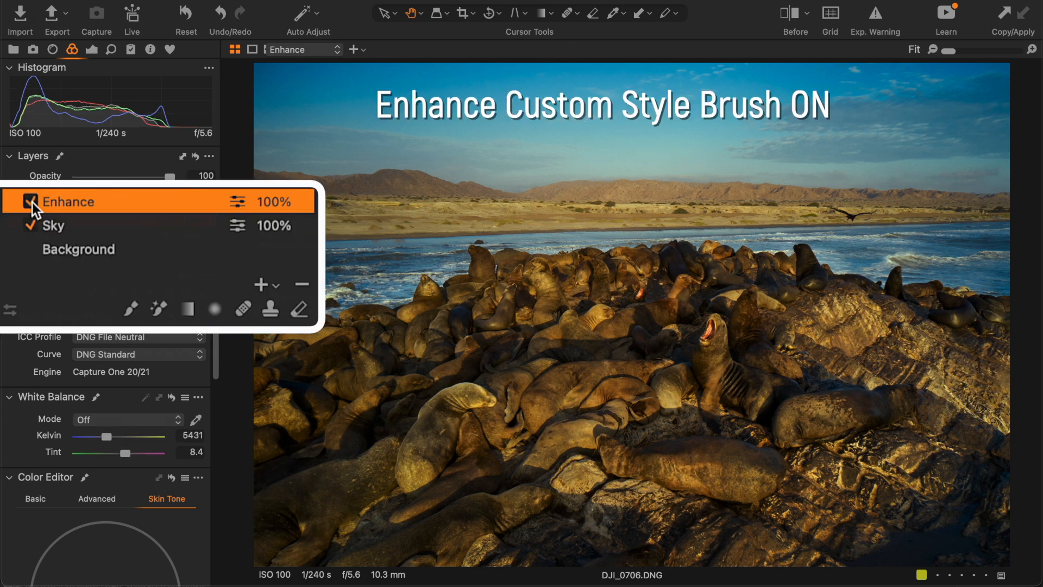
Examine the sea lions up close with the Enhance layer off and on, and check the whole photo and the layer's mask.
{"action": "scroll", "coordinate": [682, 368], "scroll_direction": "up", "scroll_amount": 3}
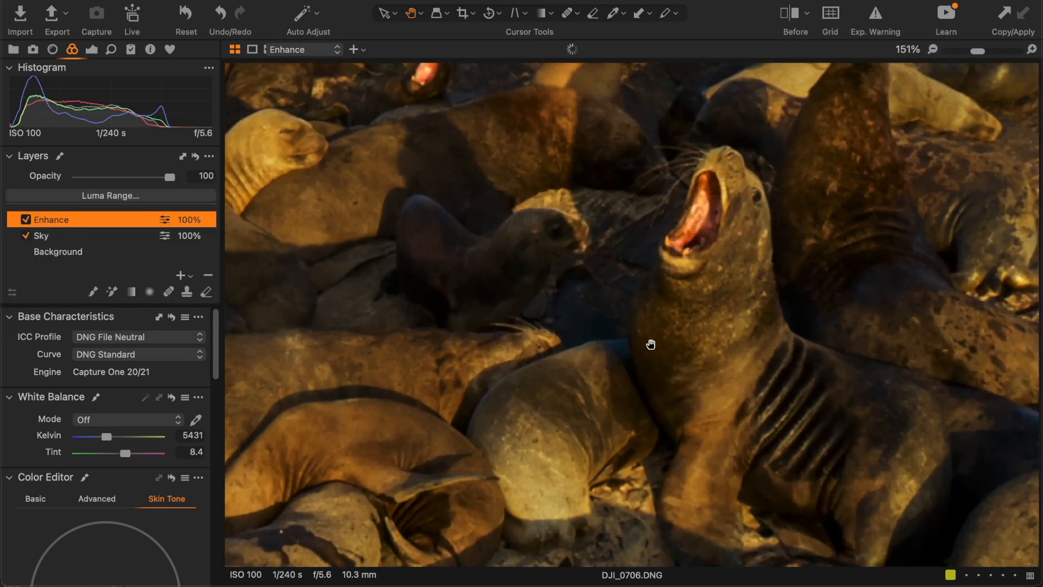
{"action": "left_click_drag", "start_coordinate": [650, 344], "coordinate": [673, 358]}
{"action": "scroll", "coordinate": [672, 358], "scroll_direction": "down", "scroll_amount": 3}
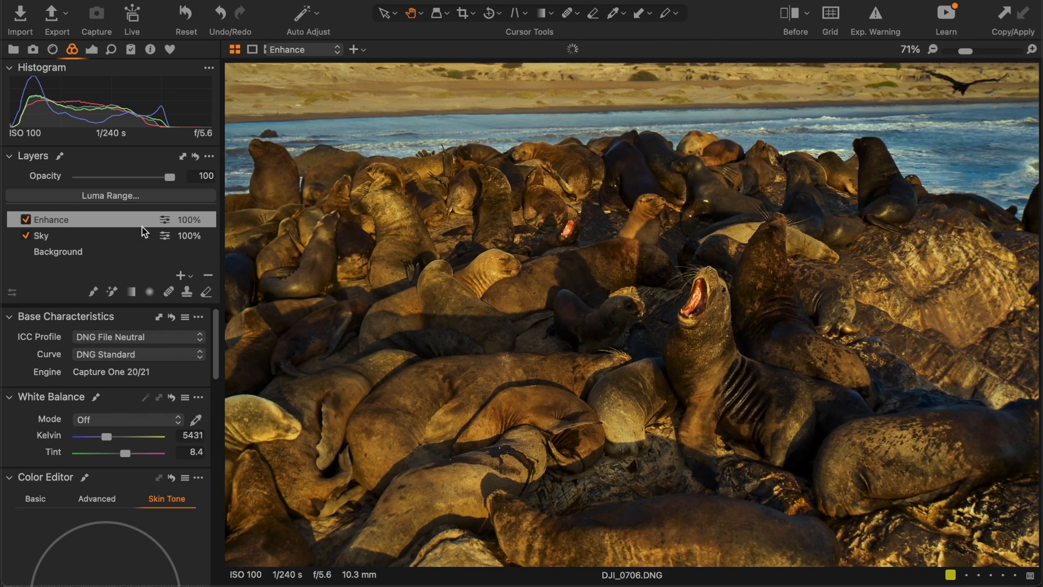
{"action": "left_click", "coordinate": [25, 220]}
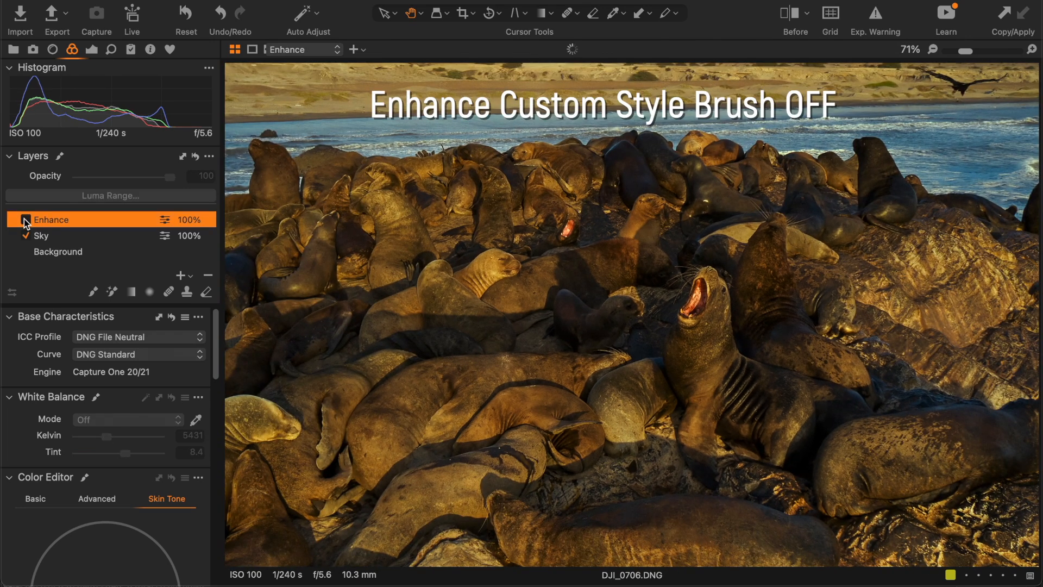
{"action": "left_click", "coordinate": [26, 220]}
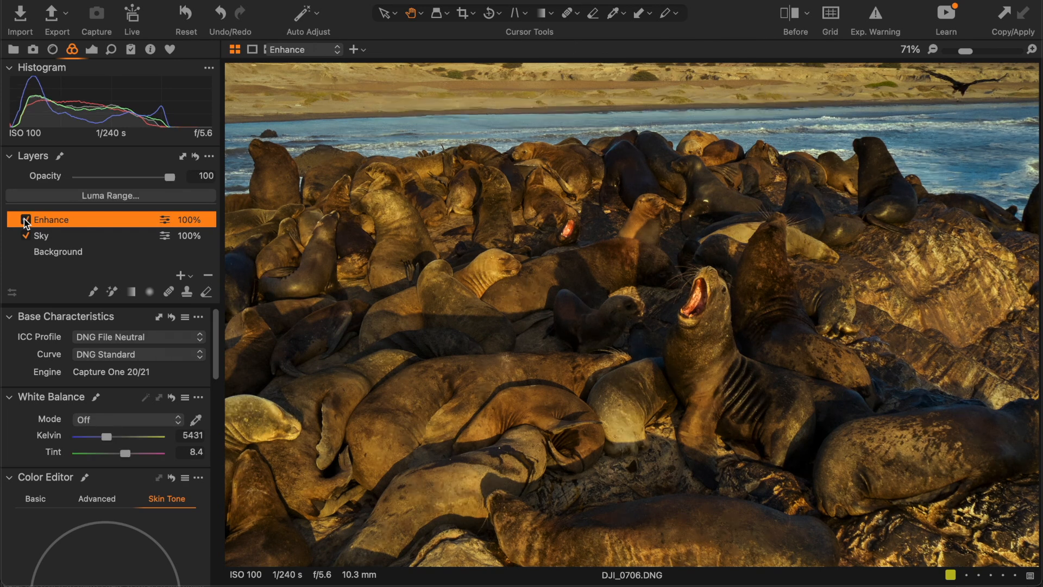
{"action": "scroll", "coordinate": [420, 309], "scroll_direction": "down", "scroll_amount": 2}
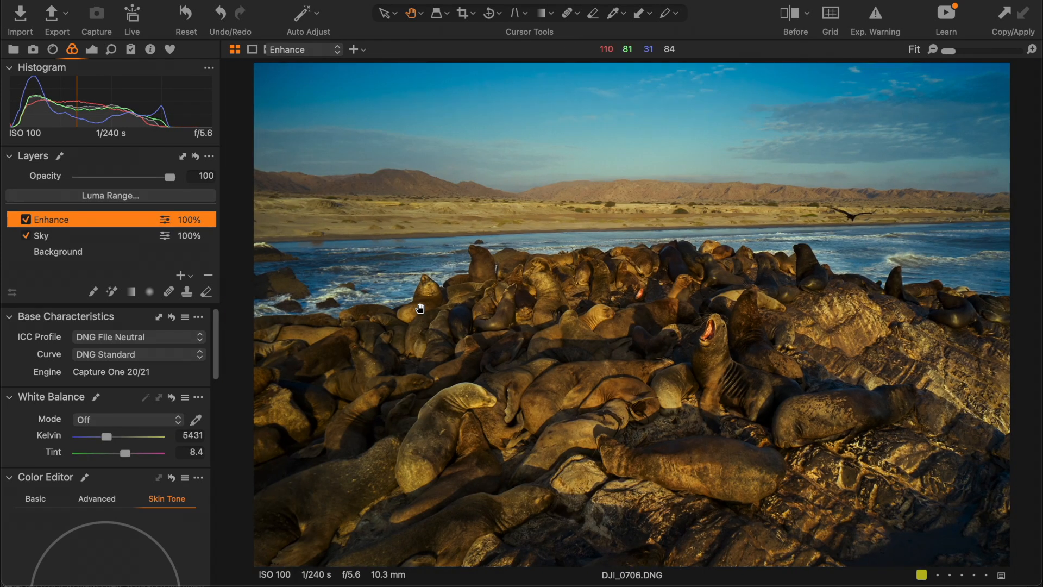
{"action": "key", "text": "m"}
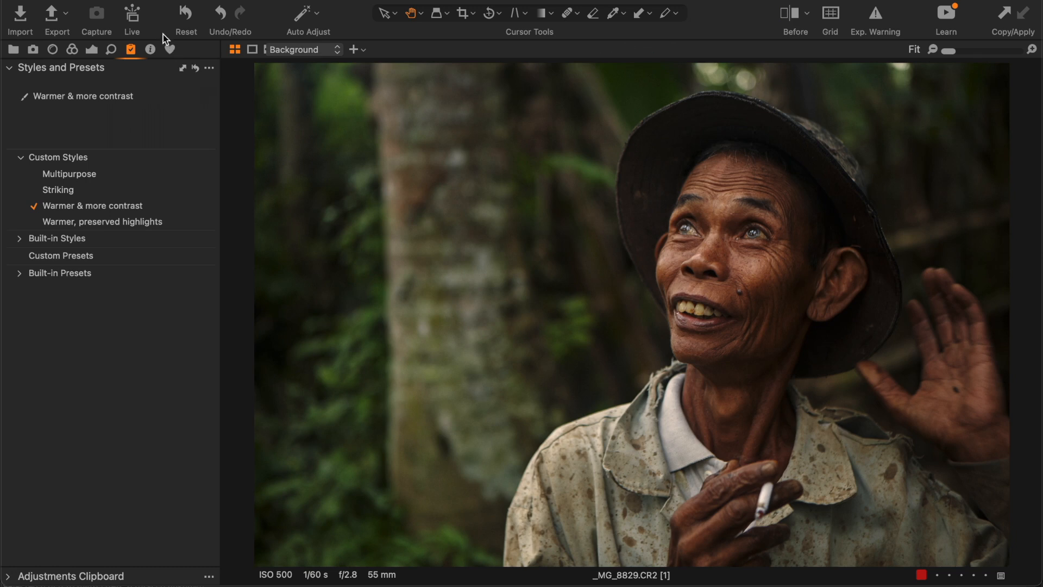
Enable the Enhance layer on the portrait of the man in the hat, comparing the photo with and without it.
{"action": "left_click", "coordinate": [169, 50]}
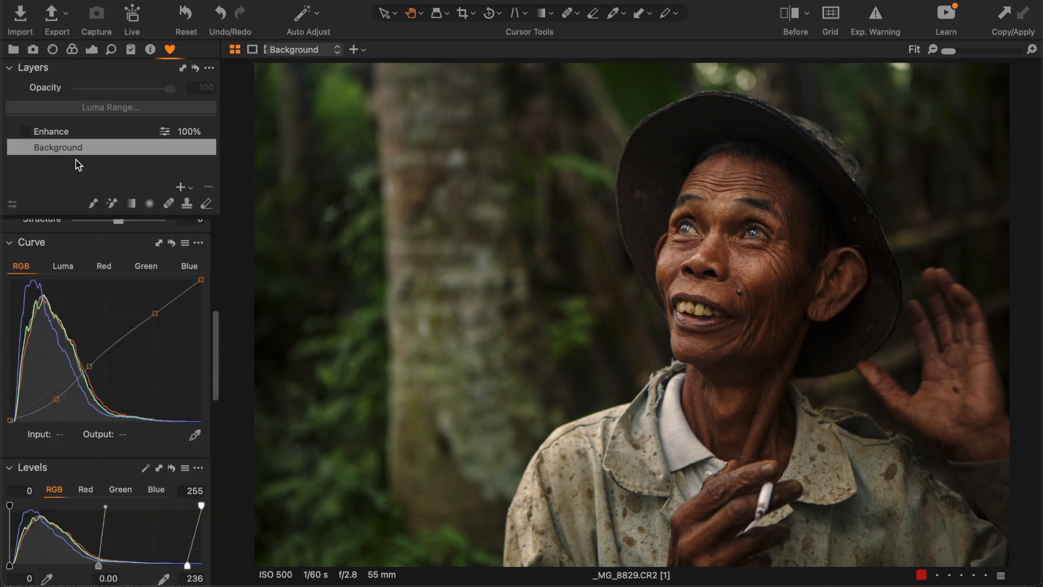
{"action": "left_click", "coordinate": [38, 132]}
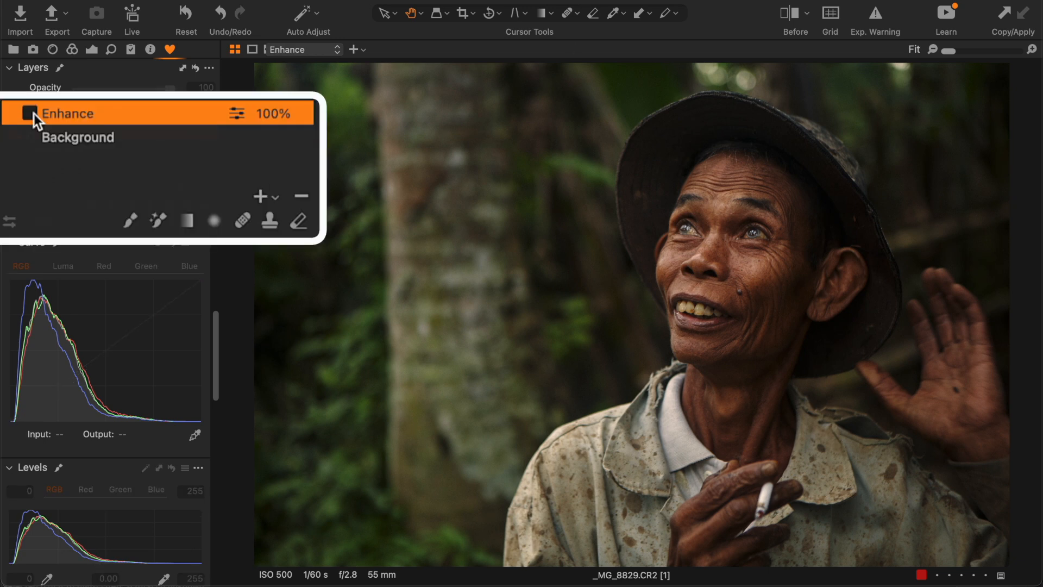
{"action": "left_click", "coordinate": [26, 132]}
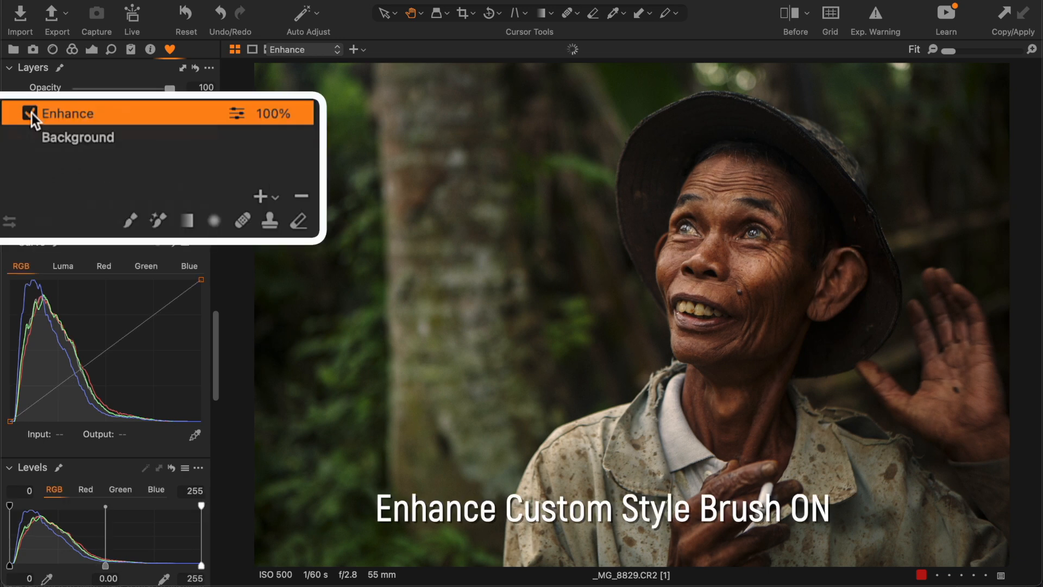
{"action": "left_click", "coordinate": [25, 132]}
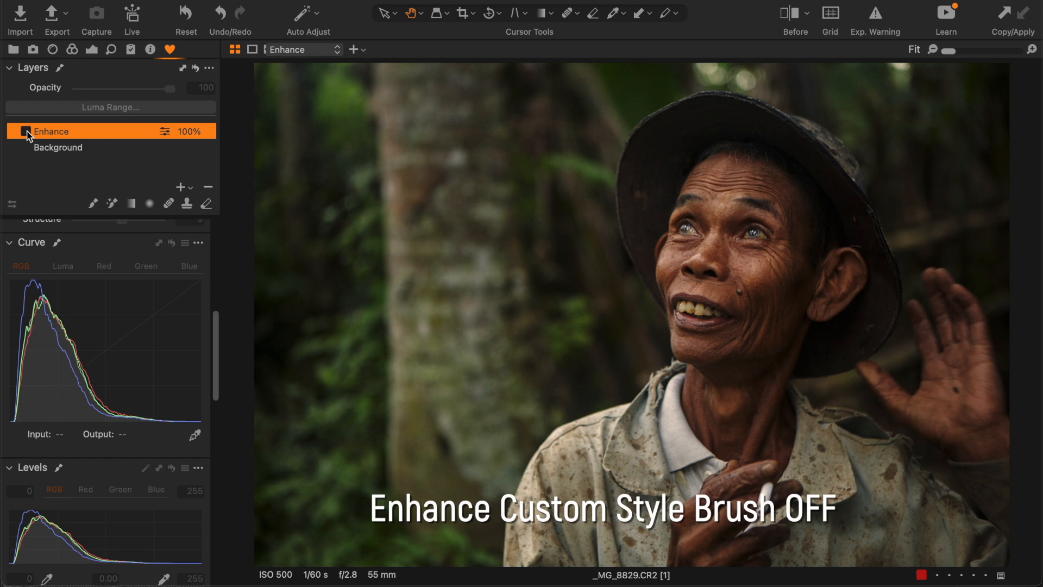
{"action": "left_click", "coordinate": [25, 132]}
Check the Enhance layer's mask on the portrait and compare the man's face up close with the layer off and on.
{"action": "key", "text": "m"}
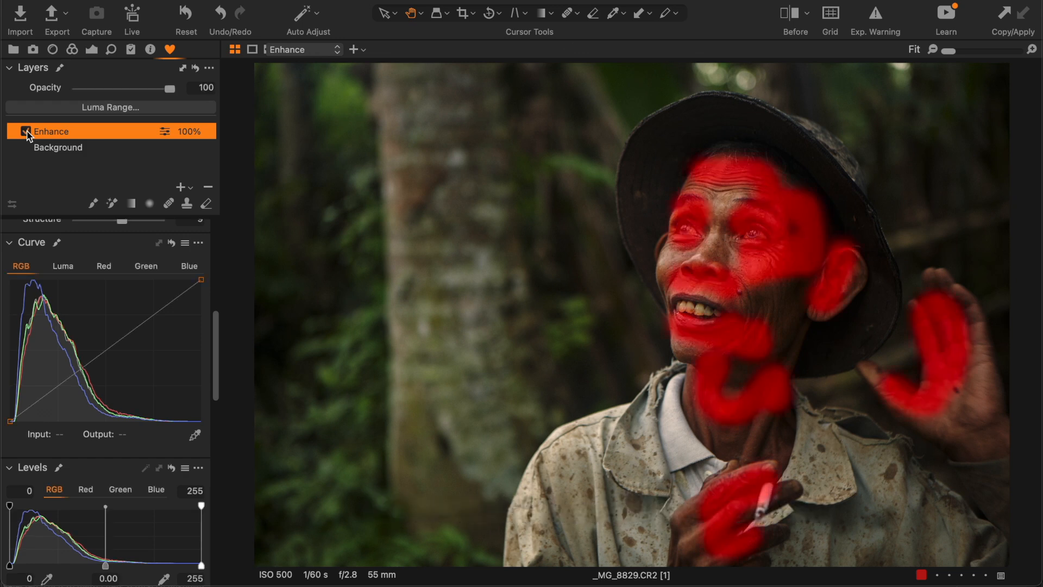
{"action": "key", "text": "m"}
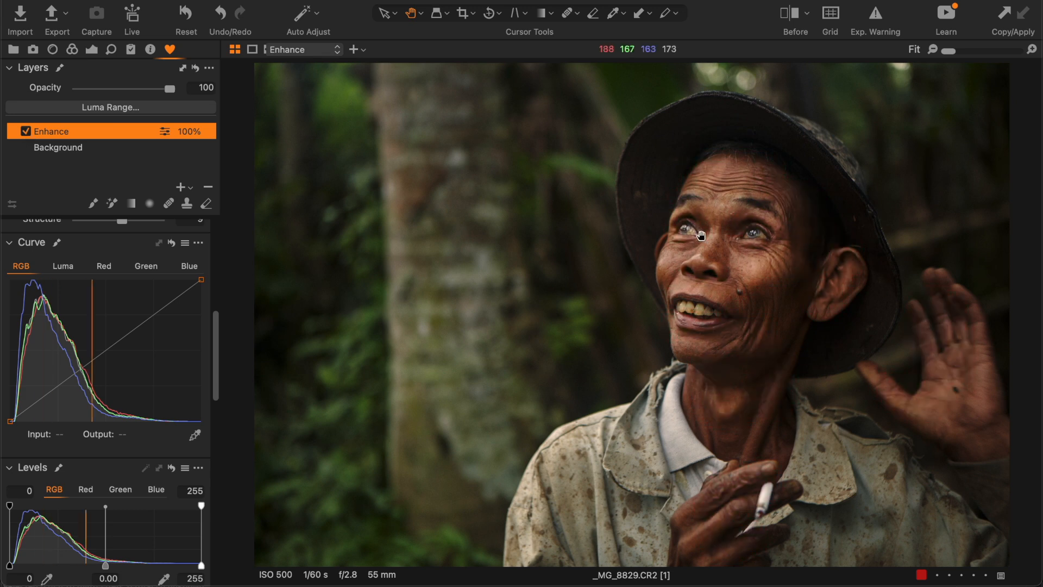
{"action": "scroll", "coordinate": [699, 235], "scroll_direction": "up", "scroll_amount": 5}
{"action": "left_click_drag", "start_coordinate": [764, 259], "coordinate": [532, 219]}
{"action": "scroll", "coordinate": [532, 219], "scroll_direction": "down", "scroll_amount": 2}
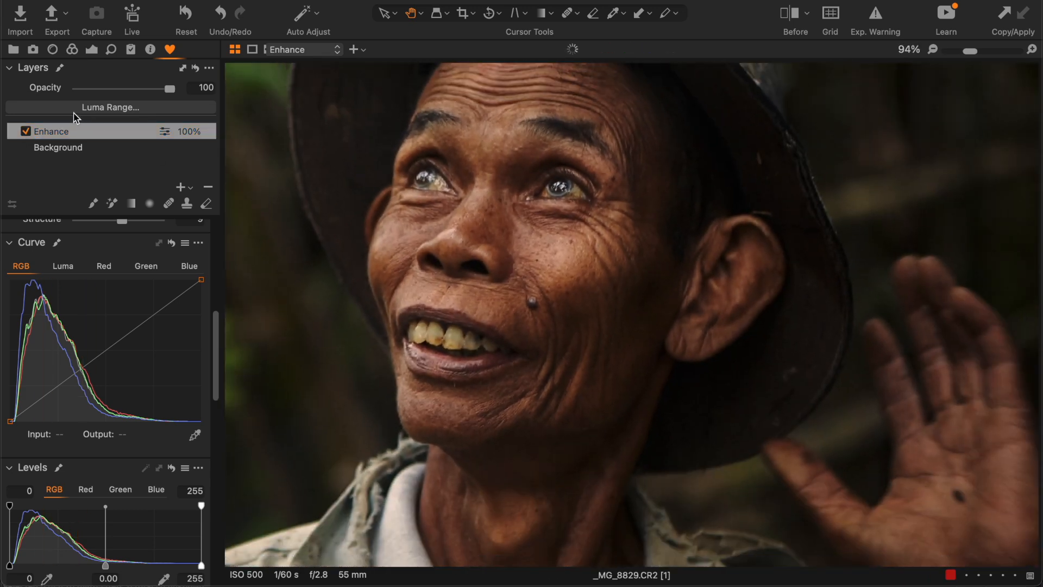
{"action": "left_click", "coordinate": [25, 132]}
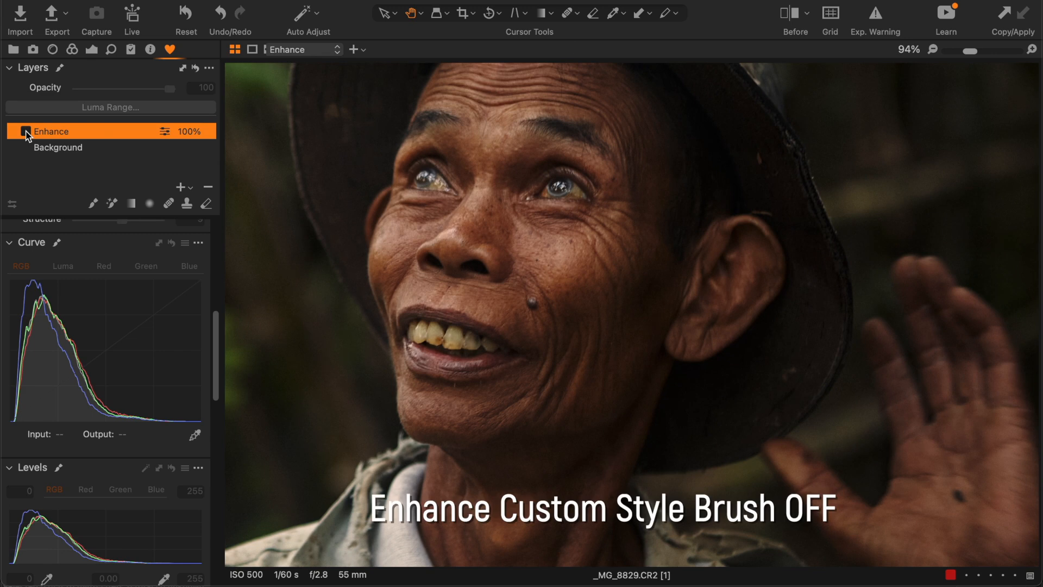
{"action": "left_click", "coordinate": [26, 131]}
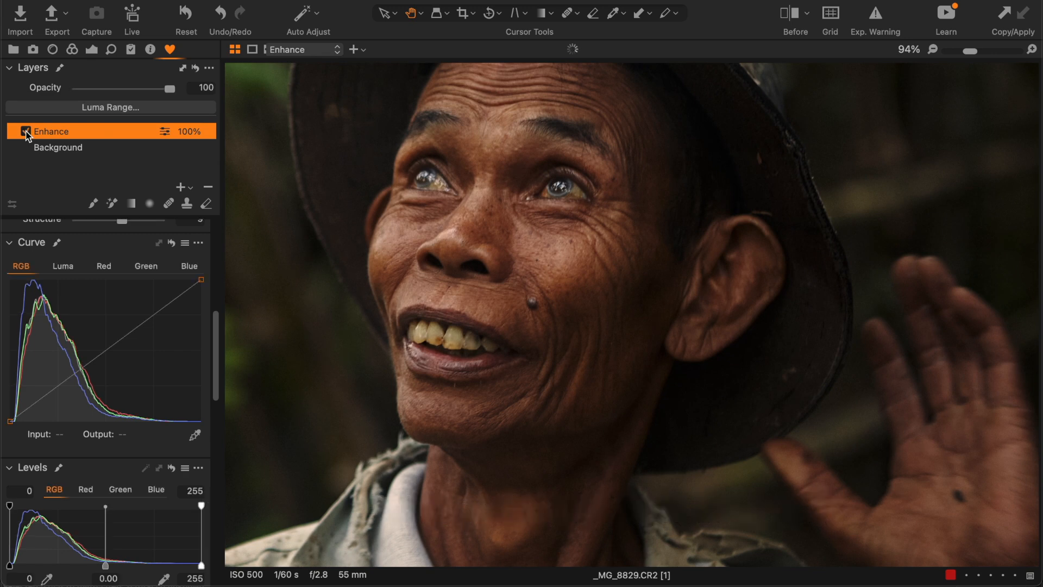
Compare the man's neck and raised hand with the Enhance layer off and on, and examine the hand holding the cigarette.
{"action": "left_click_drag", "start_coordinate": [414, 257], "coordinate": [416, 305]}
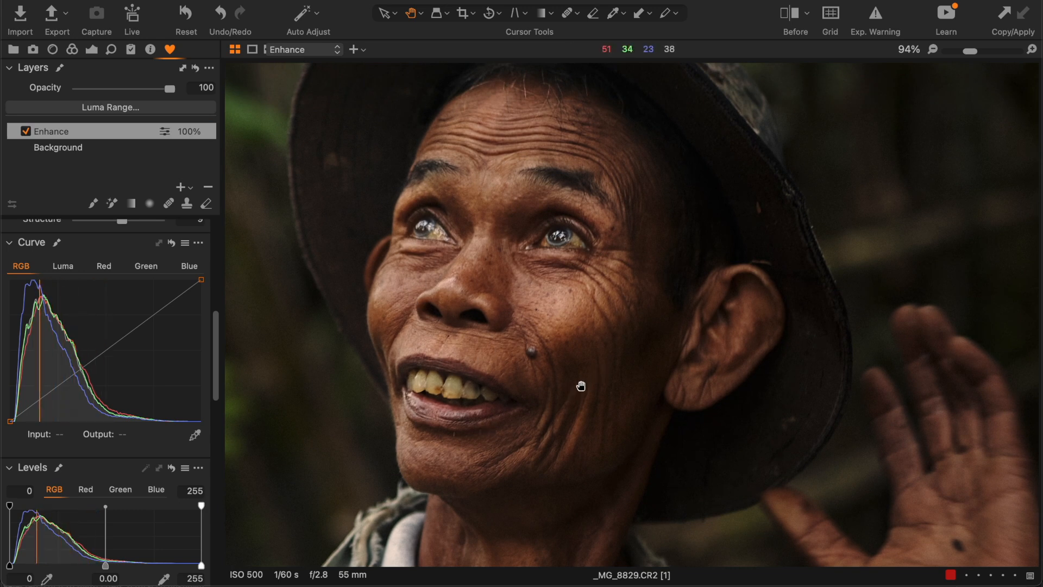
{"action": "scroll", "coordinate": [692, 377], "scroll_direction": "down", "scroll_amount": 5}
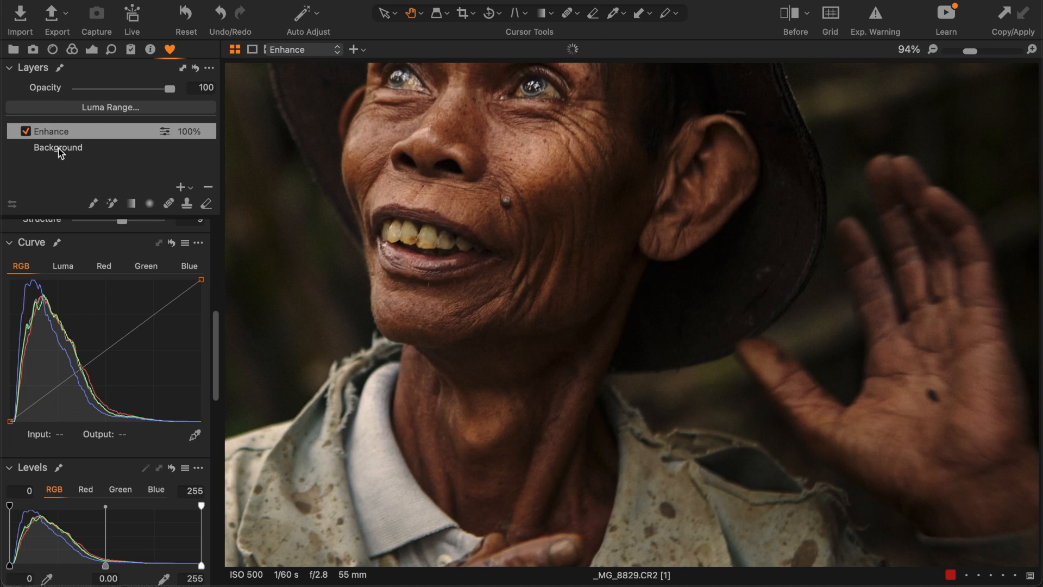
{"action": "left_click", "coordinate": [26, 132]}
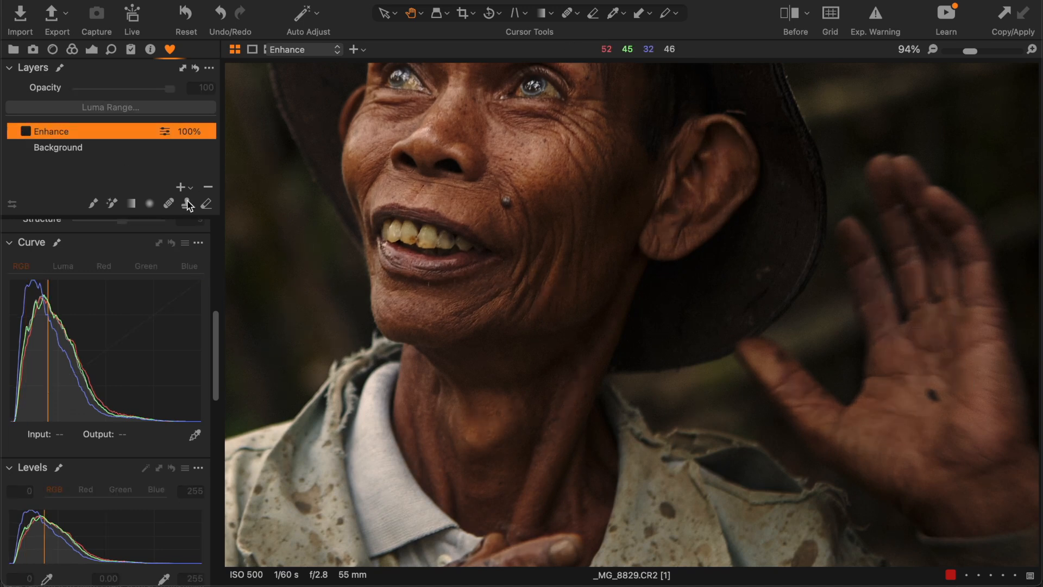
{"action": "left_click", "coordinate": [23, 132]}
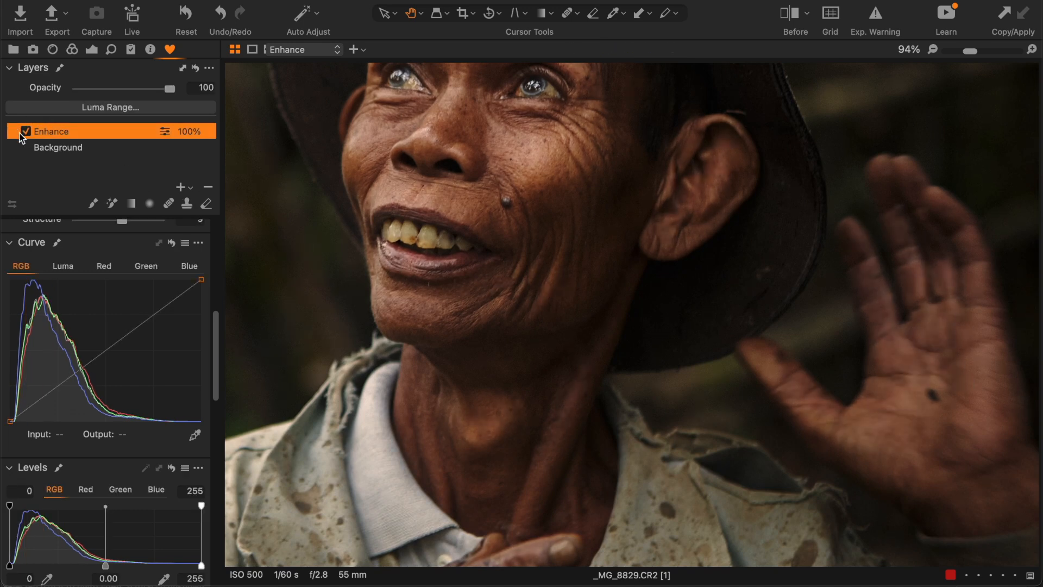
{"action": "left_click_drag", "start_coordinate": [480, 438], "coordinate": [599, 231]}
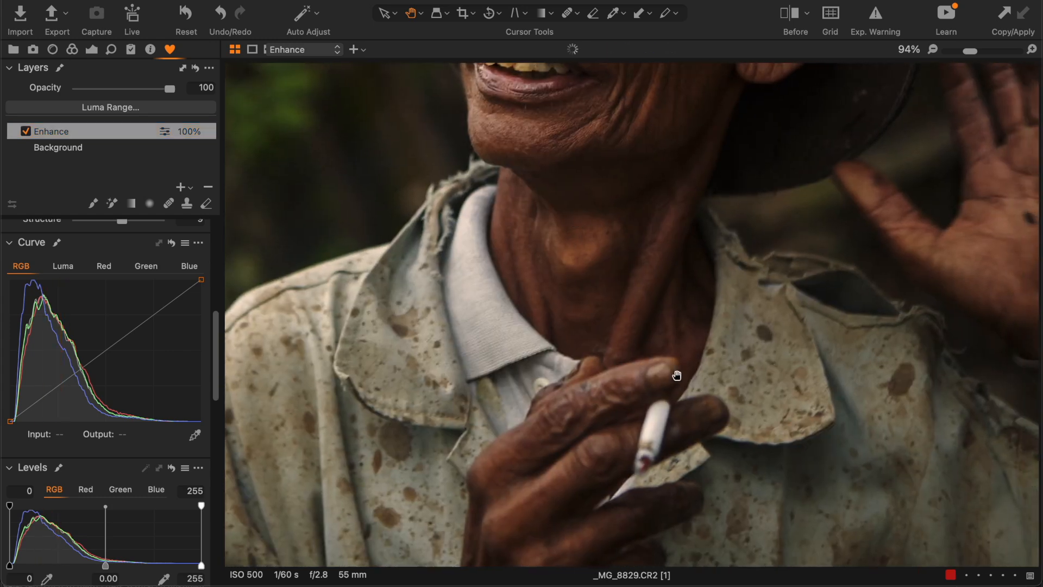
{"action": "left_click_drag", "start_coordinate": [677, 375], "coordinate": [640, 366]}
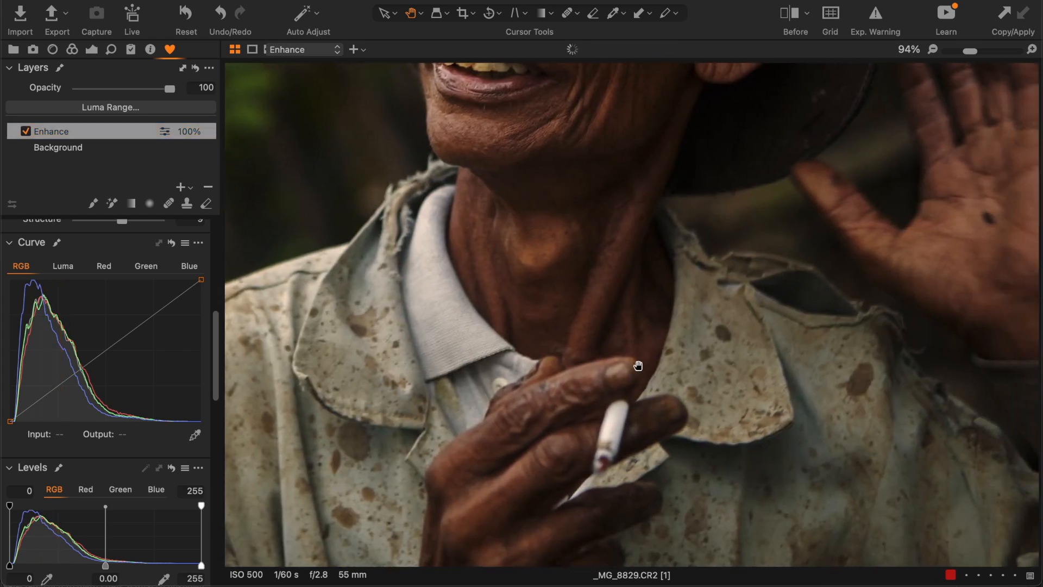
Compare the hand holding the cigarette with the Enhance layer off and on, and return to the whole portrait.
{"action": "left_click", "coordinate": [25, 132]}
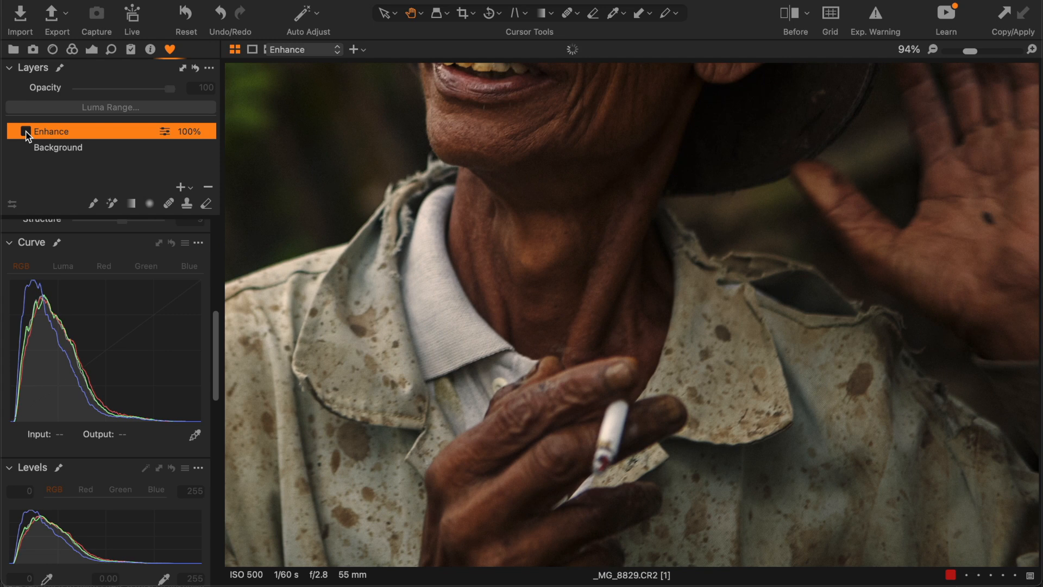
{"action": "left_click", "coordinate": [25, 132]}
{"action": "key", "text": "super+0"}
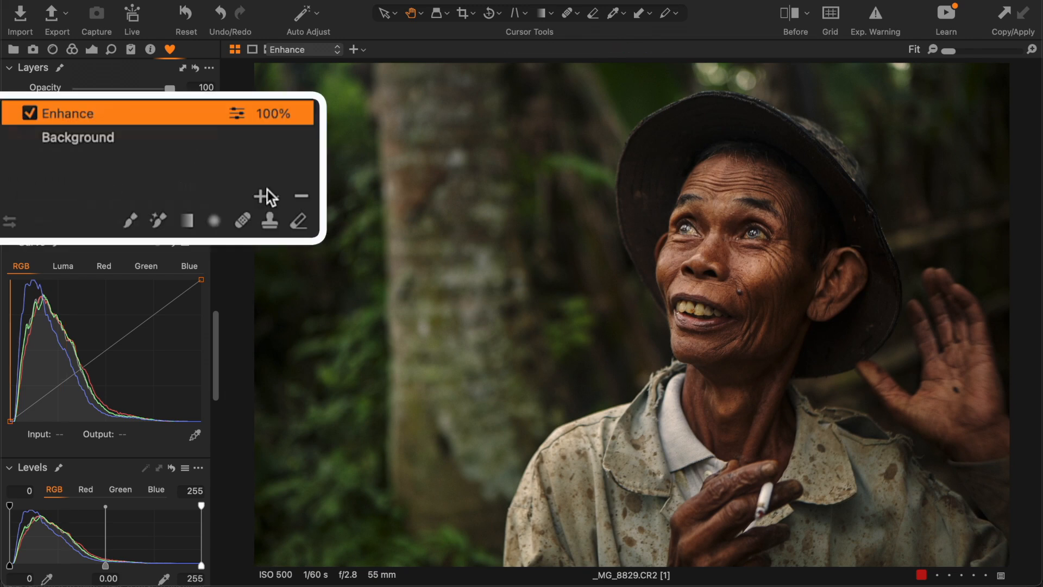
Add a new adjustment layer to the portrait and name it Eyes.
{"action": "left_click", "coordinate": [182, 187]}
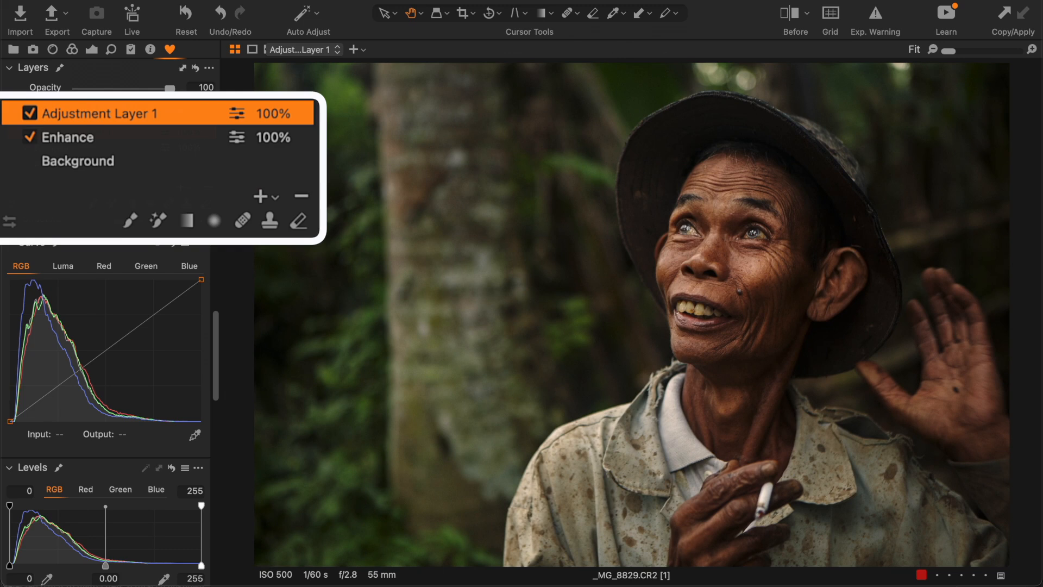
{"action": "double_click", "coordinate": [99, 114]}
{"action": "type", "text": "Eyes"}
{"action": "key", "text": "Return"}
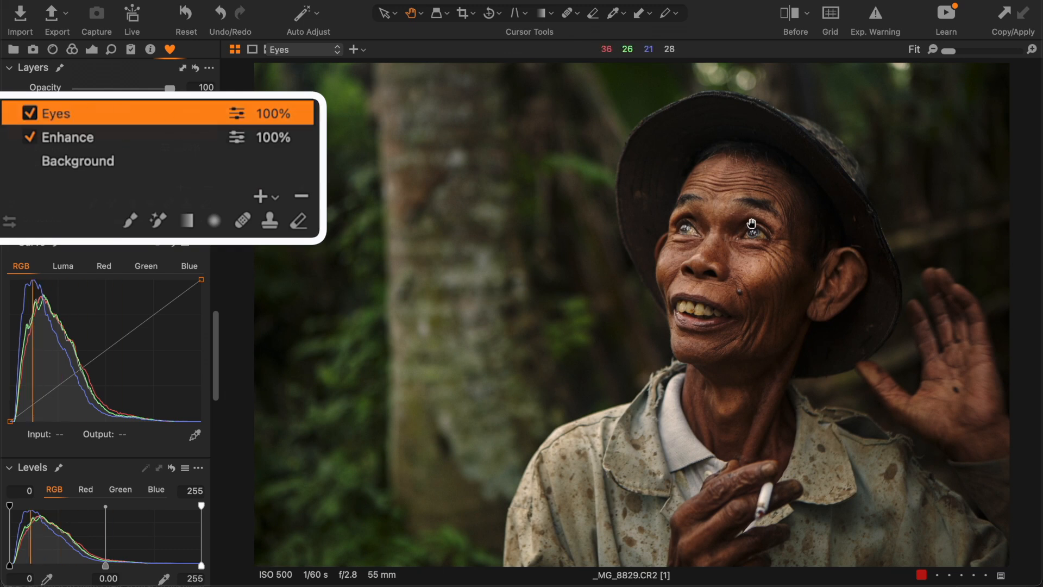
Mask both of the man's eyes on the Eyes layer with a small, soft brush at full opacity, and hide the mask overlay.
{"action": "scroll", "coordinate": [752, 224], "scroll_direction": "up", "scroll_amount": 5}
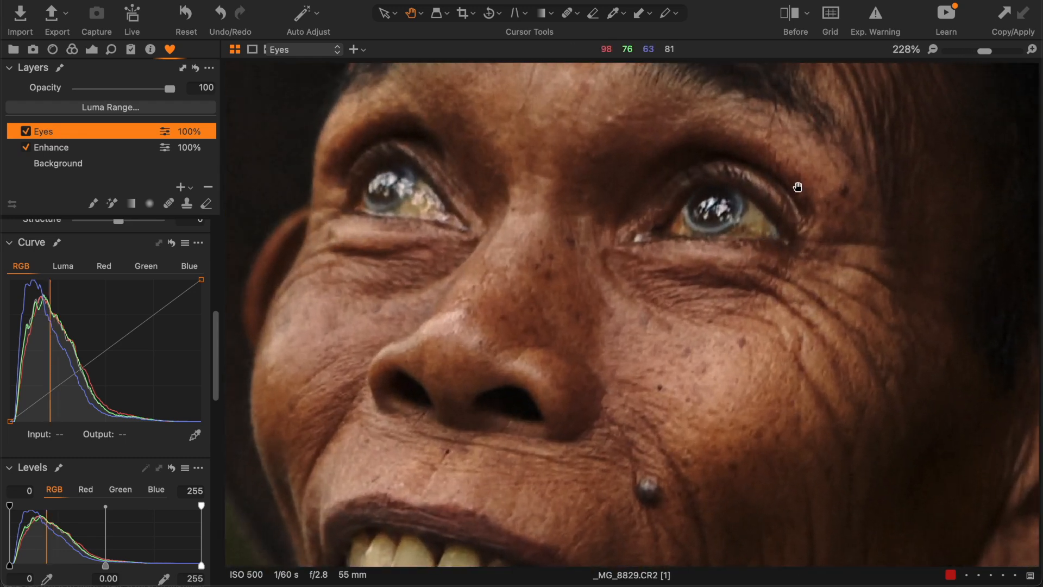
{"action": "left_click_drag", "start_coordinate": [798, 187], "coordinate": [719, 220]}
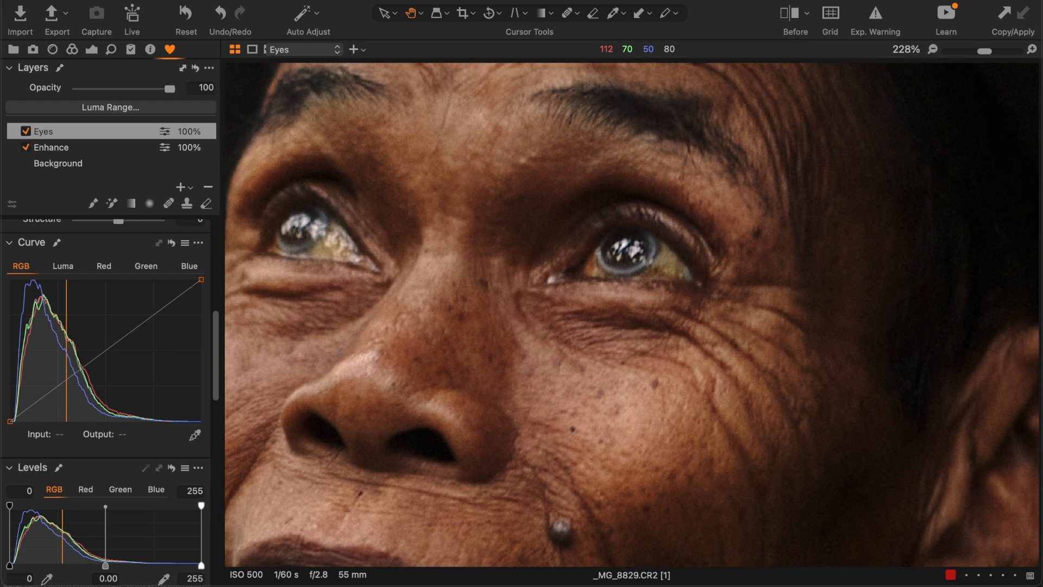
{"action": "key", "text": "b"}
{"action": "key", "text": "["}
{"action": "key", "text": "["}
{"action": "key", "text": "["}
{"action": "key", "text": "["}
{"action": "key", "text": "["}
{"action": "key", "text": "["}
{"action": "key", "text": "["}
{"action": "key", "text": "["}
{"action": "key", "text": "["}
{"action": "key", "text": "["}
{"action": "key", "text": "["}
{"action": "key", "text": "["}
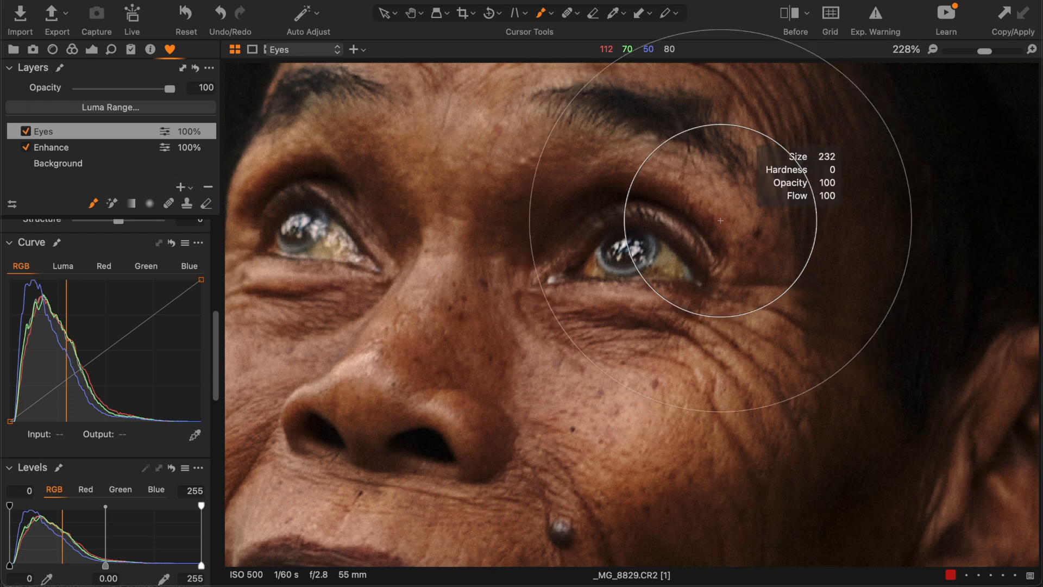
{"action": "key", "text": "["}
{"action": "key", "text": "["}
{"action": "key", "text": "["}
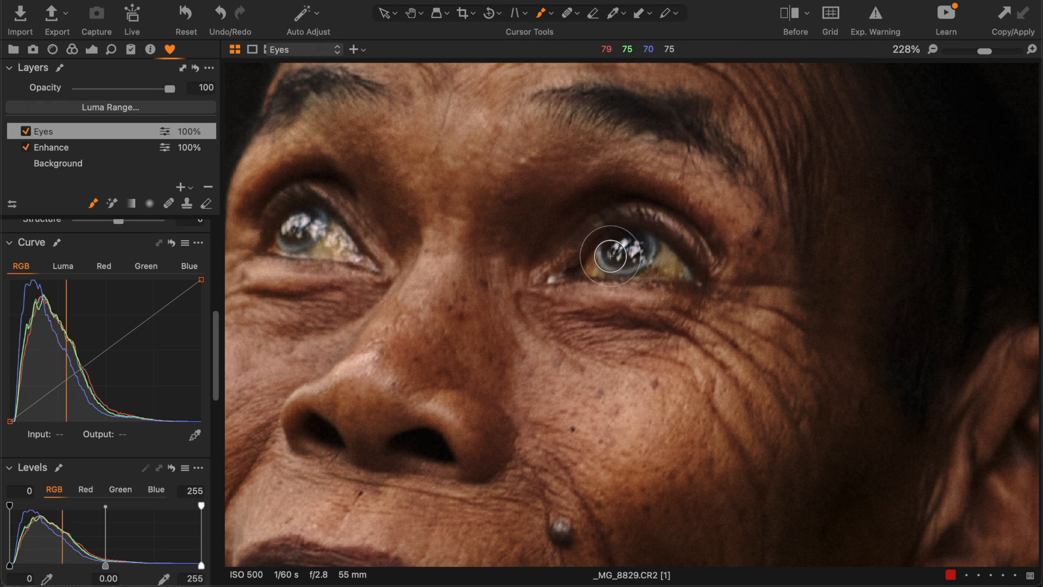
{"action": "key", "text": "["}
{"action": "key", "text": "["}
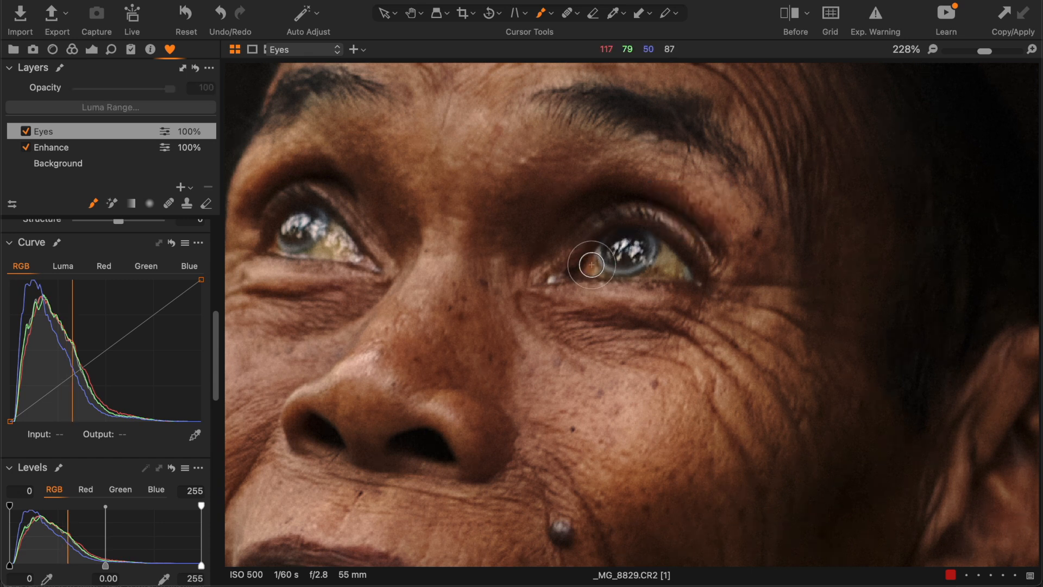
{"action": "mouse_move", "coordinate": [591, 265]}
{"action": "left_mouse_down"}
{"action": "mouse_move", "coordinate": [641, 246]}
{"action": "mouse_move", "coordinate": [660, 256]}
{"action": "mouse_move", "coordinate": [609, 258]}
{"action": "mouse_move", "coordinate": [679, 269]}
{"action": "mouse_move", "coordinate": [622, 261]}
{"action": "left_mouse_up"}
{"action": "mouse_move", "coordinate": [300, 231]}
{"action": "left_mouse_down"}
{"action": "mouse_move", "coordinate": [327, 227]}
{"action": "mouse_move", "coordinate": [286, 240]}
{"action": "mouse_move", "coordinate": [353, 254]}
{"action": "mouse_move", "coordinate": [307, 237]}
{"action": "left_mouse_up"}
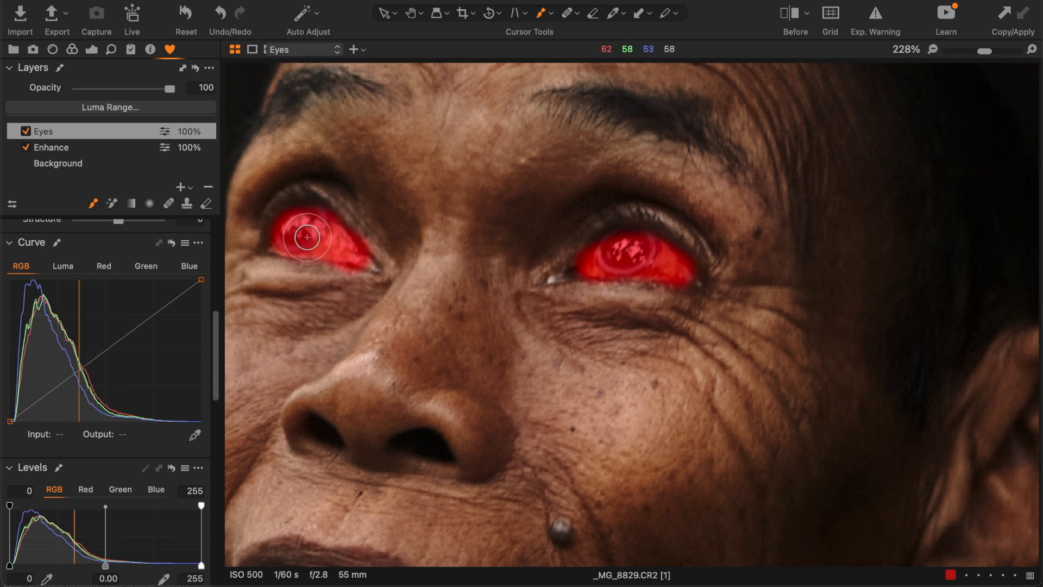
{"action": "key", "text": "m"}
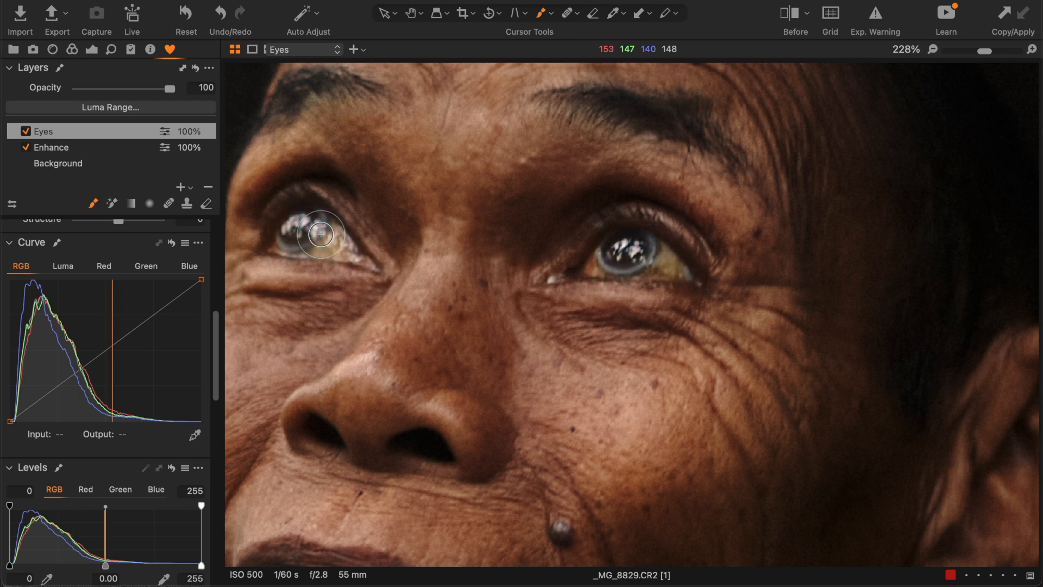
Set the Eyes layer's Shadow to 8 and its Clarity to 7.
{"action": "key", "text": "s"}
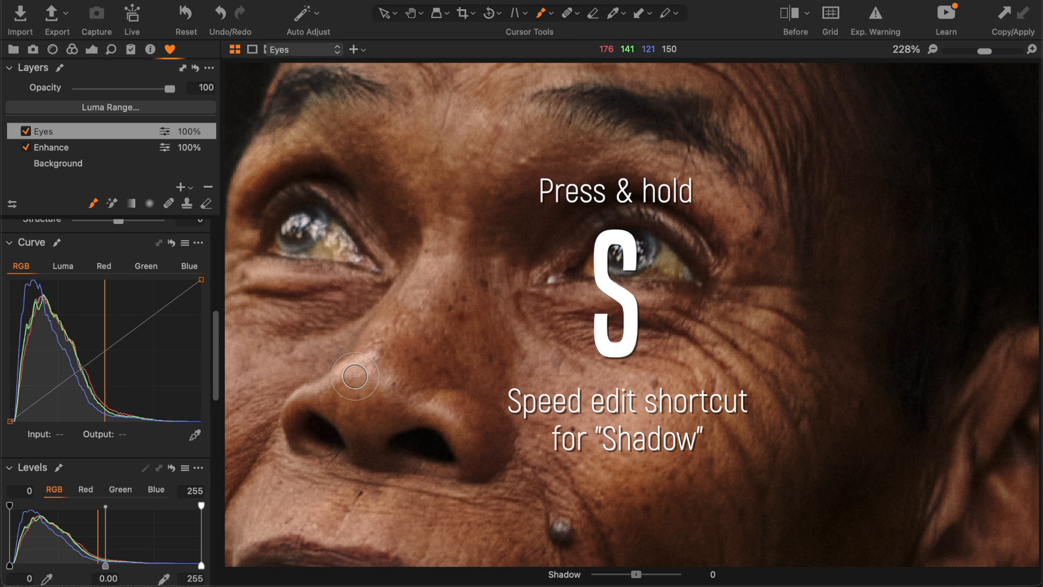
{"action": "scroll", "coordinate": [355, 376], "scroll_direction": "up", "scroll_amount": 6}
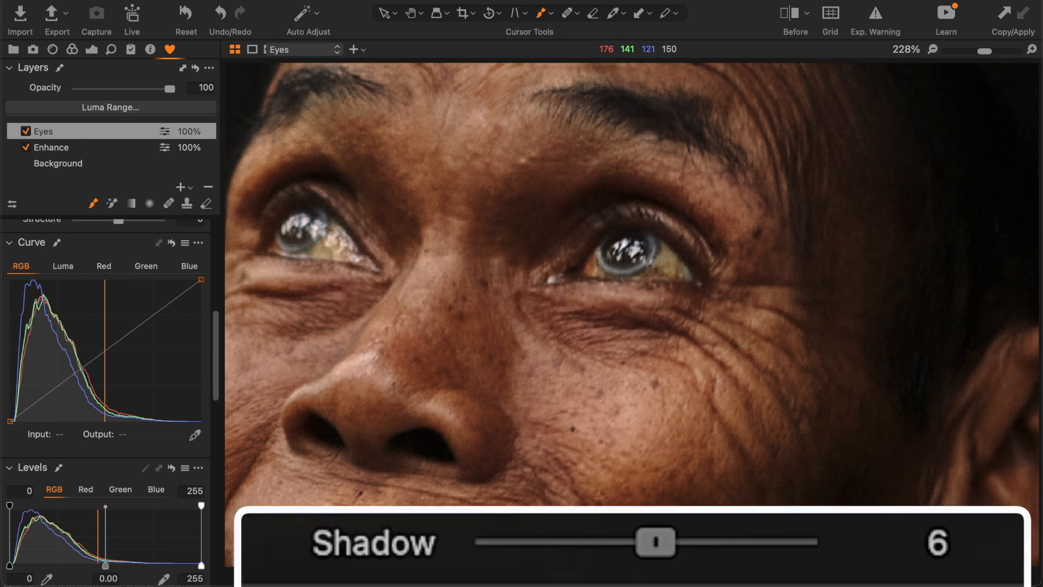
{"action": "scroll", "coordinate": [355, 376], "scroll_direction": "up", "scroll_amount": 1}
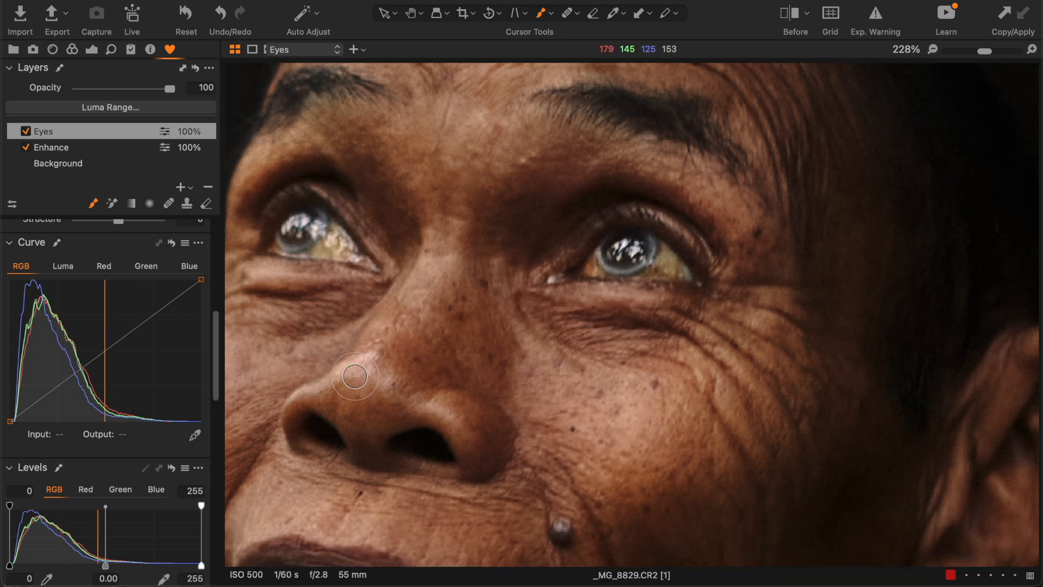
{"action": "key", "text": "z"}
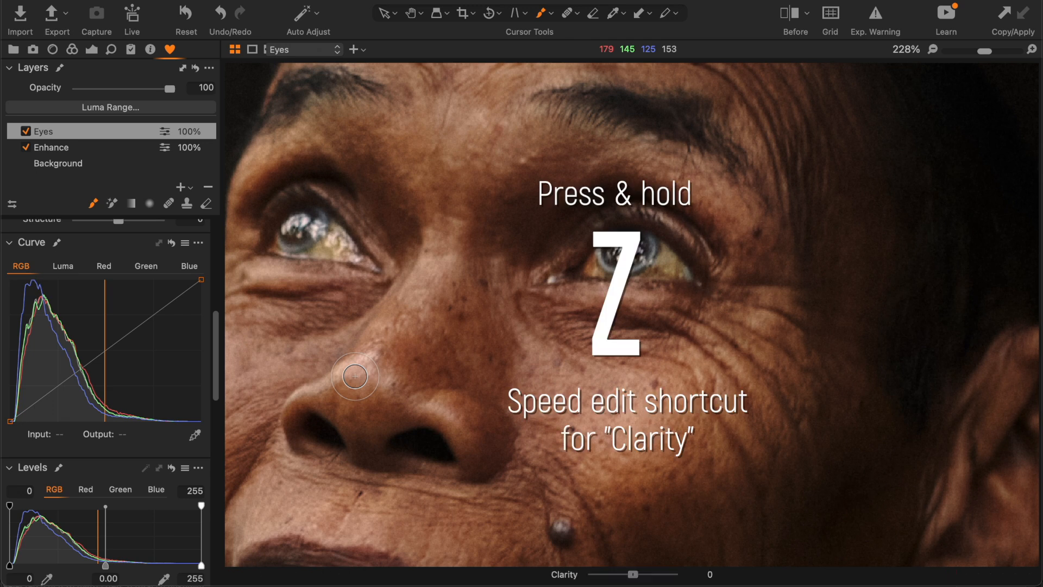
{"action": "scroll", "coordinate": [355, 376], "scroll_direction": "up", "scroll_amount": 1}
{"action": "scroll", "coordinate": [354, 376], "scroll_direction": "up", "scroll_amount": 5}
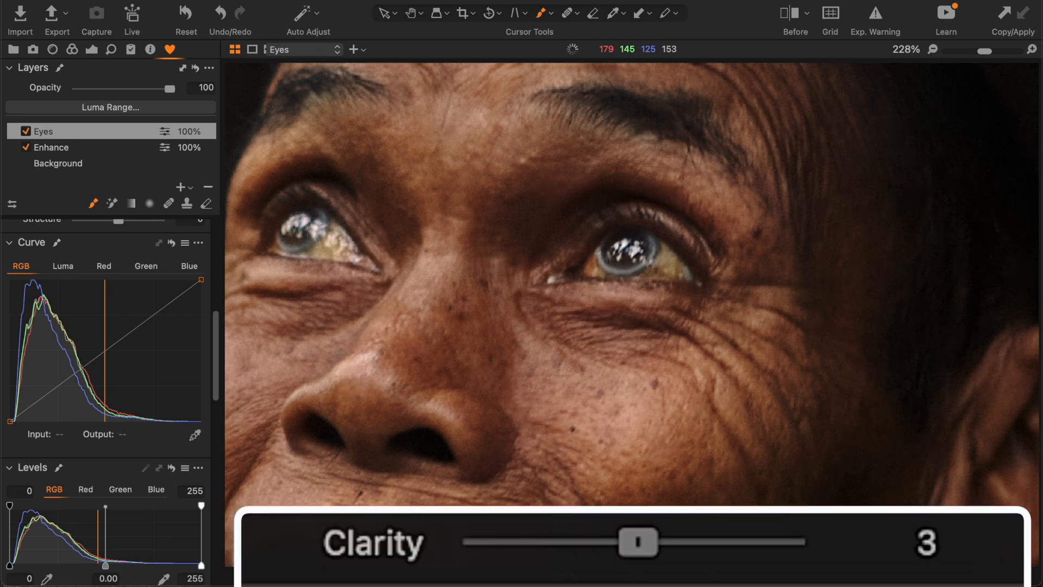
{"action": "scroll", "coordinate": [355, 376], "scroll_direction": "up", "scroll_amount": 1}
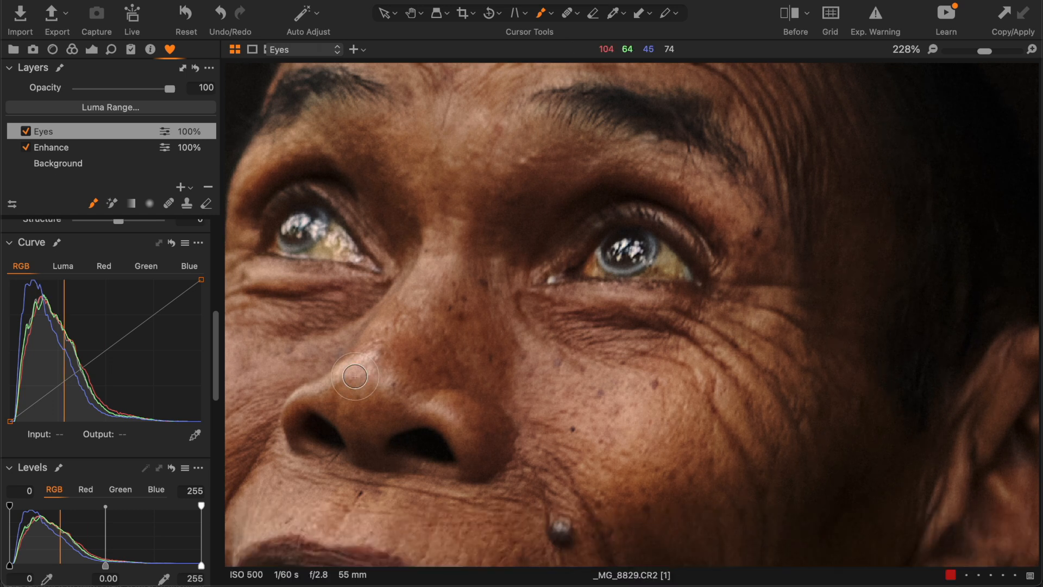
Compare the man's eyes with the Eyes layer off and on, both up close and in the whole photo.
{"action": "left_click", "coordinate": [26, 132]}
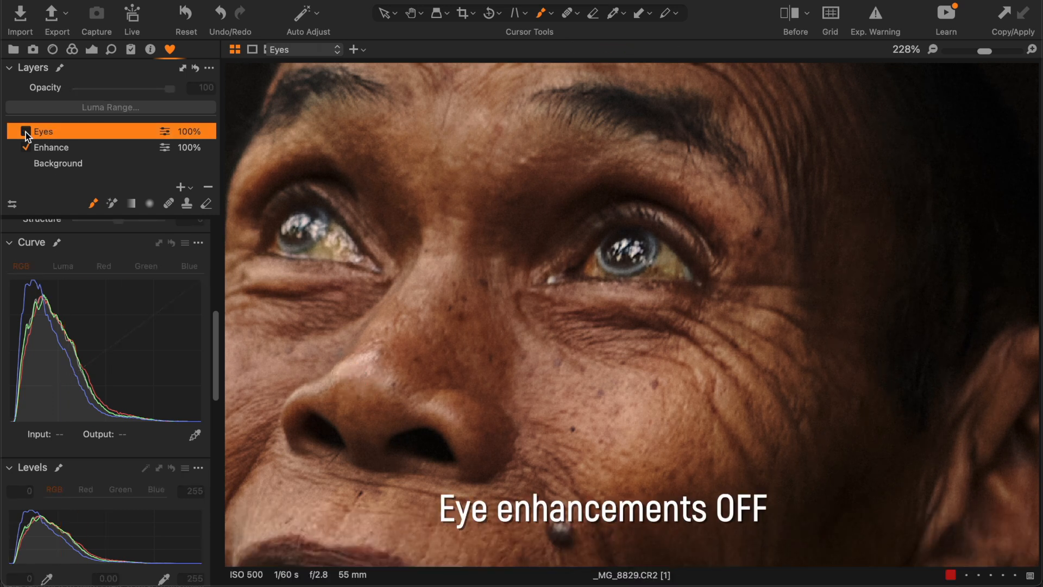
{"action": "left_click", "coordinate": [25, 132]}
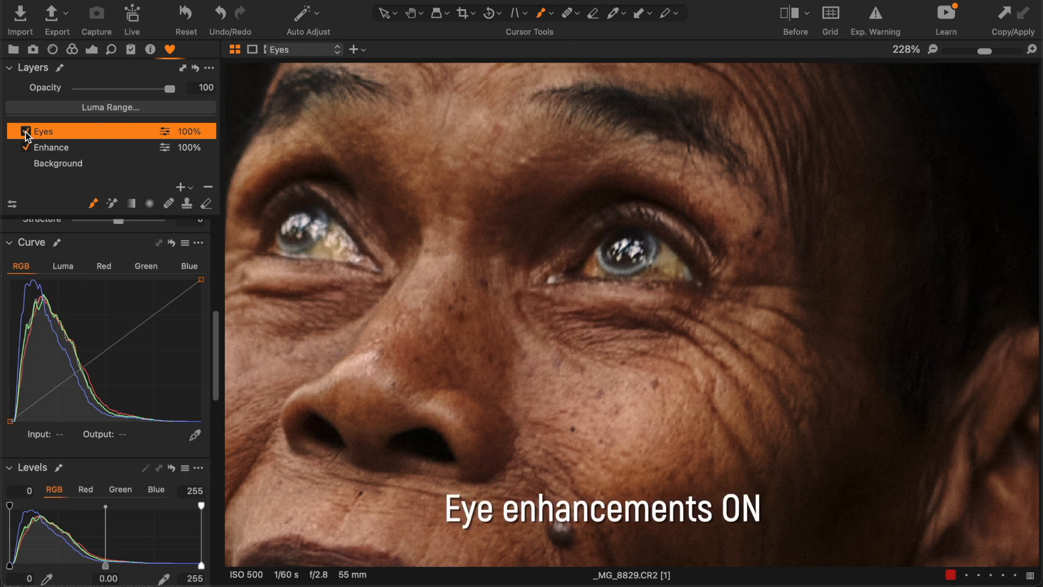
{"action": "left_click", "coordinate": [26, 133]}
{"action": "left_click", "coordinate": [26, 132]}
{"action": "scroll", "coordinate": [588, 347], "scroll_direction": "down", "scroll_amount": 4}
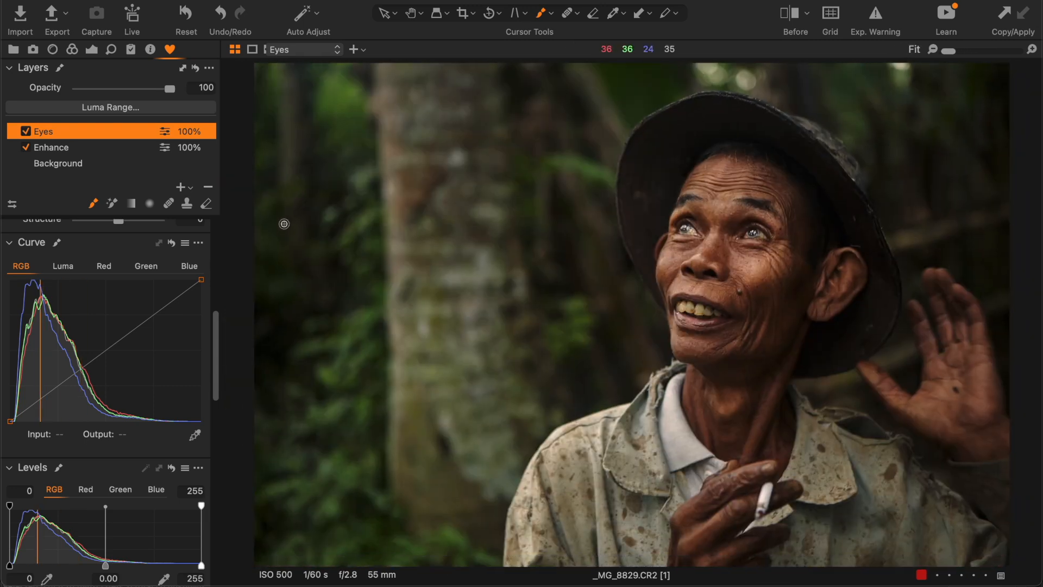
{"action": "left_click", "coordinate": [26, 132]}
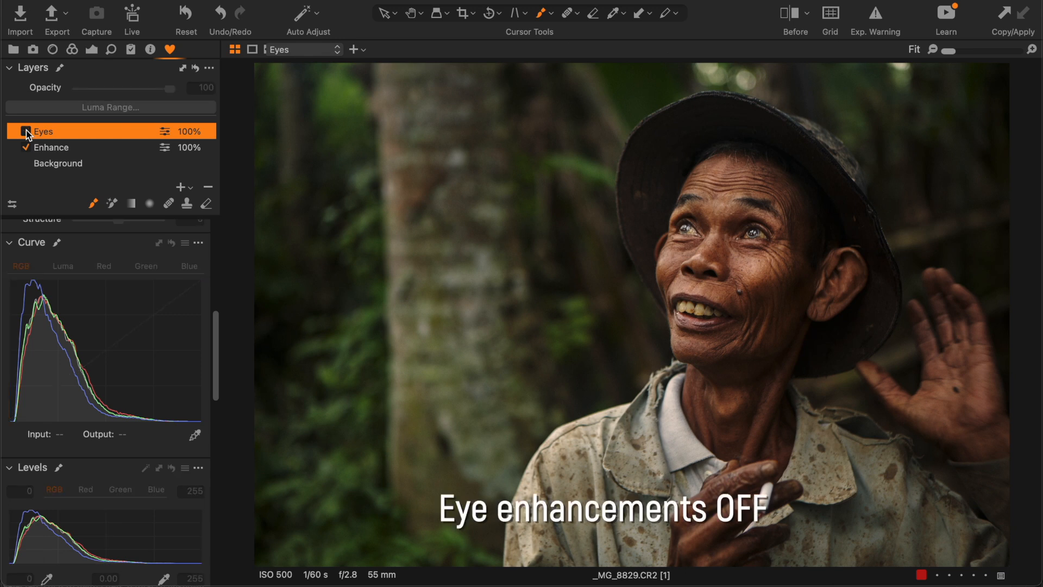
{"action": "left_click", "coordinate": [26, 132]}
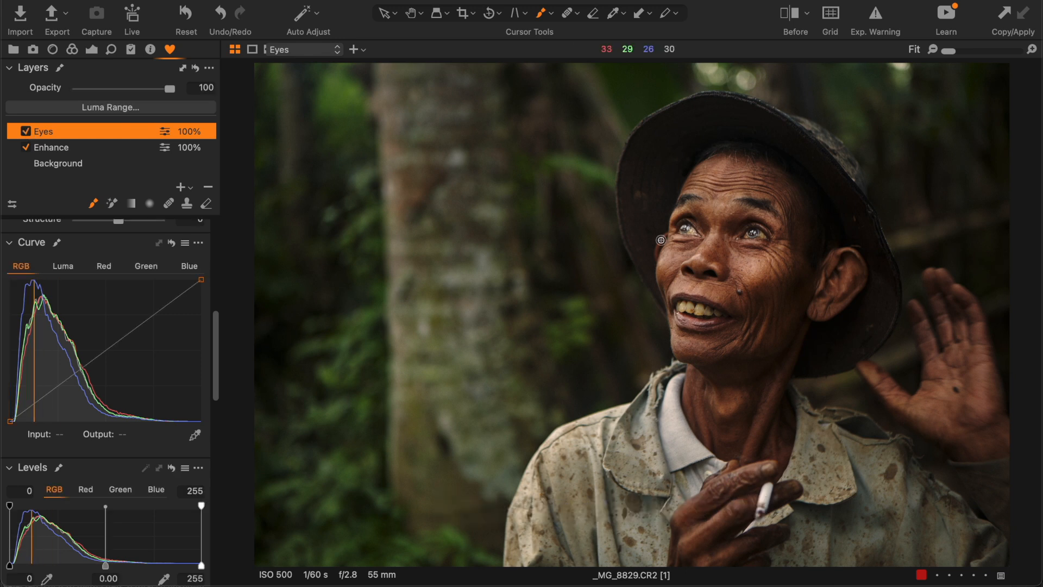
Try brightening the eyes further by setting the Eyes layer's Exposure to 0.24.
{"action": "scroll", "coordinate": [660, 239], "scroll_direction": "up", "scroll_amount": 3}
{"action": "left_click_drag", "start_coordinate": [817, 262], "coordinate": [592, 313]}
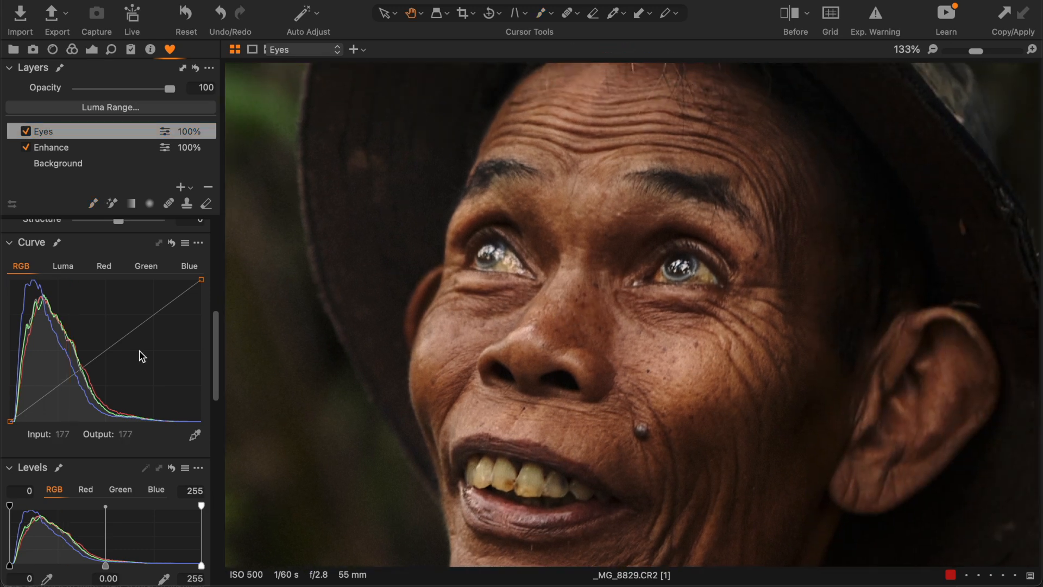
{"action": "scroll", "coordinate": [140, 356], "scroll_direction": "up", "scroll_amount": 10}
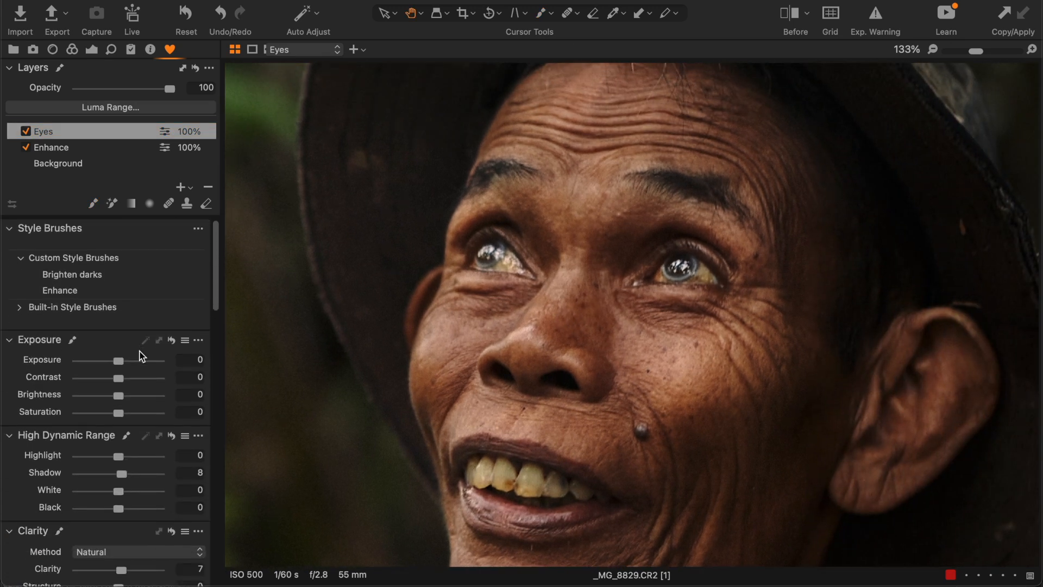
{"action": "left_click_drag", "start_coordinate": [122, 361], "coordinate": [132, 361]}
{"action": "left_click_drag", "start_coordinate": [239, 362], "coordinate": [223, 358]}
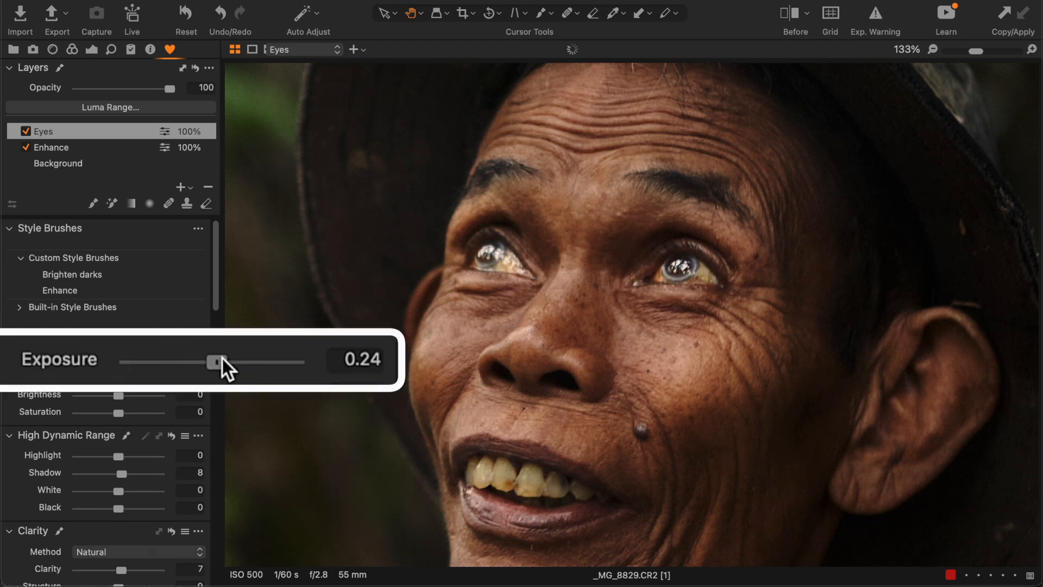
Judge the brightened eyes in the whole photo and up close, and undo the Exposure change.
{"action": "left_click", "coordinate": [611, 343]}
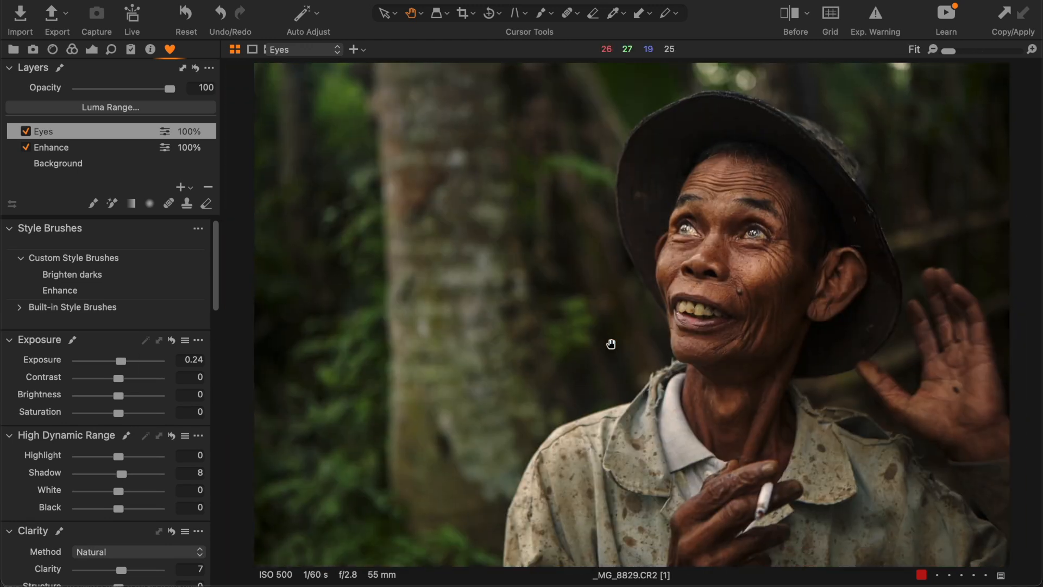
{"action": "left_click", "coordinate": [781, 242]}
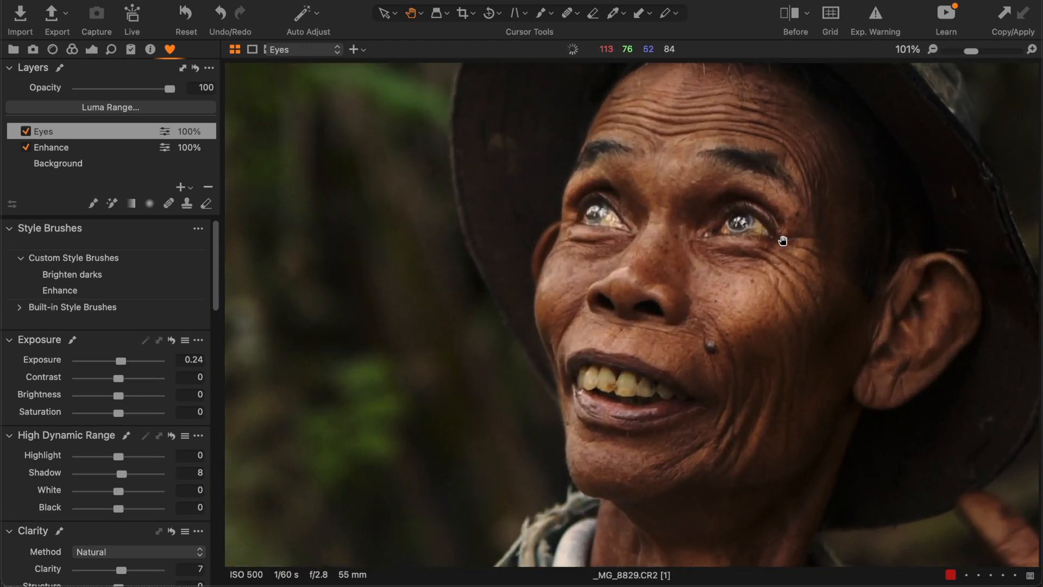
{"action": "left_click", "coordinate": [783, 241]}
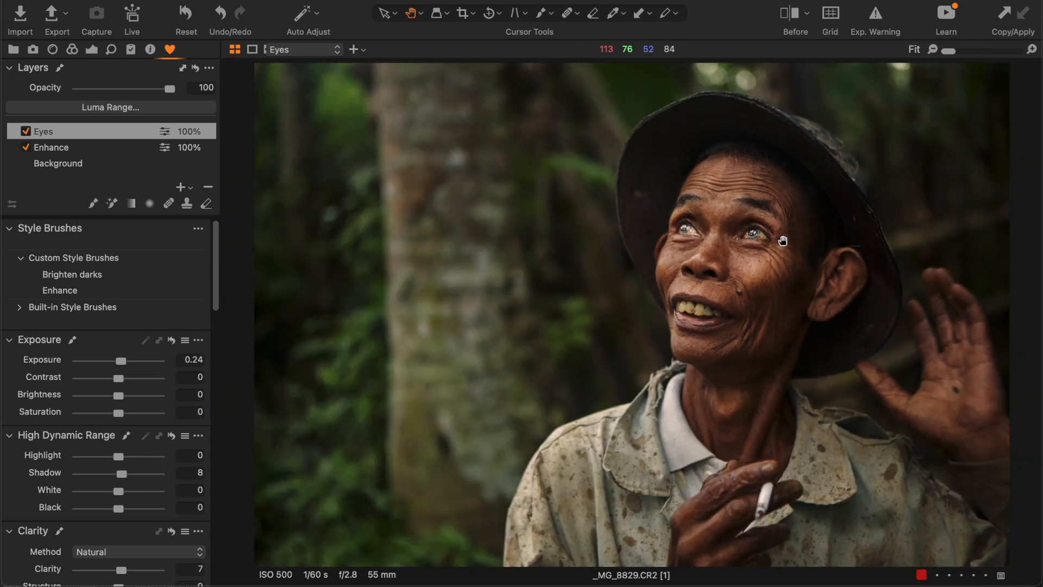
{"action": "left_click", "coordinate": [783, 240]}
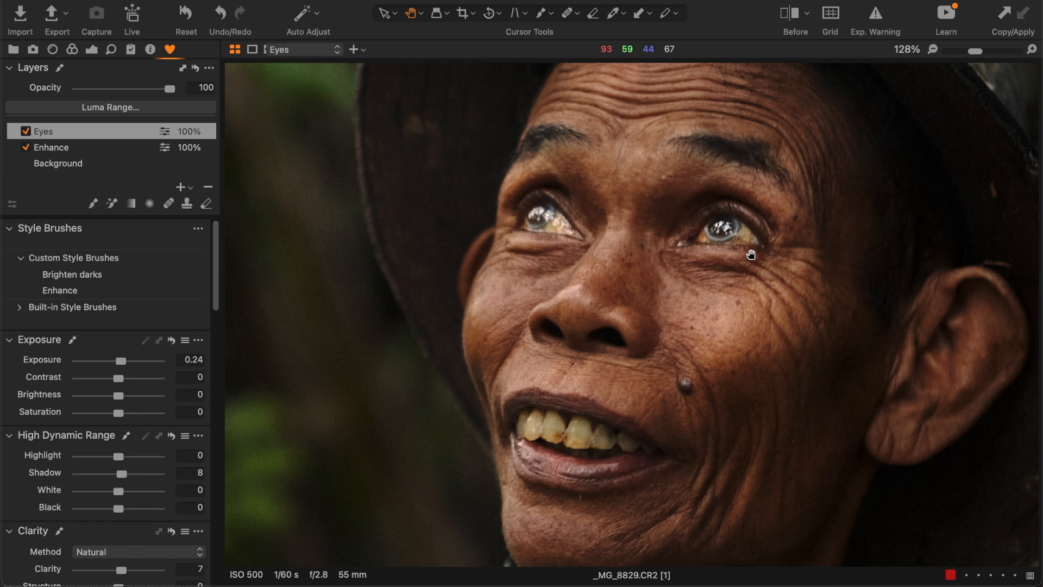
{"action": "left_click", "coordinate": [752, 255]}
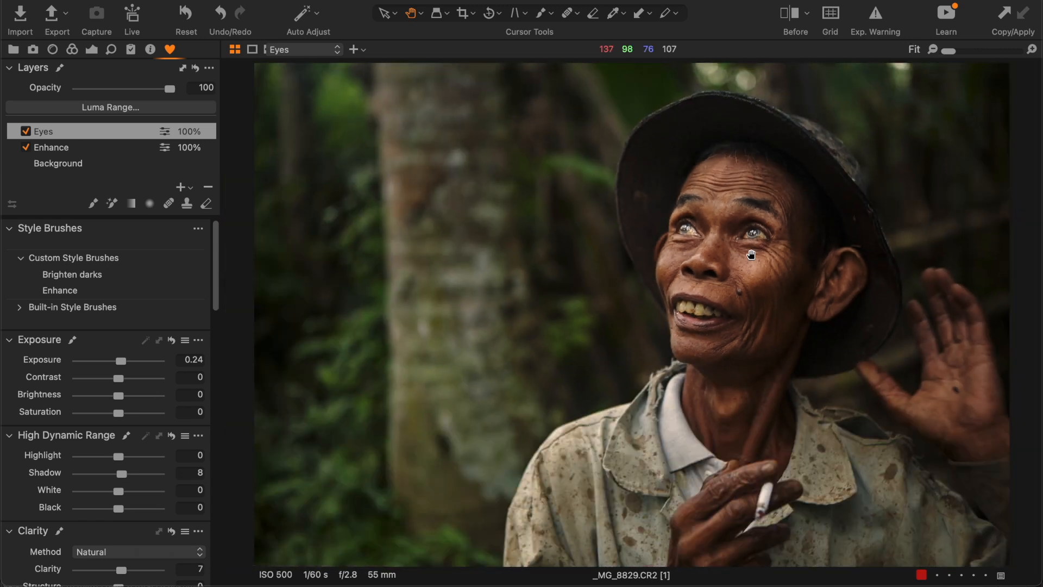
{"action": "key", "text": "super+z"}
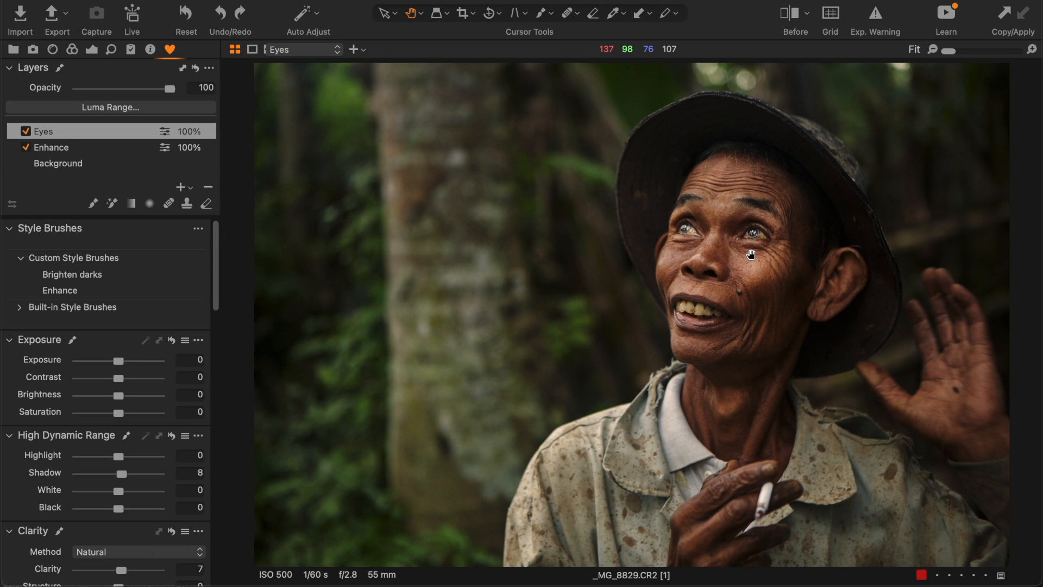
Compare the edited portrait with its unedited Before version.
{"action": "key", "text": "y"}
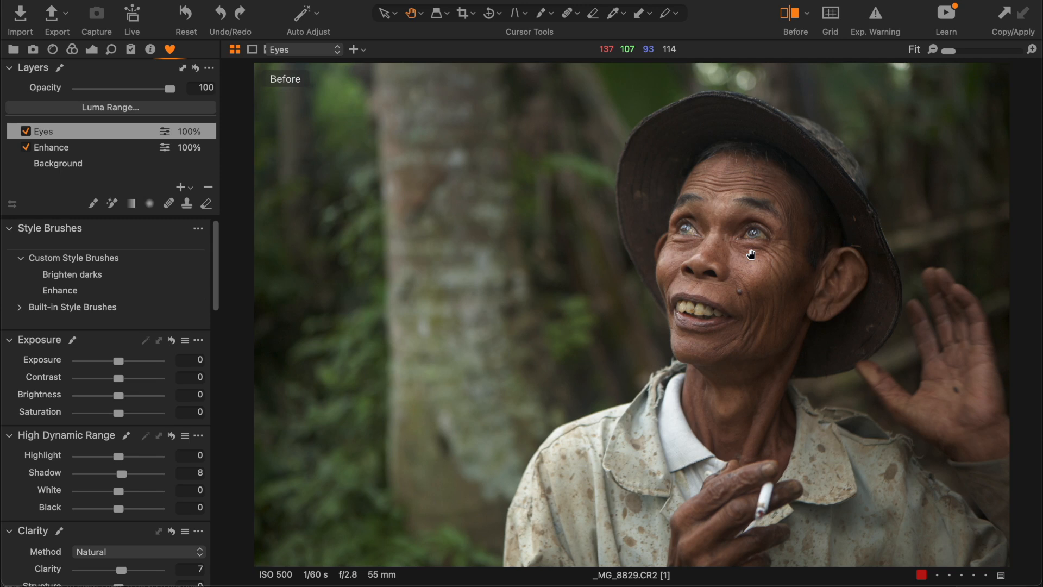
{"action": "key", "text": "y"}
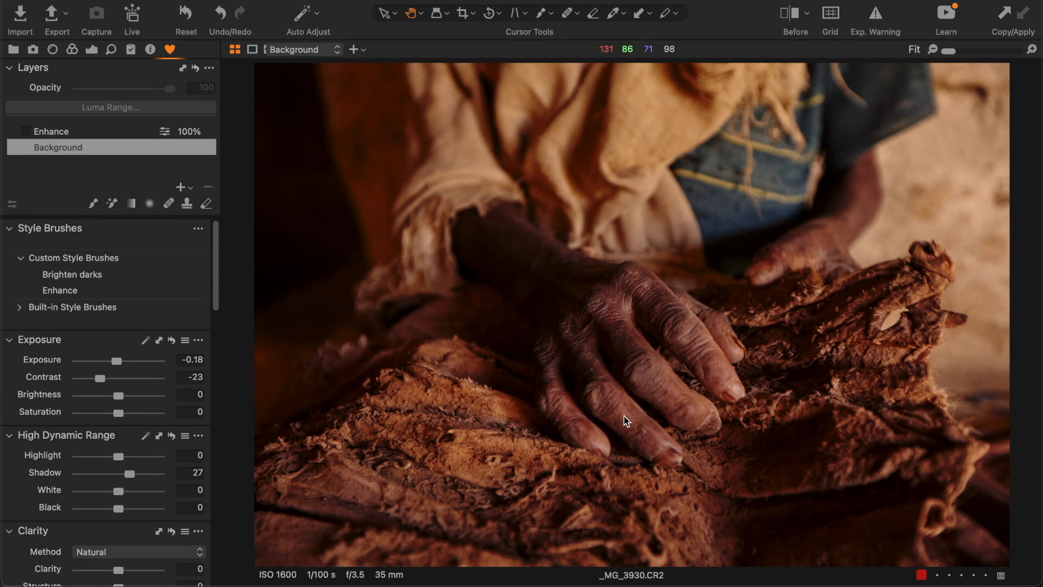
Examine the photo of the weathered hand up close and as a whole with its Enhance layer off.
{"action": "scroll", "coordinate": [585, 354], "scroll_direction": "up", "scroll_amount": 5}
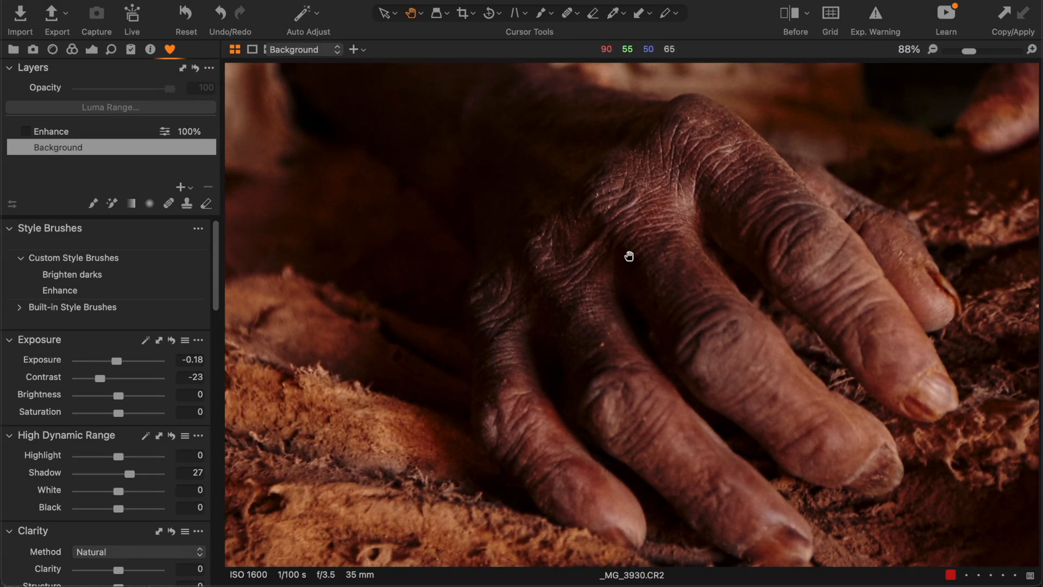
{"action": "scroll", "coordinate": [712, 371], "scroll_direction": "down", "scroll_amount": 5}
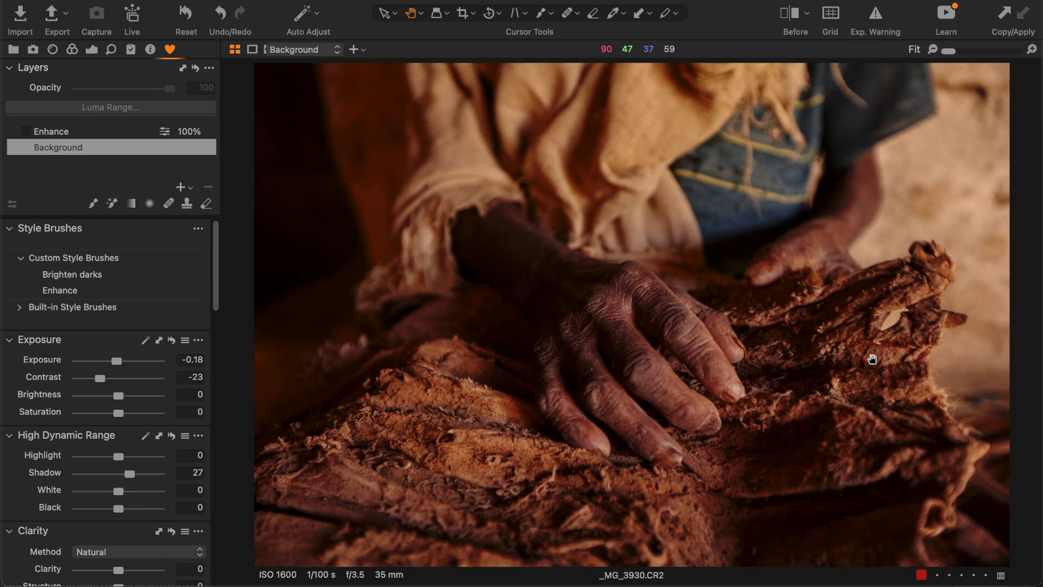
Compare the whole hand photo with its Enhance layer switched on and off.
{"action": "left_click", "coordinate": [70, 132]}
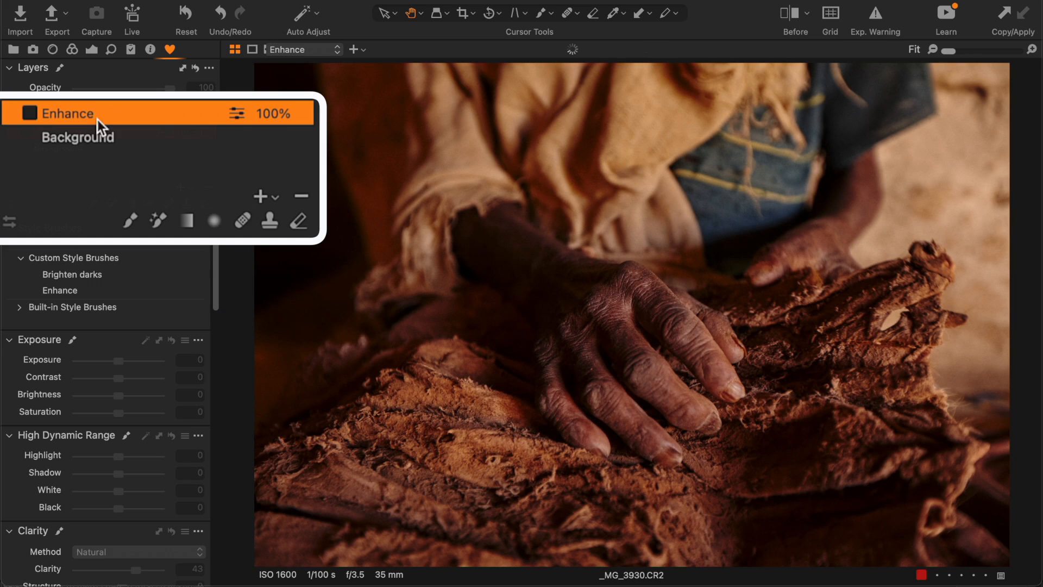
{"action": "left_click", "coordinate": [28, 112]}
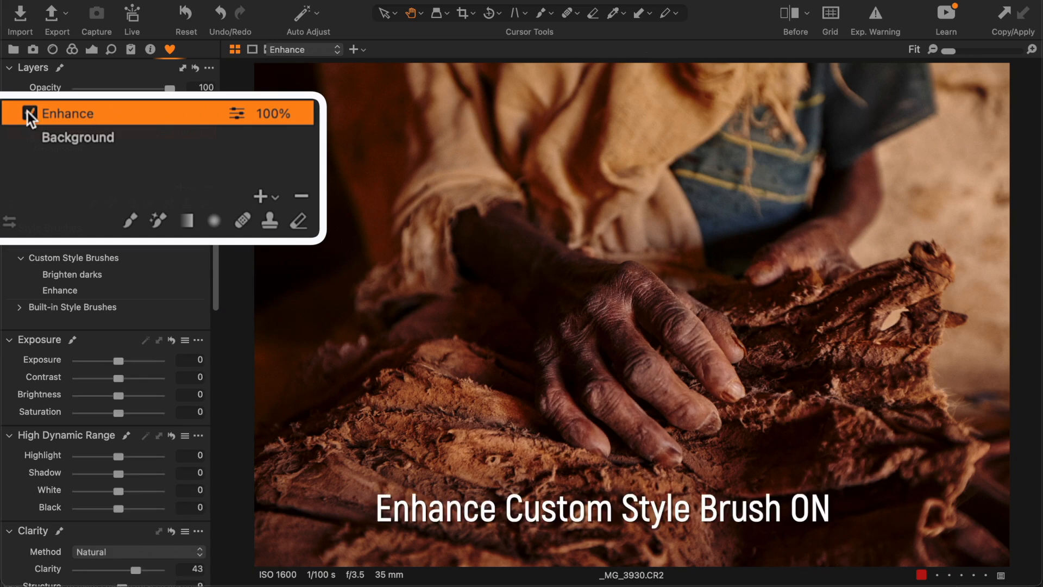
{"action": "left_click", "coordinate": [25, 131]}
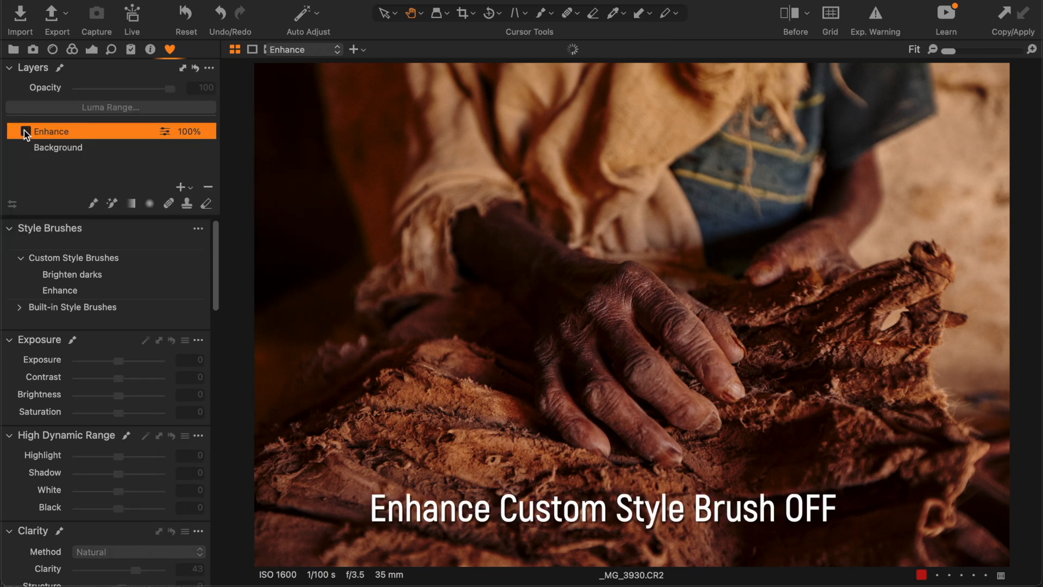
Compare the Enhance layer's effect on the hand up close, leave it on, and show its mask overlay over the whole photo.
{"action": "scroll", "coordinate": [613, 368], "scroll_direction": "up", "scroll_amount": 6}
{"action": "scroll", "coordinate": [613, 368], "scroll_direction": "down", "scroll_amount": 3}
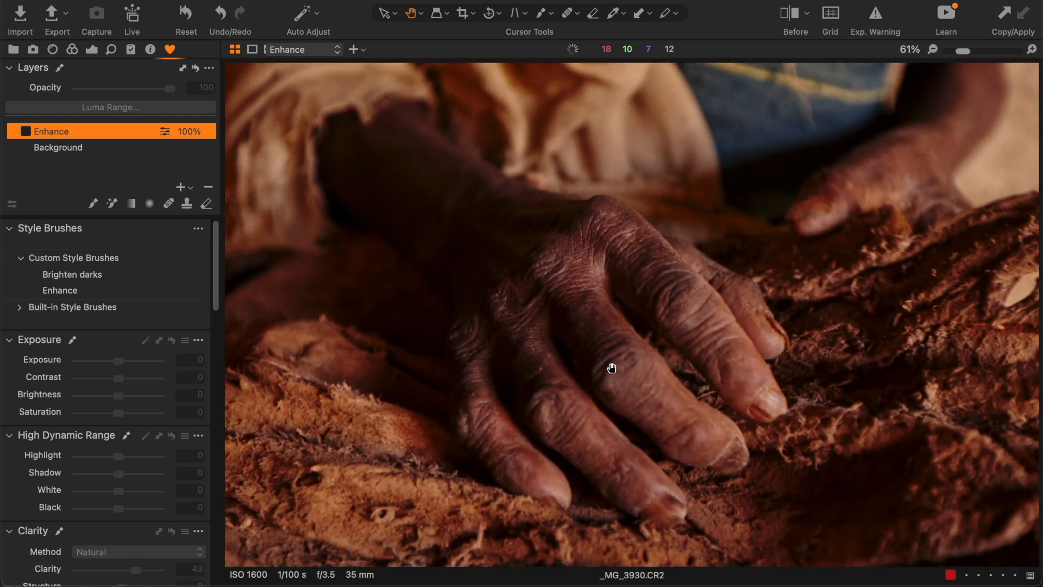
{"action": "left_click", "coordinate": [26, 133]}
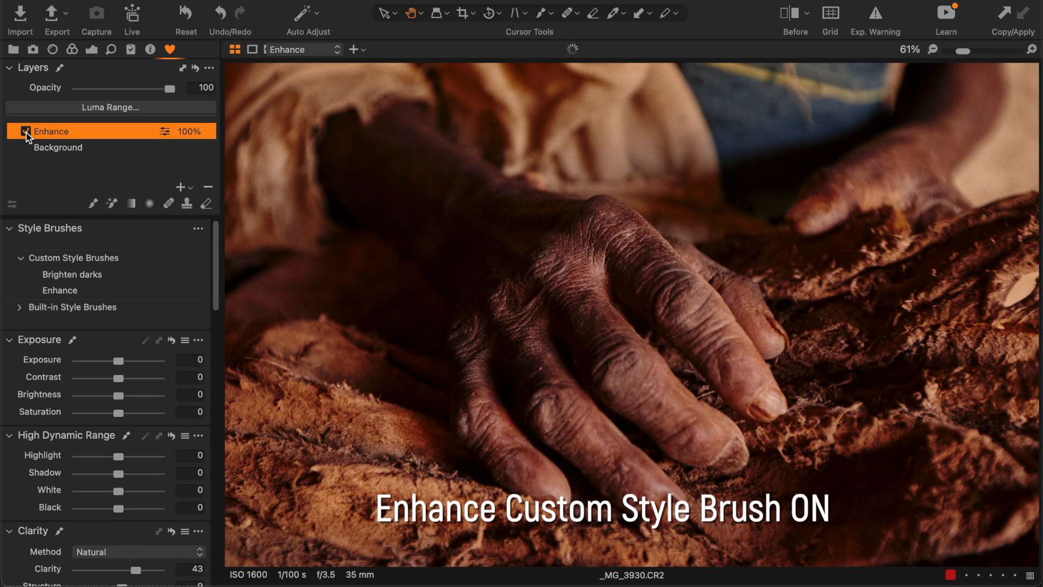
{"action": "left_click", "coordinate": [27, 132]}
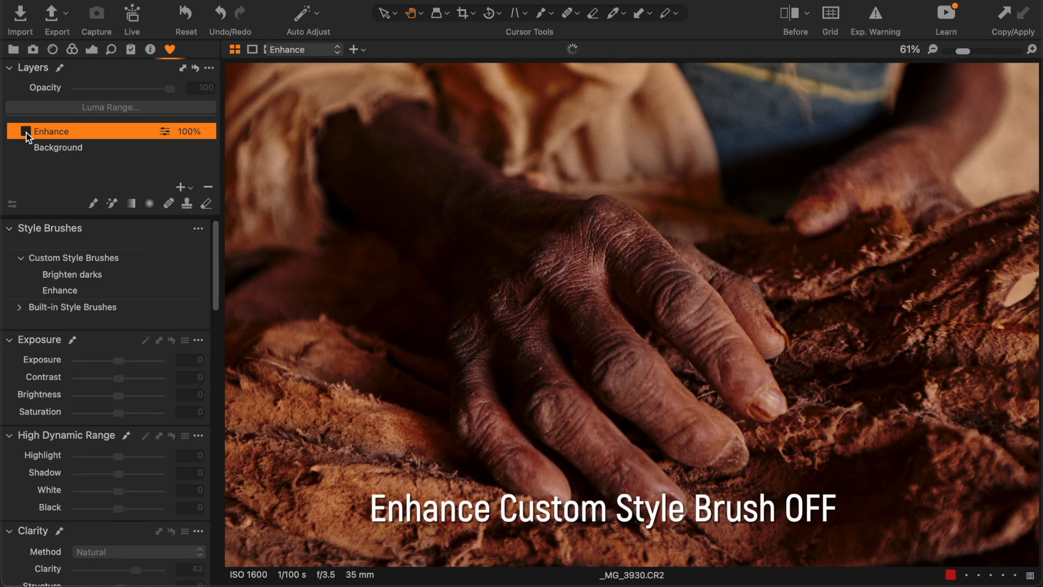
{"action": "left_click", "coordinate": [26, 133]}
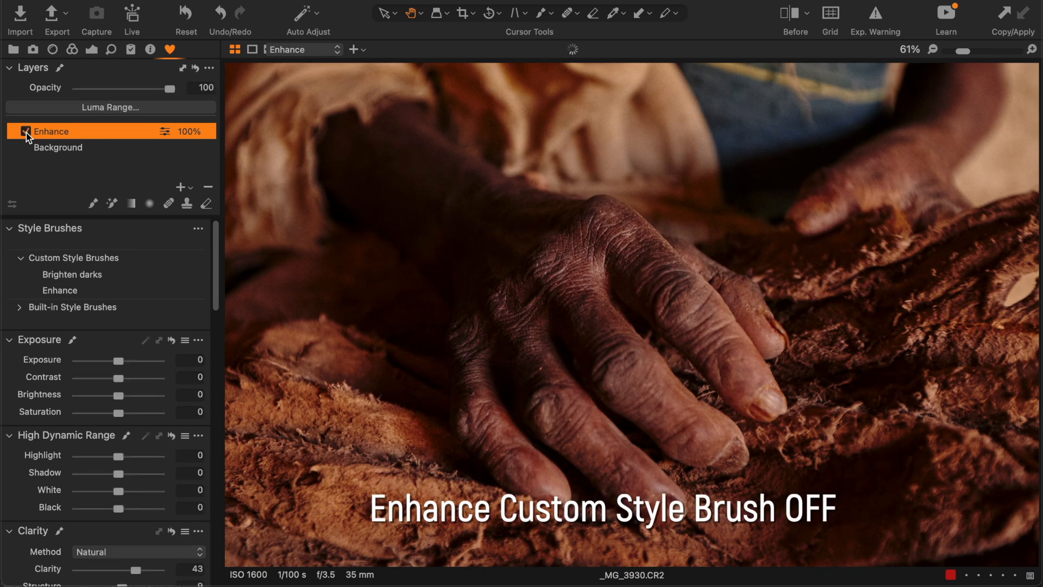
{"action": "double_click", "coordinate": [513, 308]}
{"action": "key", "text": "m"}
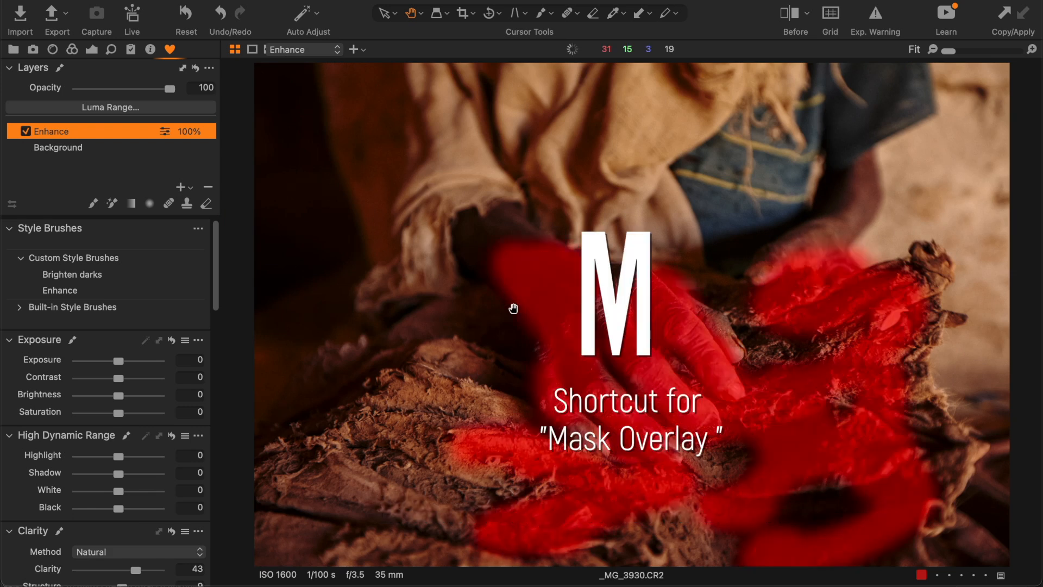
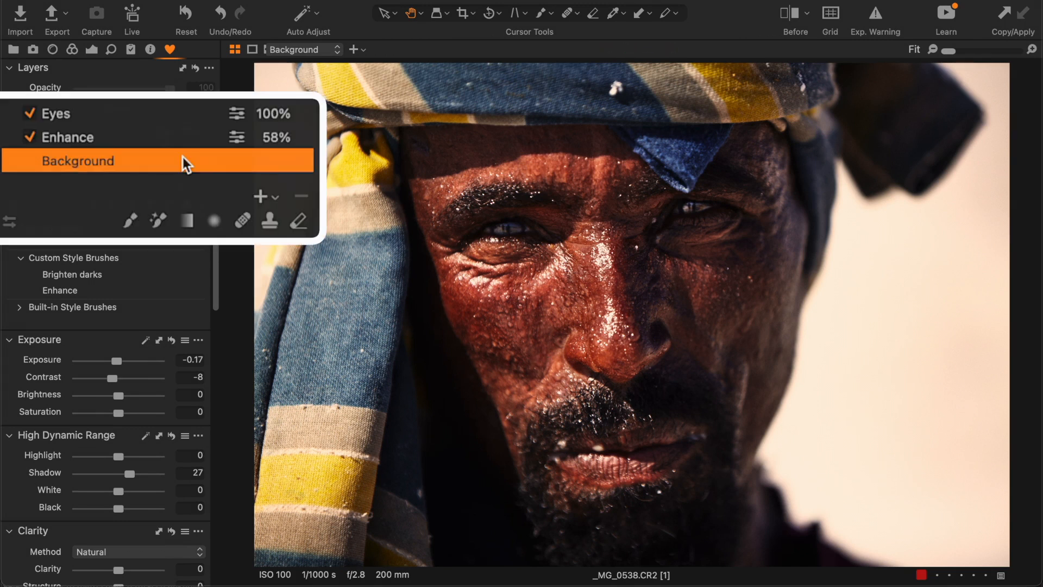
Compare the turbaned man's portrait with the Enhance layer off and on, and examine the enhanced skin up close.
{"action": "left_click", "coordinate": [65, 147]}
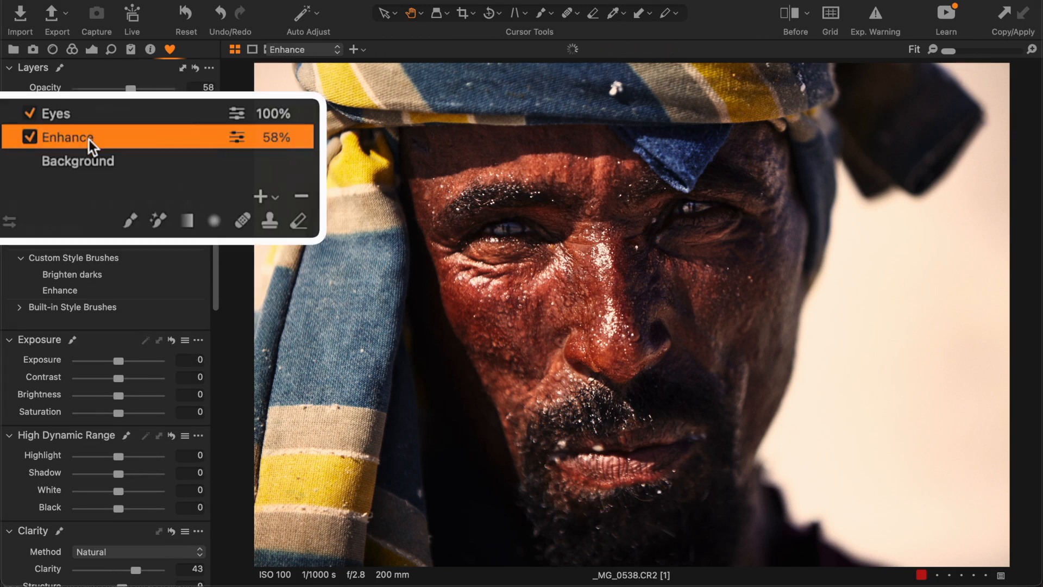
{"action": "left_click", "coordinate": [31, 139]}
{"action": "left_click", "coordinate": [31, 139]}
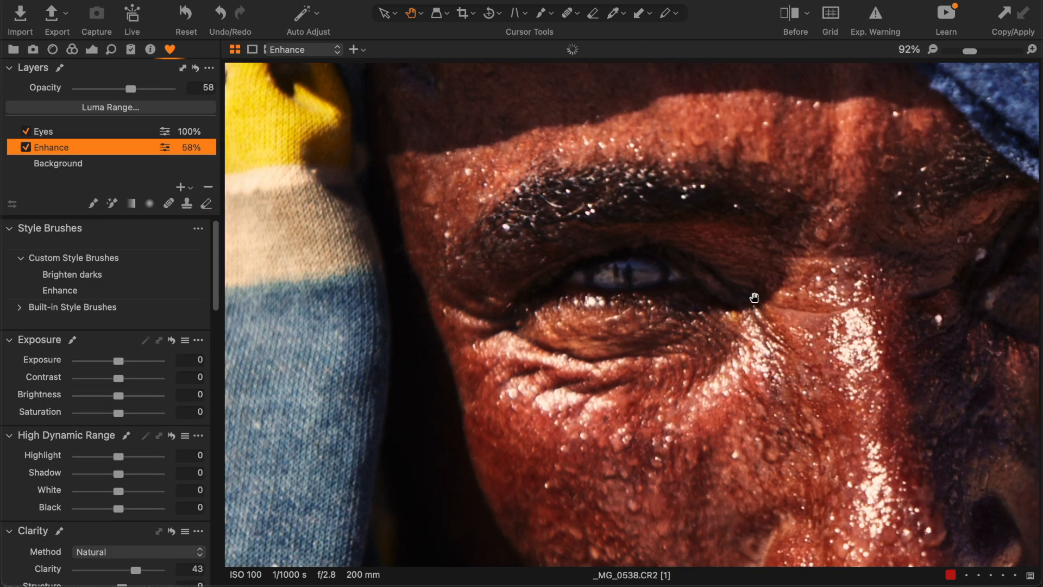
{"action": "left_click_drag", "start_coordinate": [755, 298], "coordinate": [553, 169]}
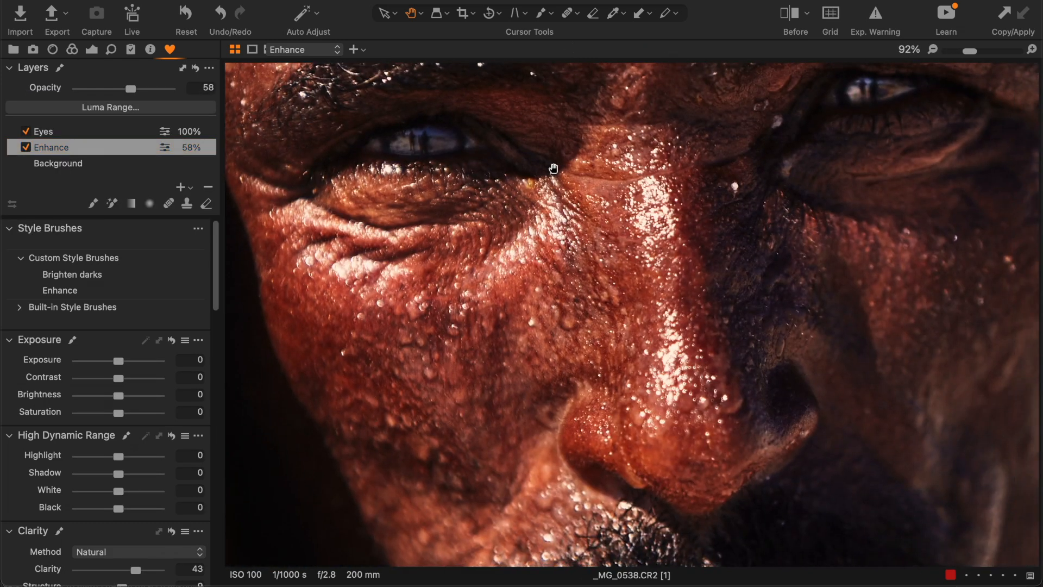
{"action": "left_click_drag", "start_coordinate": [772, 275], "coordinate": [826, 355]}
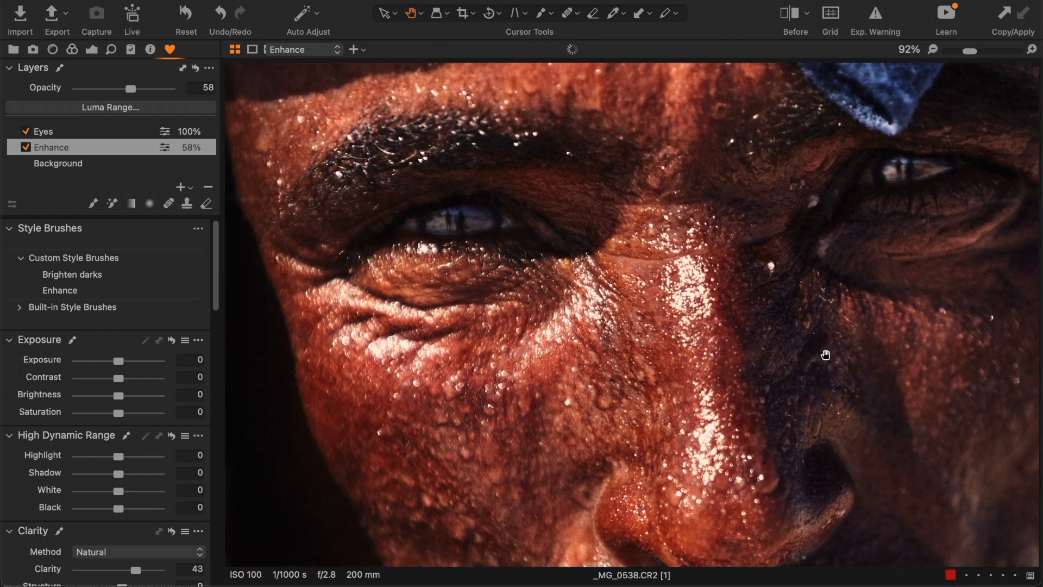
{"action": "double_click", "coordinate": [826, 354]}
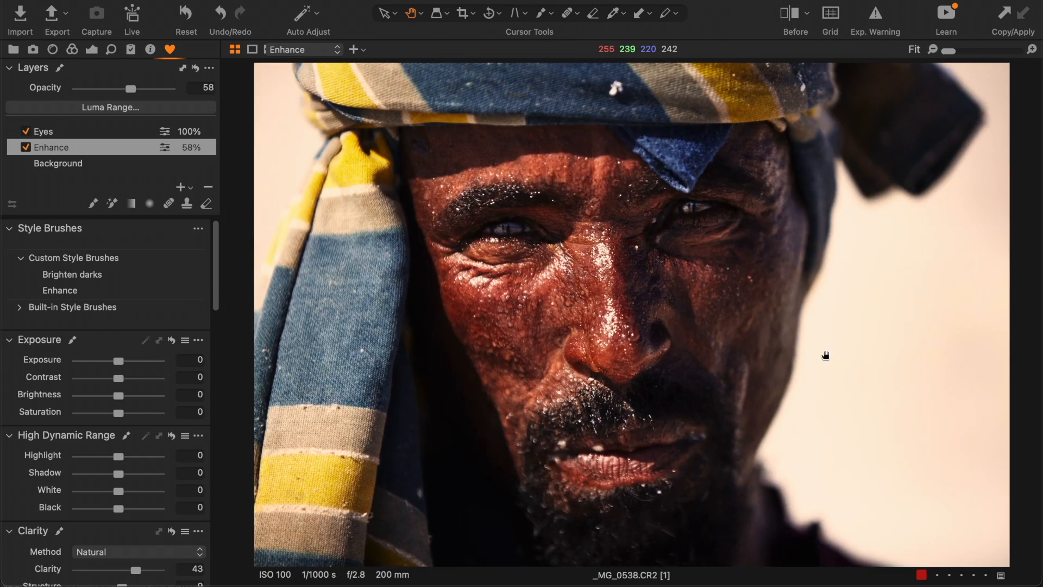
Compare the portrait's eyes with the Eyes layer switched off and back on.
{"action": "left_click", "coordinate": [59, 132]}
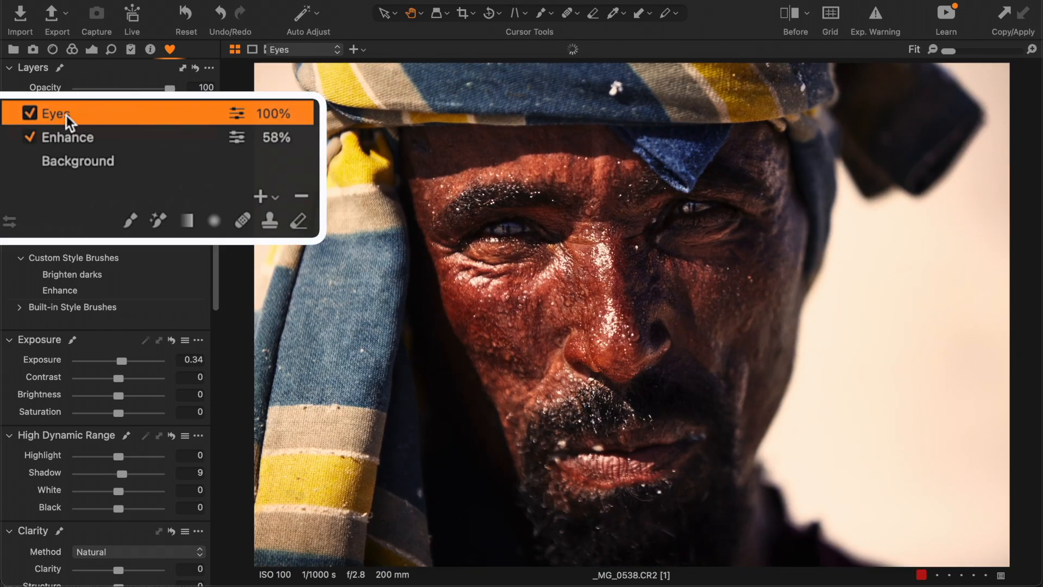
{"action": "left_click", "coordinate": [31, 114]}
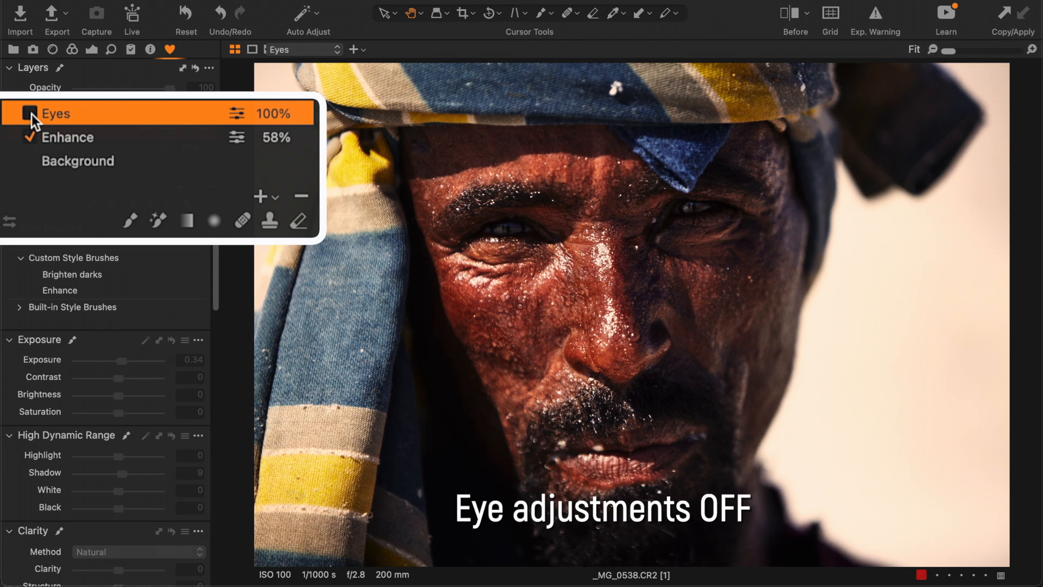
{"action": "left_click", "coordinate": [31, 115]}
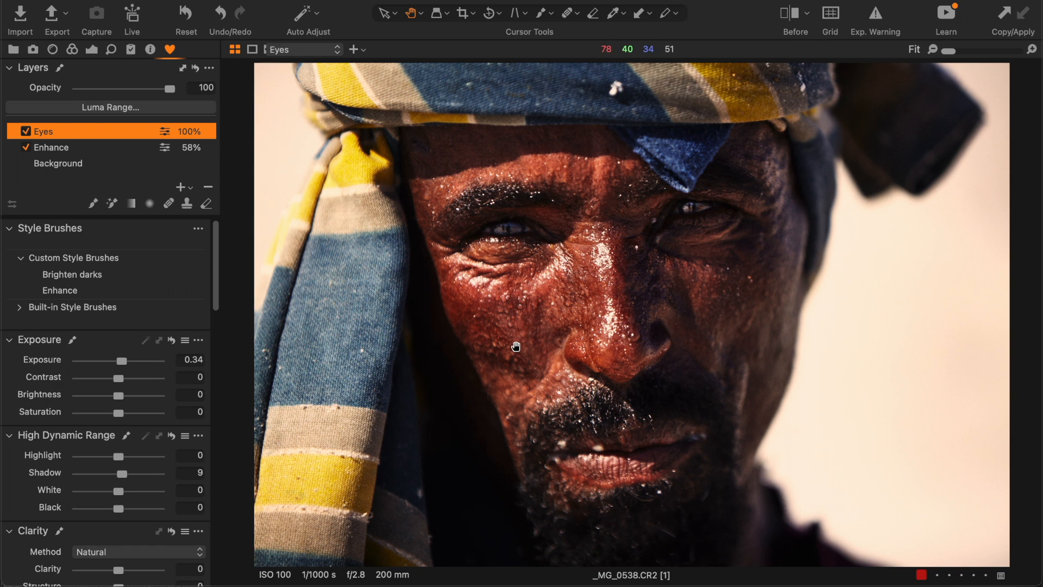
Examine the Background layer's RGB Curve and Levels adjustments.
{"action": "scroll", "coordinate": [130, 398], "scroll_direction": "down", "scroll_amount": 10}
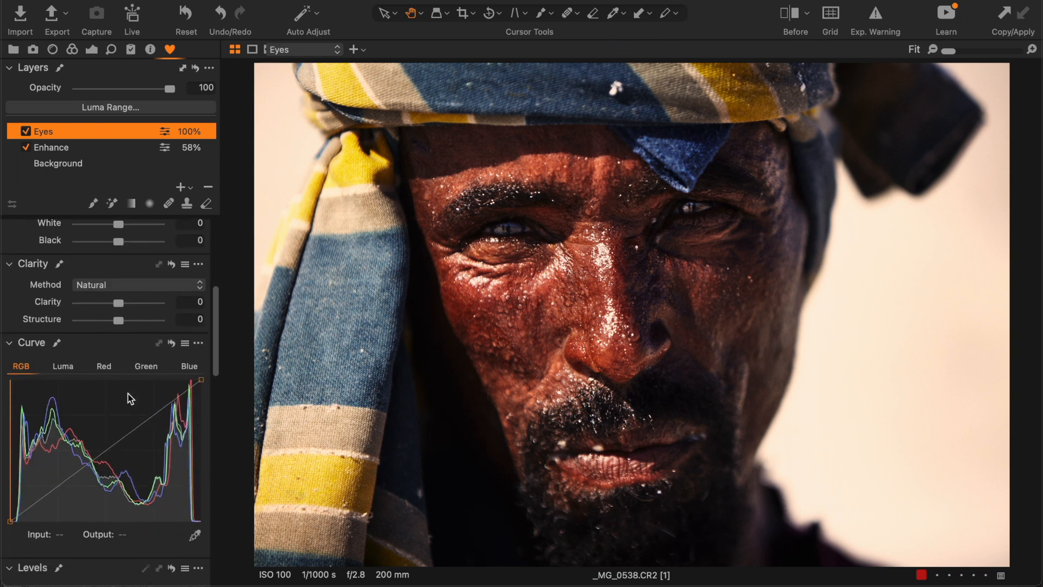
{"action": "left_click", "coordinate": [76, 166]}
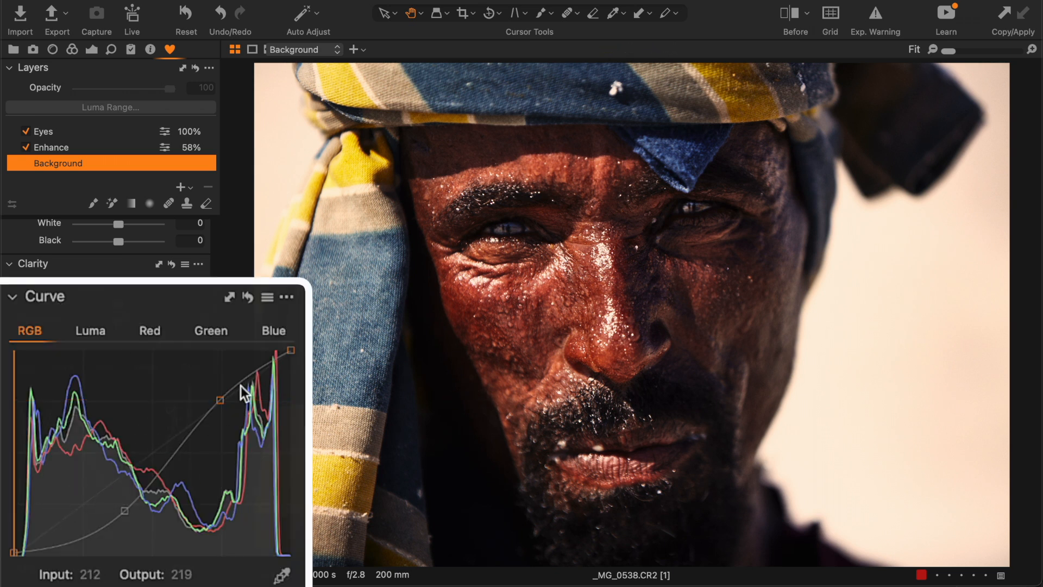
{"action": "scroll", "coordinate": [149, 445], "scroll_direction": "down", "scroll_amount": 5}
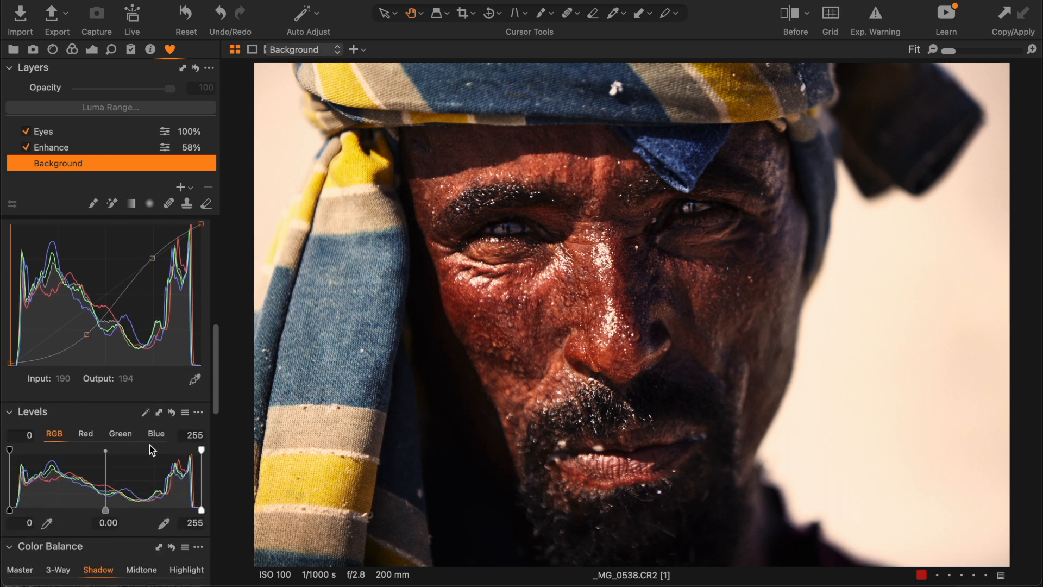
Look through the Basic and Advanced modes of the Background layer's Color Editor.
{"action": "scroll", "coordinate": [149, 445], "scroll_direction": "down", "scroll_amount": 5}
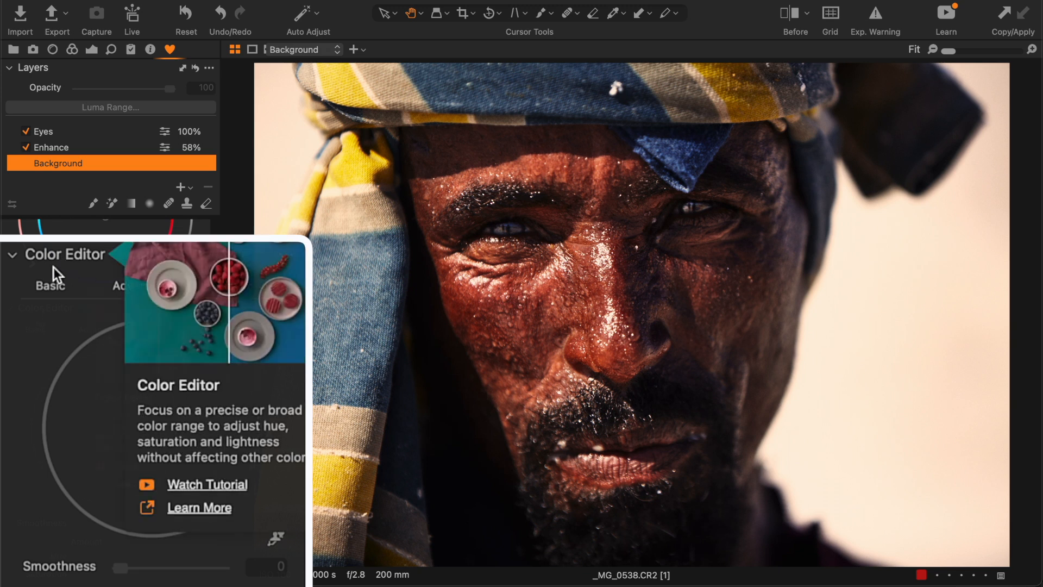
{"action": "left_click", "coordinate": [48, 287]}
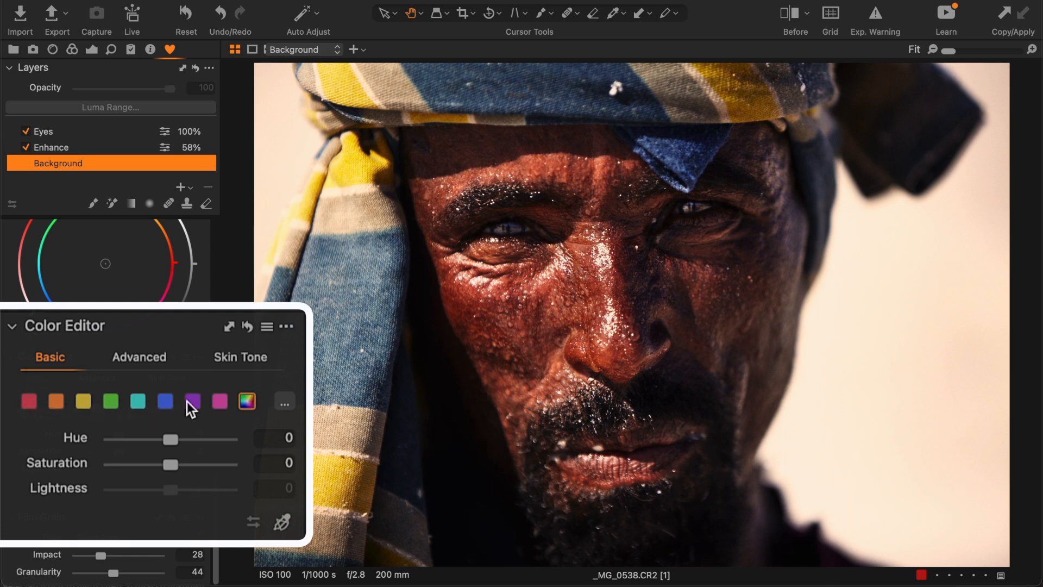
{"action": "left_click", "coordinate": [142, 357]}
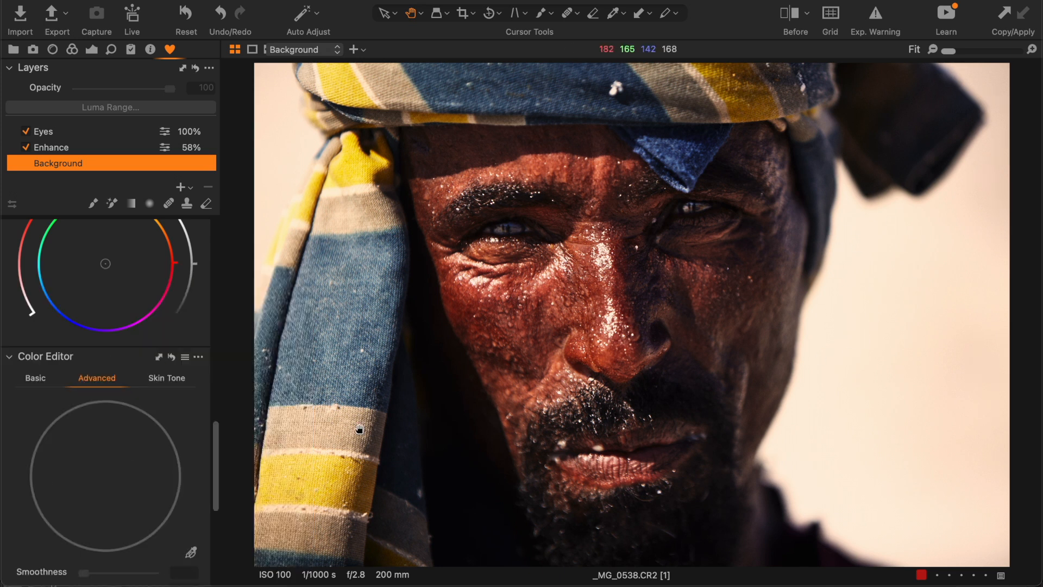
Sample the cheek's skin tone in the Color Editor's Skin Tone mode and set the Amount Lightness to 10.
{"action": "left_click", "coordinate": [225, 321]}
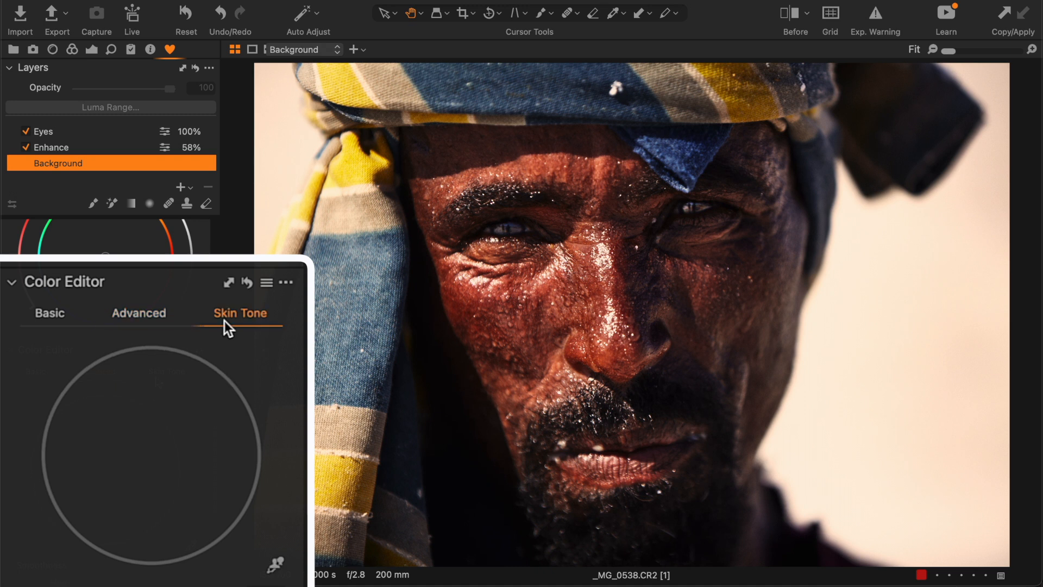
{"action": "left_click", "coordinate": [277, 565]}
{"action": "left_click", "coordinate": [466, 298]}
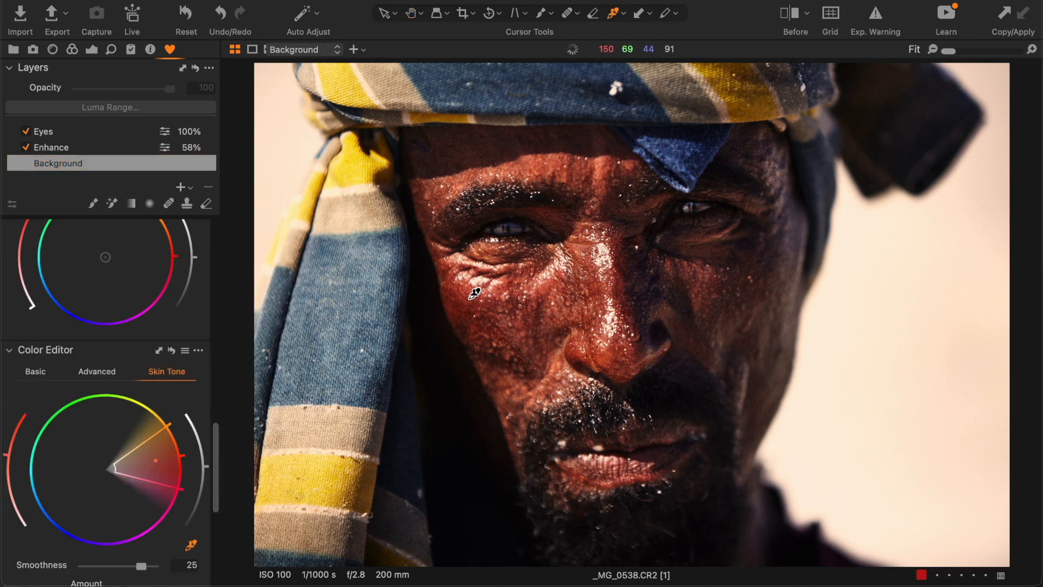
{"action": "scroll", "coordinate": [129, 497], "scroll_direction": "down", "scroll_amount": 3}
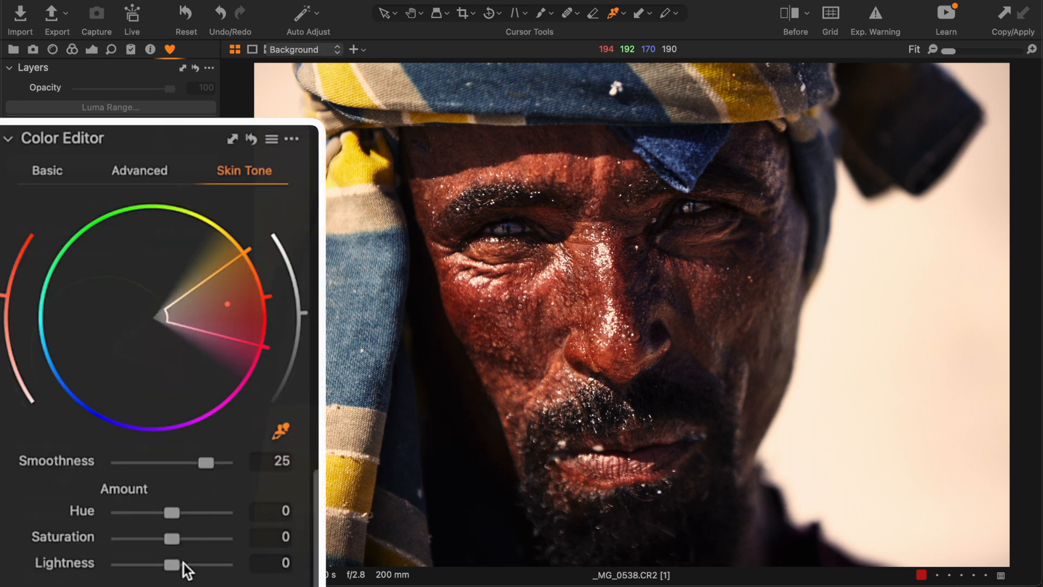
{"action": "left_click_drag", "start_coordinate": [119, 518], "coordinate": [172, 520]}
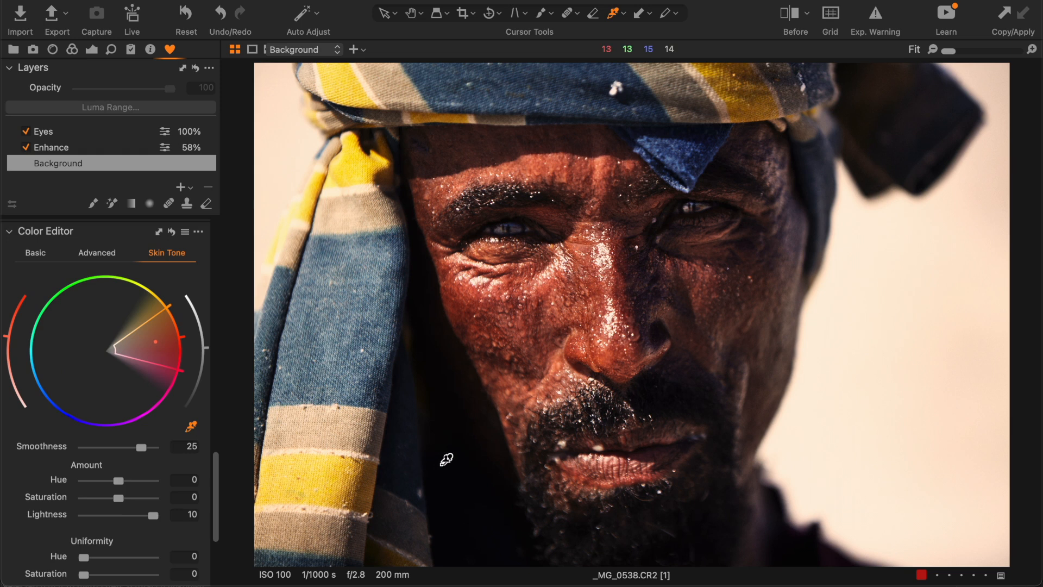
Compare the skin by undoing and redoing the Lightness change, and set the skin tone's Amount Hue to 2.7.
{"action": "key", "text": "super+z"}
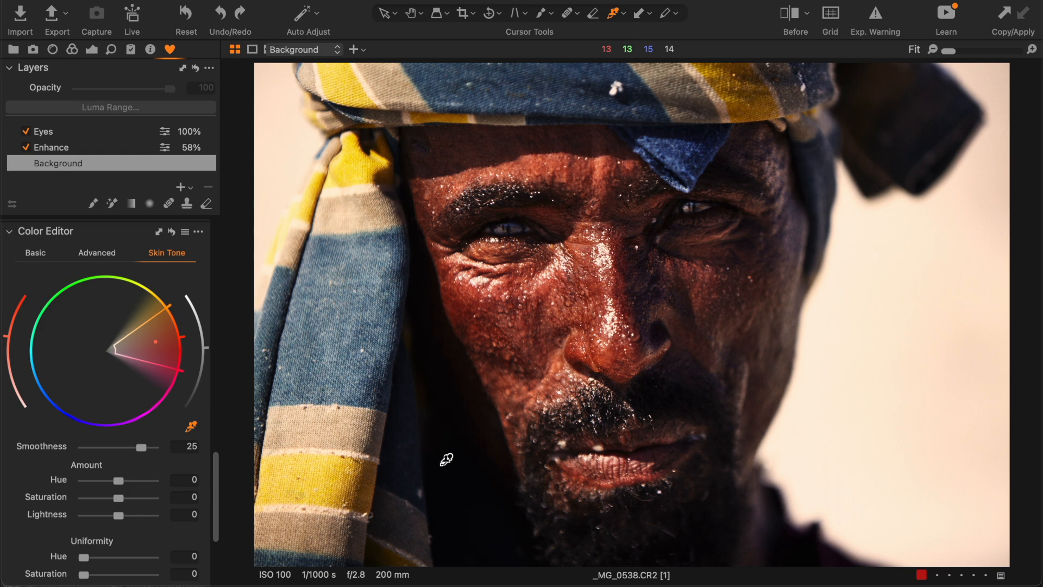
{"action": "key", "text": "super+shift+z"}
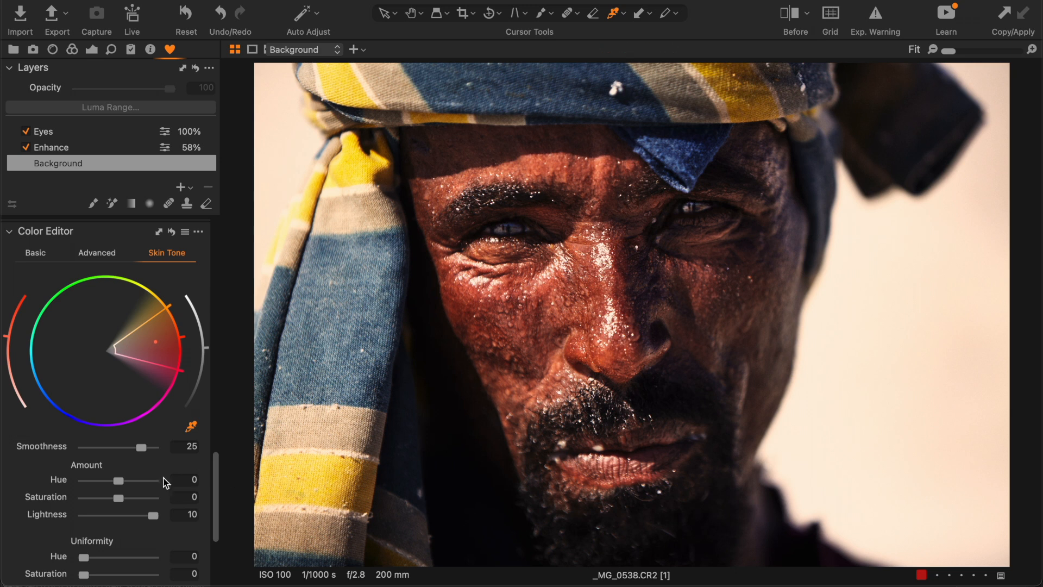
{"action": "left_click_drag", "start_coordinate": [177, 513], "coordinate": [204, 513]}
Compare the portrait with the Color Editor reset and with the skin tone adjustments restored, inspecting the face up close.
{"action": "left_click", "coordinate": [172, 232]}
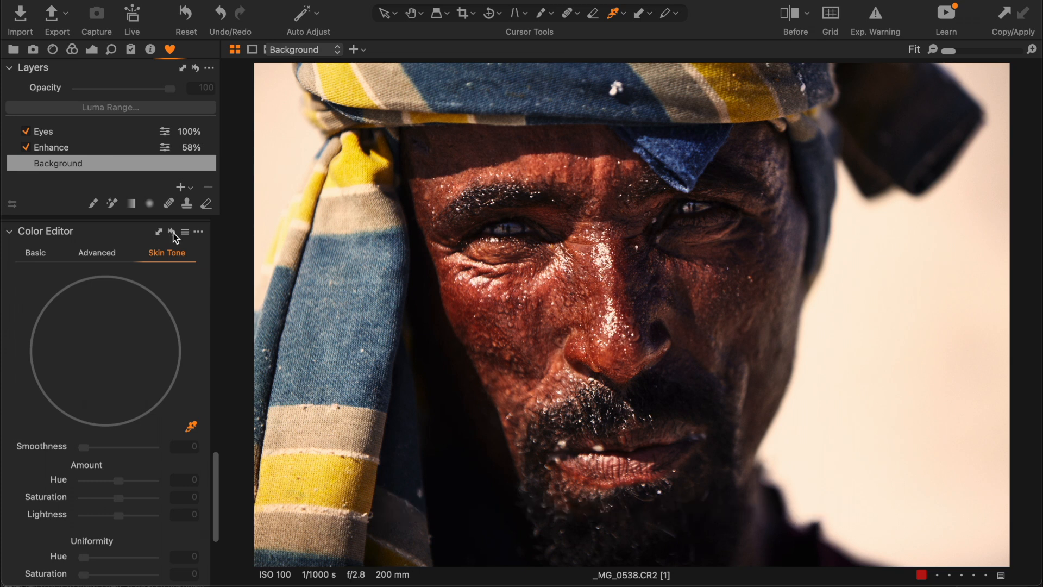
{"action": "key", "text": "super+z"}
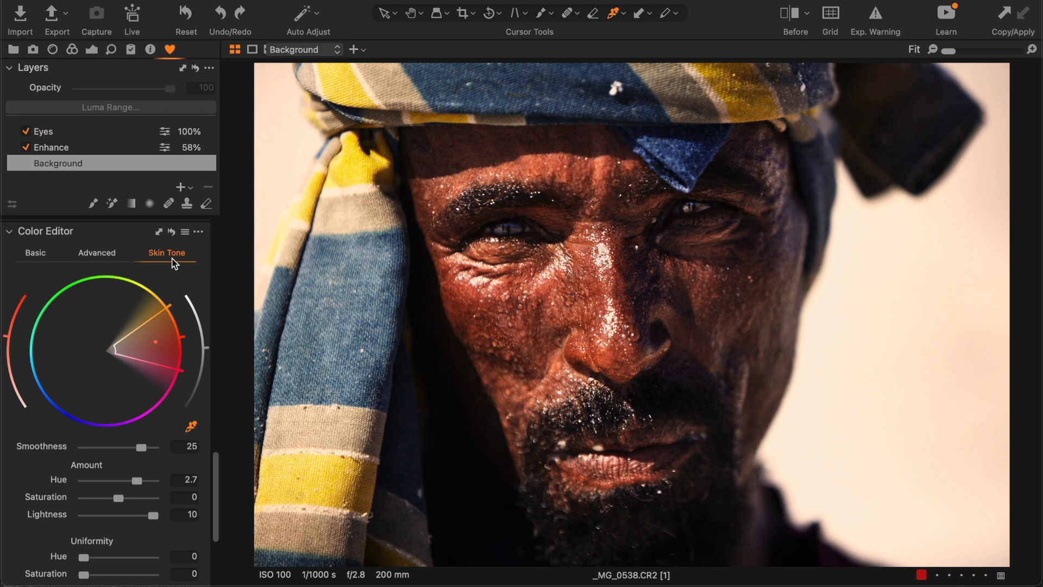
{"action": "scroll", "coordinate": [535, 294], "scroll_direction": "up", "scroll_amount": 5}
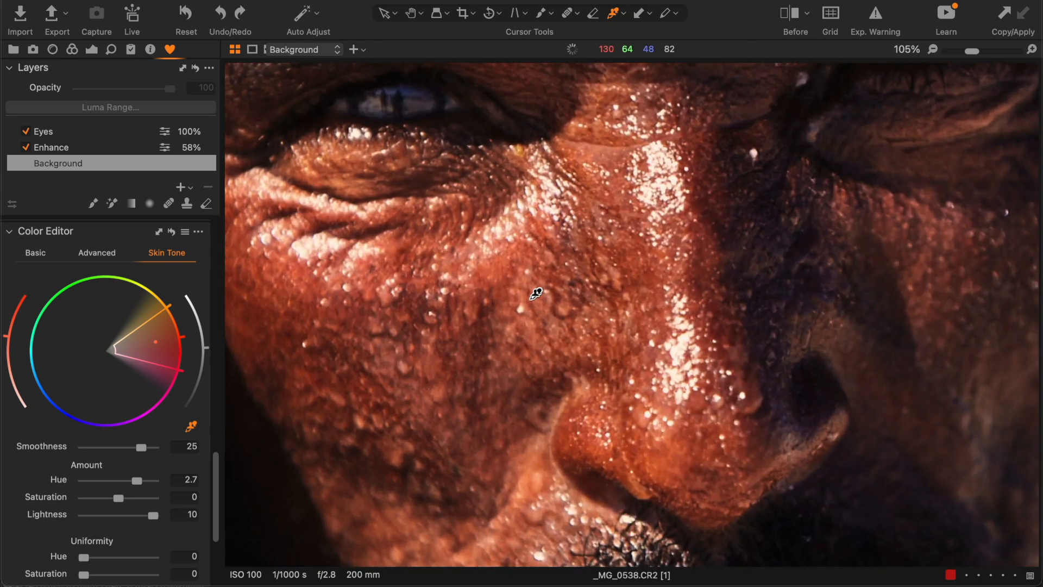
{"action": "key", "text": "space"}
{"action": "left_click_drag", "start_coordinate": [536, 293], "coordinate": [529, 299]}
{"action": "scroll", "coordinate": [516, 283], "scroll_direction": "down", "scroll_amount": 4}
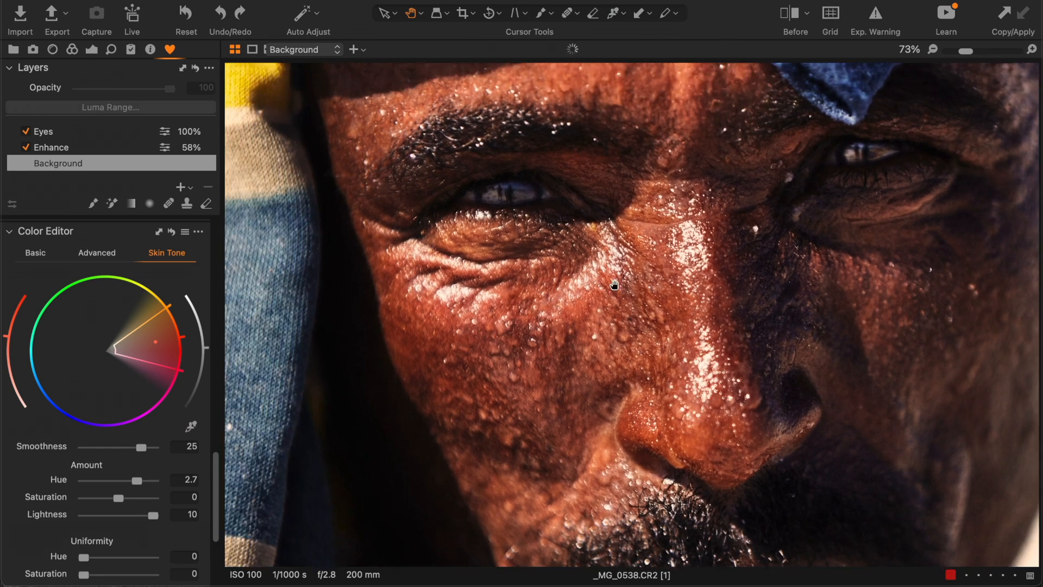
{"action": "scroll", "coordinate": [498, 266], "scroll_direction": "down", "scroll_amount": 3}
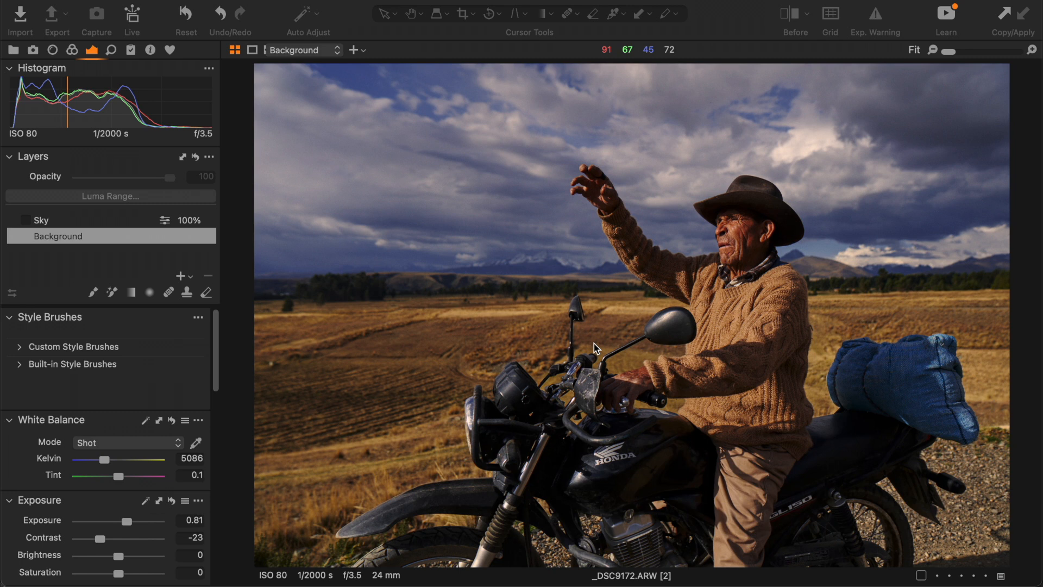
Enable the Sky layer on the motorcyclist photo and inspect its effect on the man's face up close.
{"action": "double_click", "coordinate": [756, 256]}
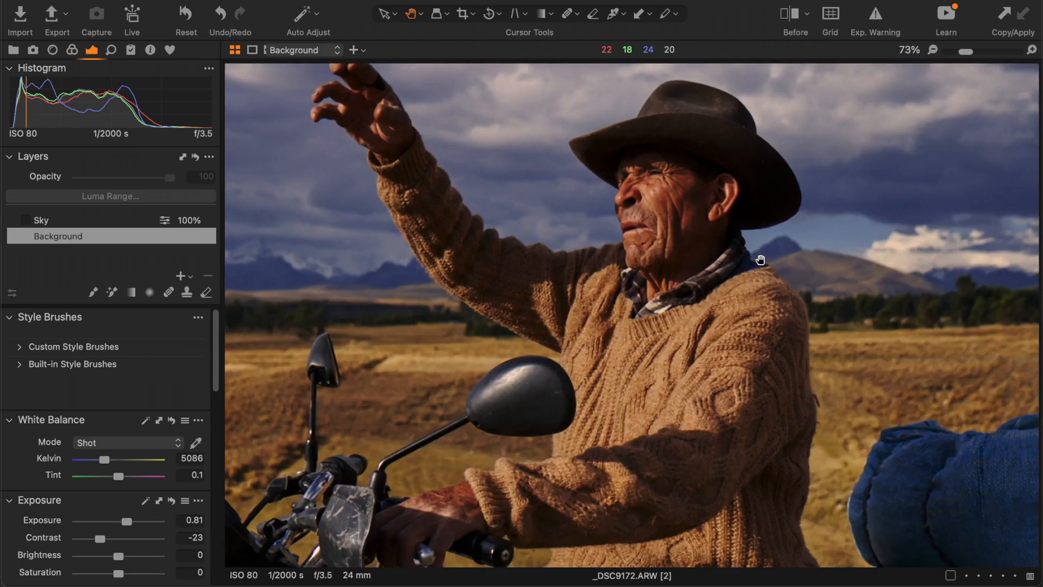
{"action": "double_click", "coordinate": [634, 249]}
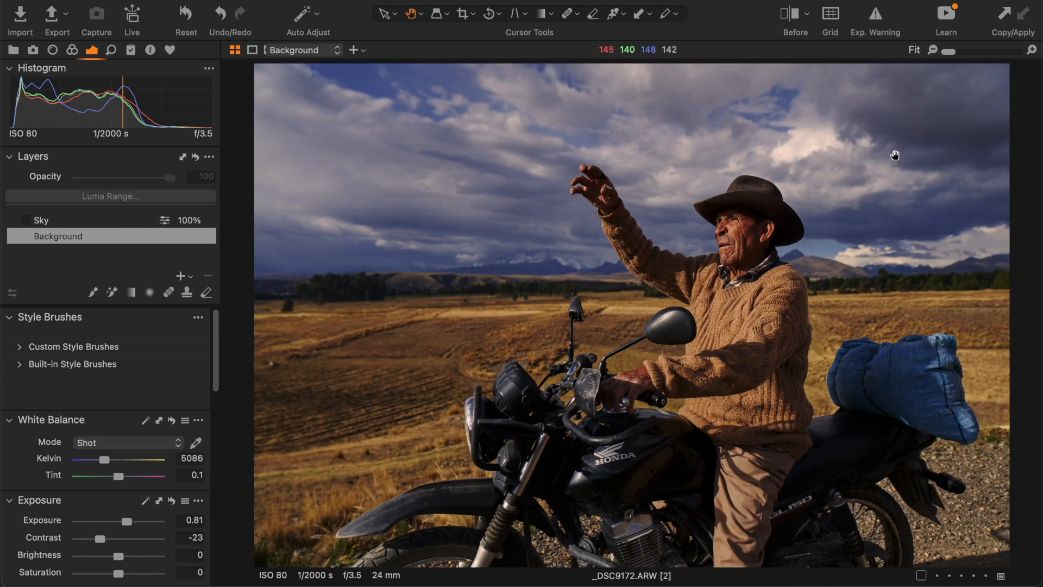
{"action": "left_click_drag", "start_coordinate": [894, 138], "coordinate": [941, 160]}
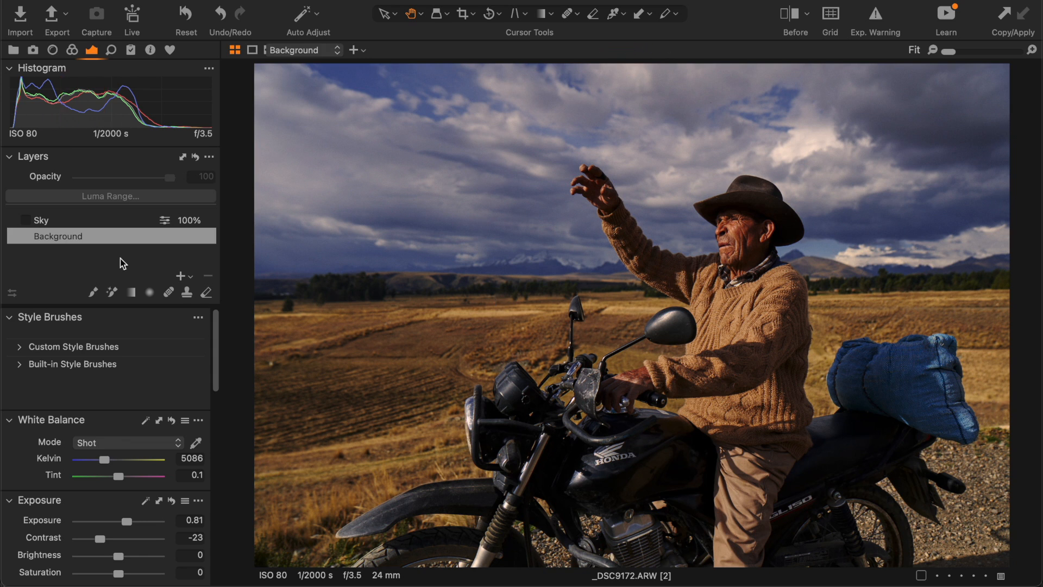
{"action": "left_click", "coordinate": [82, 224]}
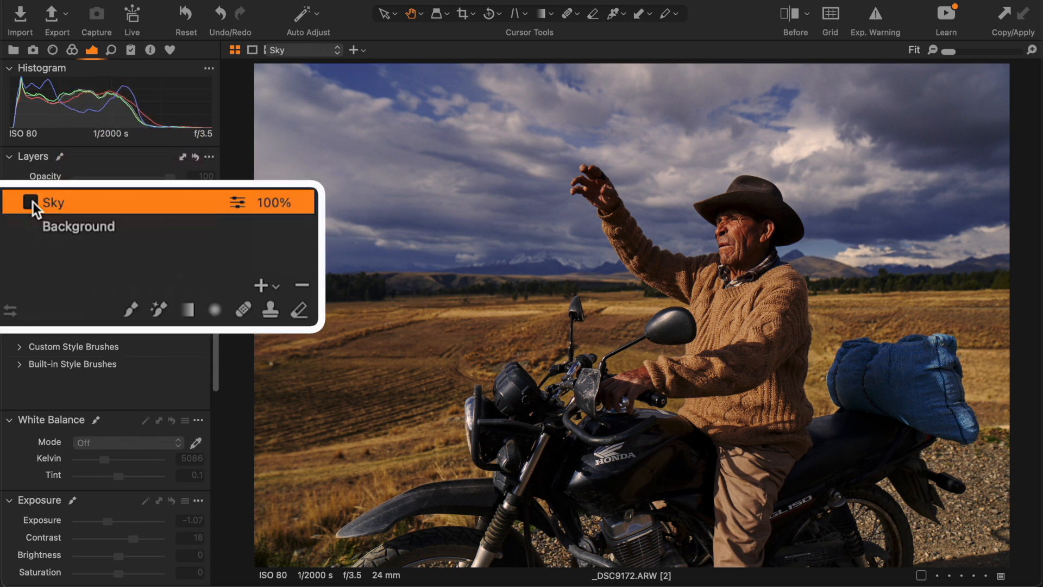
{"action": "left_click", "coordinate": [31, 203]}
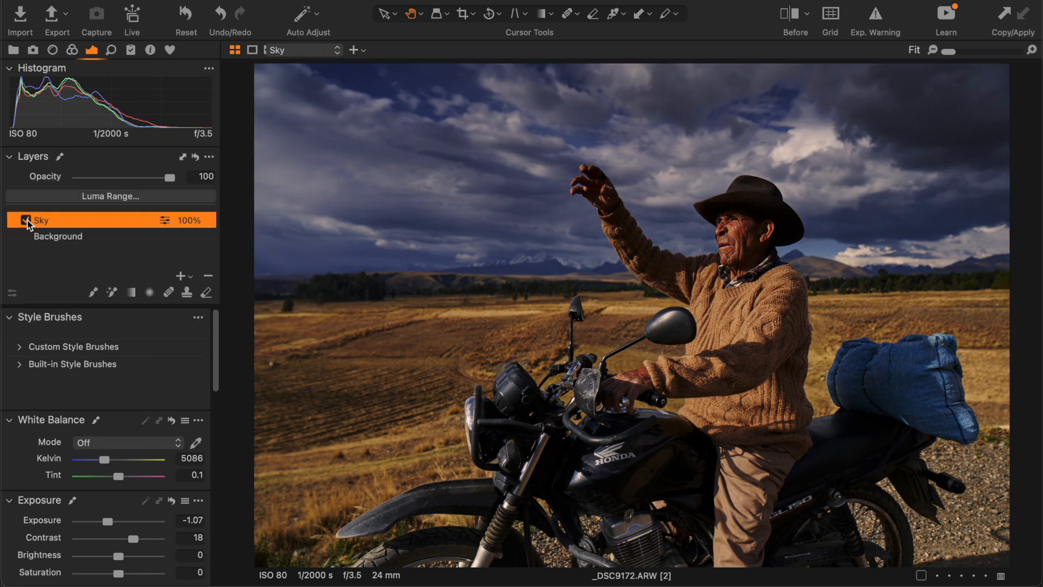
{"action": "double_click", "coordinate": [761, 228]}
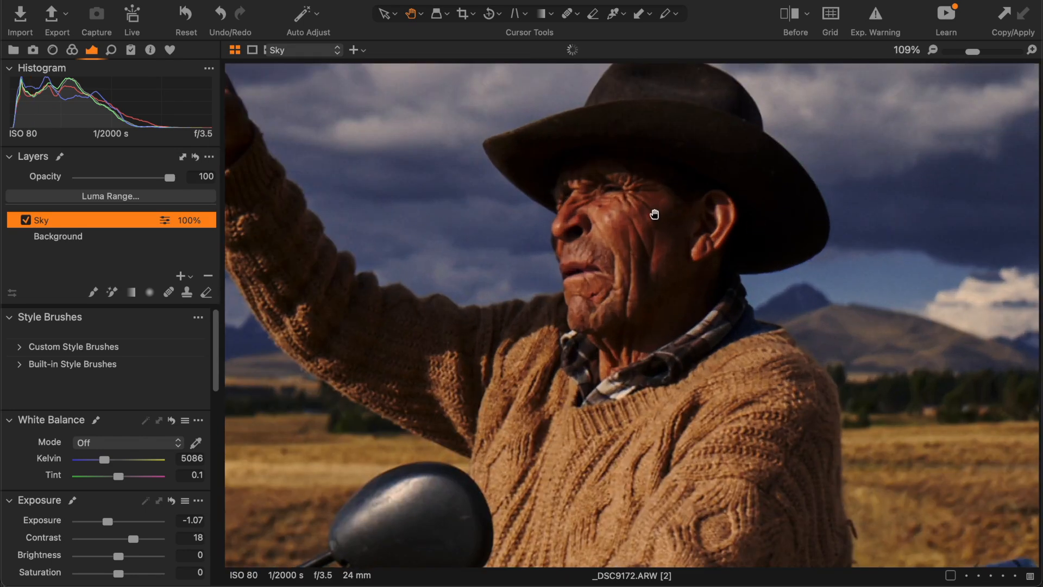
{"action": "left_click_drag", "start_coordinate": [656, 215], "coordinate": [666, 263]}
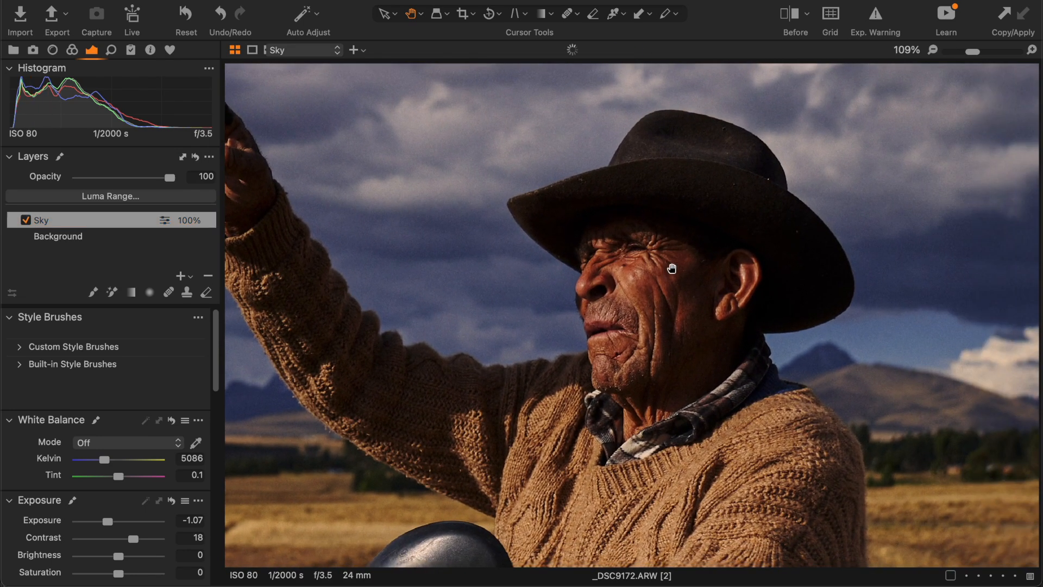
{"action": "double_click", "coordinate": [672, 269]}
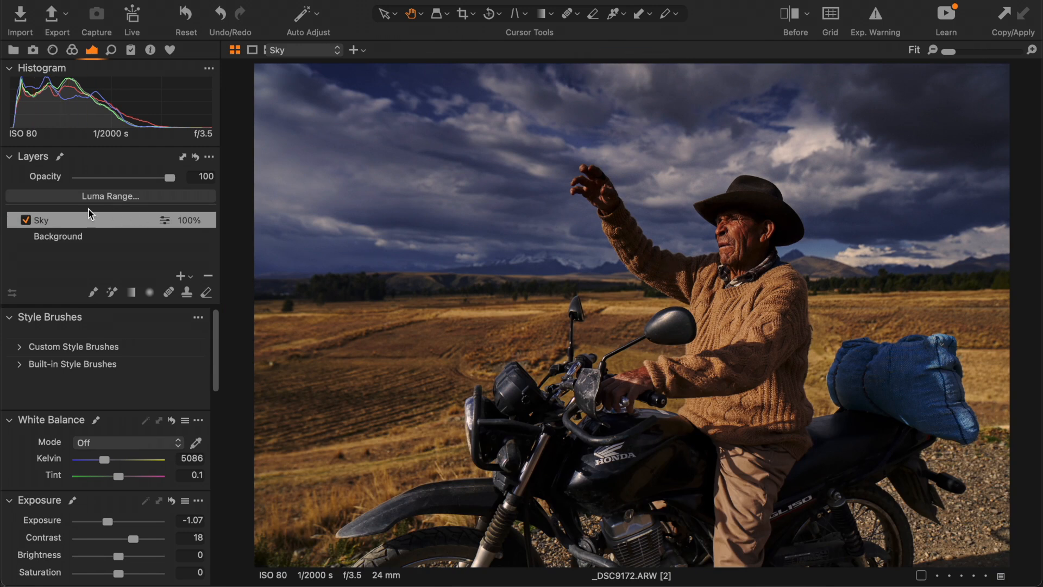
Restrict the Sky layer's Luma Range to 91–255 with a lower falloff of 71, checking the displayed mask.
{"action": "left_click", "coordinate": [102, 201]}
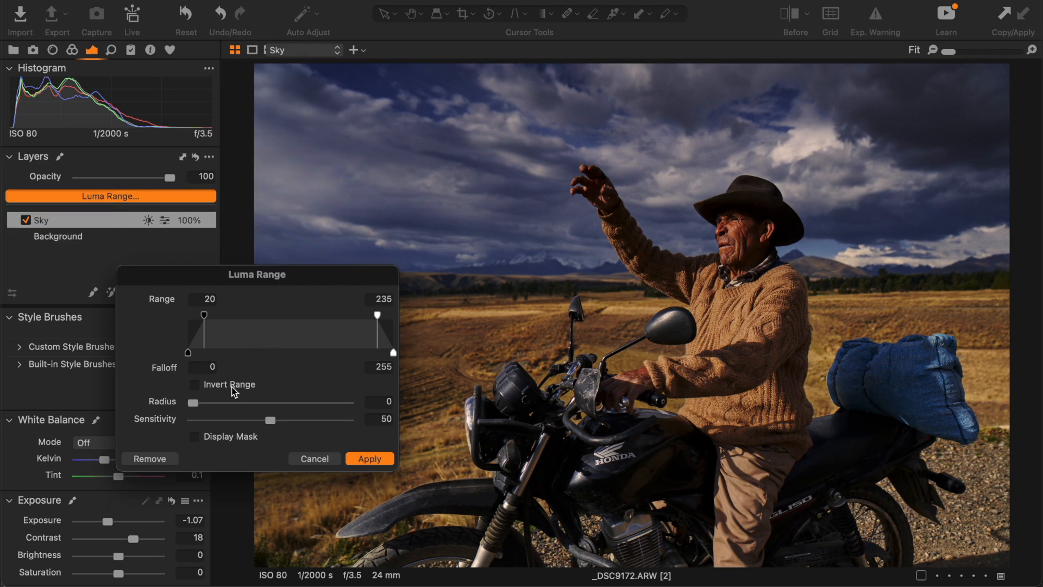
{"action": "left_click", "coordinate": [195, 438]}
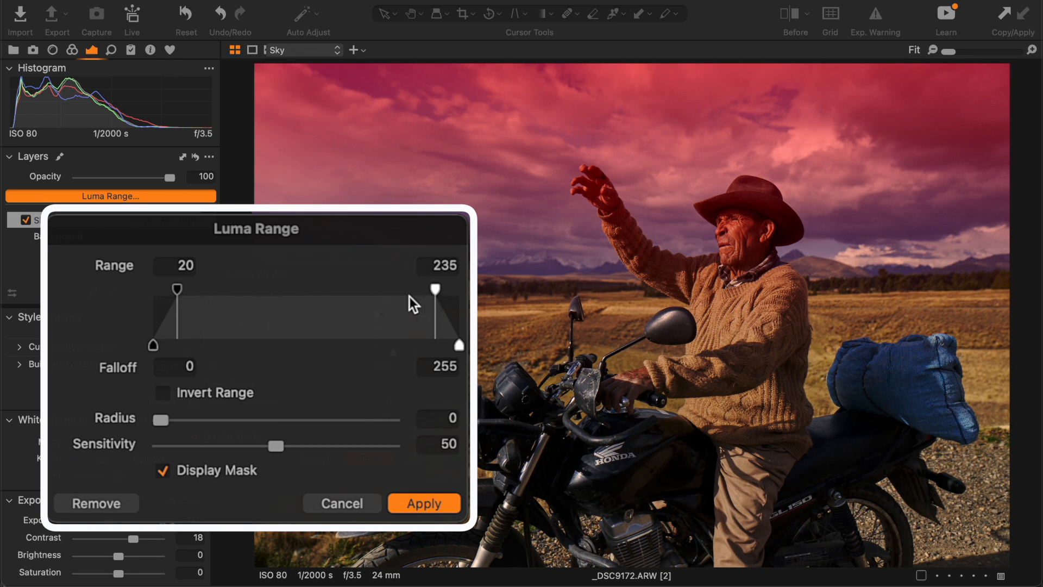
{"action": "left_click_drag", "start_coordinate": [434, 289], "coordinate": [461, 296]}
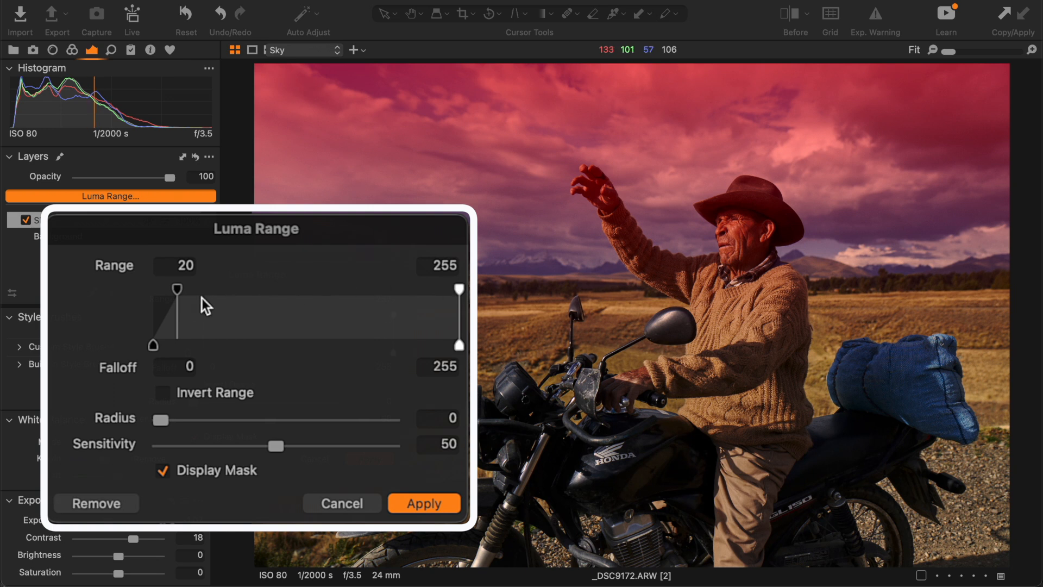
{"action": "left_click_drag", "start_coordinate": [178, 291], "coordinate": [261, 288]}
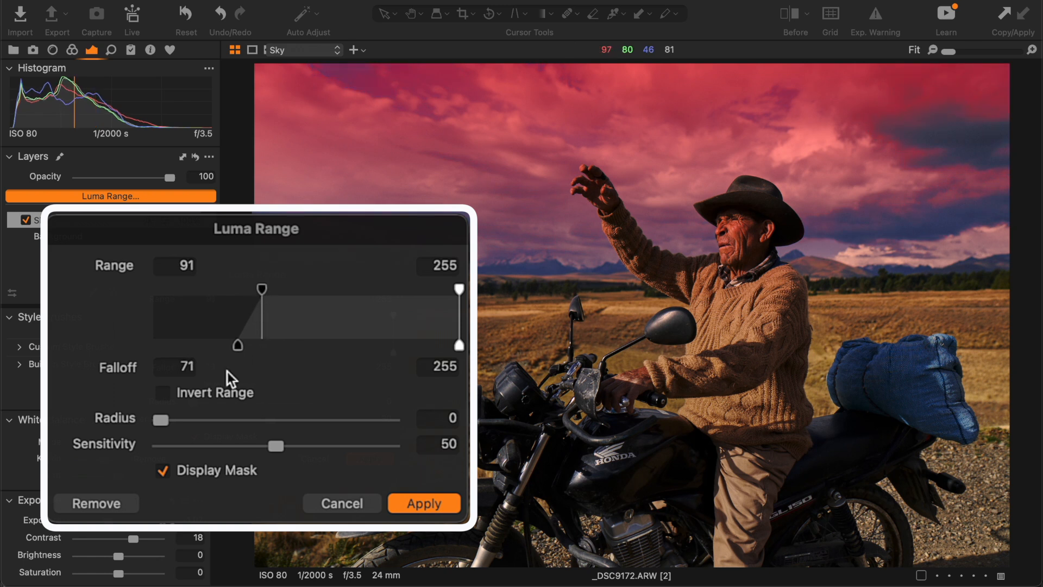
{"action": "left_click", "coordinate": [163, 471]}
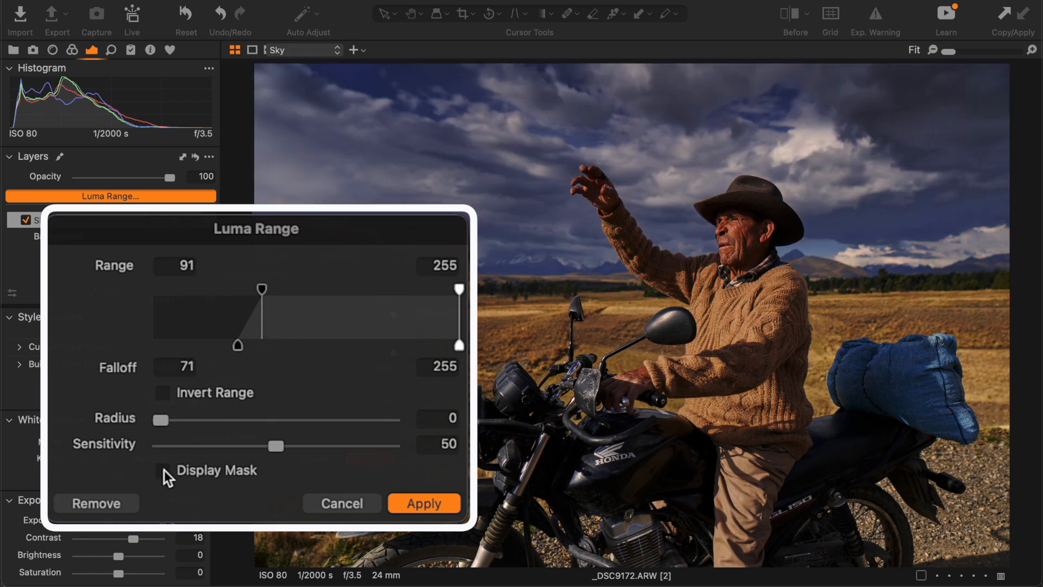
Set the Luma Range Radius to 19.8, lower its start to 65 with a falloff of 45, and apply it.
{"action": "left_click_drag", "start_coordinate": [175, 422], "coordinate": [287, 420]}
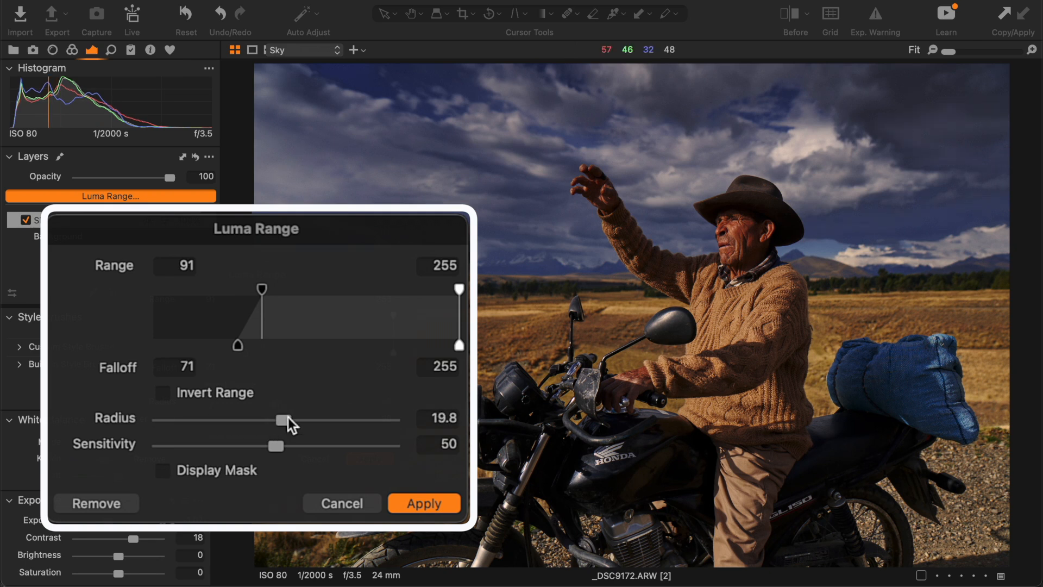
{"action": "left_click", "coordinate": [165, 472]}
{"action": "left_click_drag", "start_coordinate": [261, 290], "coordinate": [230, 291]}
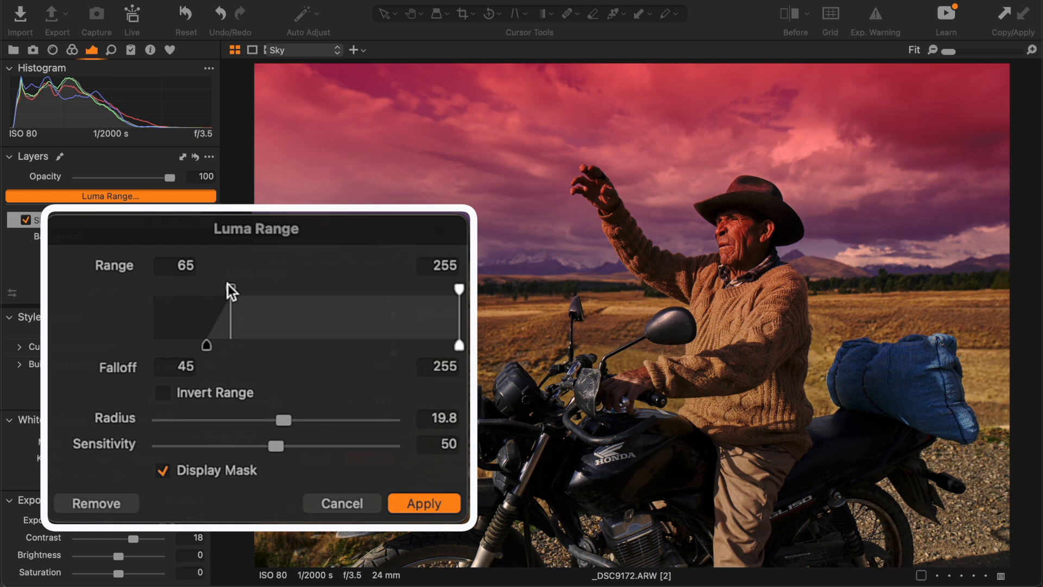
{"action": "left_click", "coordinate": [163, 471]}
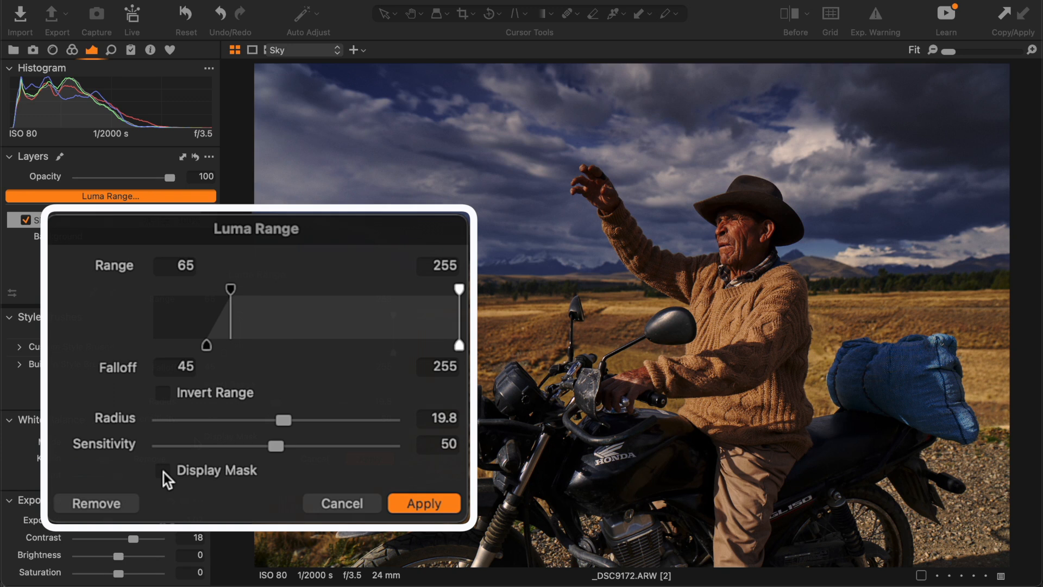
{"action": "left_click", "coordinate": [425, 505]}
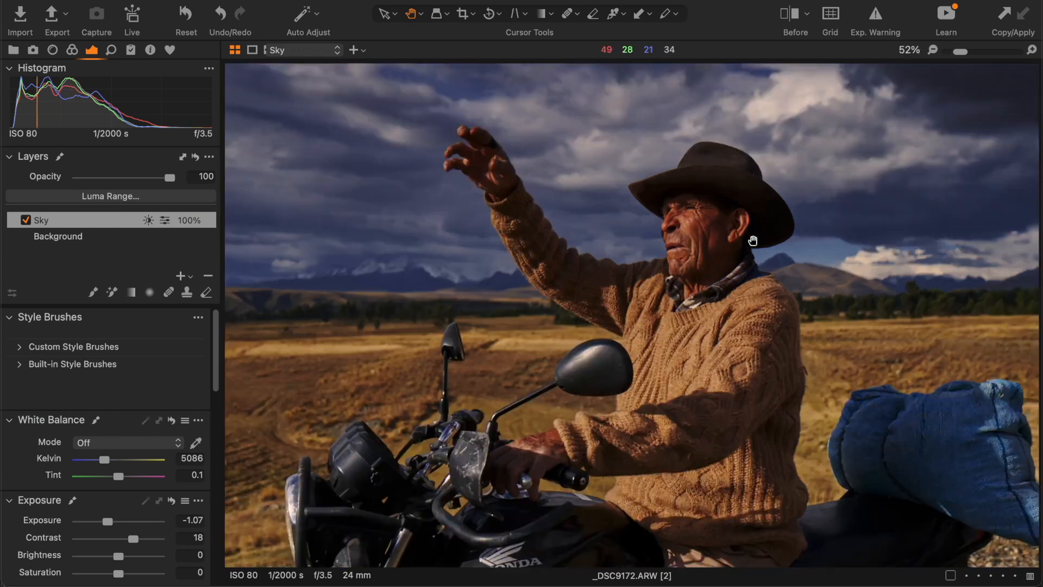
Display and rasterize the Sky layer's mask and erase it from the man's face and hat with an enlarged soft Eraser.
{"action": "left_click", "coordinate": [752, 241]}
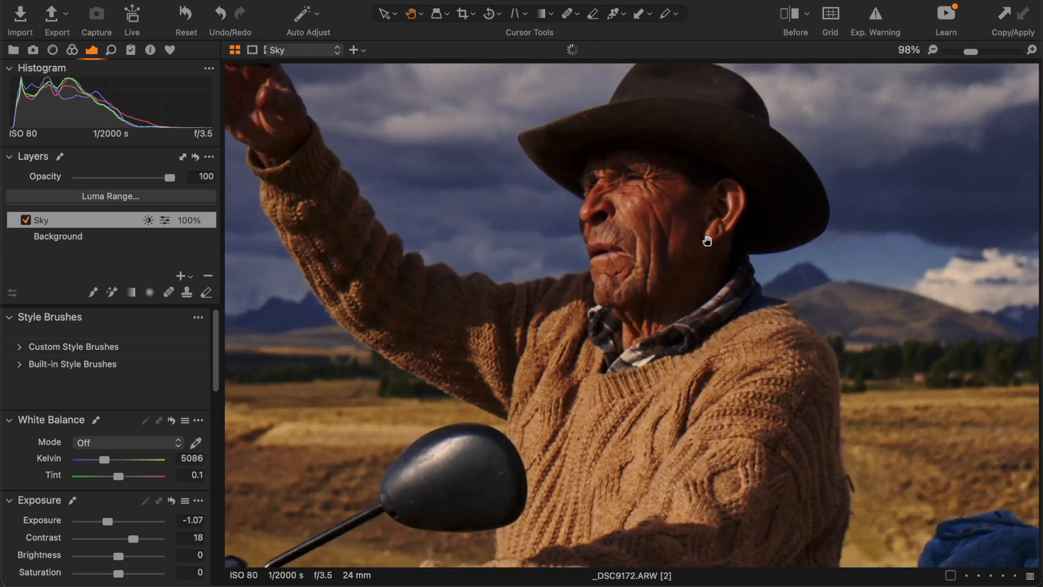
{"action": "scroll", "coordinate": [706, 241], "scroll_direction": "down", "scroll_amount": 1}
{"action": "left_click_drag", "start_coordinate": [674, 218], "coordinate": [722, 294]}
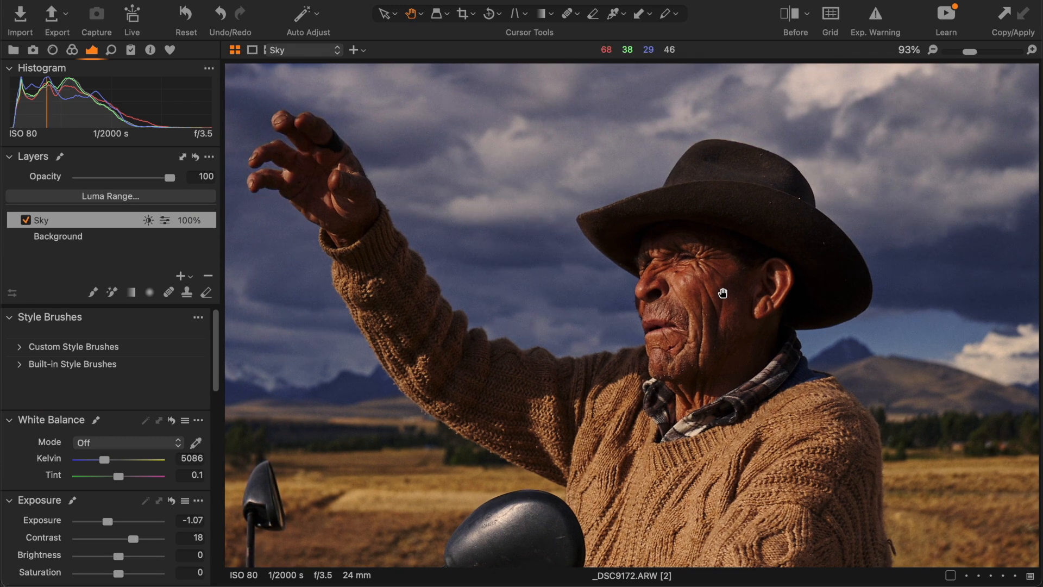
{"action": "key", "text": "e"}
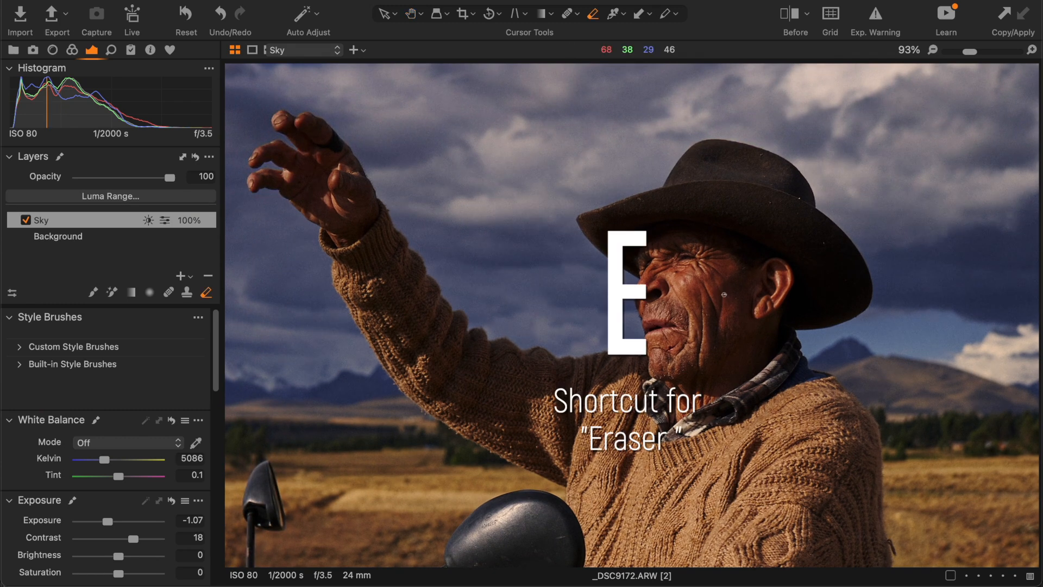
{"action": "key", "text": "bracketright"}
{"action": "key", "text": "bracketright"}
{"action": "key", "text": "bracketright"}
{"action": "key", "text": "bracketright"}
{"action": "key", "text": "bracketright"}
{"action": "key", "text": "bracketright"}
{"action": "key", "text": "bracketright"}
{"action": "key", "text": "bracketright"}
{"action": "key", "text": "bracketright"}
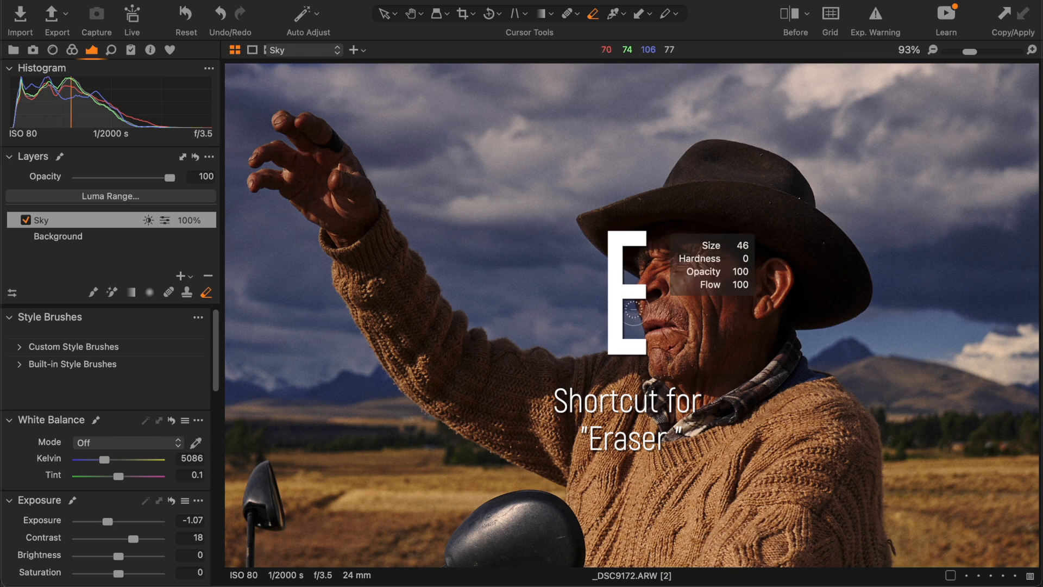
{"action": "key", "text": "bracketleft"}
{"action": "key", "text": "bracketleft"}
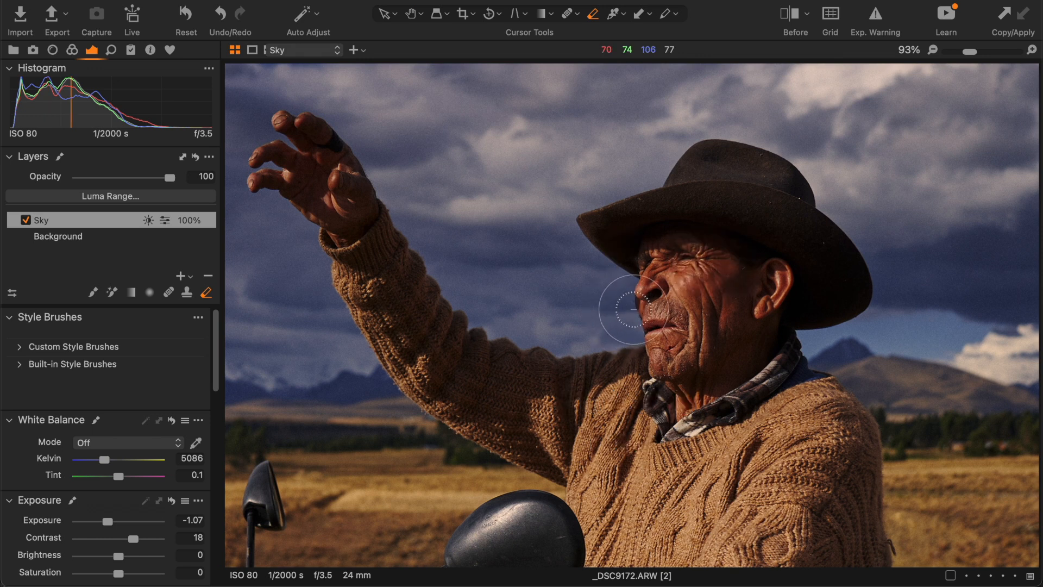
{"action": "key", "text": "m"}
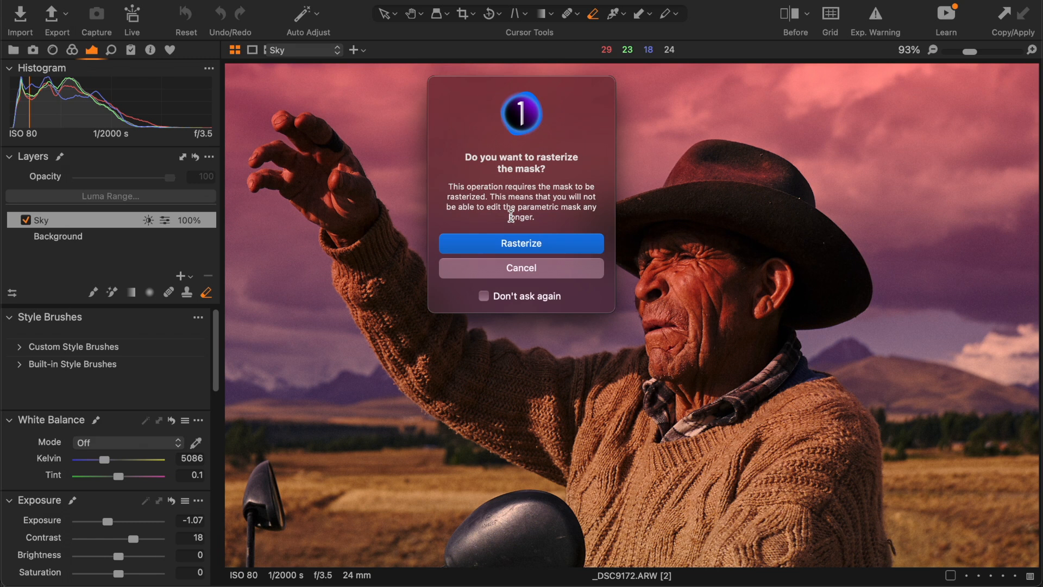
{"action": "left_click", "coordinate": [525, 243]}
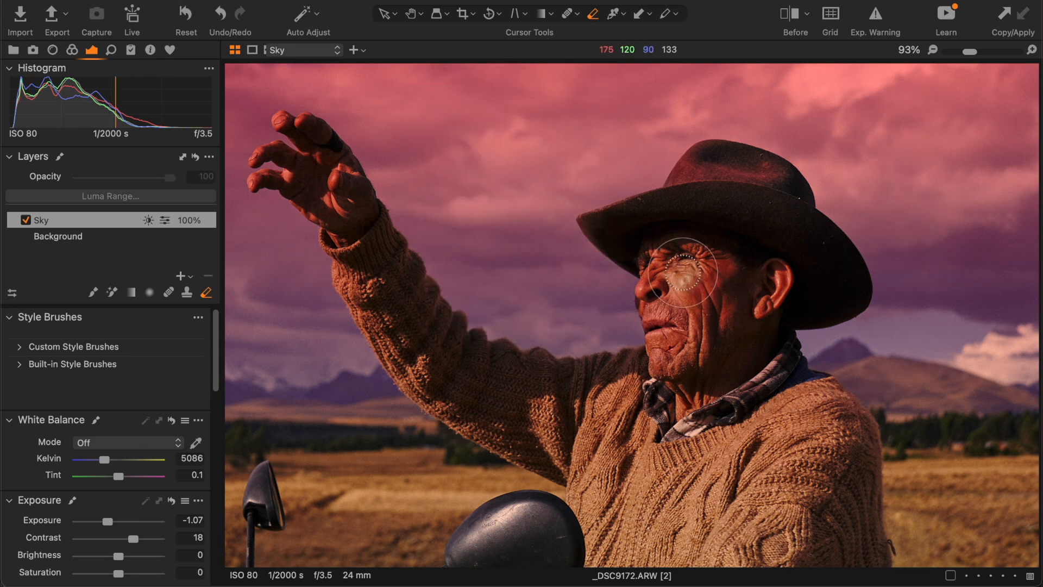
{"action": "mouse_move", "coordinate": [683, 273]}
{"action": "left_mouse_down"}
{"action": "mouse_move", "coordinate": [723, 276]}
{"action": "mouse_move", "coordinate": [715, 269]}
{"action": "mouse_move", "coordinate": [667, 293]}
{"action": "mouse_move", "coordinate": [689, 355]}
{"action": "left_mouse_up"}
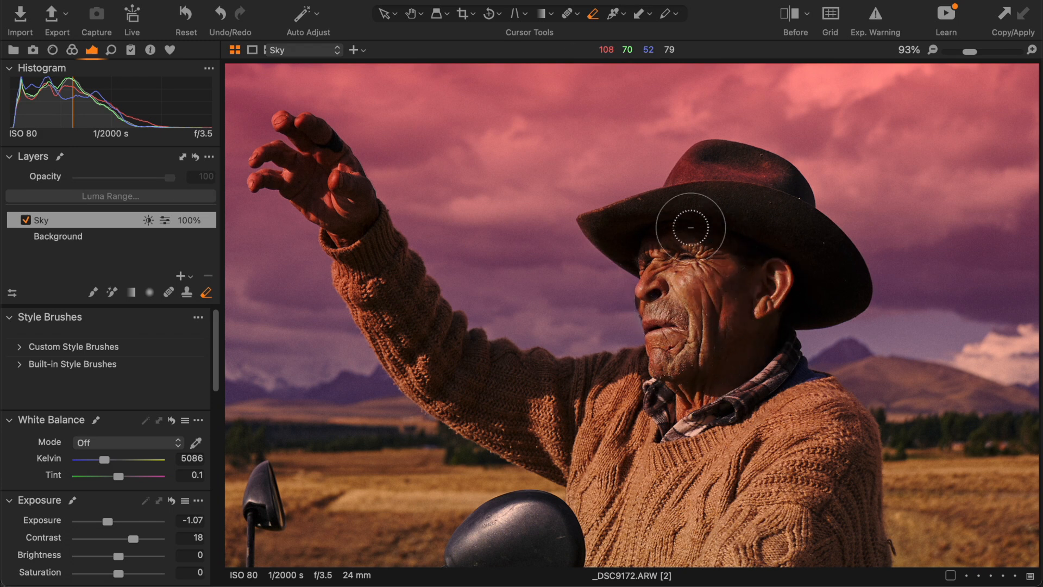
{"action": "mouse_move", "coordinate": [696, 208]}
{"action": "left_mouse_down"}
{"action": "mouse_move", "coordinate": [693, 203]}
{"action": "mouse_move", "coordinate": [705, 189]}
{"action": "mouse_move", "coordinate": [698, 183]}
{"action": "mouse_move", "coordinate": [710, 180]}
{"action": "mouse_move", "coordinate": [757, 192]}
{"action": "mouse_move", "coordinate": [758, 229]}
{"action": "mouse_move", "coordinate": [790, 273]}
{"action": "mouse_move", "coordinate": [775, 288]}
{"action": "mouse_move", "coordinate": [678, 294]}
{"action": "mouse_move", "coordinate": [724, 305]}
{"action": "mouse_move", "coordinate": [591, 391]}
{"action": "mouse_move", "coordinate": [479, 409]}
{"action": "mouse_move", "coordinate": [559, 414]}
{"action": "mouse_move", "coordinate": [631, 397]}
{"action": "mouse_move", "coordinate": [641, 419]}
{"action": "mouse_move", "coordinate": [669, 413]}
{"action": "mouse_move", "coordinate": [674, 381]}
{"action": "mouse_move", "coordinate": [611, 422]}
{"action": "mouse_move", "coordinate": [611, 464]}
{"action": "mouse_move", "coordinate": [574, 462]}
{"action": "mouse_move", "coordinate": [744, 403]}
{"action": "mouse_move", "coordinate": [772, 375]}
{"action": "mouse_move", "coordinate": [750, 405]}
{"action": "left_mouse_up"}
Erase the Sky layer's mask from the man's raised hand with a smaller Eraser, and hide the mask.
{"action": "key", "text": "["}
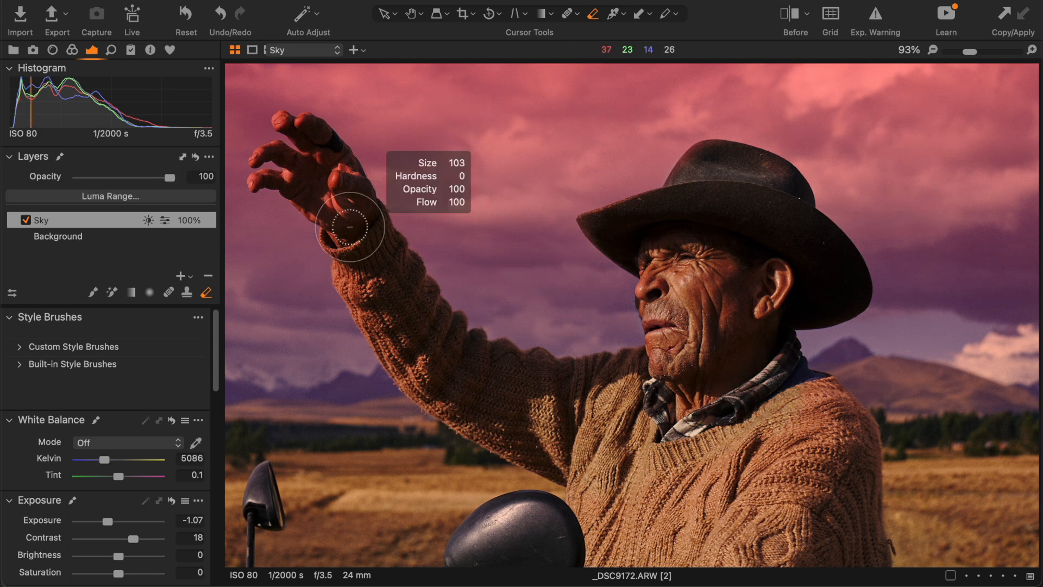
{"action": "mouse_move", "coordinate": [304, 188]}
{"action": "left_mouse_down"}
{"action": "mouse_move", "coordinate": [333, 166]}
{"action": "mouse_move", "coordinate": [353, 221]}
{"action": "mouse_move", "coordinate": [336, 207]}
{"action": "mouse_move", "coordinate": [343, 233]}
{"action": "mouse_move", "coordinate": [320, 209]}
{"action": "mouse_move", "coordinate": [352, 233]}
{"action": "left_mouse_up"}
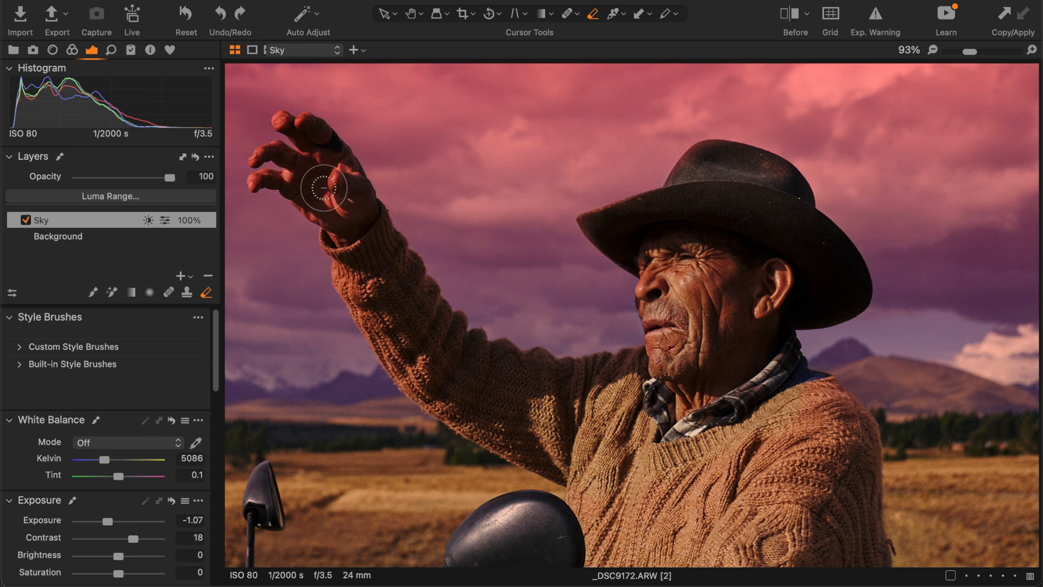
{"action": "mouse_move", "coordinate": [320, 181]}
{"action": "left_mouse_down"}
{"action": "mouse_move", "coordinate": [332, 183]}
{"action": "mouse_move", "coordinate": [361, 243]}
{"action": "left_mouse_up"}
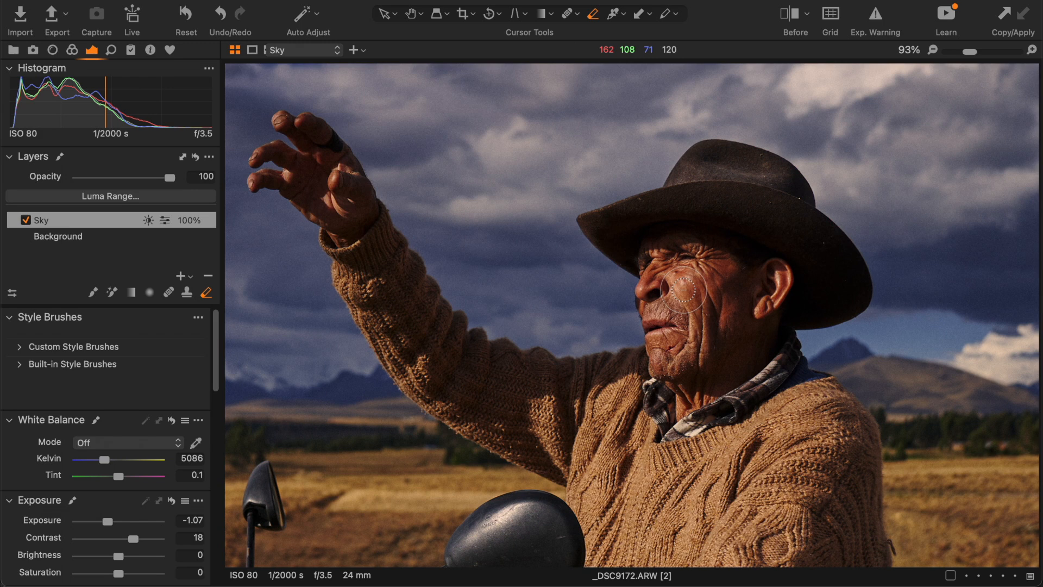
{"action": "key", "text": "h"}
{"action": "scroll", "coordinate": [670, 321], "scroll_direction": "down", "scroll_amount": 3}
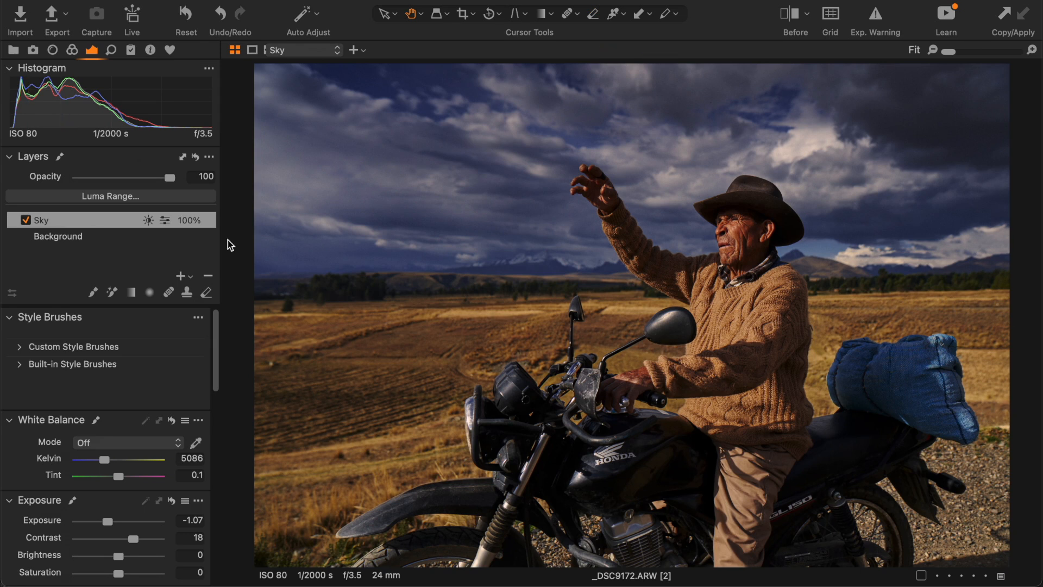
Compare the motorcyclist photo with the Sky layer turned off and on.
{"action": "left_click", "coordinate": [33, 204]}
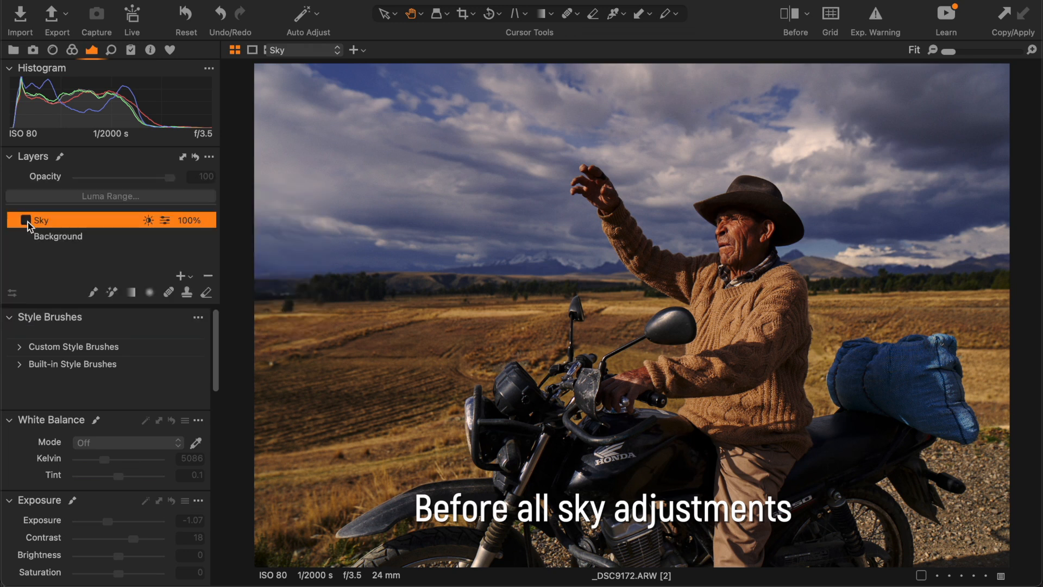
{"action": "left_click", "coordinate": [27, 223]}
{"action": "left_click", "coordinate": [28, 223]}
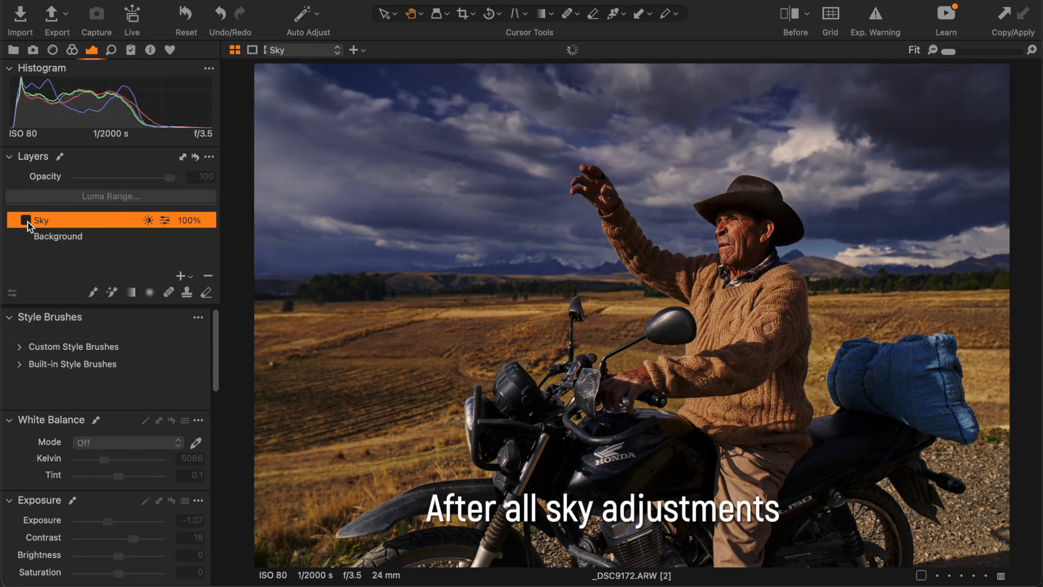
{"action": "left_click", "coordinate": [28, 223]}
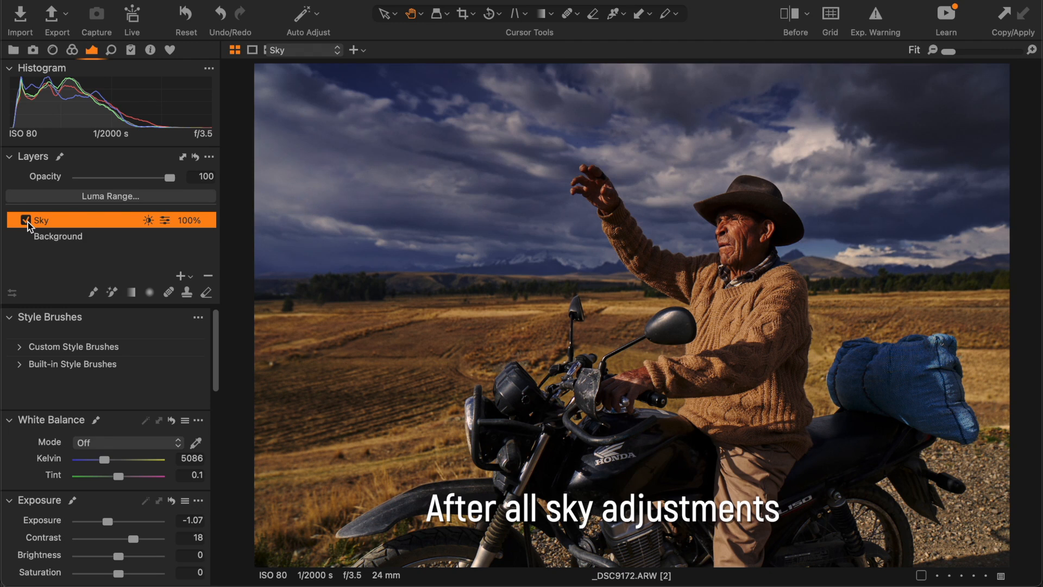
Compare the edited motorcyclist photo and the Multipurpose-styled shepherd photo with their Before views.
{"action": "key", "text": "y"}
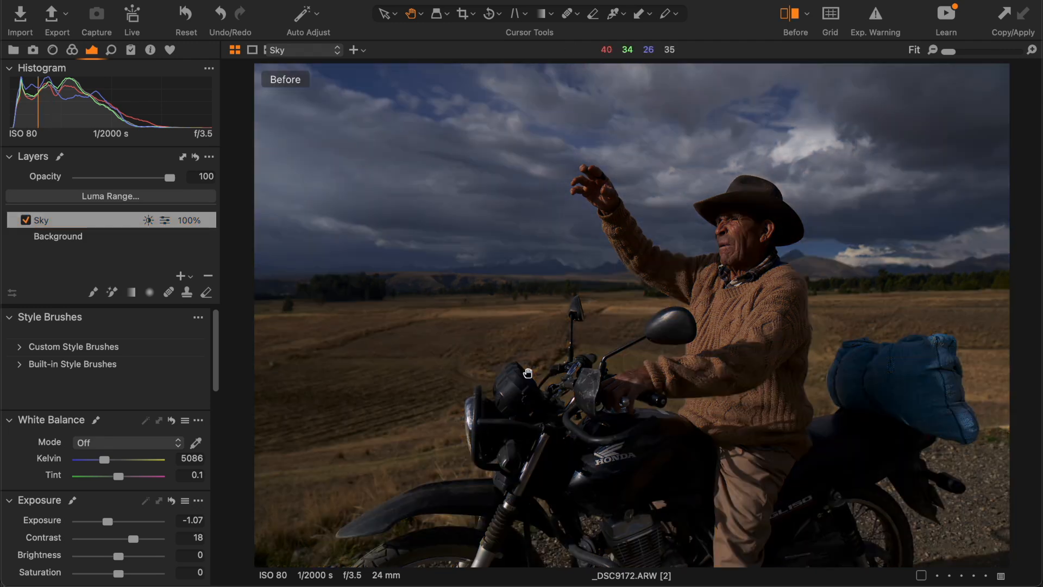
{"action": "key", "text": "y"}
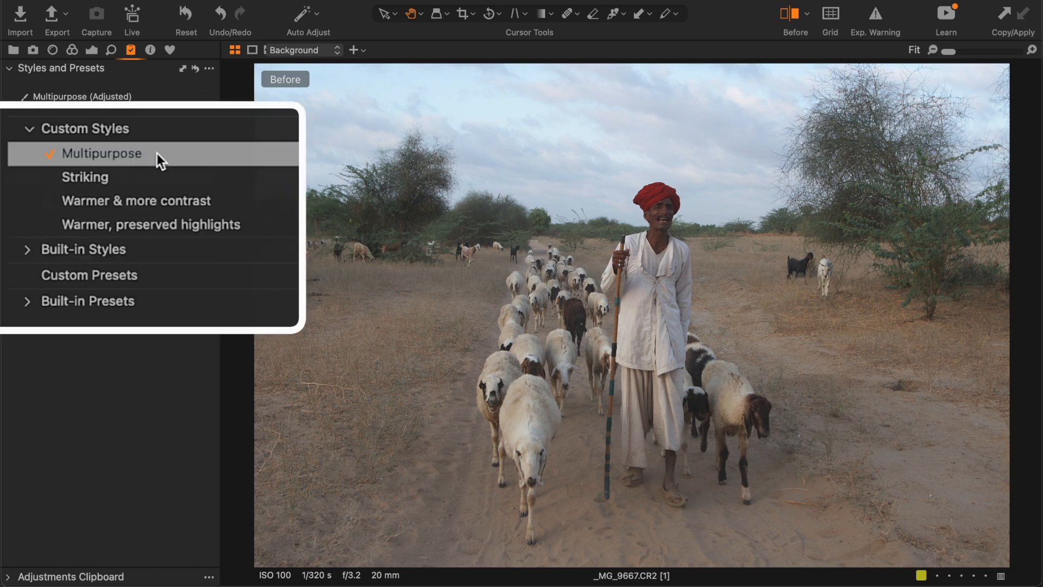
{"action": "key", "text": "y"}
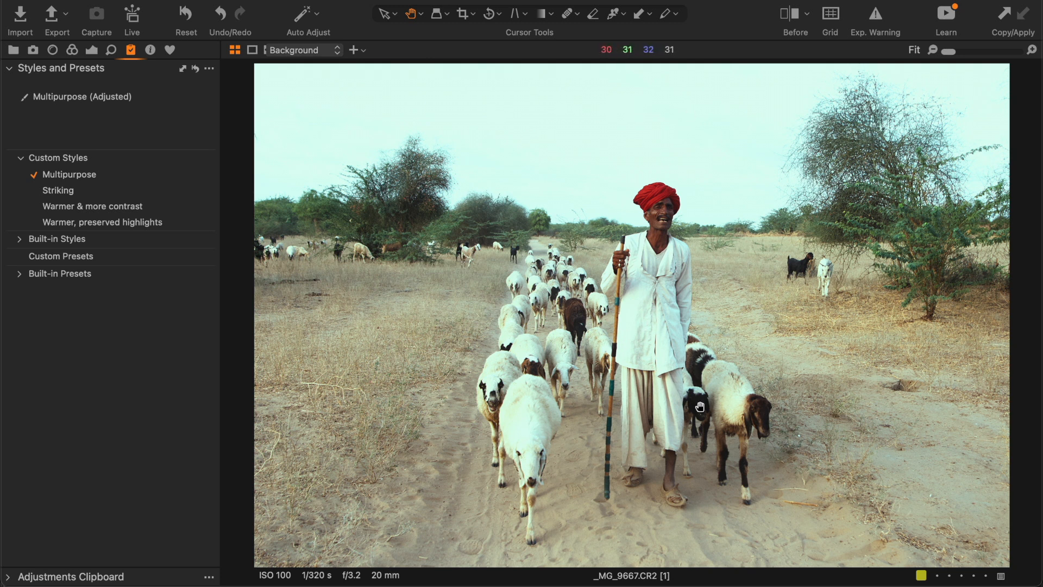
Look through the shepherd photo's layers and turn on the Sky layer.
{"action": "scroll", "coordinate": [657, 213], "scroll_direction": "up", "scroll_amount": 2}
{"action": "scroll", "coordinate": [657, 213], "scroll_direction": "up", "scroll_amount": 2}
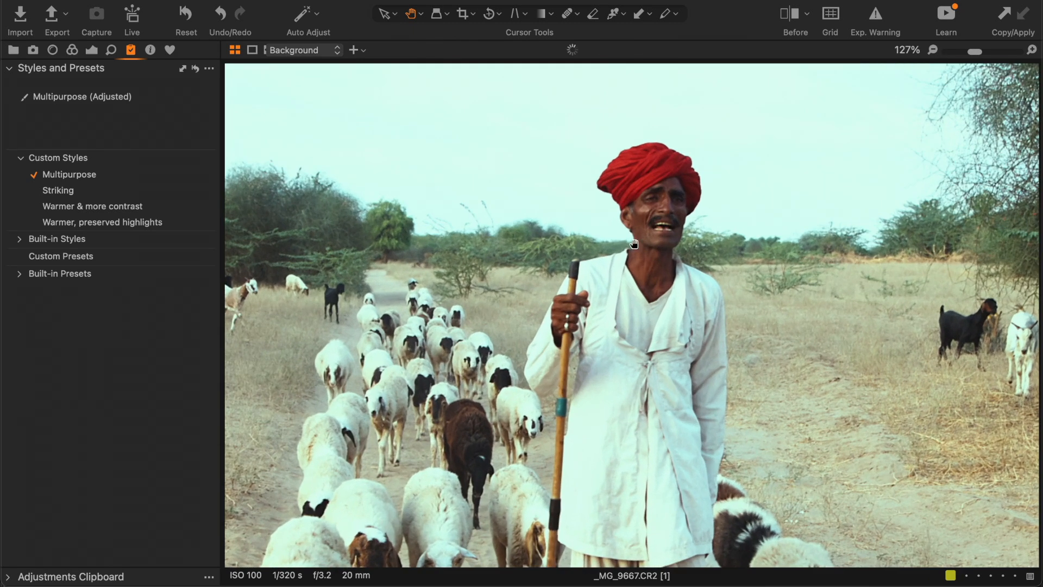
{"action": "scroll", "coordinate": [663, 216], "scroll_direction": "down", "scroll_amount": 3}
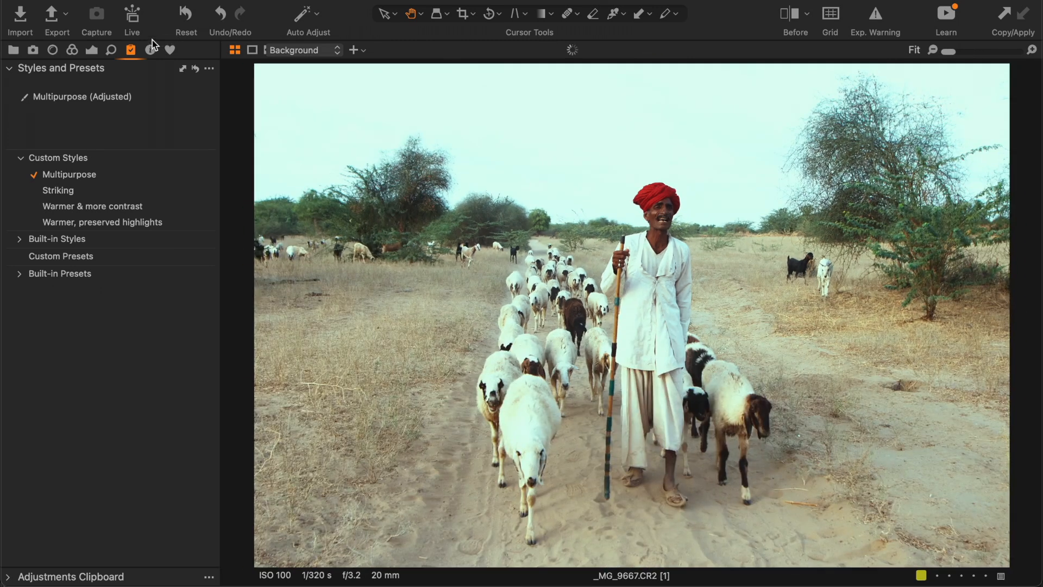
{"action": "left_click", "coordinate": [170, 49]}
{"action": "scroll", "coordinate": [103, 126], "scroll_direction": "down", "scroll_amount": 5}
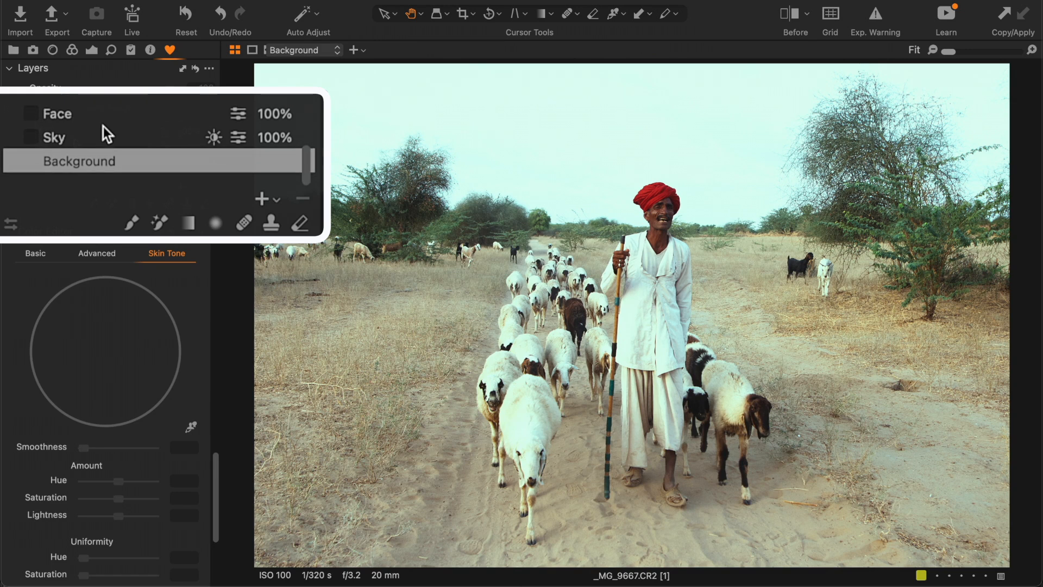
{"action": "scroll", "coordinate": [104, 126], "scroll_direction": "up", "scroll_amount": 5}
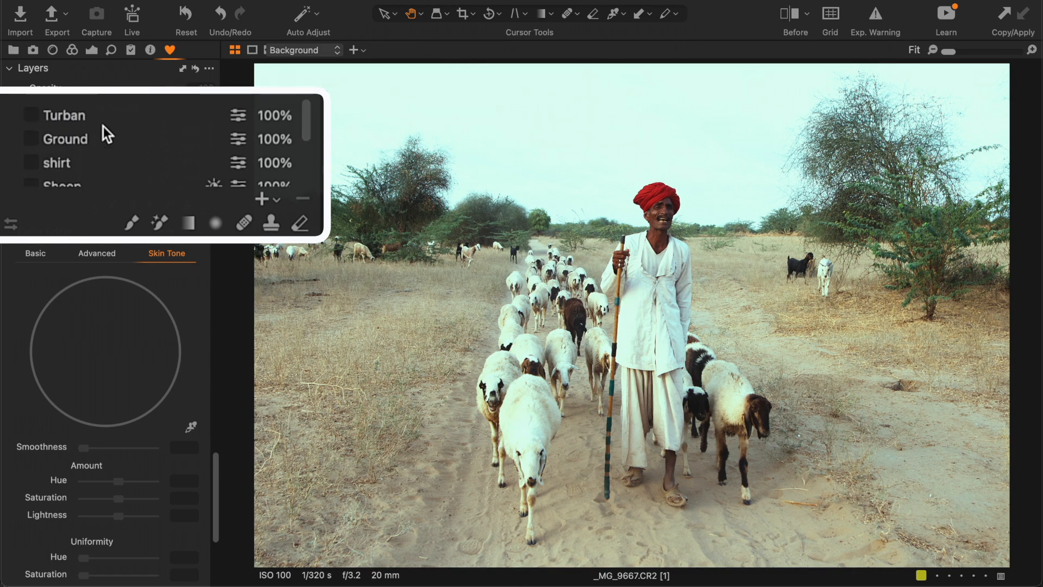
{"action": "scroll", "coordinate": [103, 126], "scroll_direction": "down", "scroll_amount": 2}
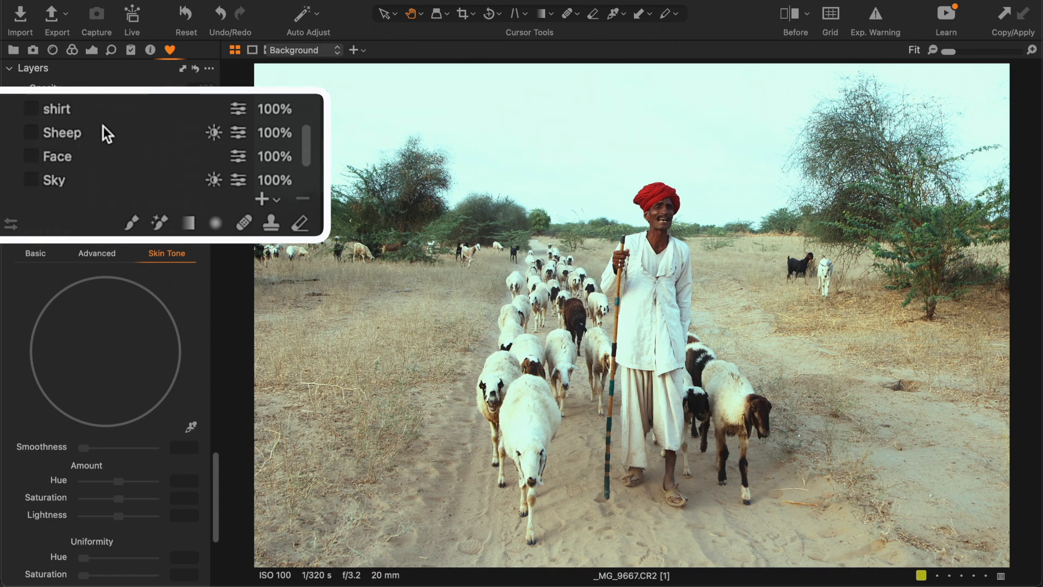
{"action": "scroll", "coordinate": [103, 126], "scroll_direction": "down", "scroll_amount": 2}
{"action": "left_click", "coordinate": [75, 142]}
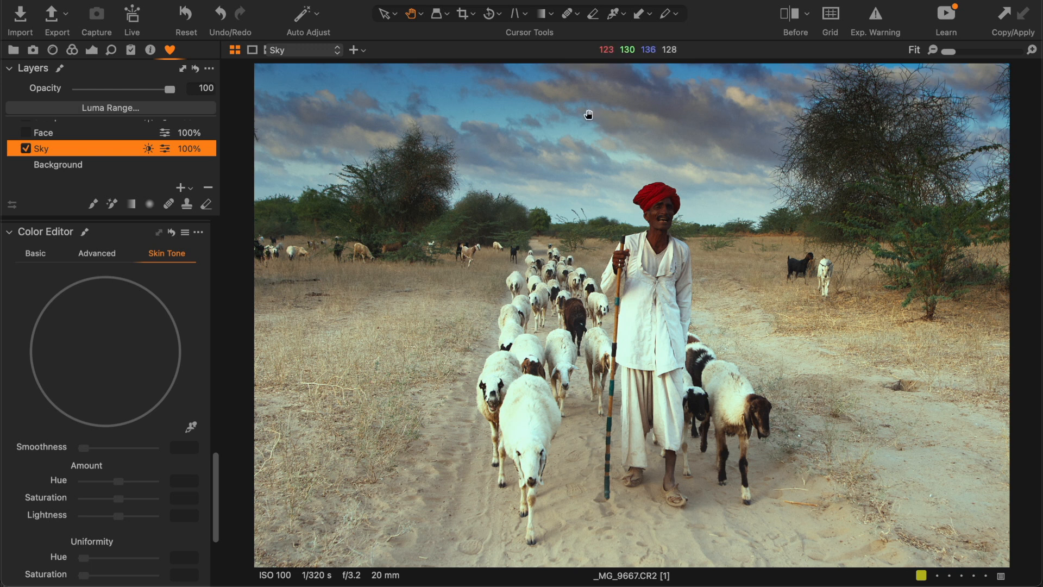
Inspect the Sky layer's effect around the tree up close, and review its Luma Range settings without changing them.
{"action": "scroll", "coordinate": [824, 121], "scroll_direction": "up", "scroll_amount": 2}
{"action": "scroll", "coordinate": [824, 121], "scroll_direction": "up", "scroll_amount": 1}
{"action": "left_click_drag", "start_coordinate": [859, 122], "coordinate": [802, 165]}
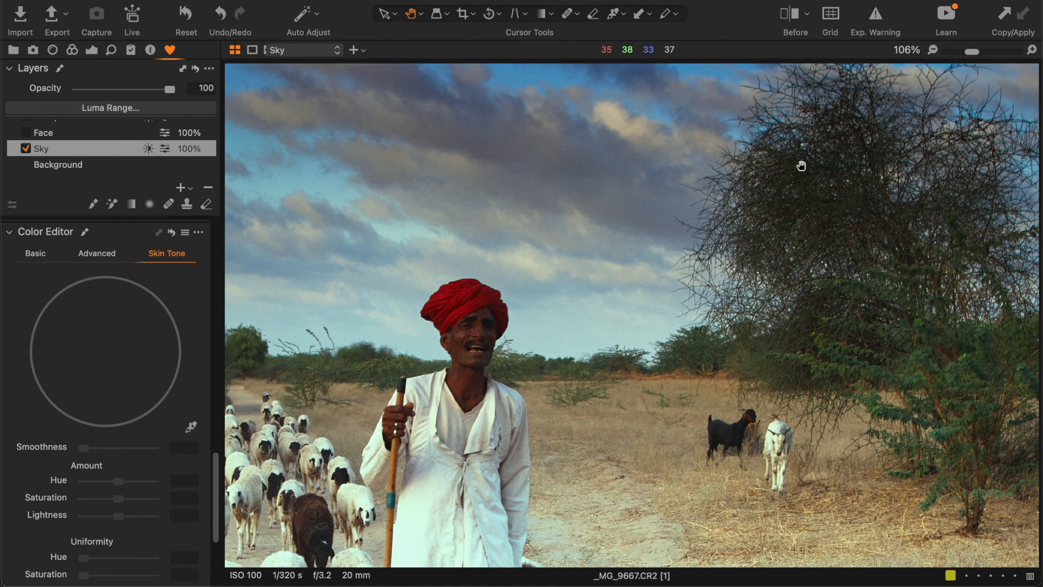
{"action": "left_click", "coordinate": [29, 140]}
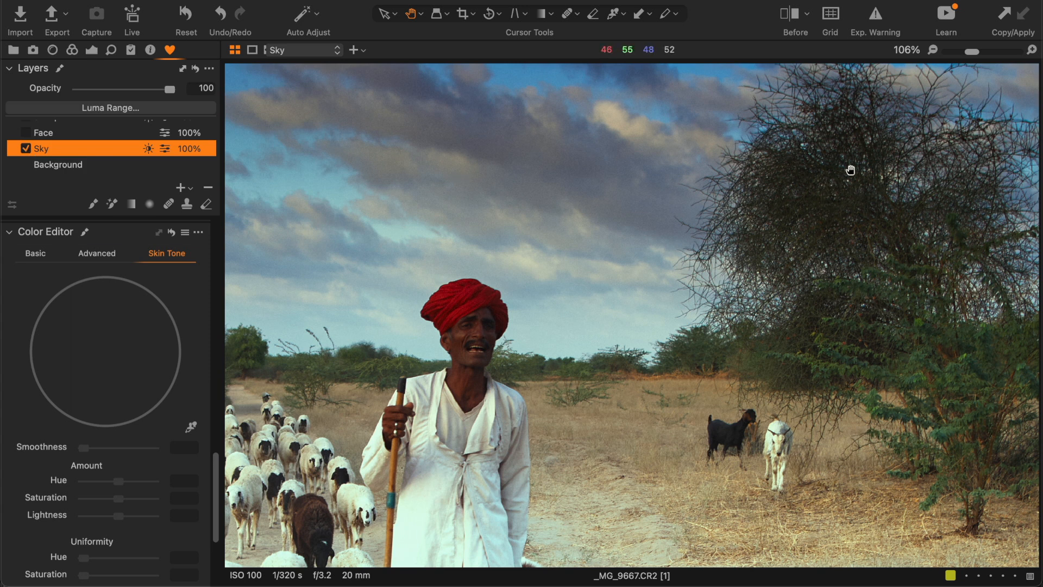
{"action": "scroll", "coordinate": [850, 178], "scroll_direction": "down", "scroll_amount": 3}
{"action": "scroll", "coordinate": [849, 178], "scroll_direction": "down", "scroll_amount": 3}
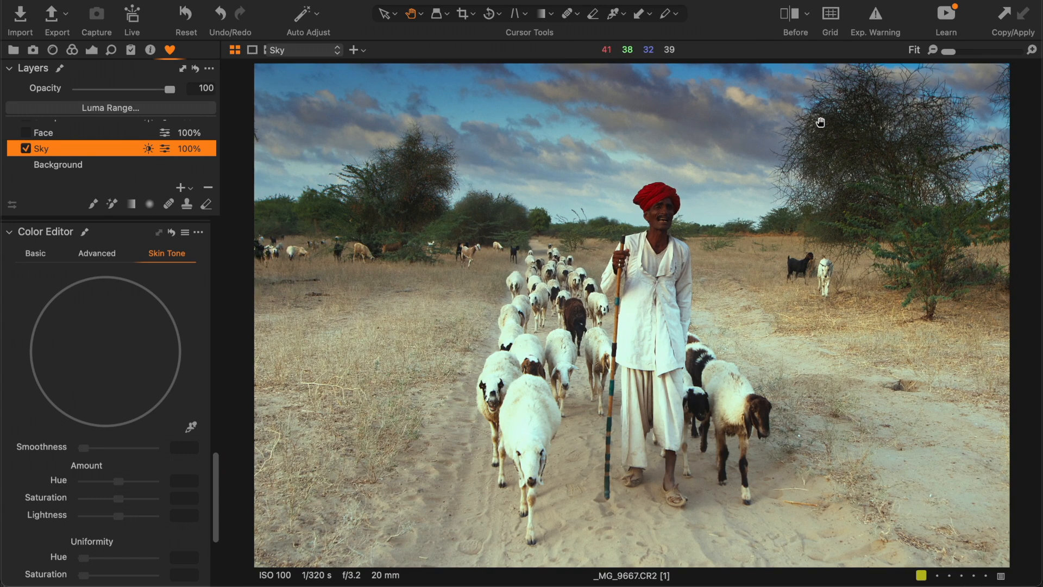
{"action": "left_click", "coordinate": [144, 106]}
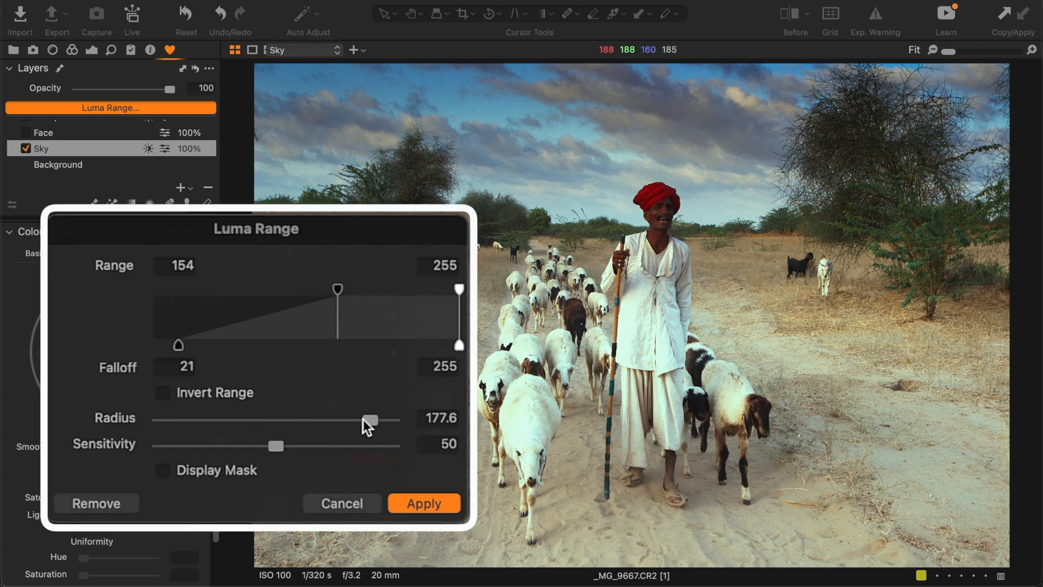
{"action": "left_click", "coordinate": [340, 501]}
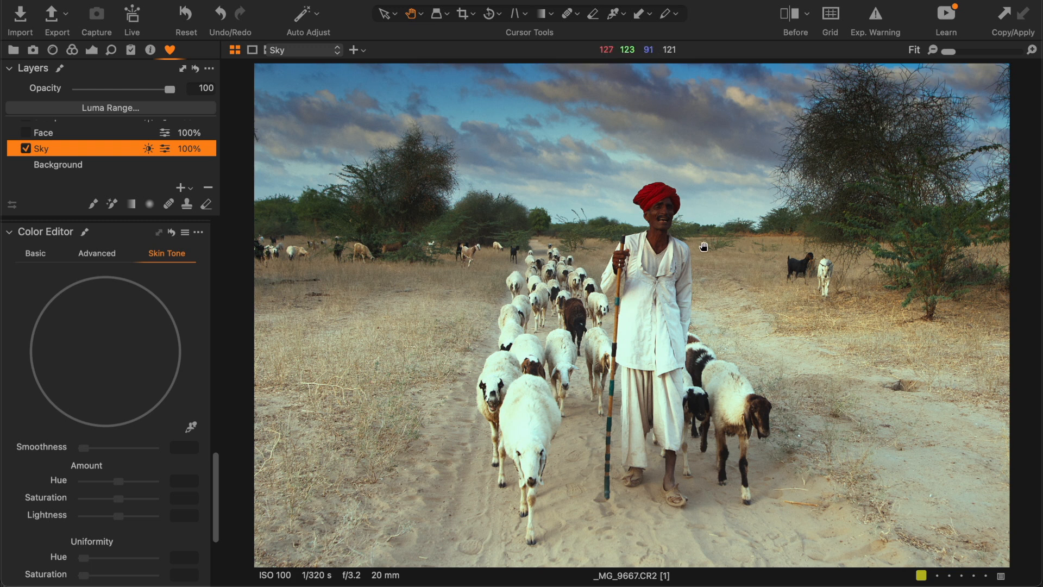
Inspect the shepherd's dark face up close and turn on the Face layer.
{"action": "left_click", "coordinate": [659, 214]}
{"action": "left_click_drag", "start_coordinate": [647, 183], "coordinate": [594, 284]}
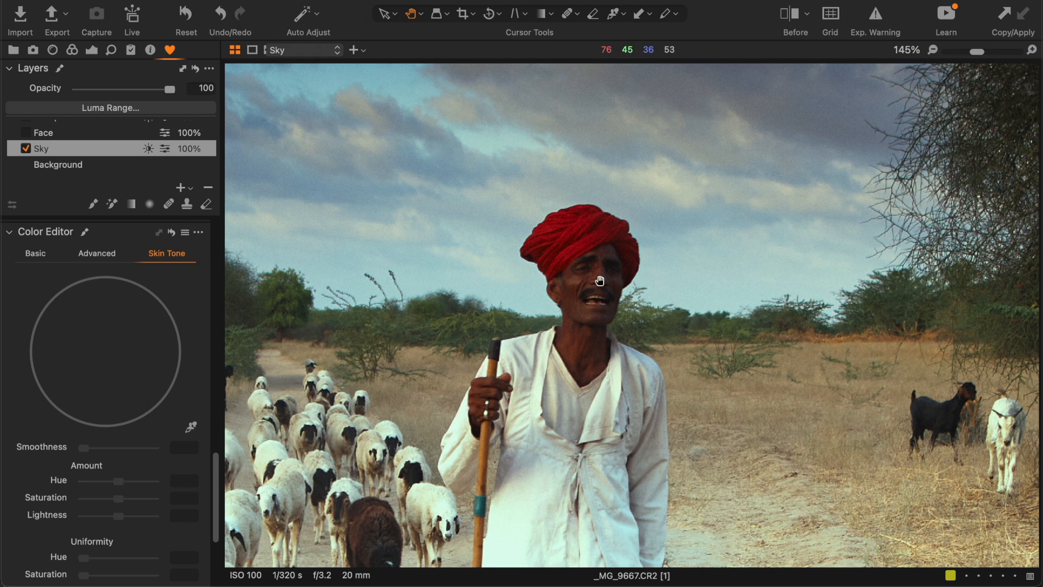
{"action": "left_click", "coordinate": [600, 281]}
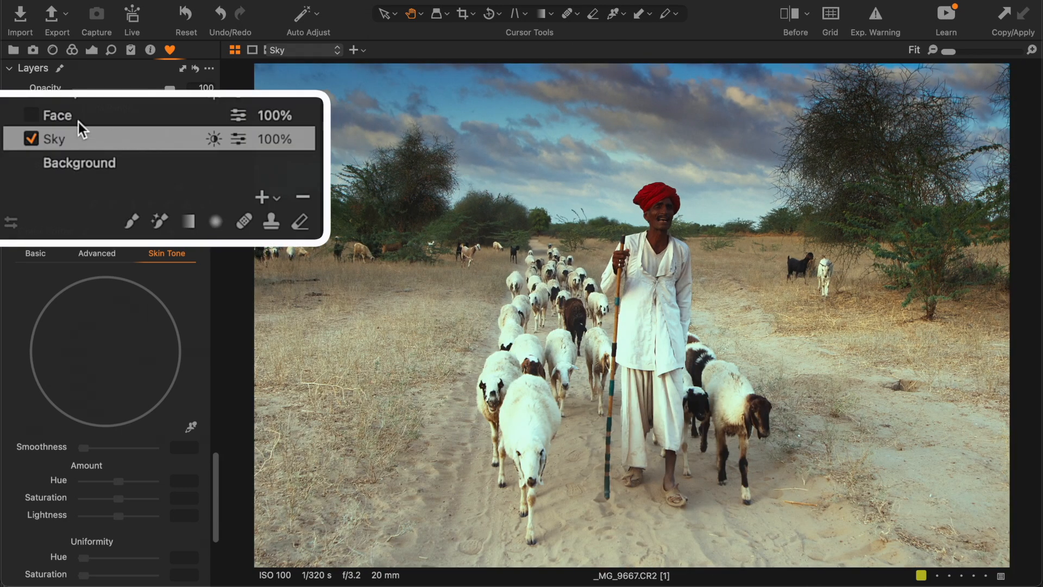
{"action": "left_click", "coordinate": [78, 116]}
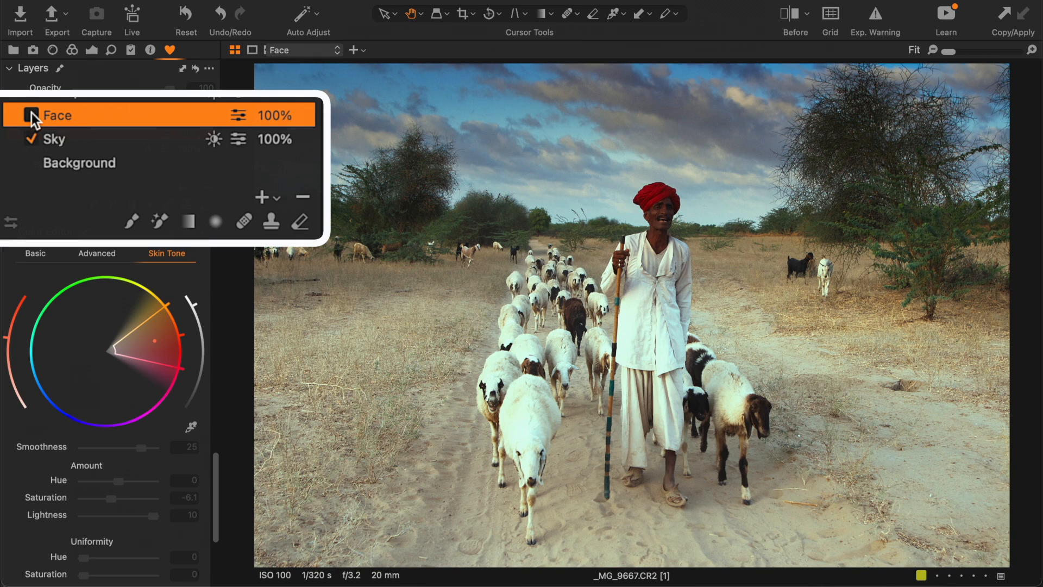
{"action": "left_click", "coordinate": [26, 132]}
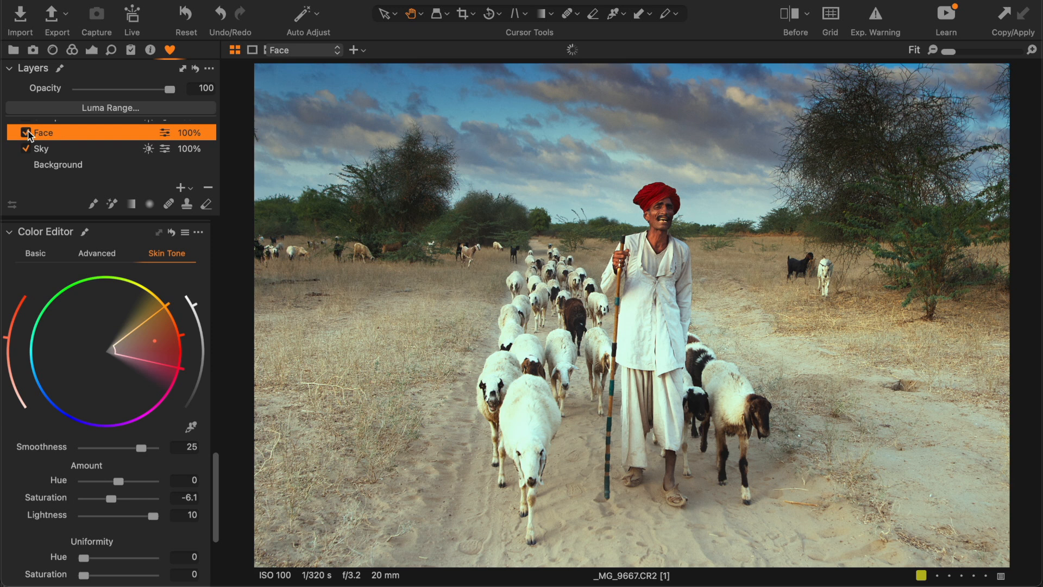
Display the Face layer's mask over the shepherd's face, neck and hand at close range, and hide it again.
{"action": "scroll", "coordinate": [663, 222], "scroll_direction": "up", "scroll_amount": 8}
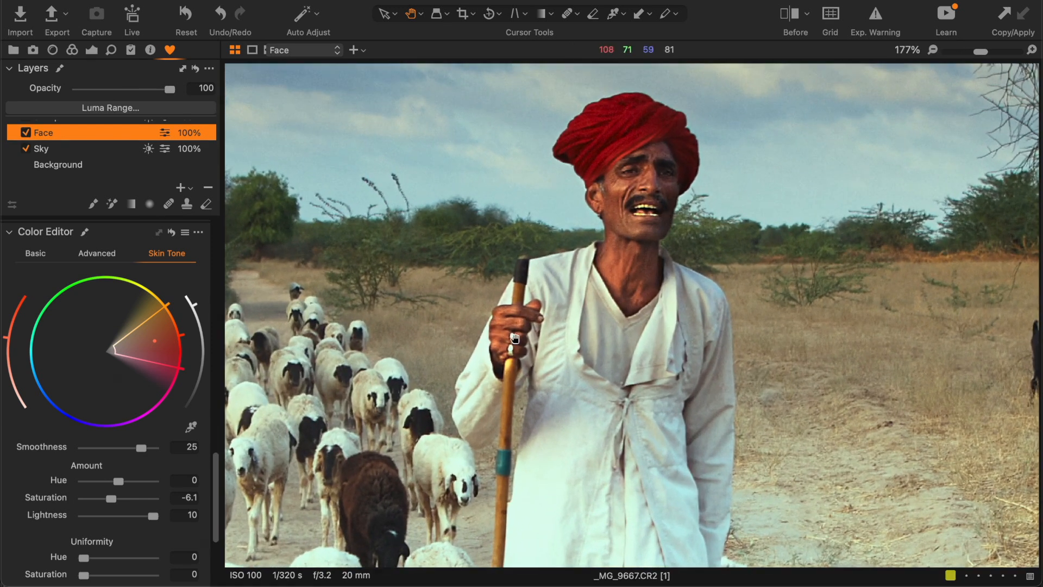
{"action": "left_click_drag", "start_coordinate": [655, 215], "coordinate": [654, 243]}
{"action": "key", "text": "m"}
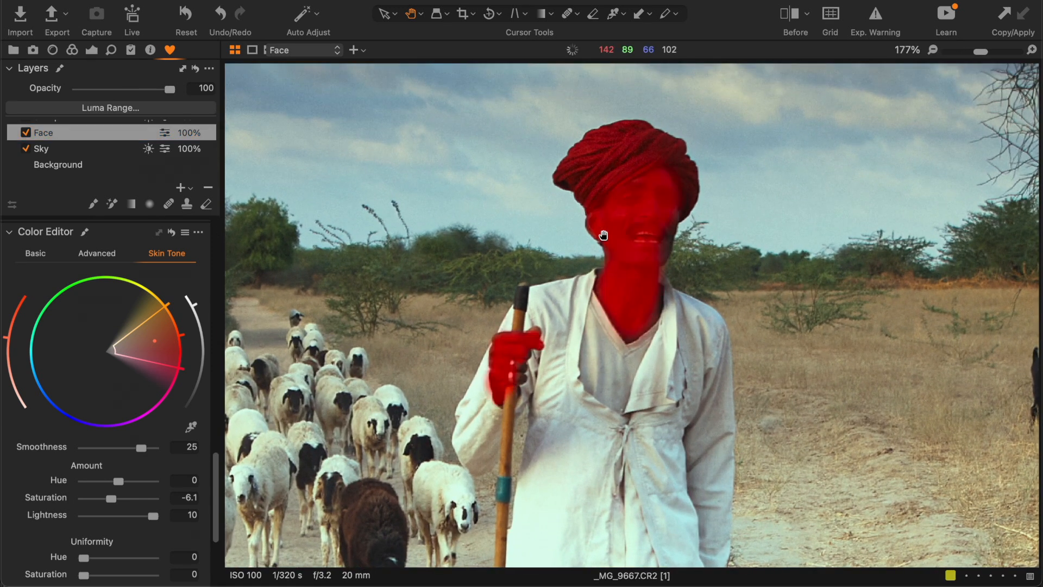
{"action": "key", "text": "m"}
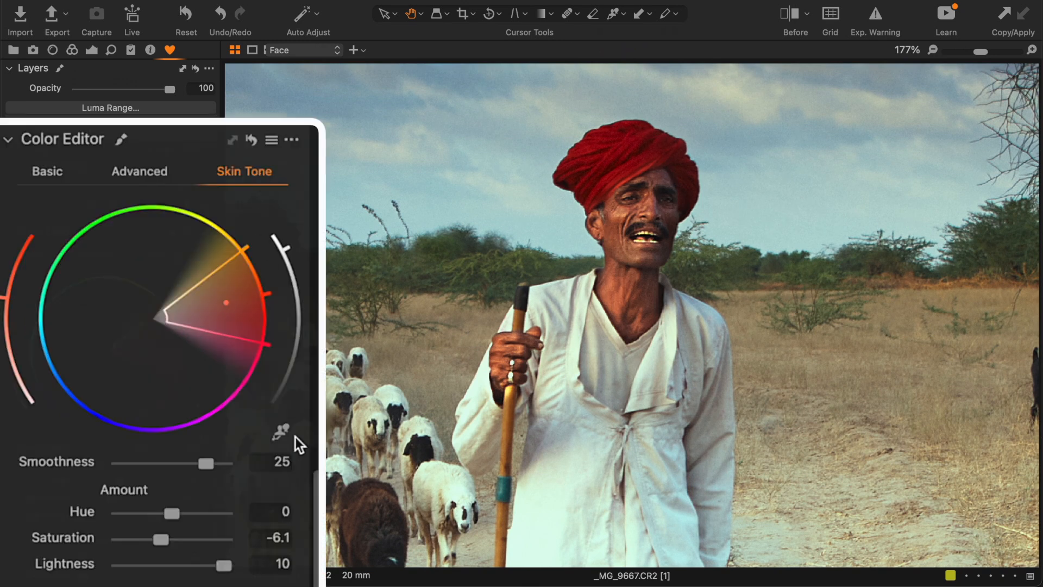
Review the Face layer's Skin Tone, Curve, Clarity, High Dynamic Range and Exposure settings, and return to the whole photo.
{"action": "scroll", "coordinate": [296, 448], "scroll_direction": "up", "scroll_amount": 12}
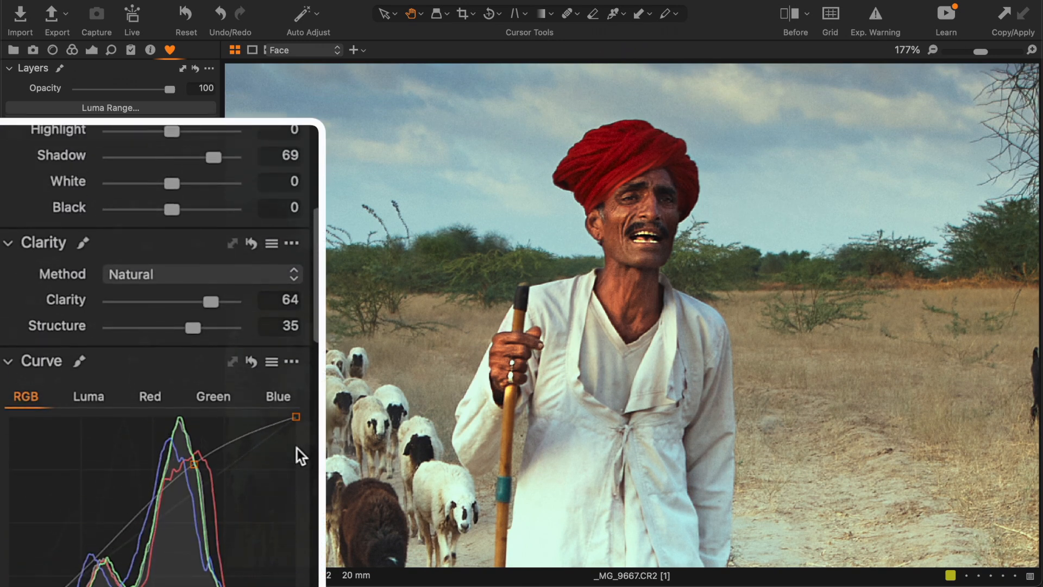
{"action": "scroll", "coordinate": [296, 448], "scroll_direction": "up", "scroll_amount": 2}
{"action": "scroll", "coordinate": [223, 396], "scroll_direction": "up", "scroll_amount": 3}
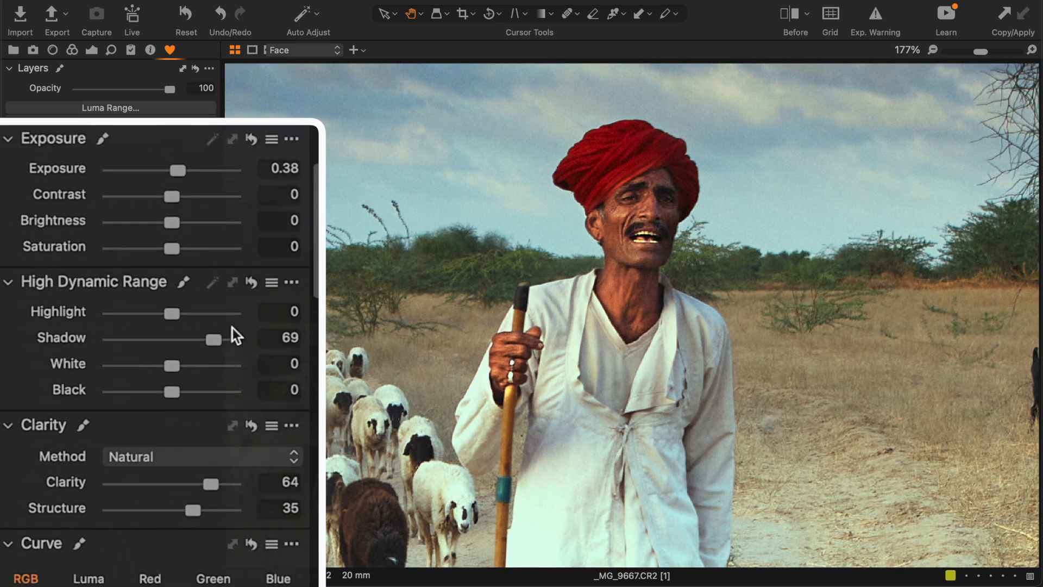
{"action": "scroll", "coordinate": [645, 293], "scroll_direction": "down", "scroll_amount": 5}
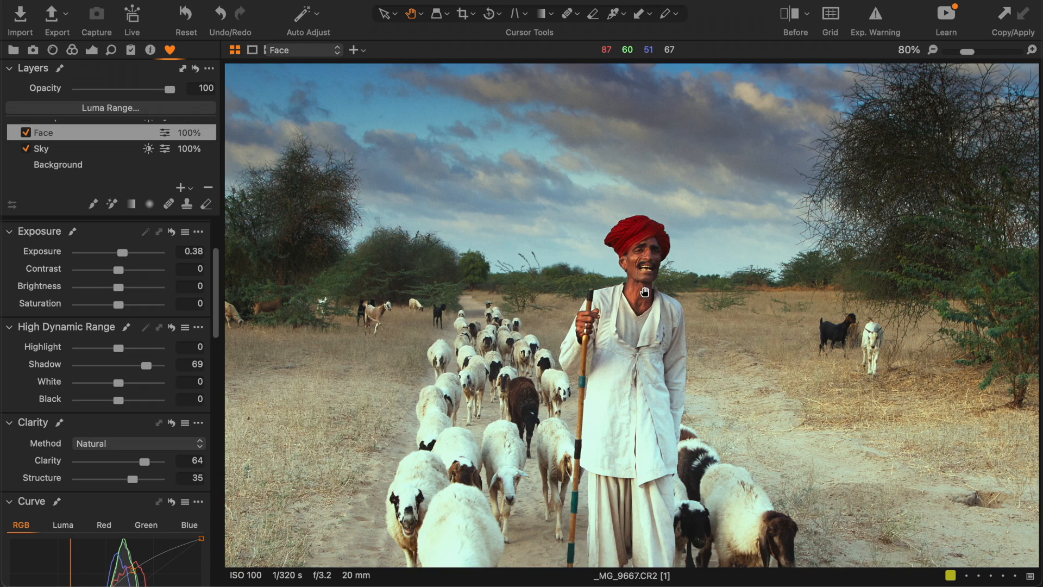
{"action": "scroll", "coordinate": [645, 292], "scroll_direction": "down", "scroll_amount": 2}
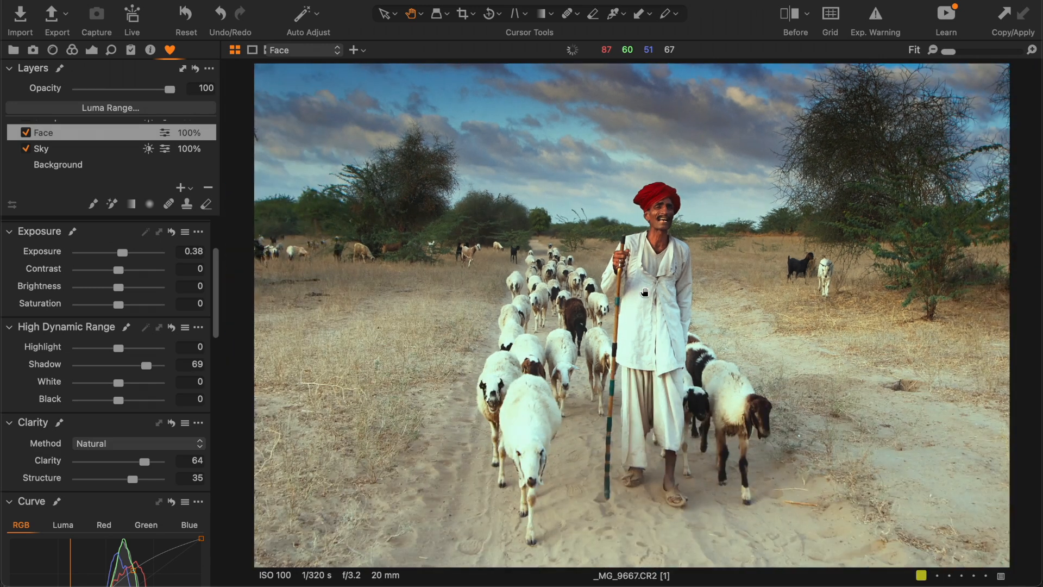
Inspect the bright sheep up close and turn on the Sheep layer.
{"action": "scroll", "coordinate": [80, 162], "scroll_direction": "up", "scroll_amount": 2}
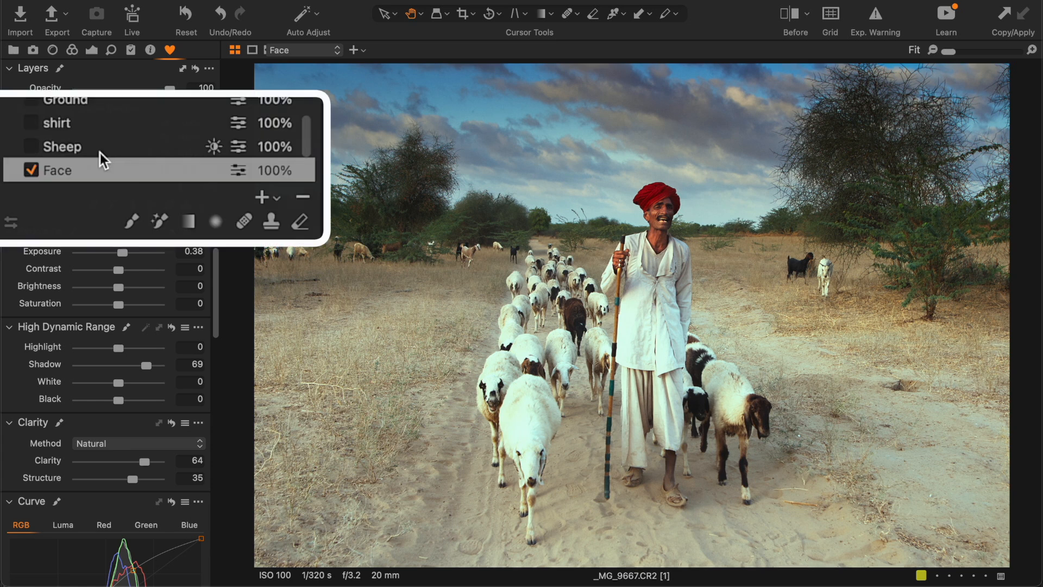
{"action": "left_click", "coordinate": [80, 156]}
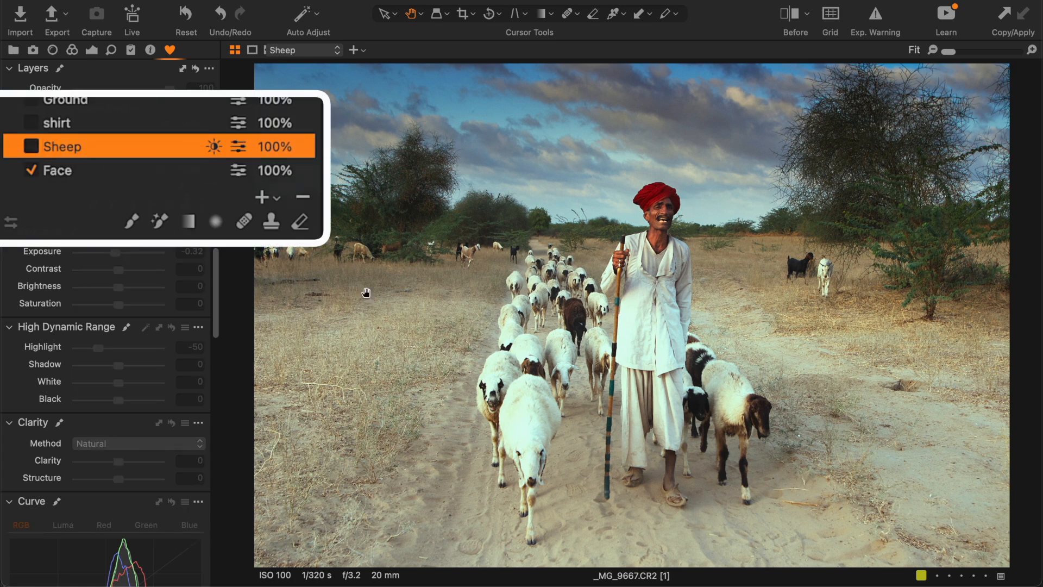
{"action": "scroll", "coordinate": [466, 347], "scroll_direction": "up", "scroll_amount": 4}
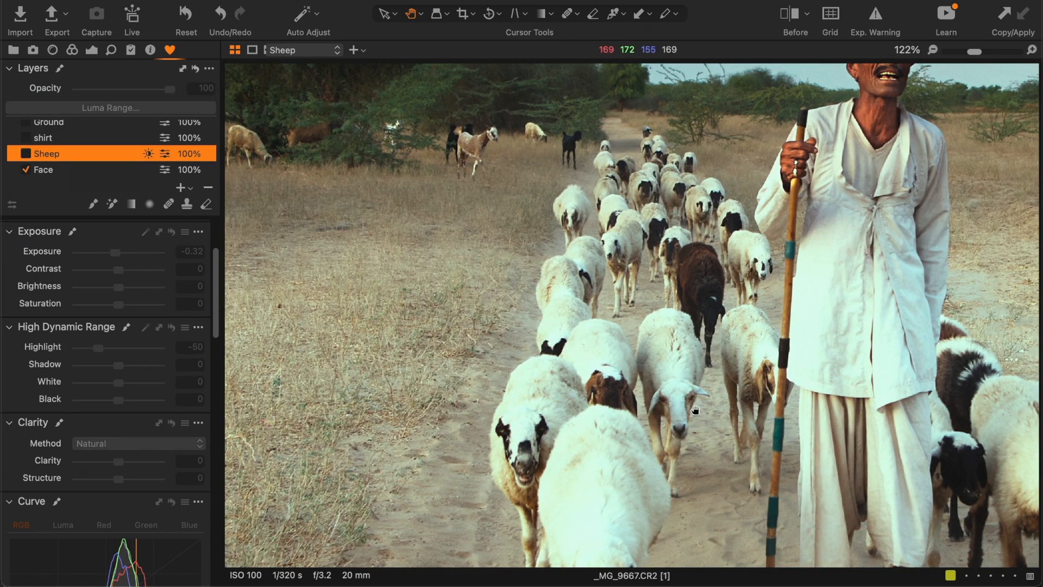
{"action": "scroll", "coordinate": [696, 410], "scroll_direction": "down", "scroll_amount": 4}
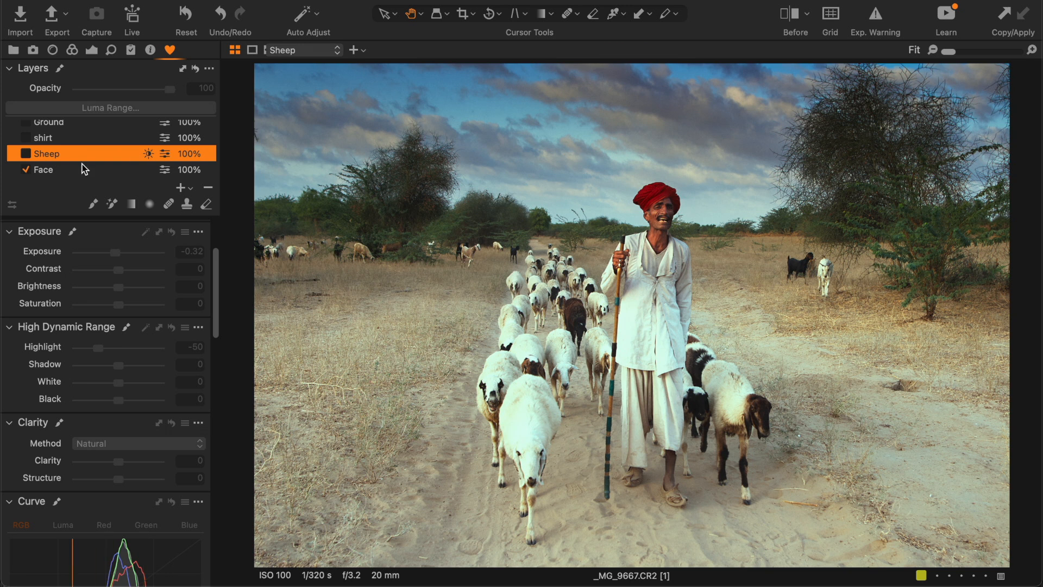
{"action": "left_click", "coordinate": [26, 153]}
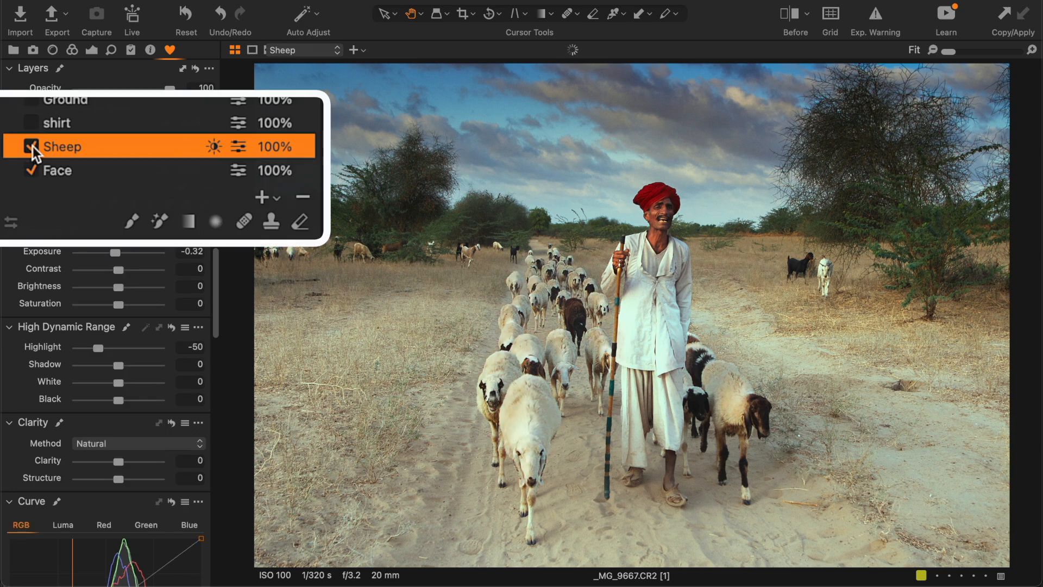
Check the sheep up close, and review the Sheep layer's Luma Range with its mask displayed, cancelling without changes.
{"action": "double_click", "coordinate": [512, 416]}
{"action": "left_click_drag", "start_coordinate": [499, 371], "coordinate": [529, 389]}
{"action": "double_click", "coordinate": [529, 390]}
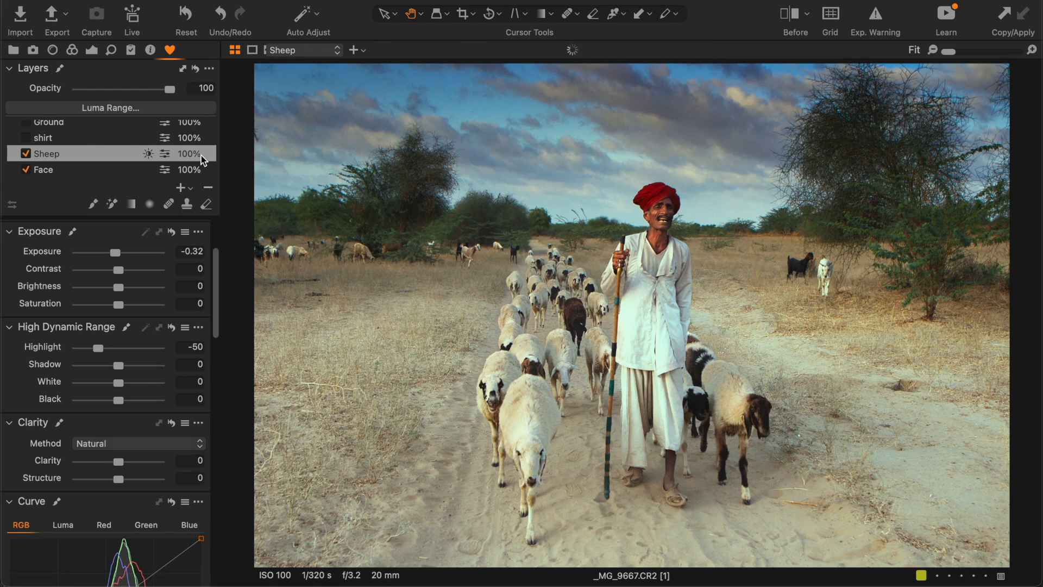
{"action": "left_click", "coordinate": [137, 109]}
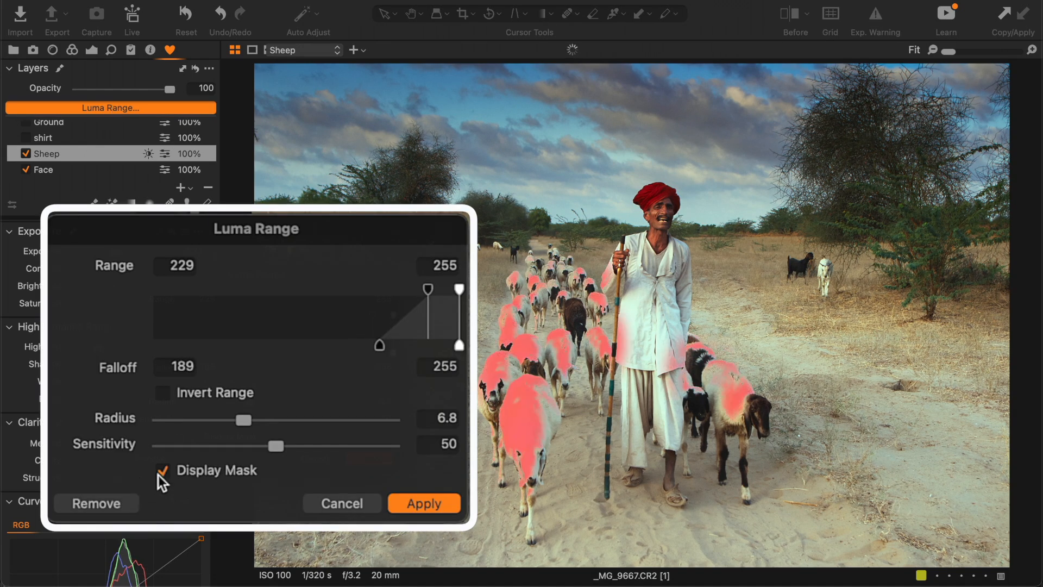
{"action": "left_click", "coordinate": [334, 508]}
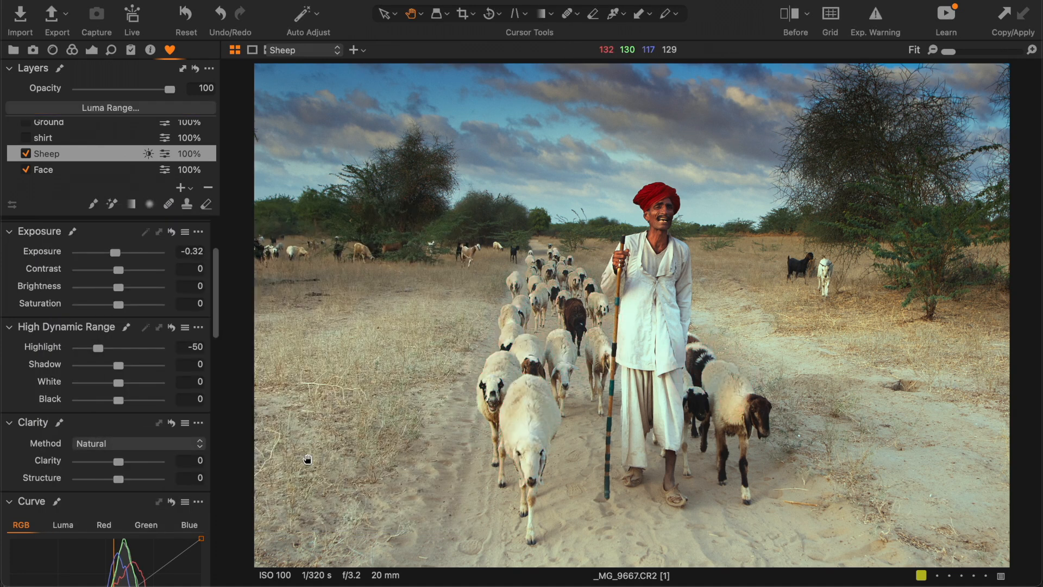
Turn on the shirt layer above the Sheep layer.
{"action": "scroll", "coordinate": [558, 407], "scroll_direction": "up", "scroll_amount": 5}
{"action": "scroll", "coordinate": [557, 408], "scroll_direction": "down", "scroll_amount": 5}
{"action": "scroll", "coordinate": [113, 145], "scroll_direction": "up", "scroll_amount": 2}
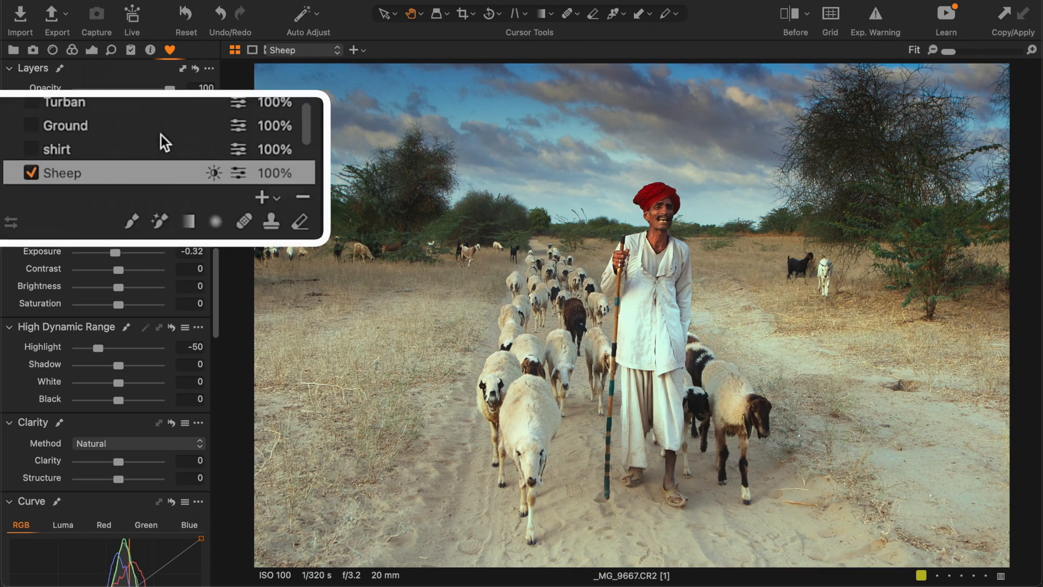
{"action": "left_click", "coordinate": [61, 156]}
{"action": "left_click", "coordinate": [31, 148]}
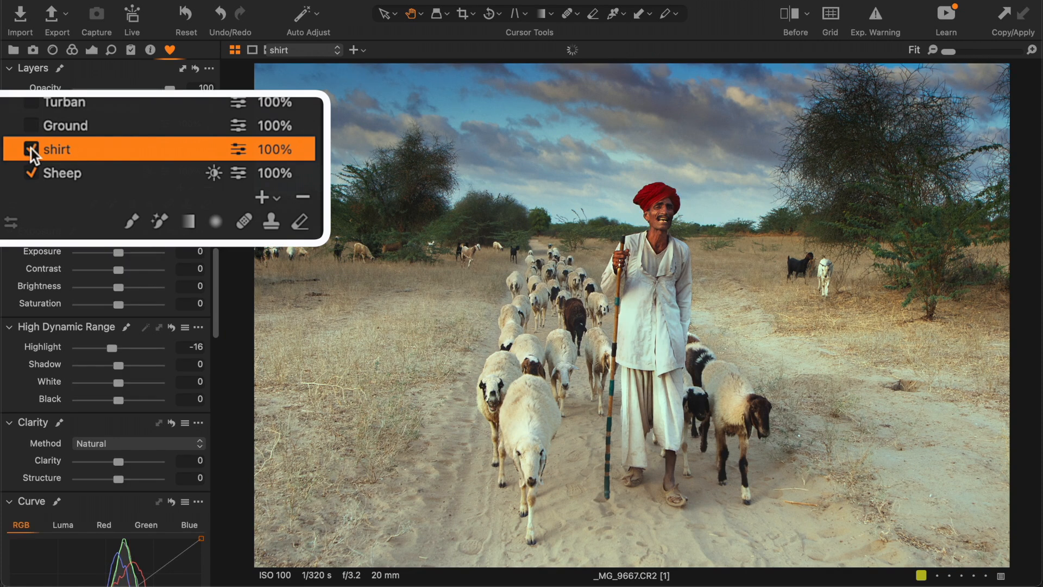
Select the Ground layer and turn it on.
{"action": "scroll", "coordinate": [104, 151], "scroll_direction": "up", "scroll_amount": 1}
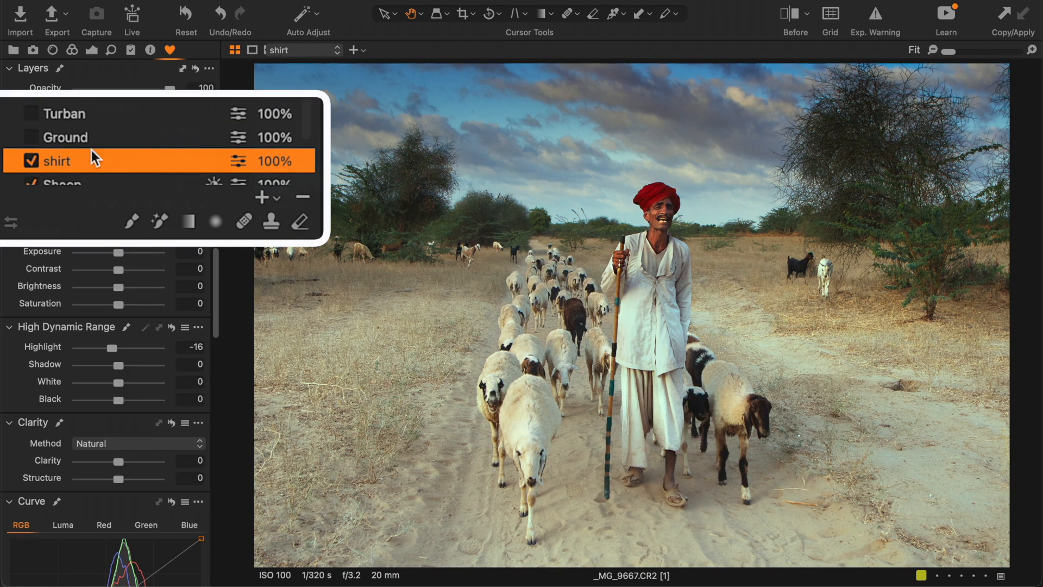
{"action": "left_click", "coordinate": [64, 143]}
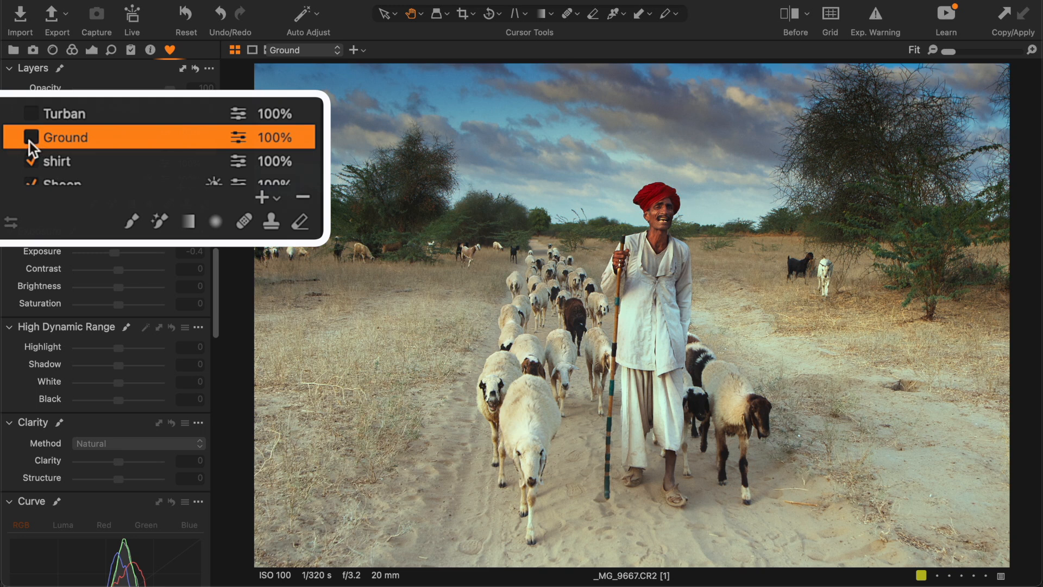
{"action": "left_click", "coordinate": [31, 137]}
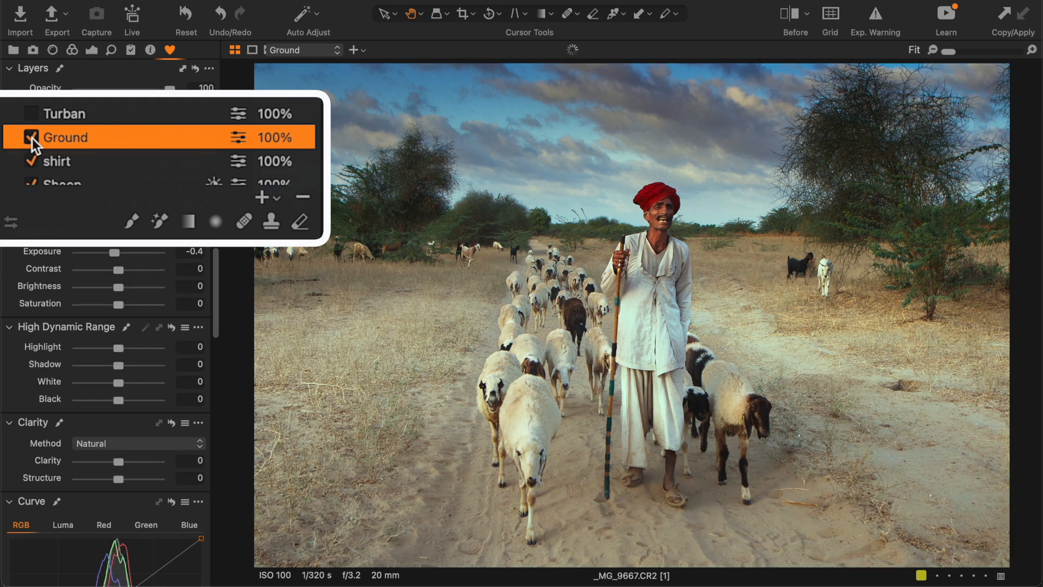
Select the Turban layer, turn it on, and compare the turban up close with the layer off and on.
{"action": "left_click", "coordinate": [106, 114]}
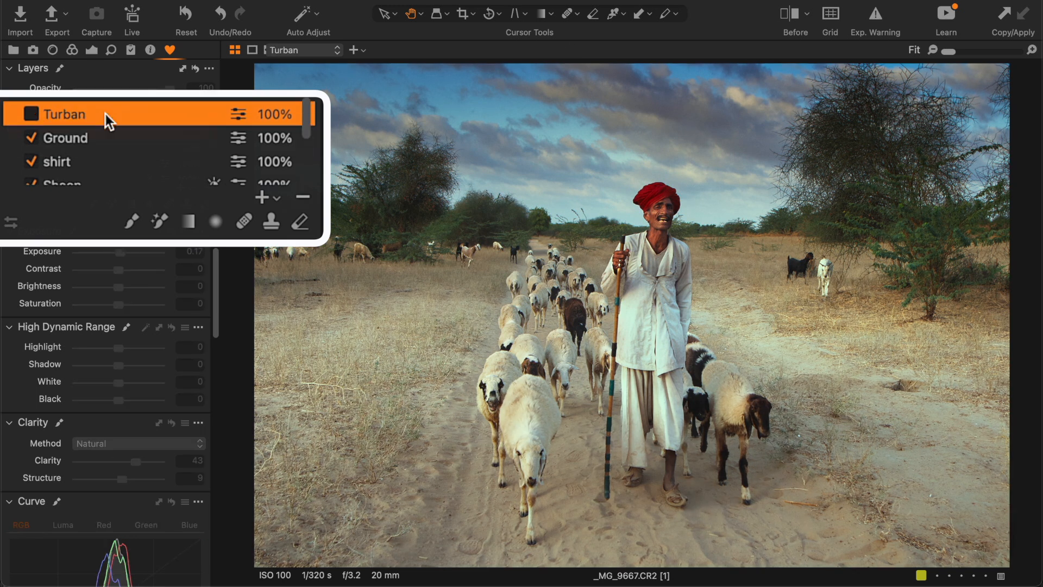
{"action": "scroll", "coordinate": [641, 186], "scroll_direction": "up", "scroll_amount": 5}
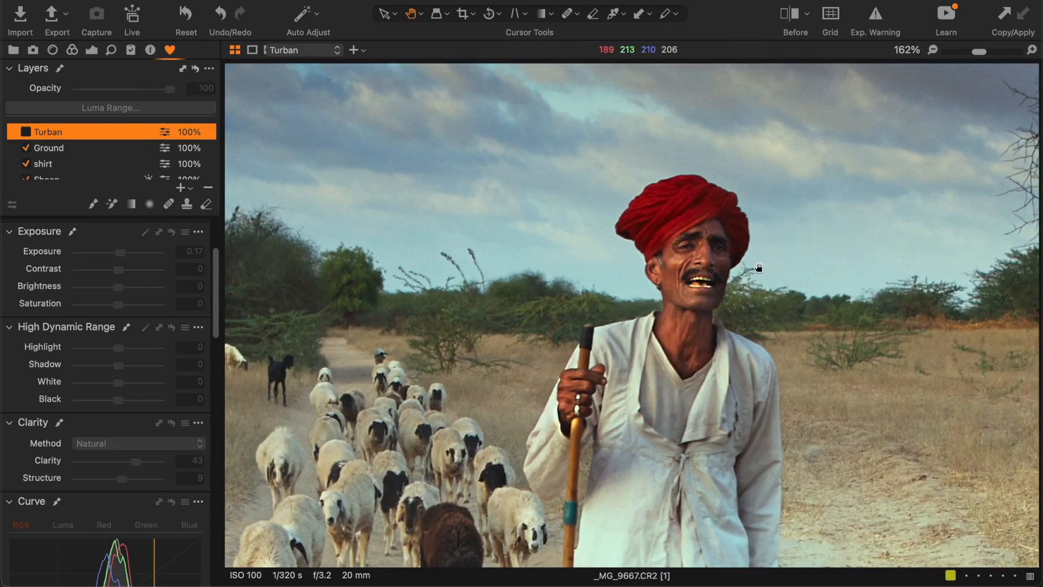
{"action": "scroll", "coordinate": [759, 267], "scroll_direction": "up", "scroll_amount": 2}
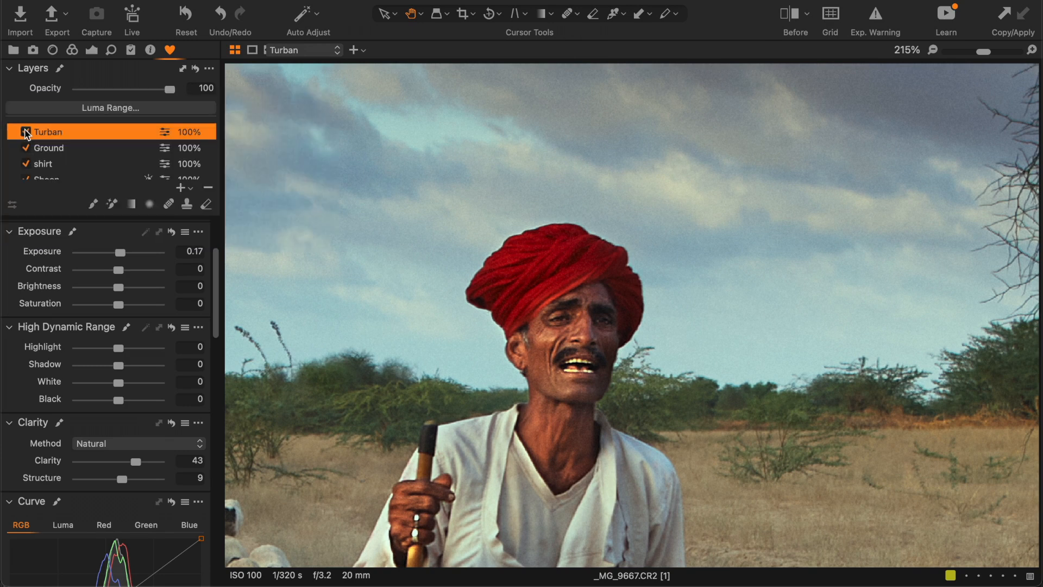
{"action": "left_click", "coordinate": [25, 132]}
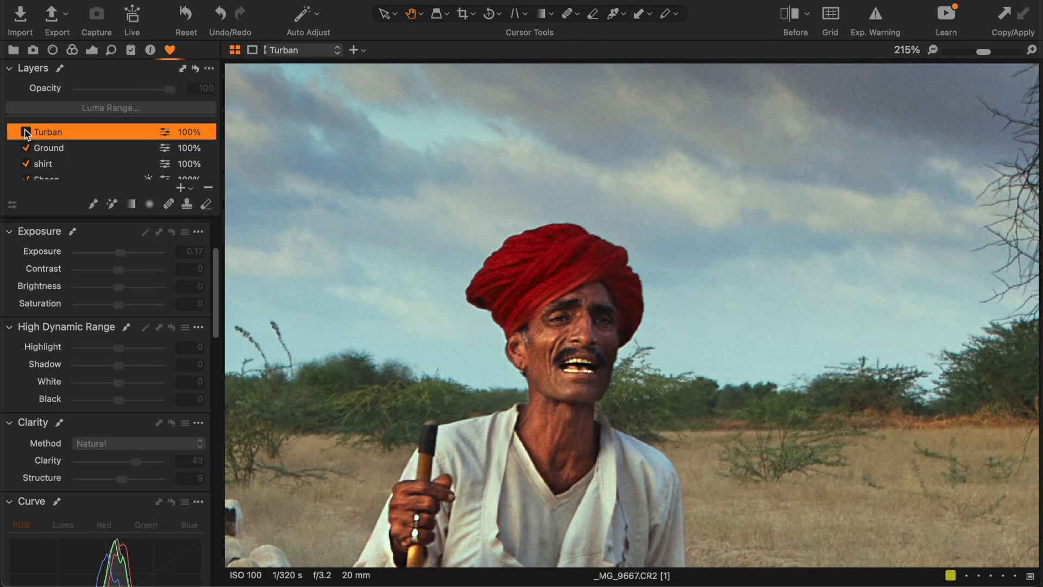
{"action": "left_click", "coordinate": [26, 132]}
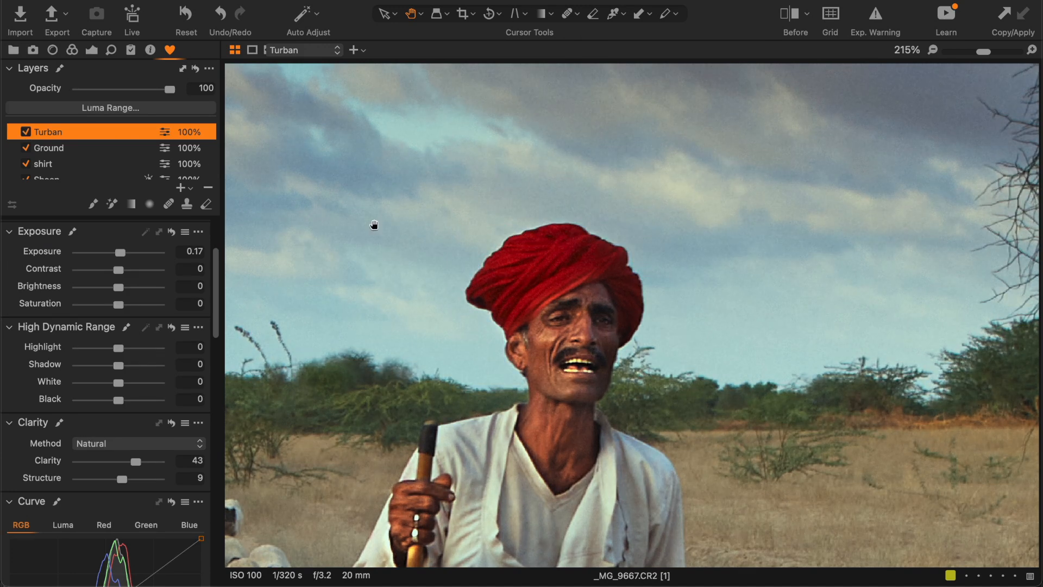
Compare the whole edited photo with its unedited Before version twice, and inspect the shepherd and the surrounding ground up close.
{"action": "scroll", "coordinate": [526, 293], "scroll_direction": "down", "scroll_amount": 6}
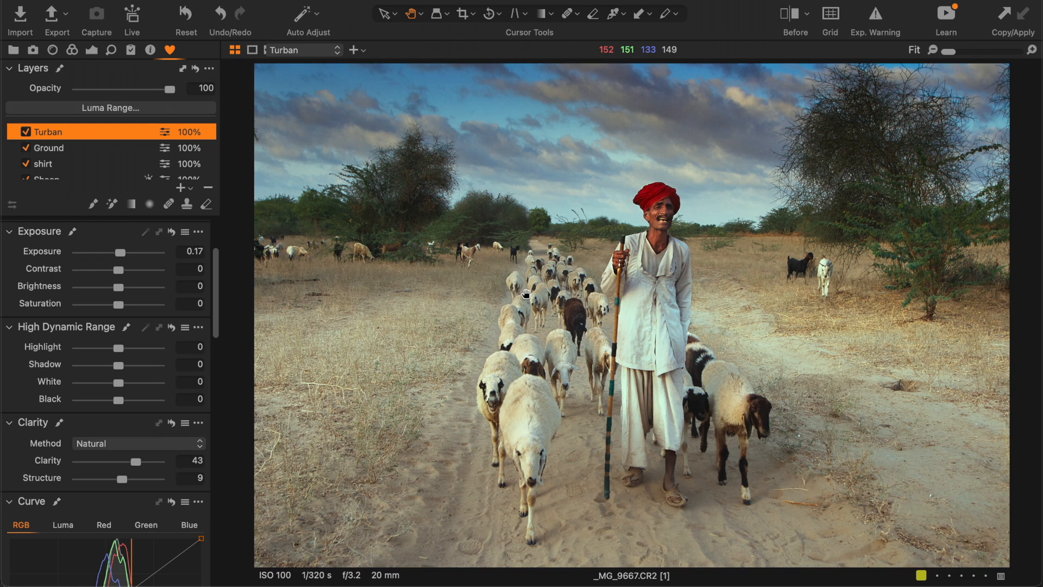
{"action": "key", "text": "y"}
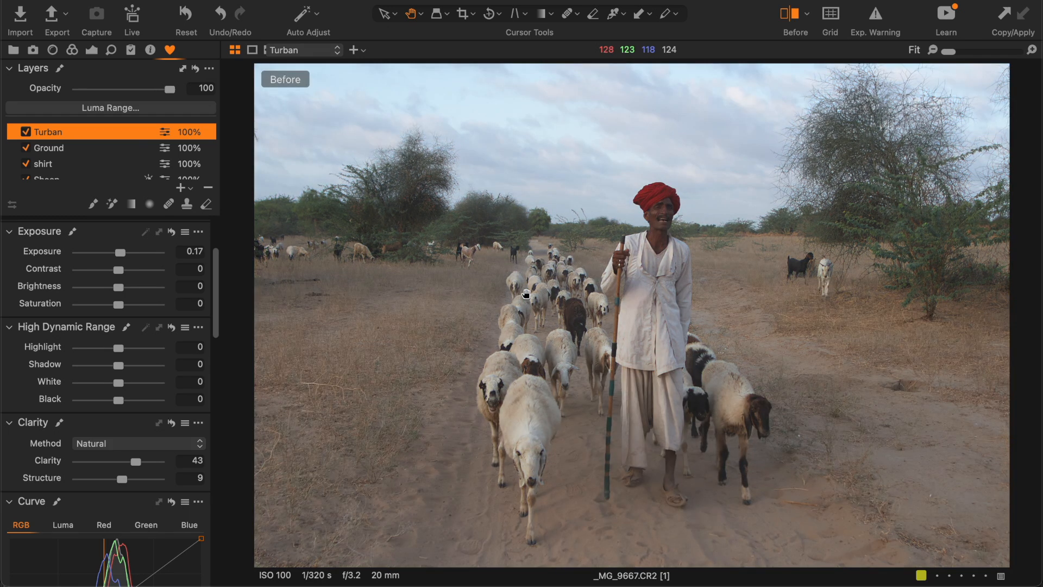
{"action": "key", "text": "y"}
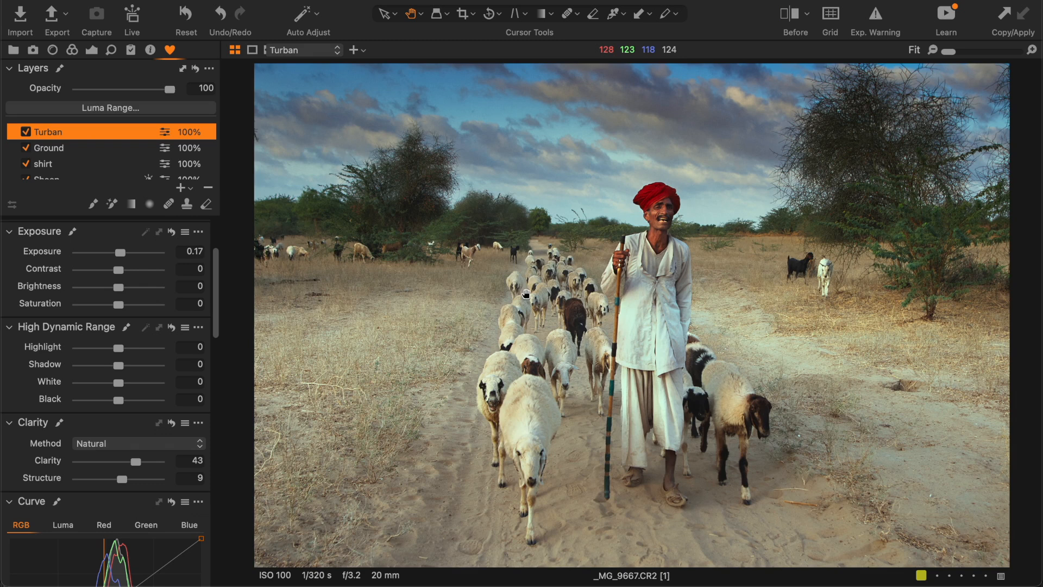
{"action": "key", "text": "y"}
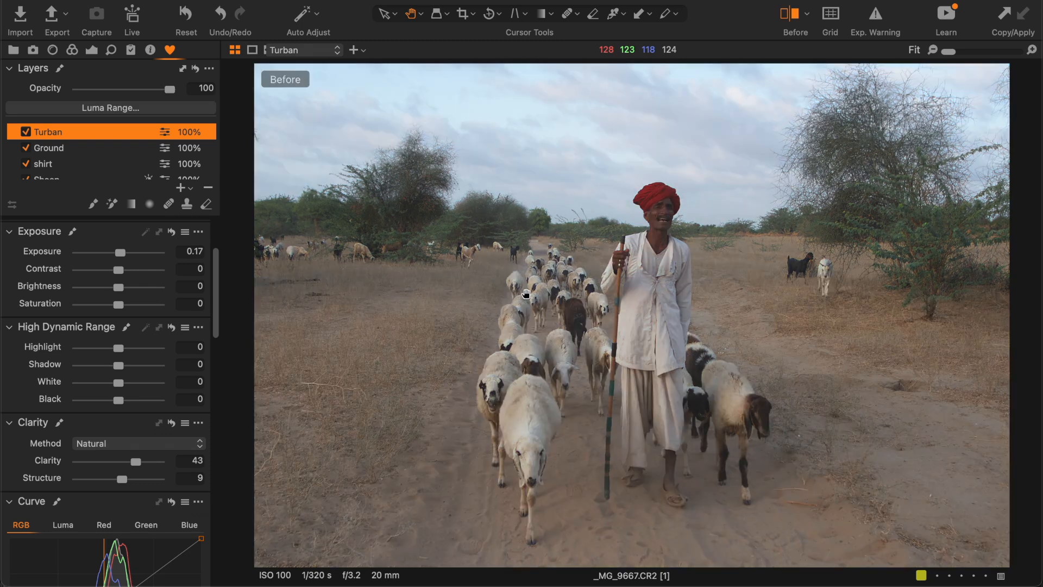
{"action": "key", "text": "y"}
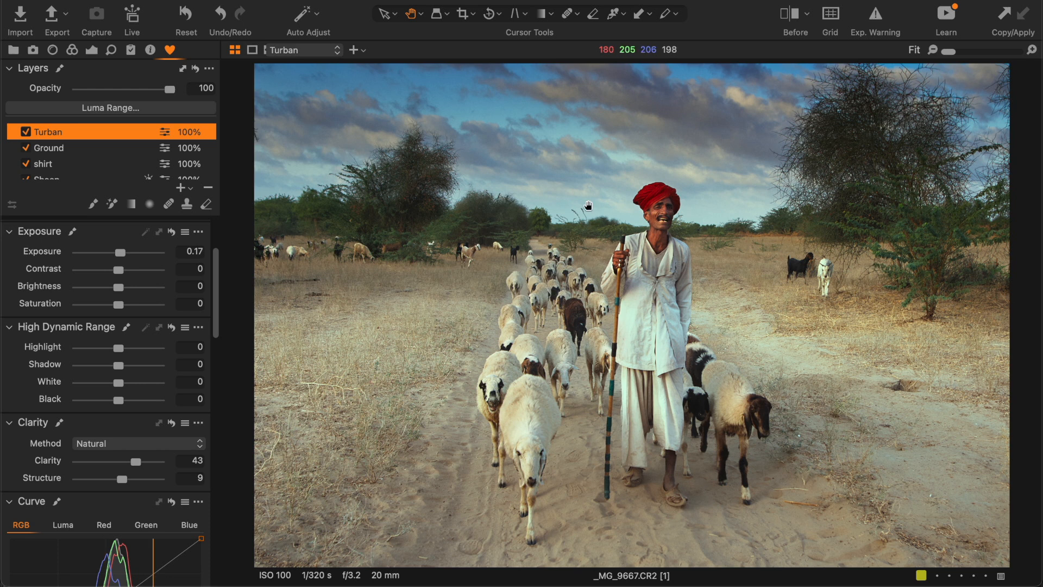
{"action": "scroll", "coordinate": [587, 204], "scroll_direction": "up", "scroll_amount": 3}
{"action": "left_click_drag", "start_coordinate": [848, 282], "coordinate": [651, 313]}
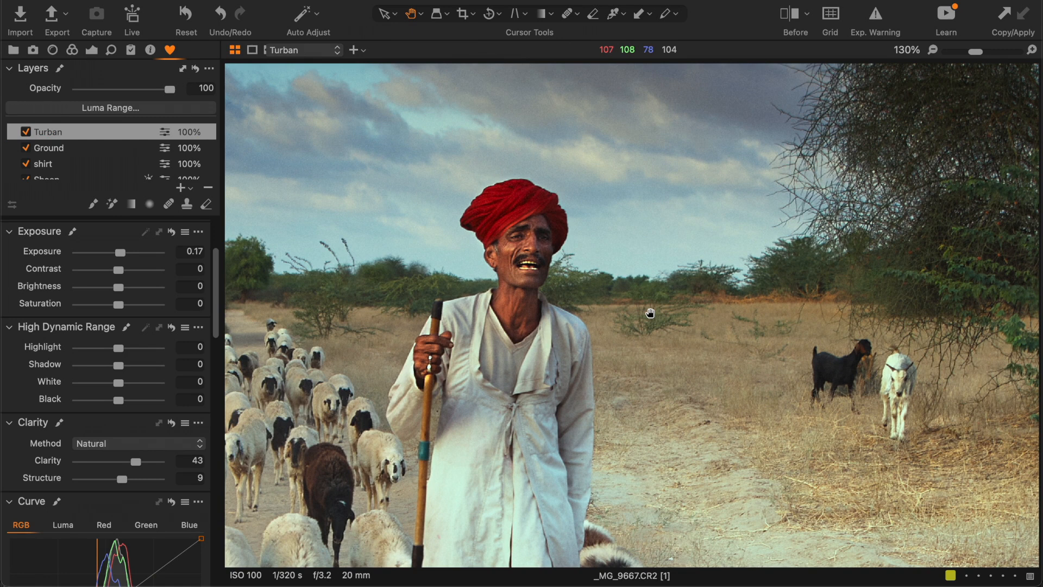
{"action": "scroll", "coordinate": [651, 313], "scroll_direction": "down", "scroll_amount": 3}
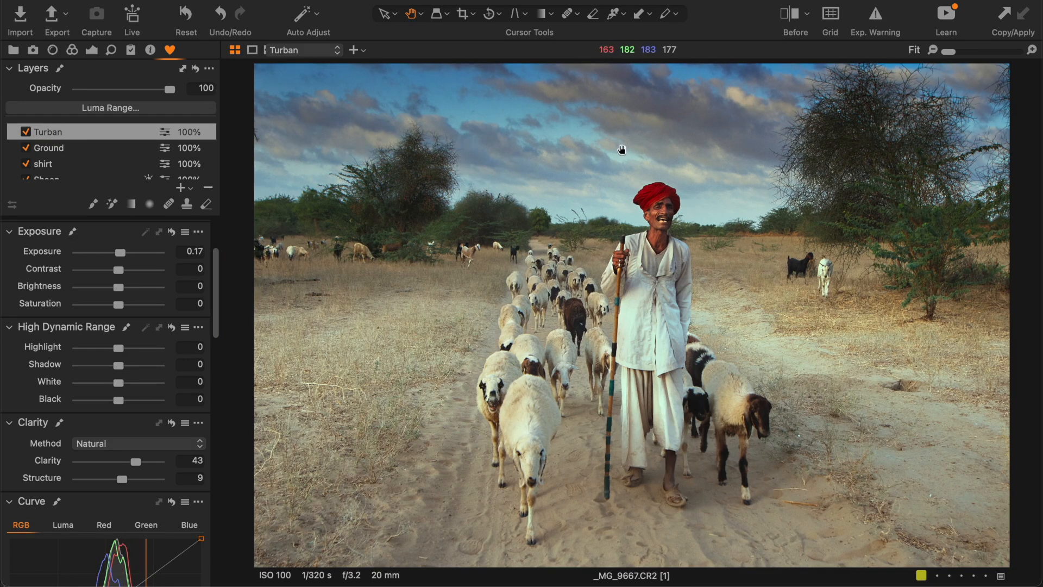
Find the Sky layer in the layer list and switch it off and back on to compare its effect.
{"action": "scroll", "coordinate": [154, 140], "scroll_direction": "down", "scroll_amount": 2}
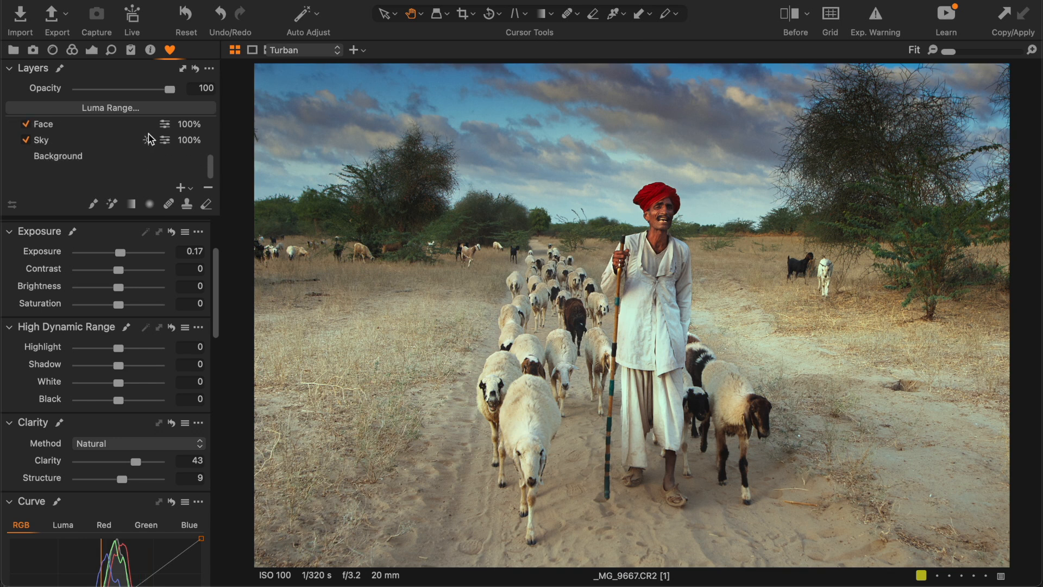
{"action": "left_click", "coordinate": [26, 147]}
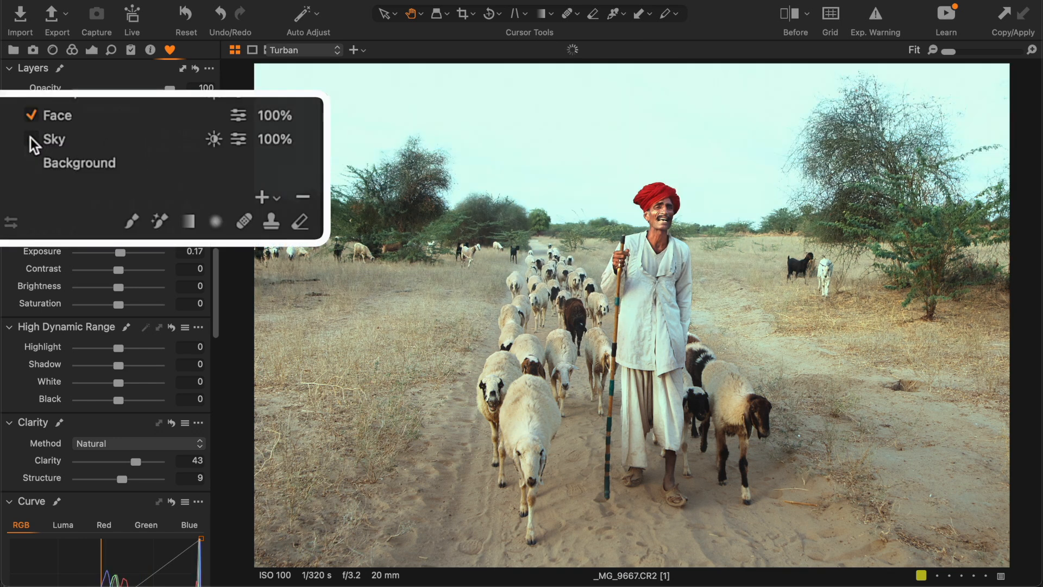
{"action": "left_click", "coordinate": [25, 147]}
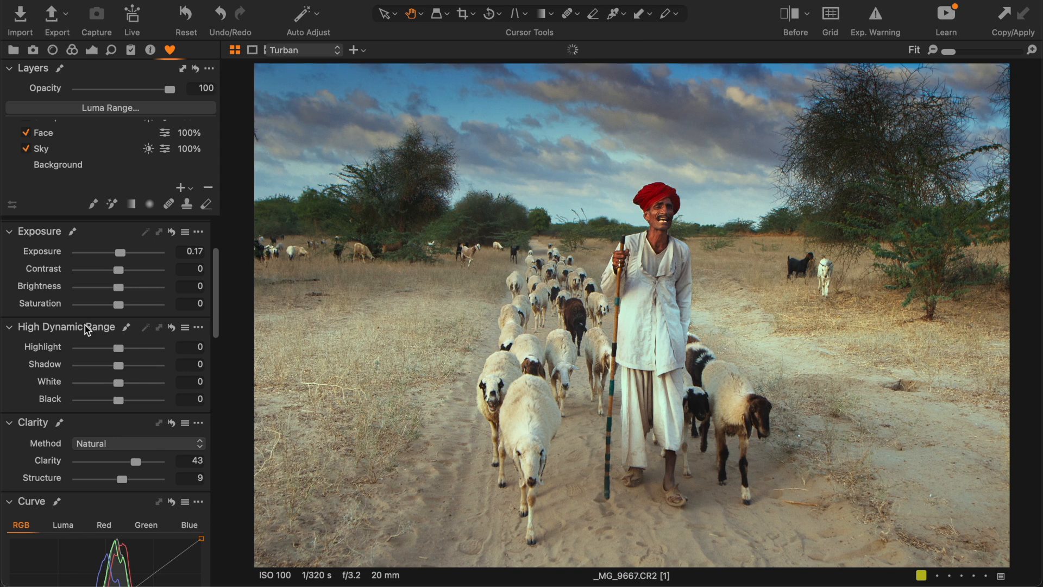
Review the Sky layer's Advanced Color Editor adjustments, switching the blue and pale blue color ranges off and back on to compare.
{"action": "scroll", "coordinate": [84, 325], "scroll_direction": "down", "scroll_amount": 8}
{"action": "scroll", "coordinate": [85, 325], "scroll_direction": "down", "scroll_amount": 10}
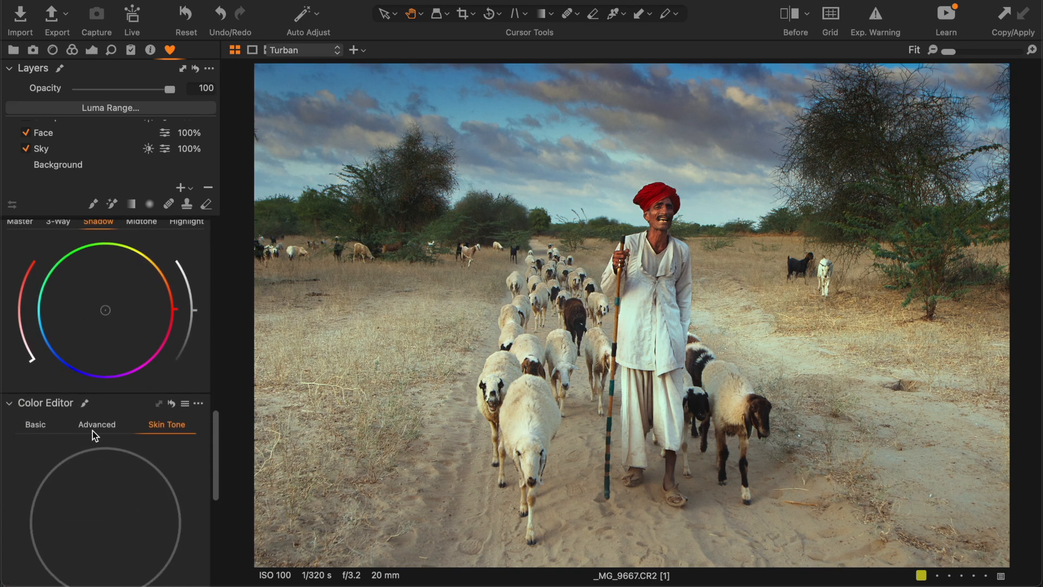
{"action": "left_click", "coordinate": [93, 428]}
{"action": "scroll", "coordinate": [93, 427], "scroll_direction": "down", "scroll_amount": 5}
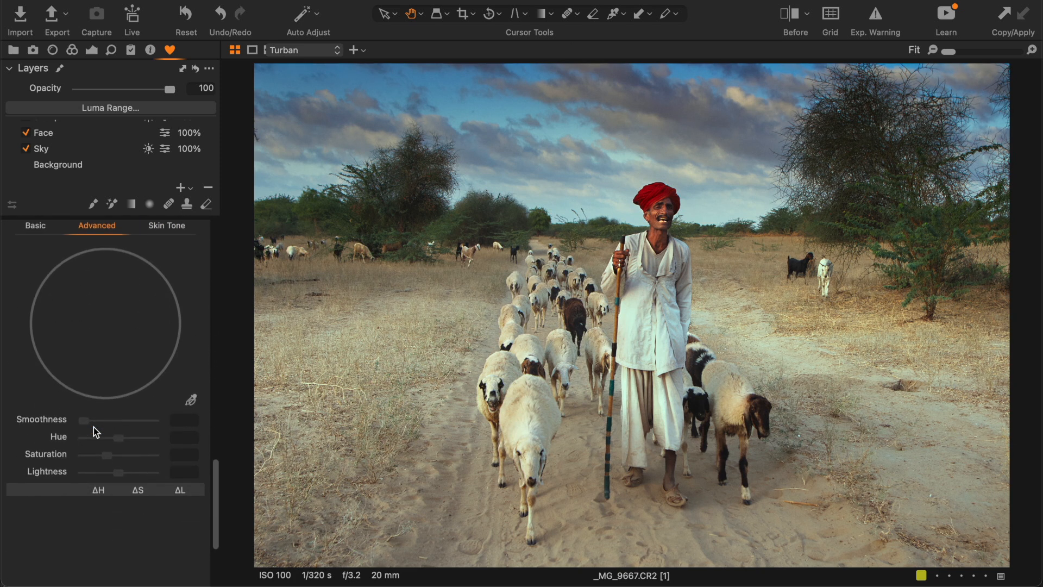
{"action": "left_click", "coordinate": [55, 149]}
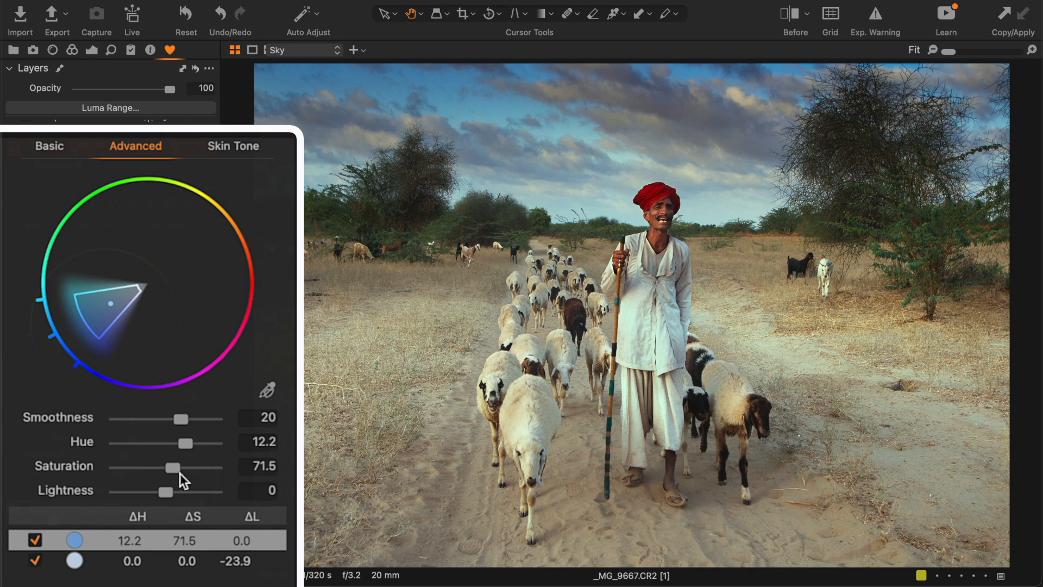
{"action": "left_click", "coordinate": [35, 540]}
{"action": "left_click", "coordinate": [62, 559]}
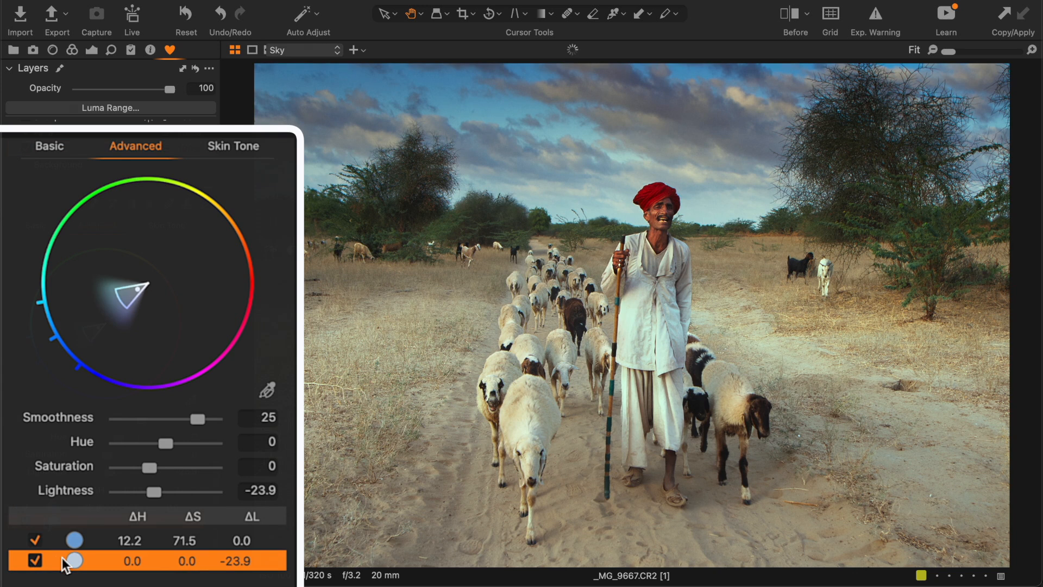
{"action": "left_click", "coordinate": [34, 560]}
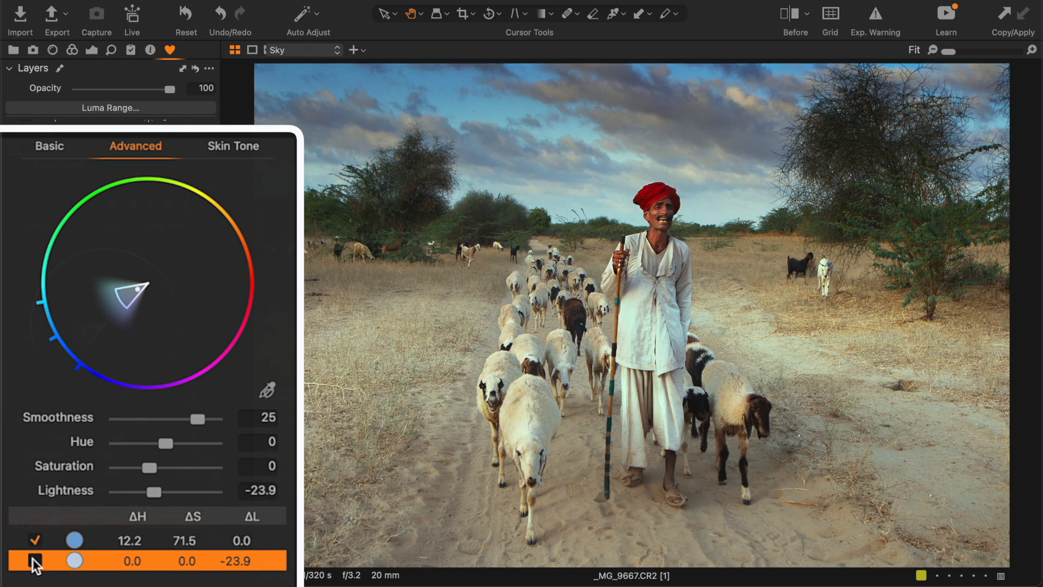
{"action": "left_click", "coordinate": [34, 560]}
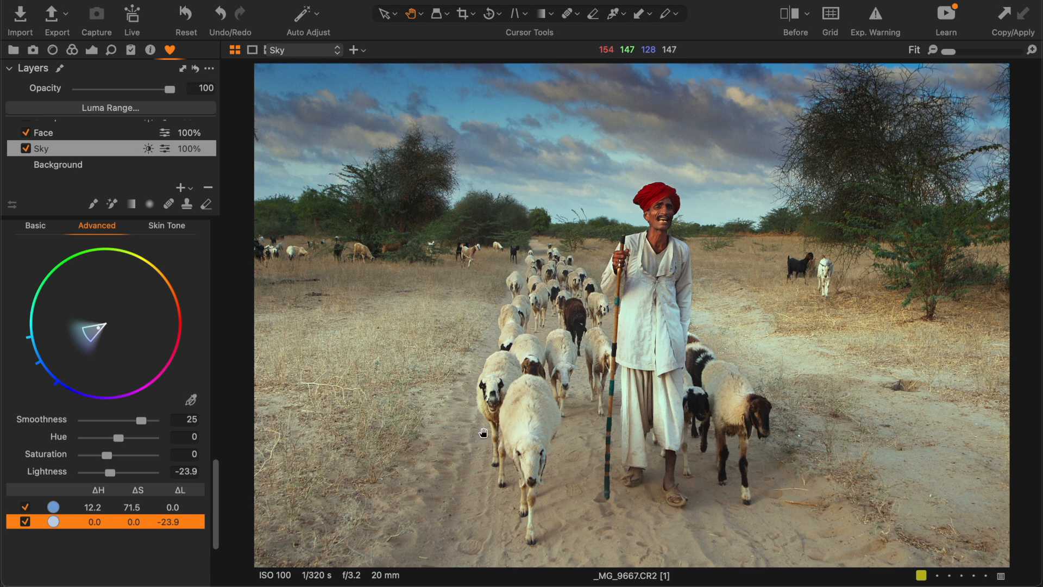
Inspect the shepherd, flock and sky up close across the finished photo, ending with the whole image in view.
{"action": "double_click", "coordinate": [516, 433]}
{"action": "left_click_drag", "start_coordinate": [768, 290], "coordinate": [738, 417]}
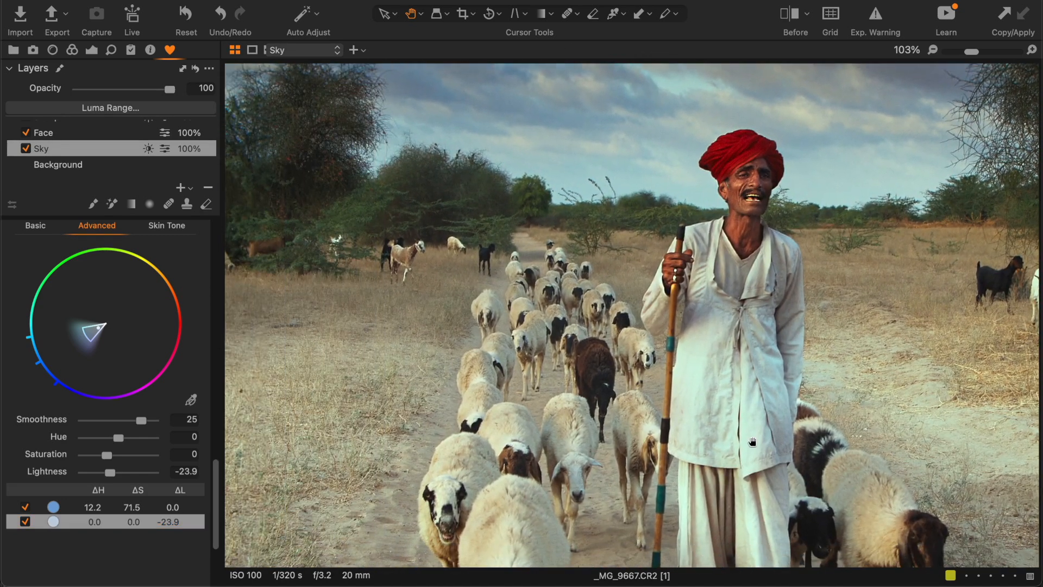
{"action": "left_click_drag", "start_coordinate": [793, 282], "coordinate": [569, 335]}
{"action": "left_click_drag", "start_coordinate": [484, 314], "coordinate": [639, 308]}
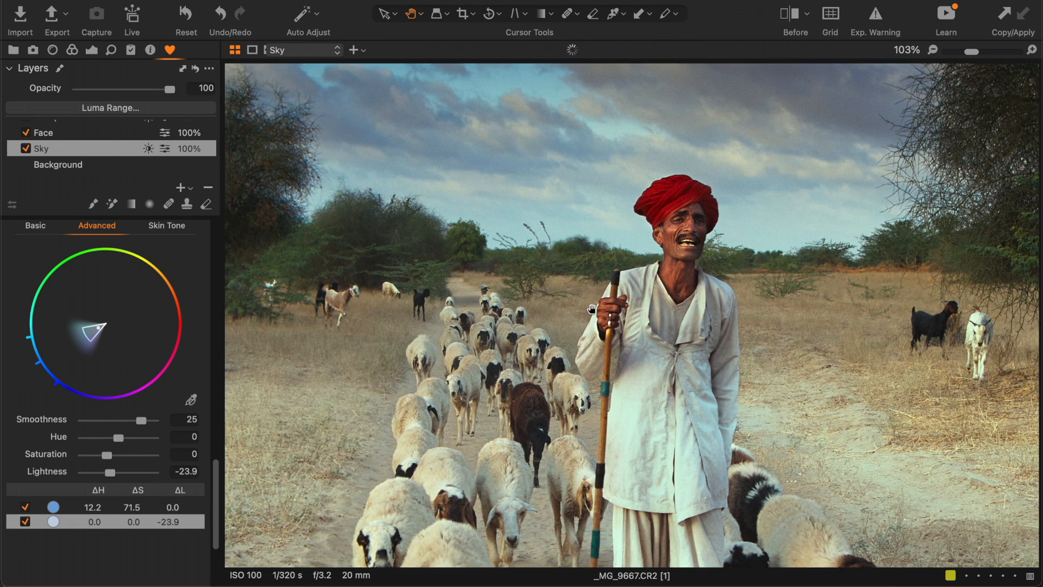
{"action": "double_click", "coordinate": [639, 308]}
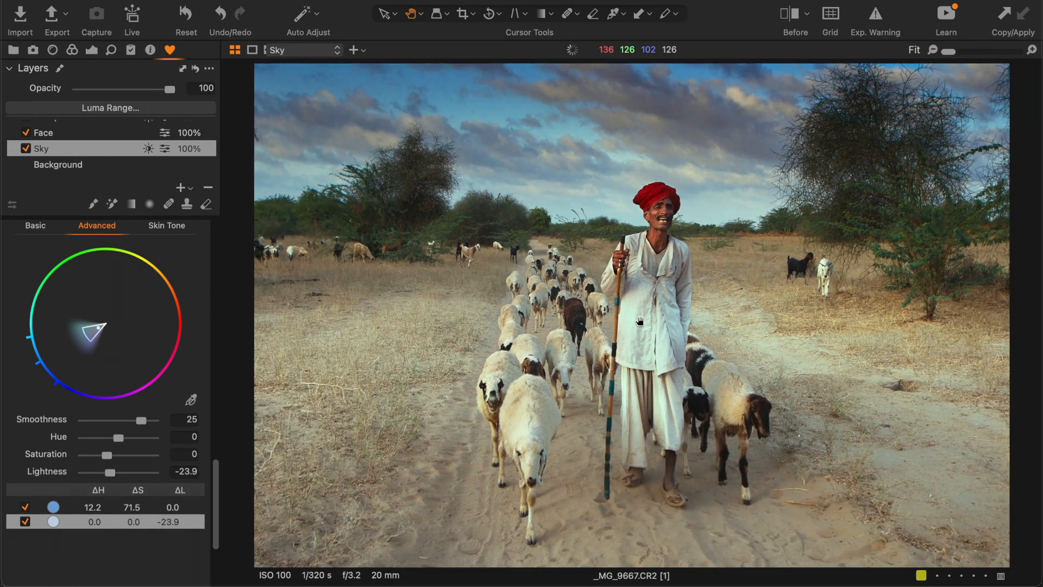